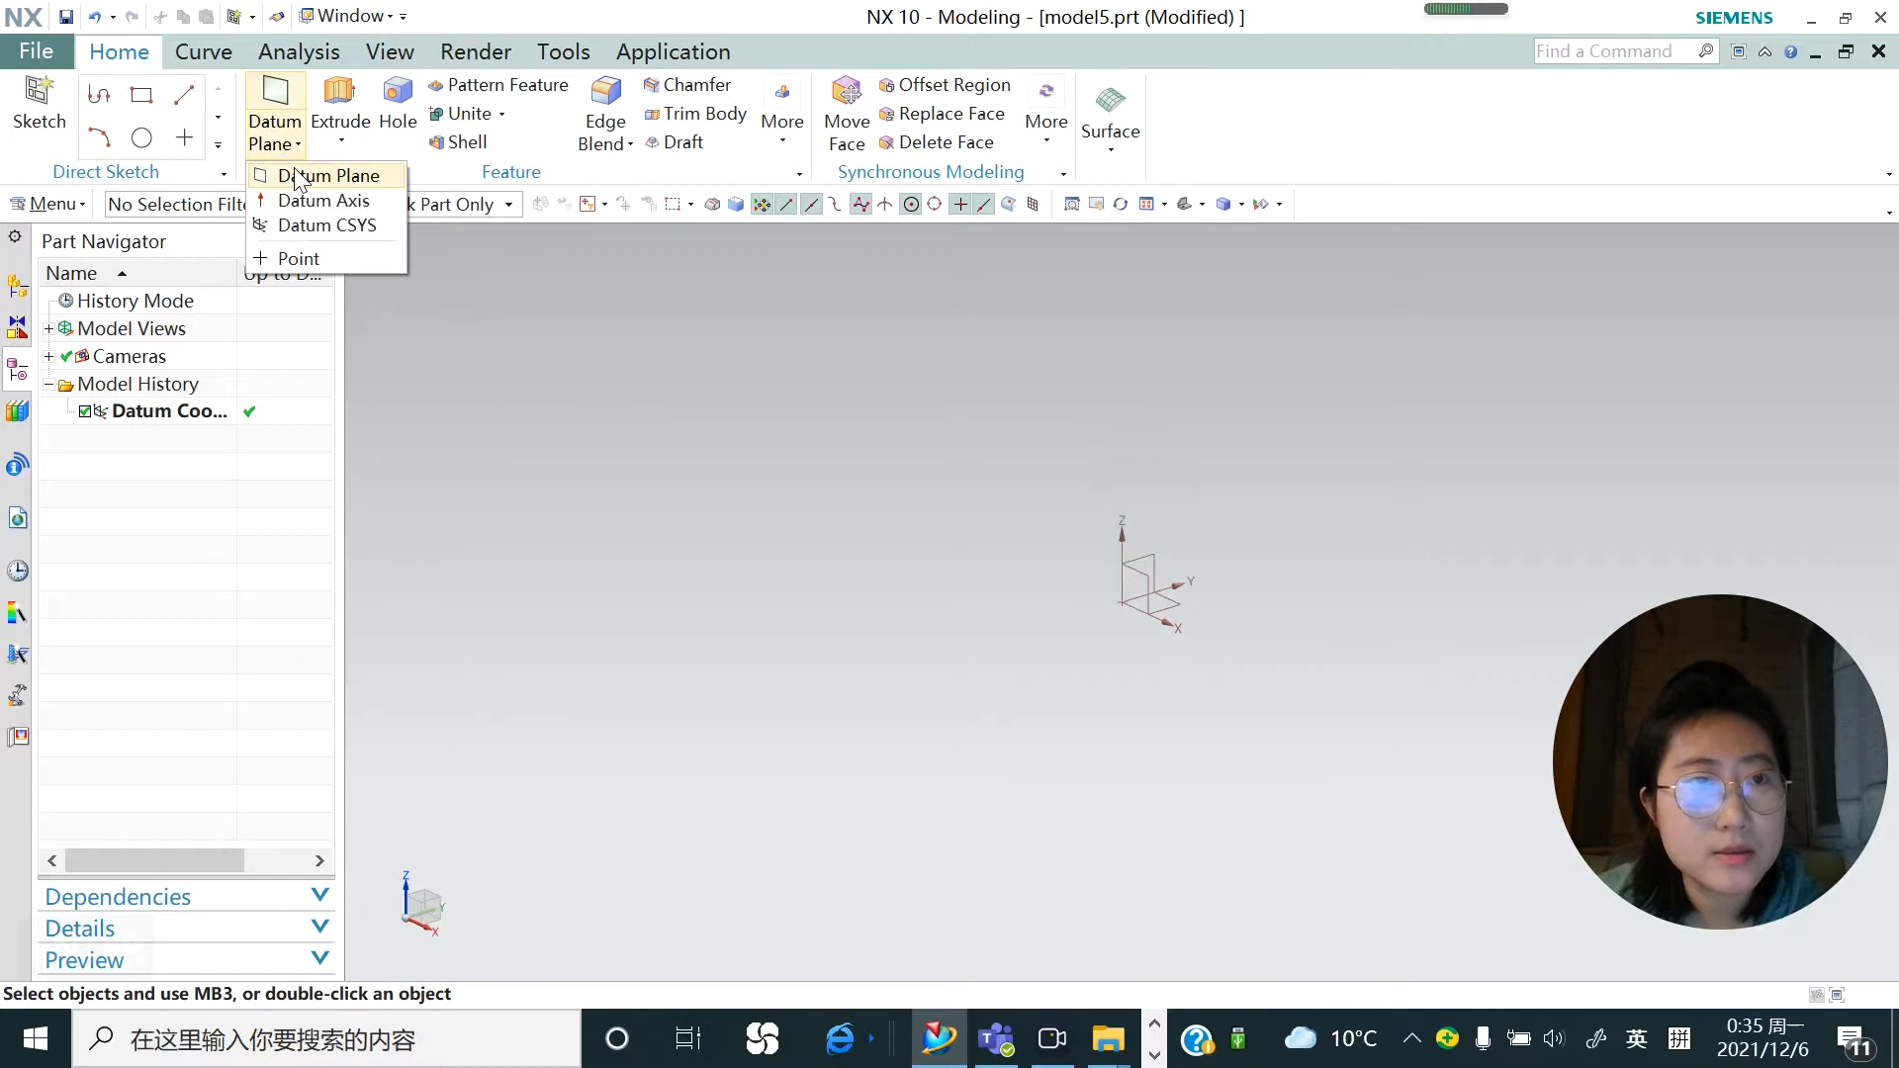
Create five datum planes spaced 30 mm apart from the YZ plane in the positive X direction
left_click(315, 176)
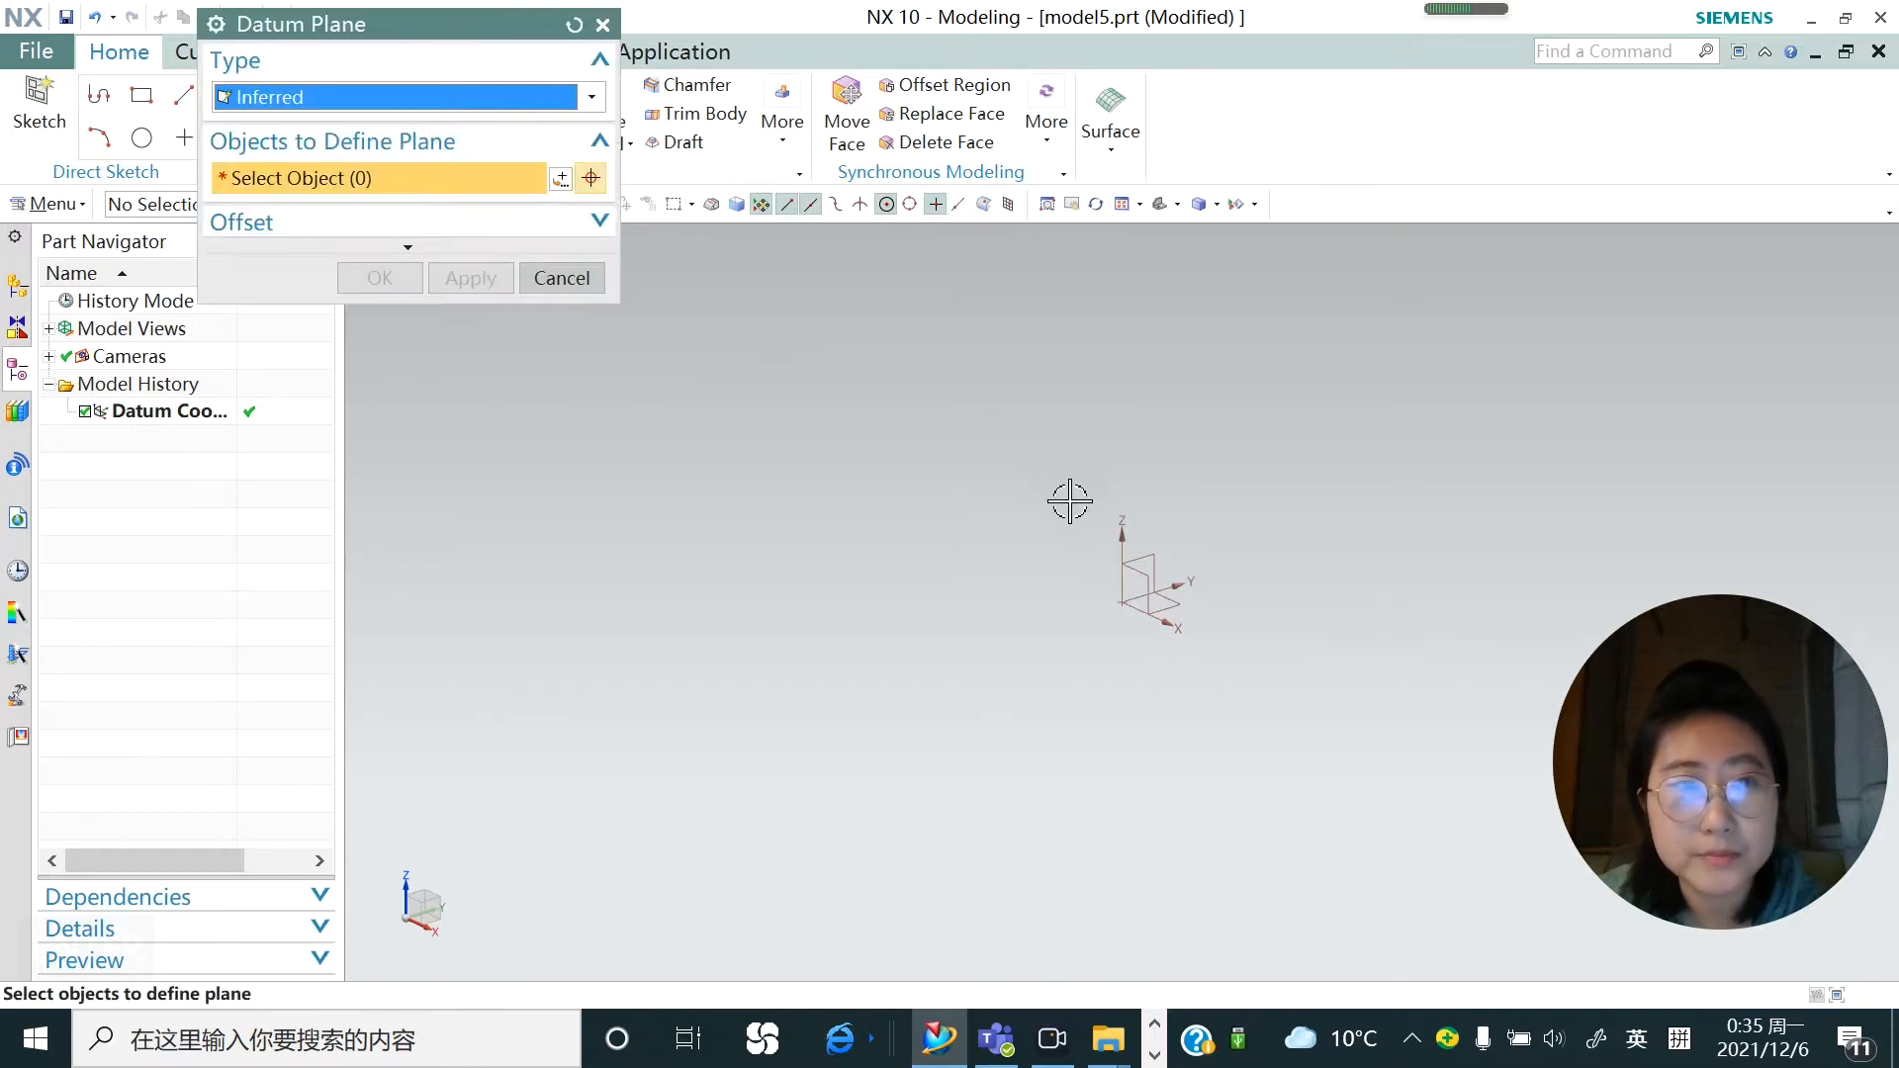
left_click(1160, 560)
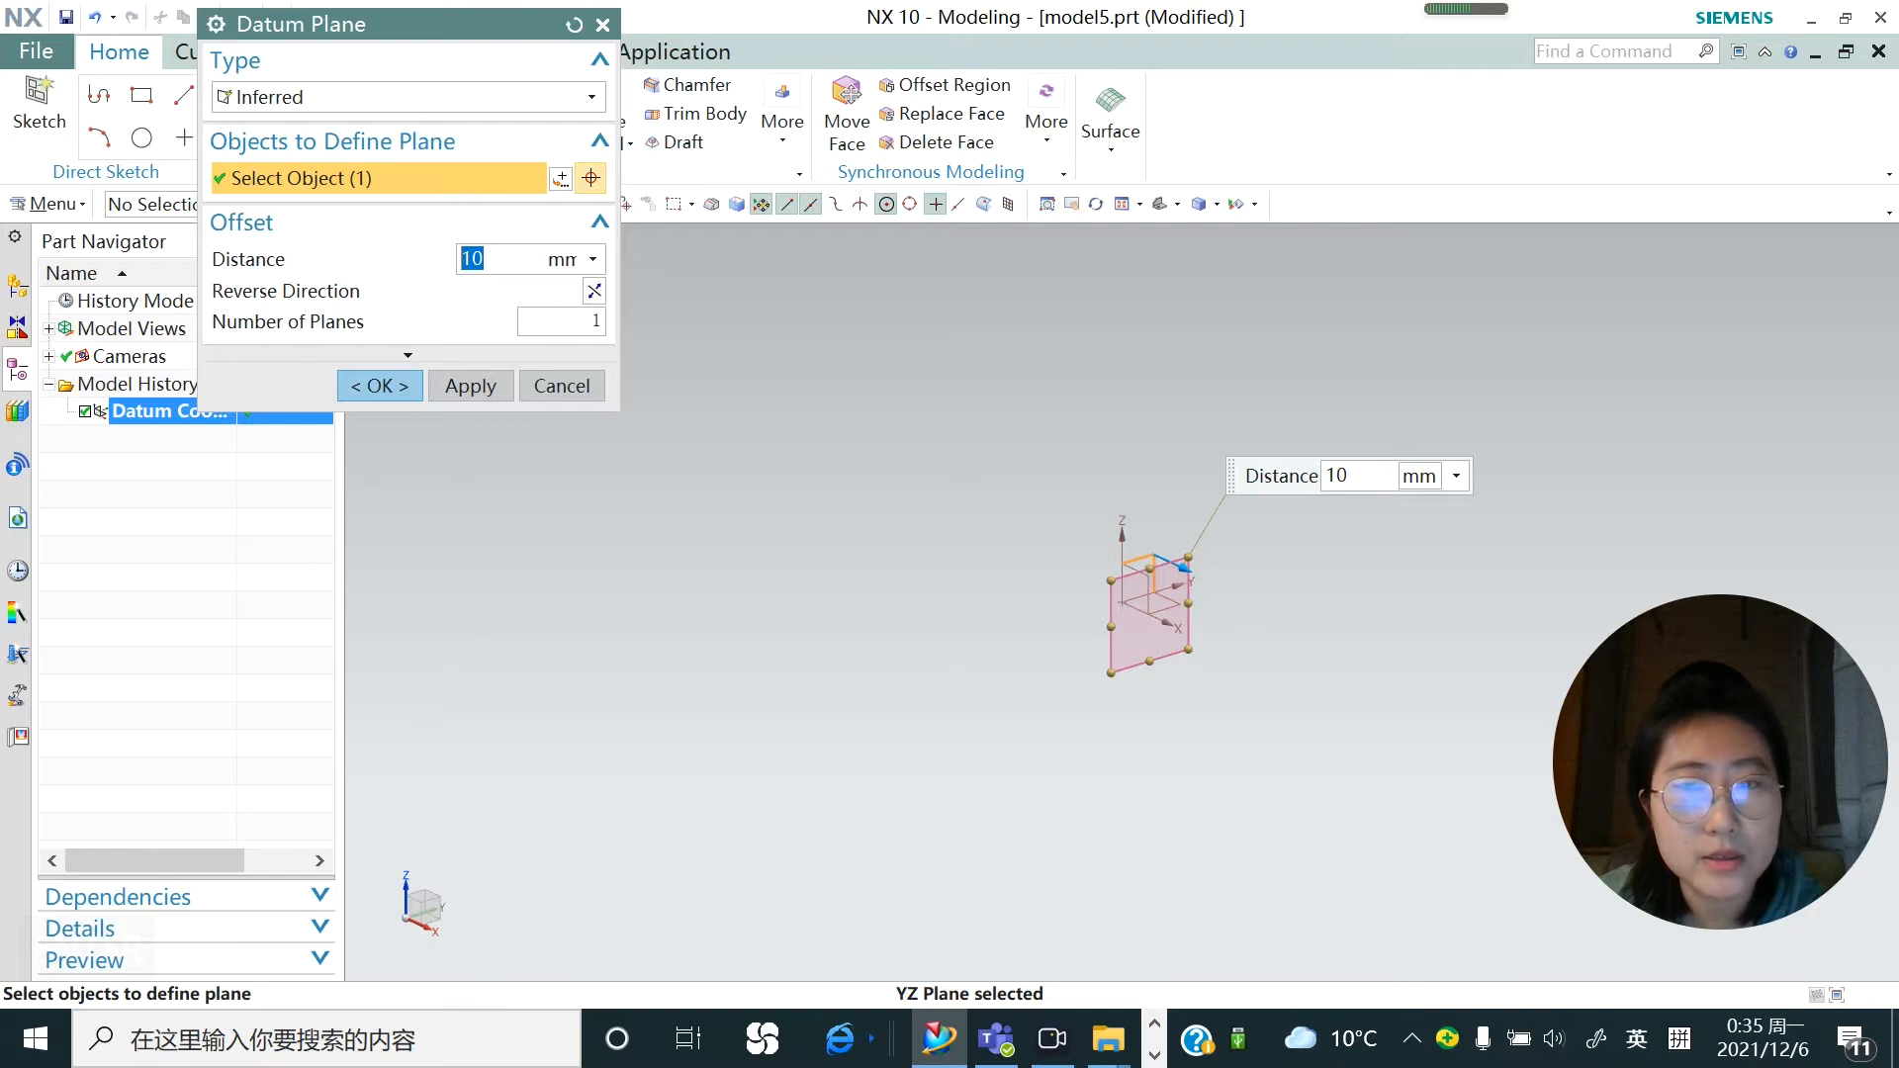
type("30")
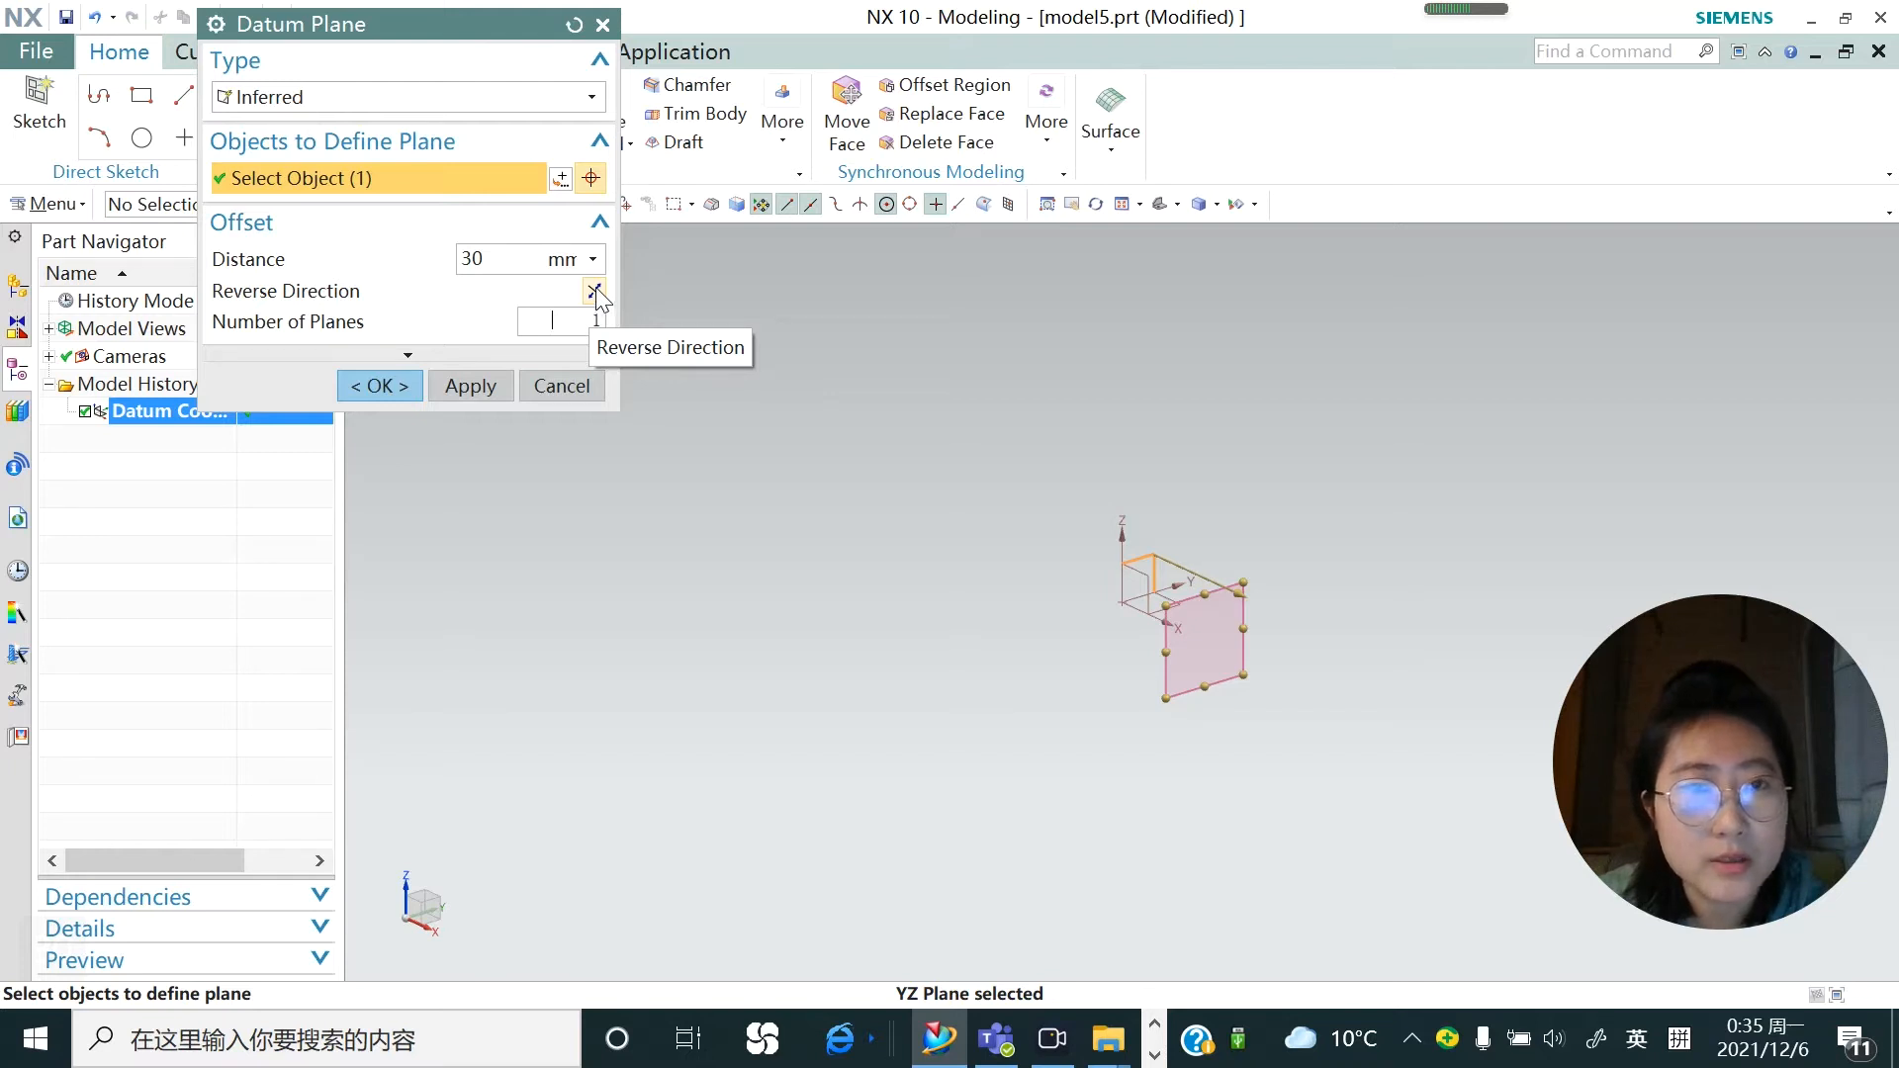
left_click(594, 292)
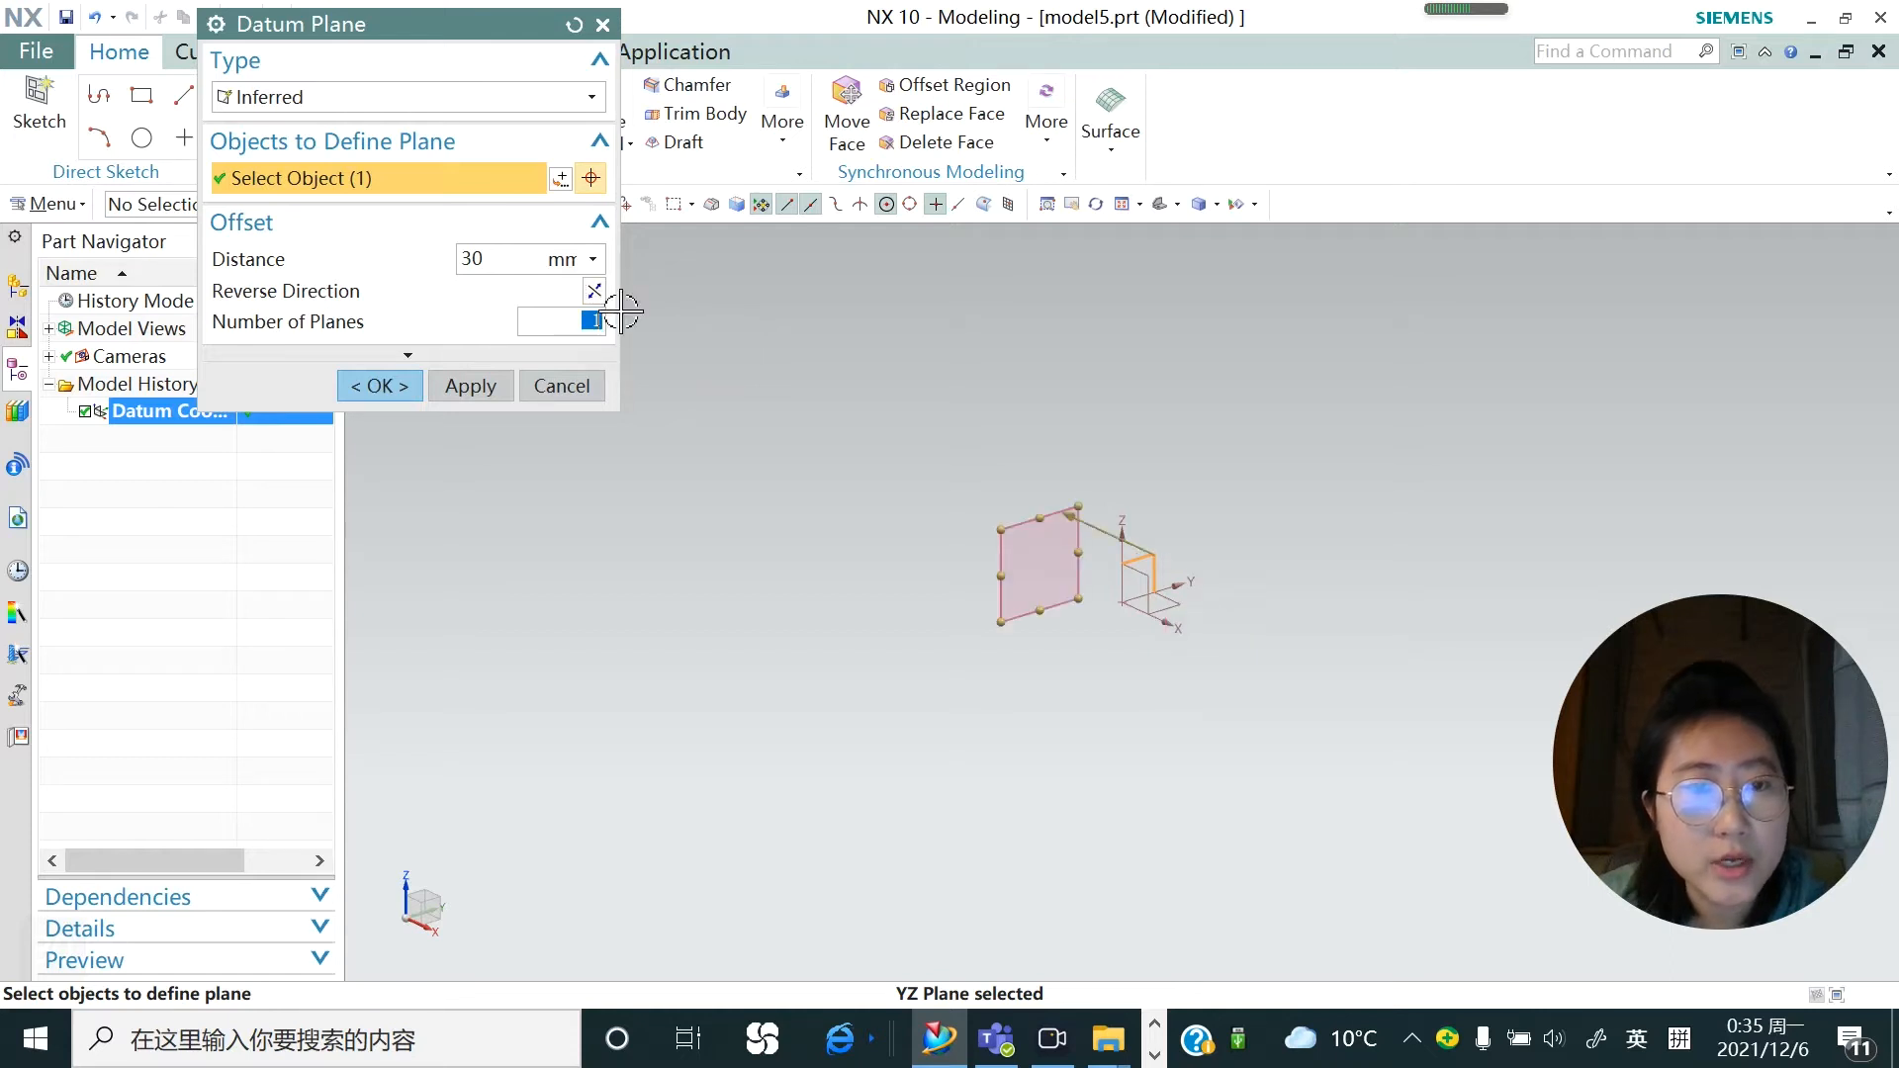
type("5")
key("Return")
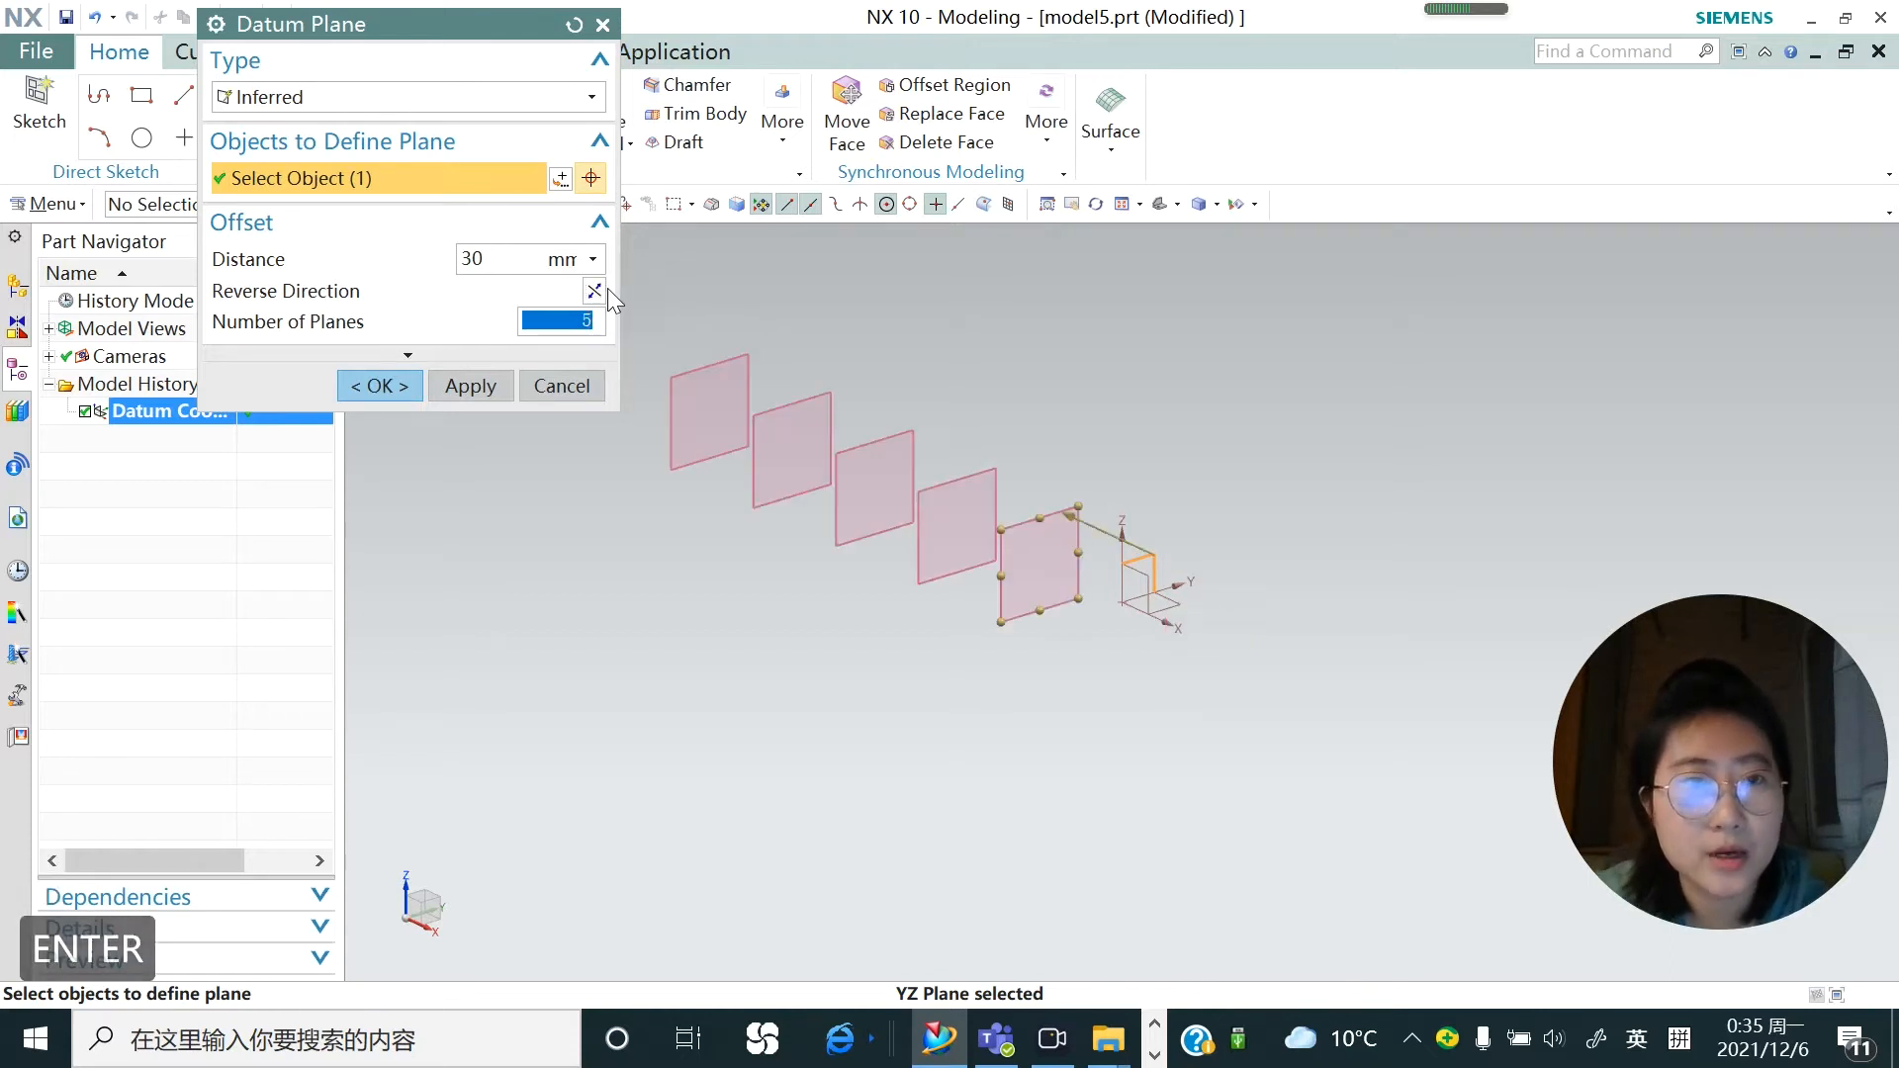
left_click(593, 289)
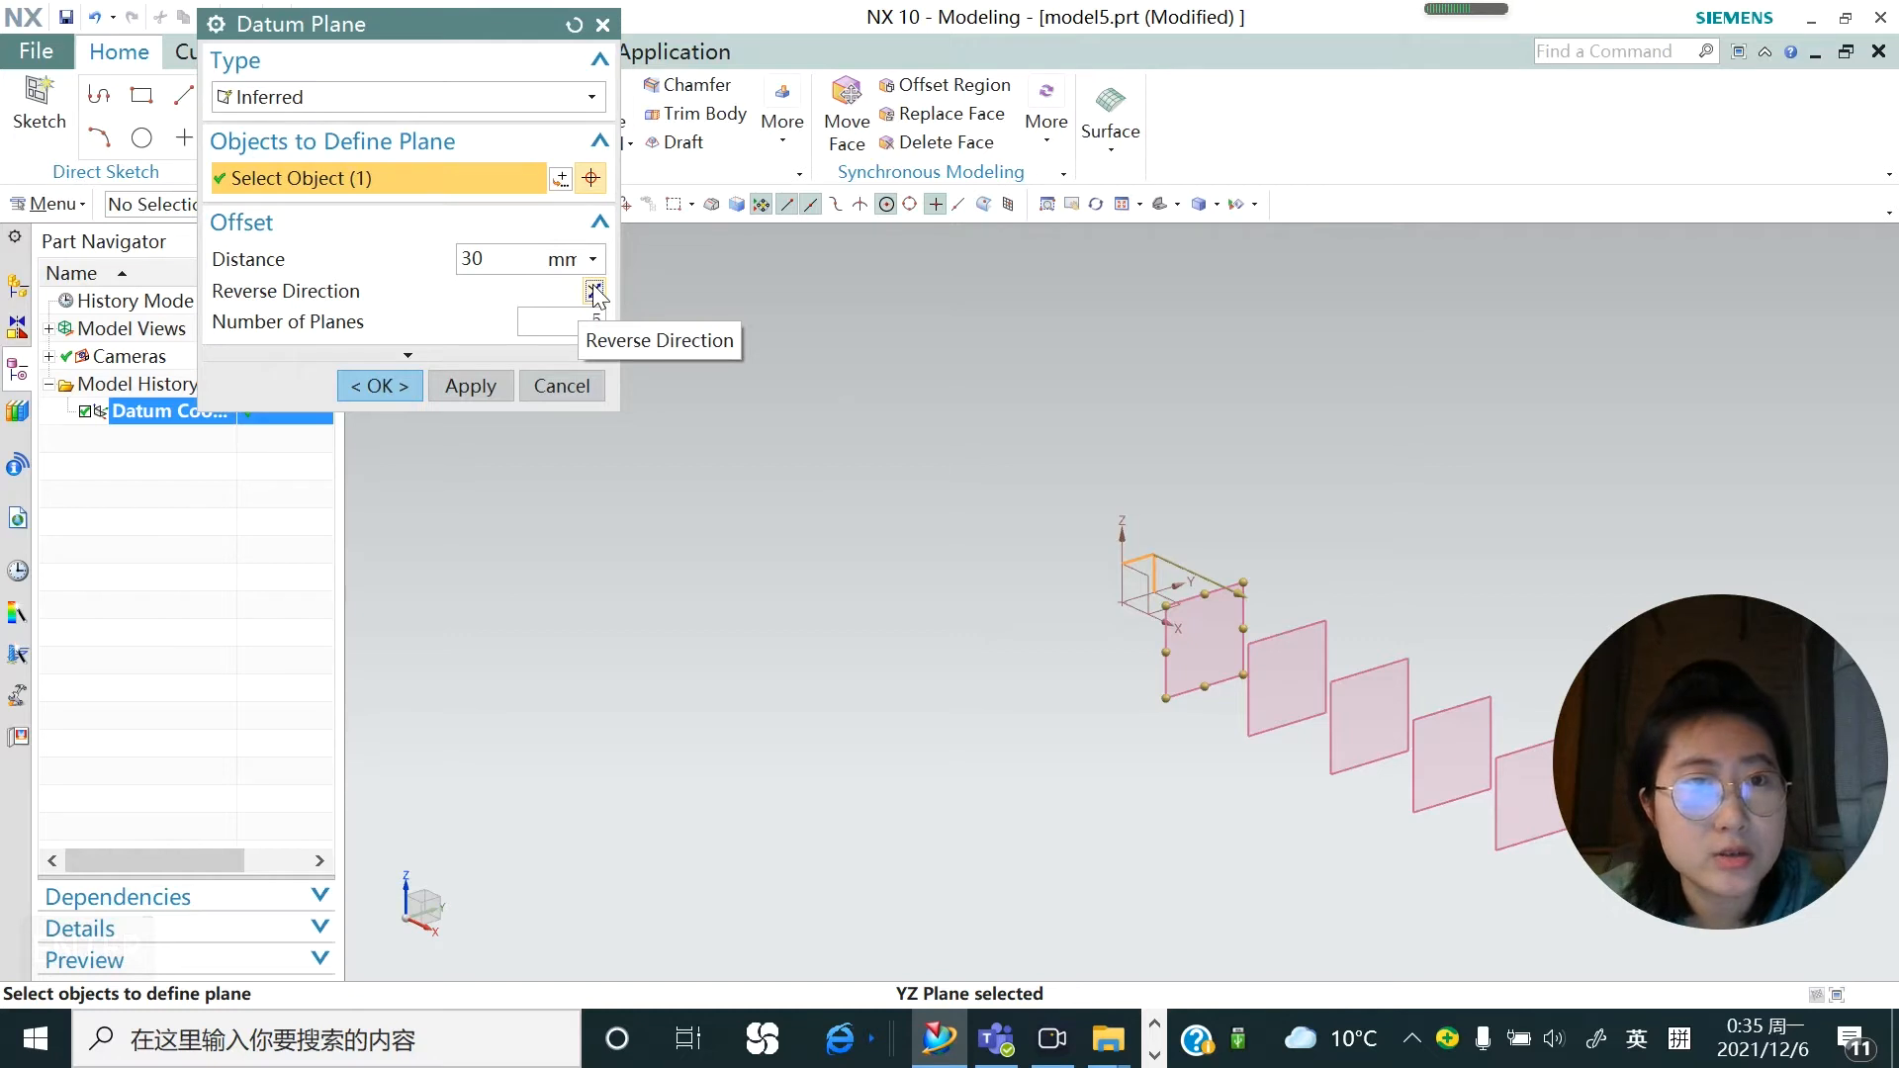
left_click(489, 382)
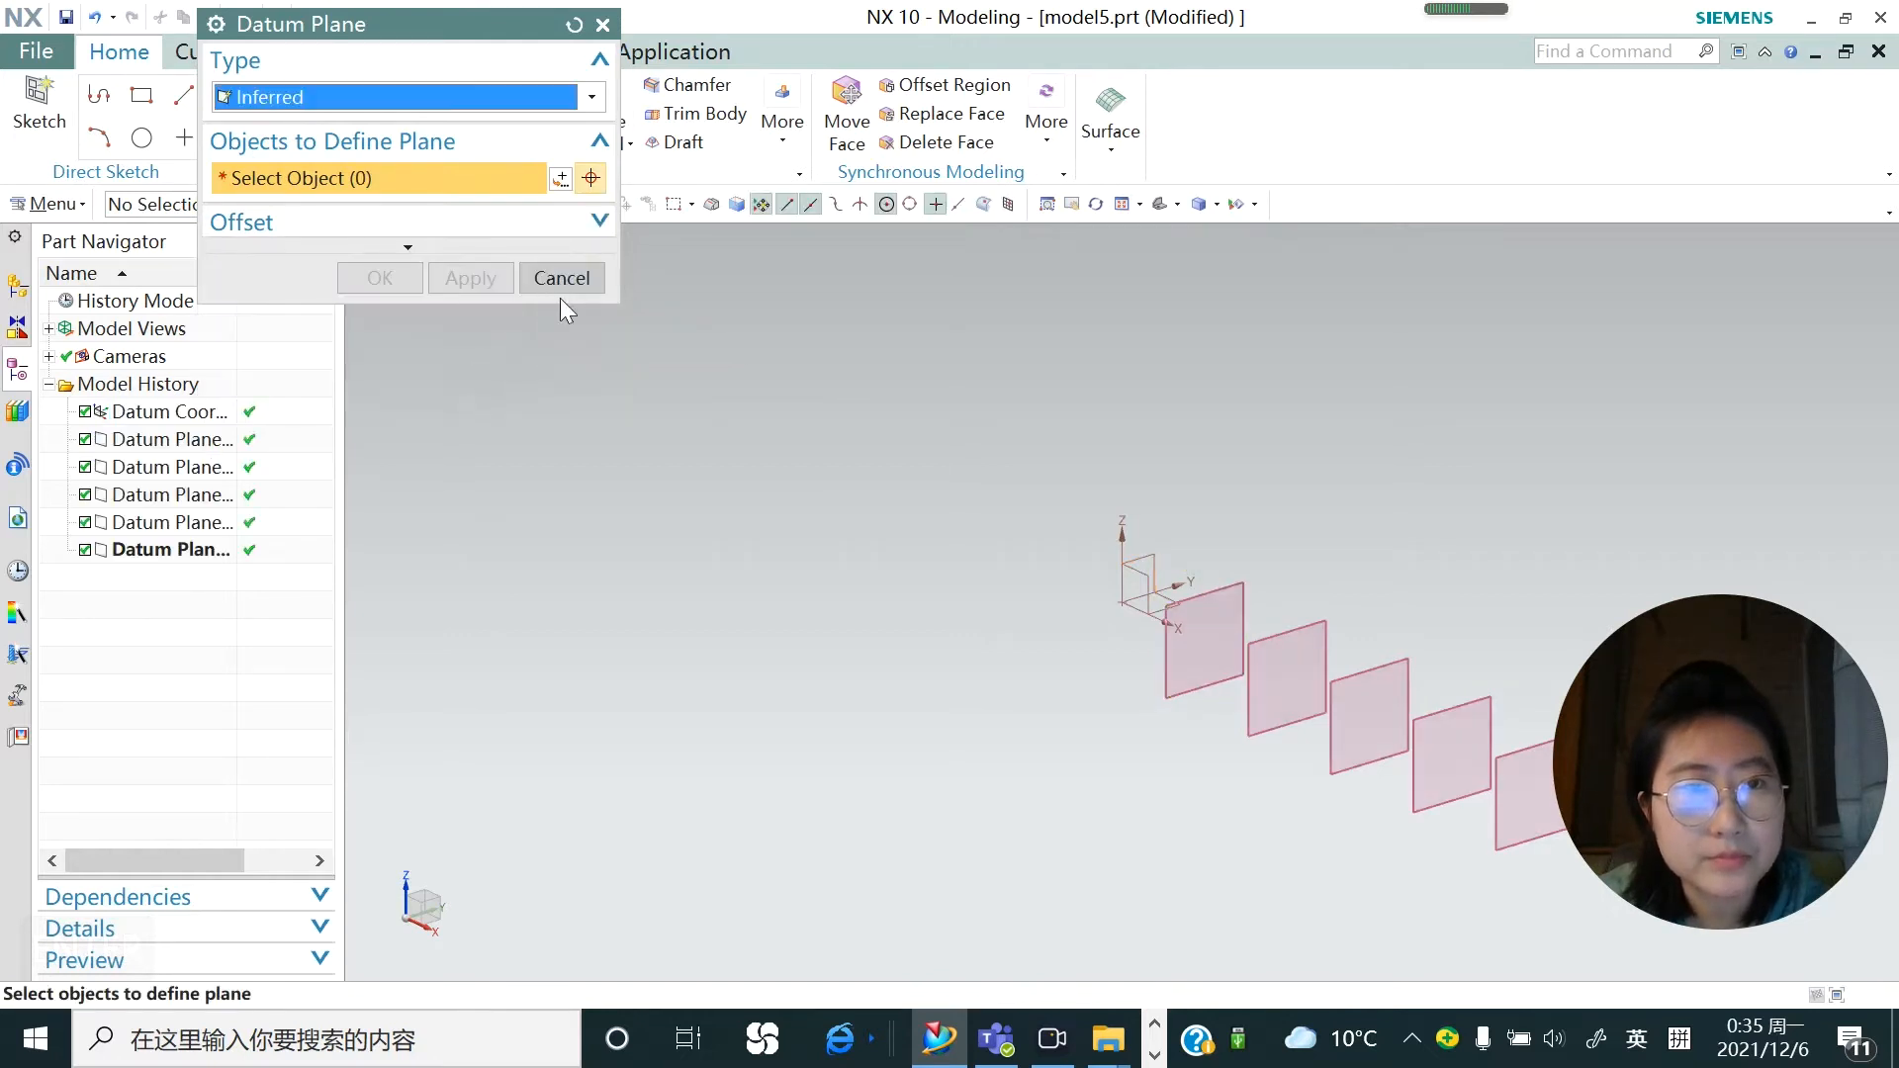
left_click(560, 280)
Start a sketch on the YZ plane and draw a rectangle about 37 mm wide beside the origin
left_click(39, 99)
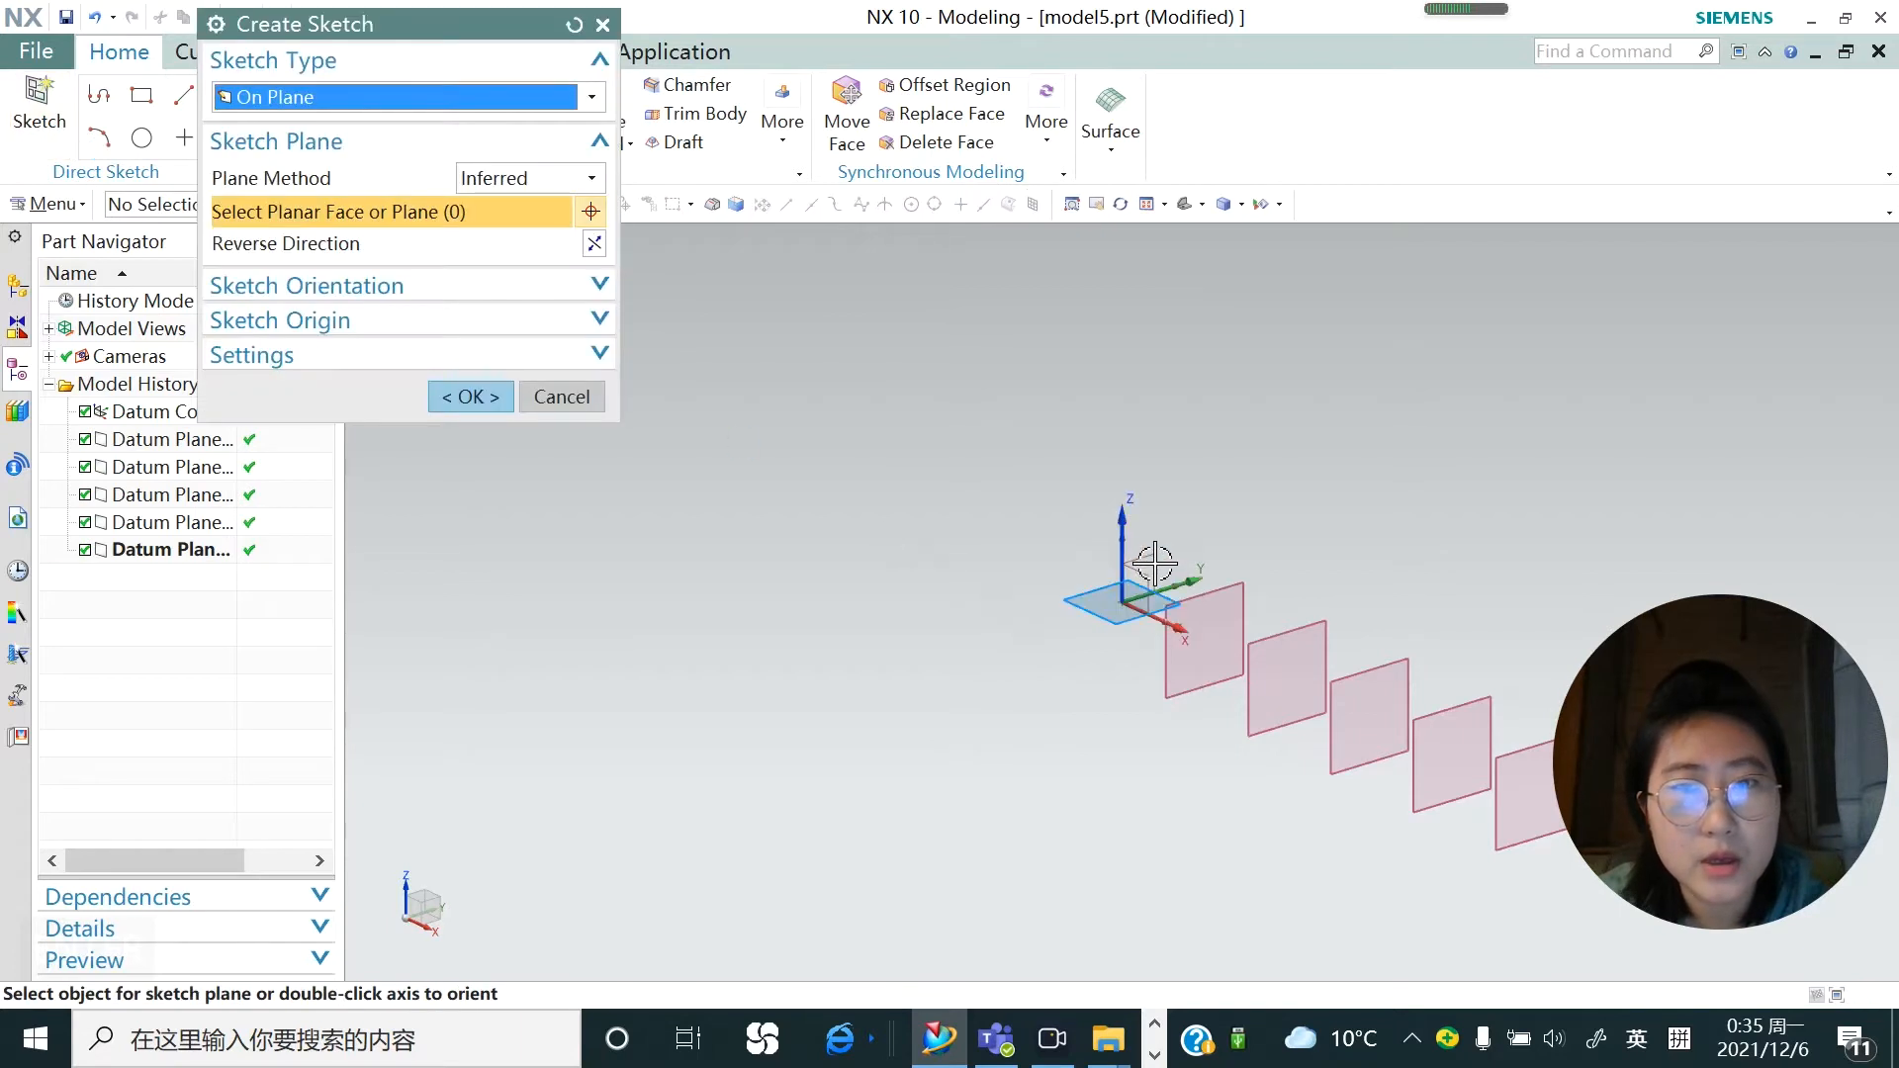
left_click(560, 397)
left_click(38, 98)
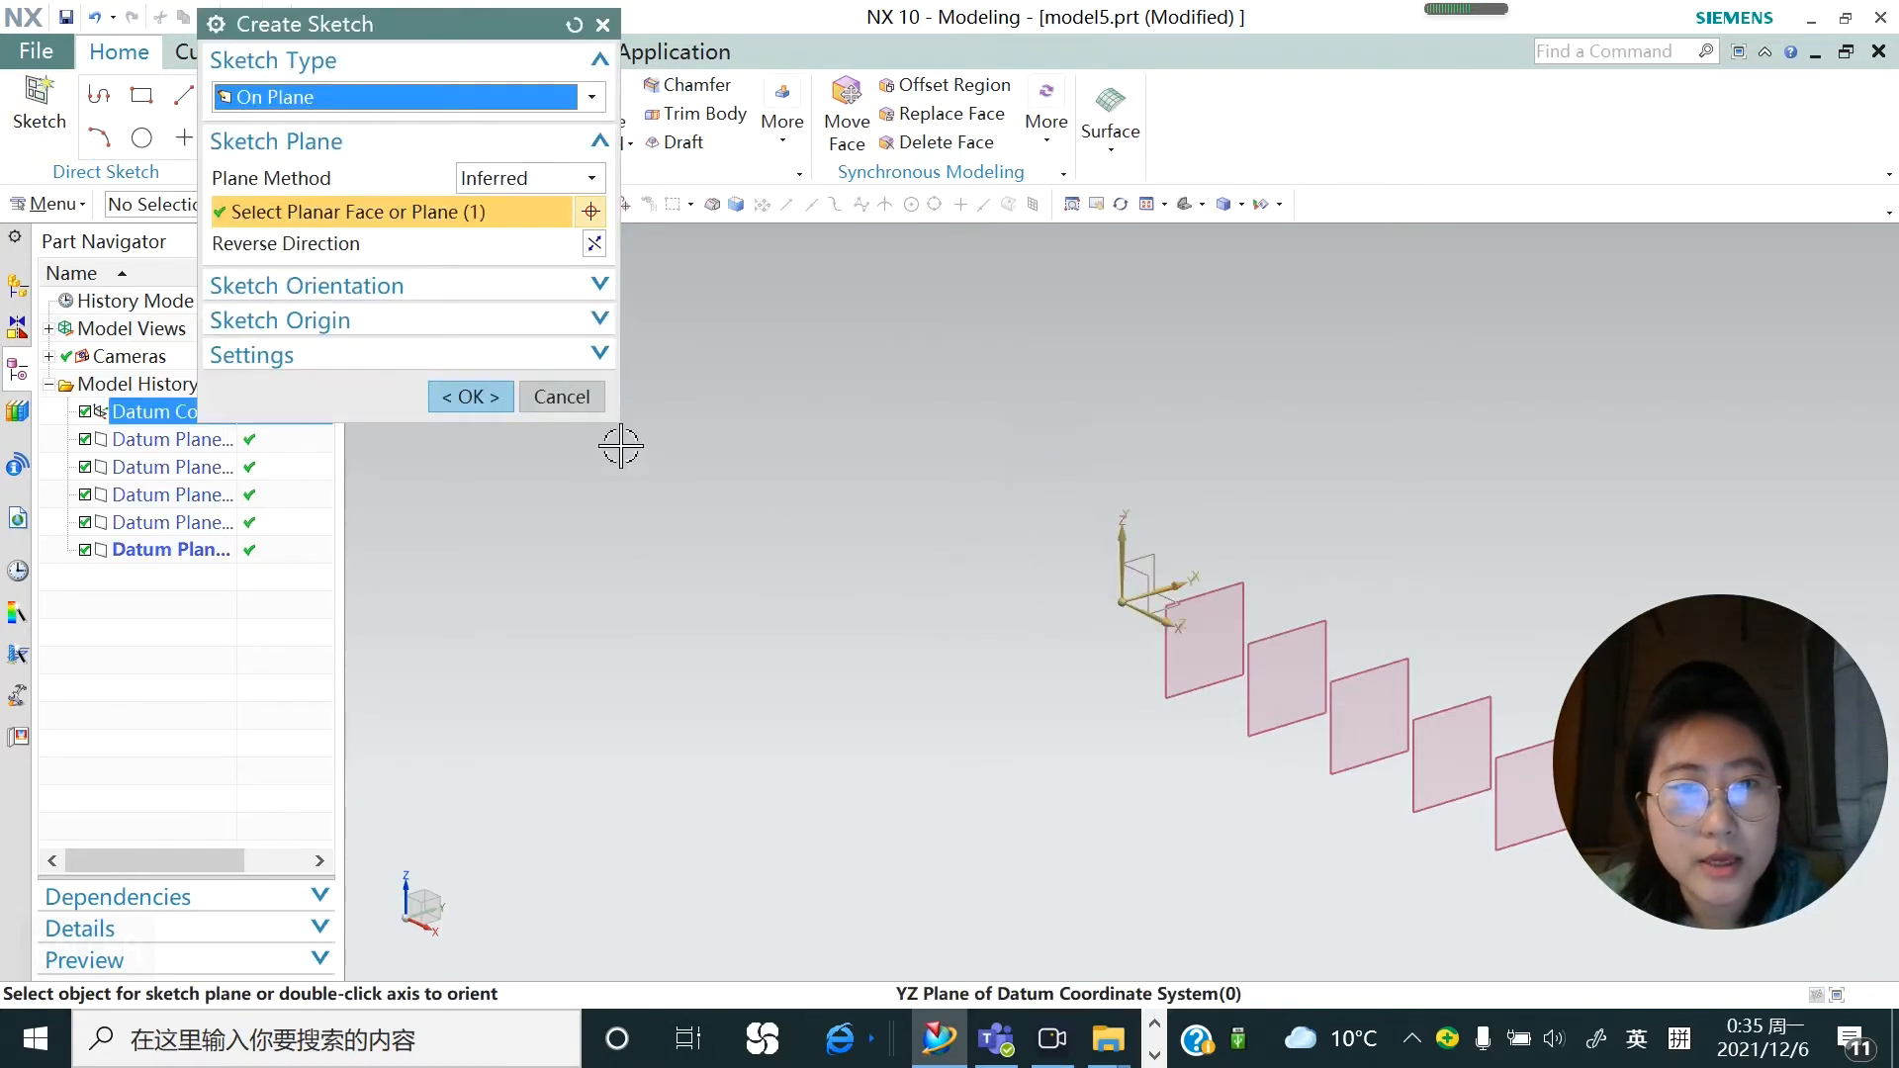
left_click(447, 398)
left_click(203, 96)
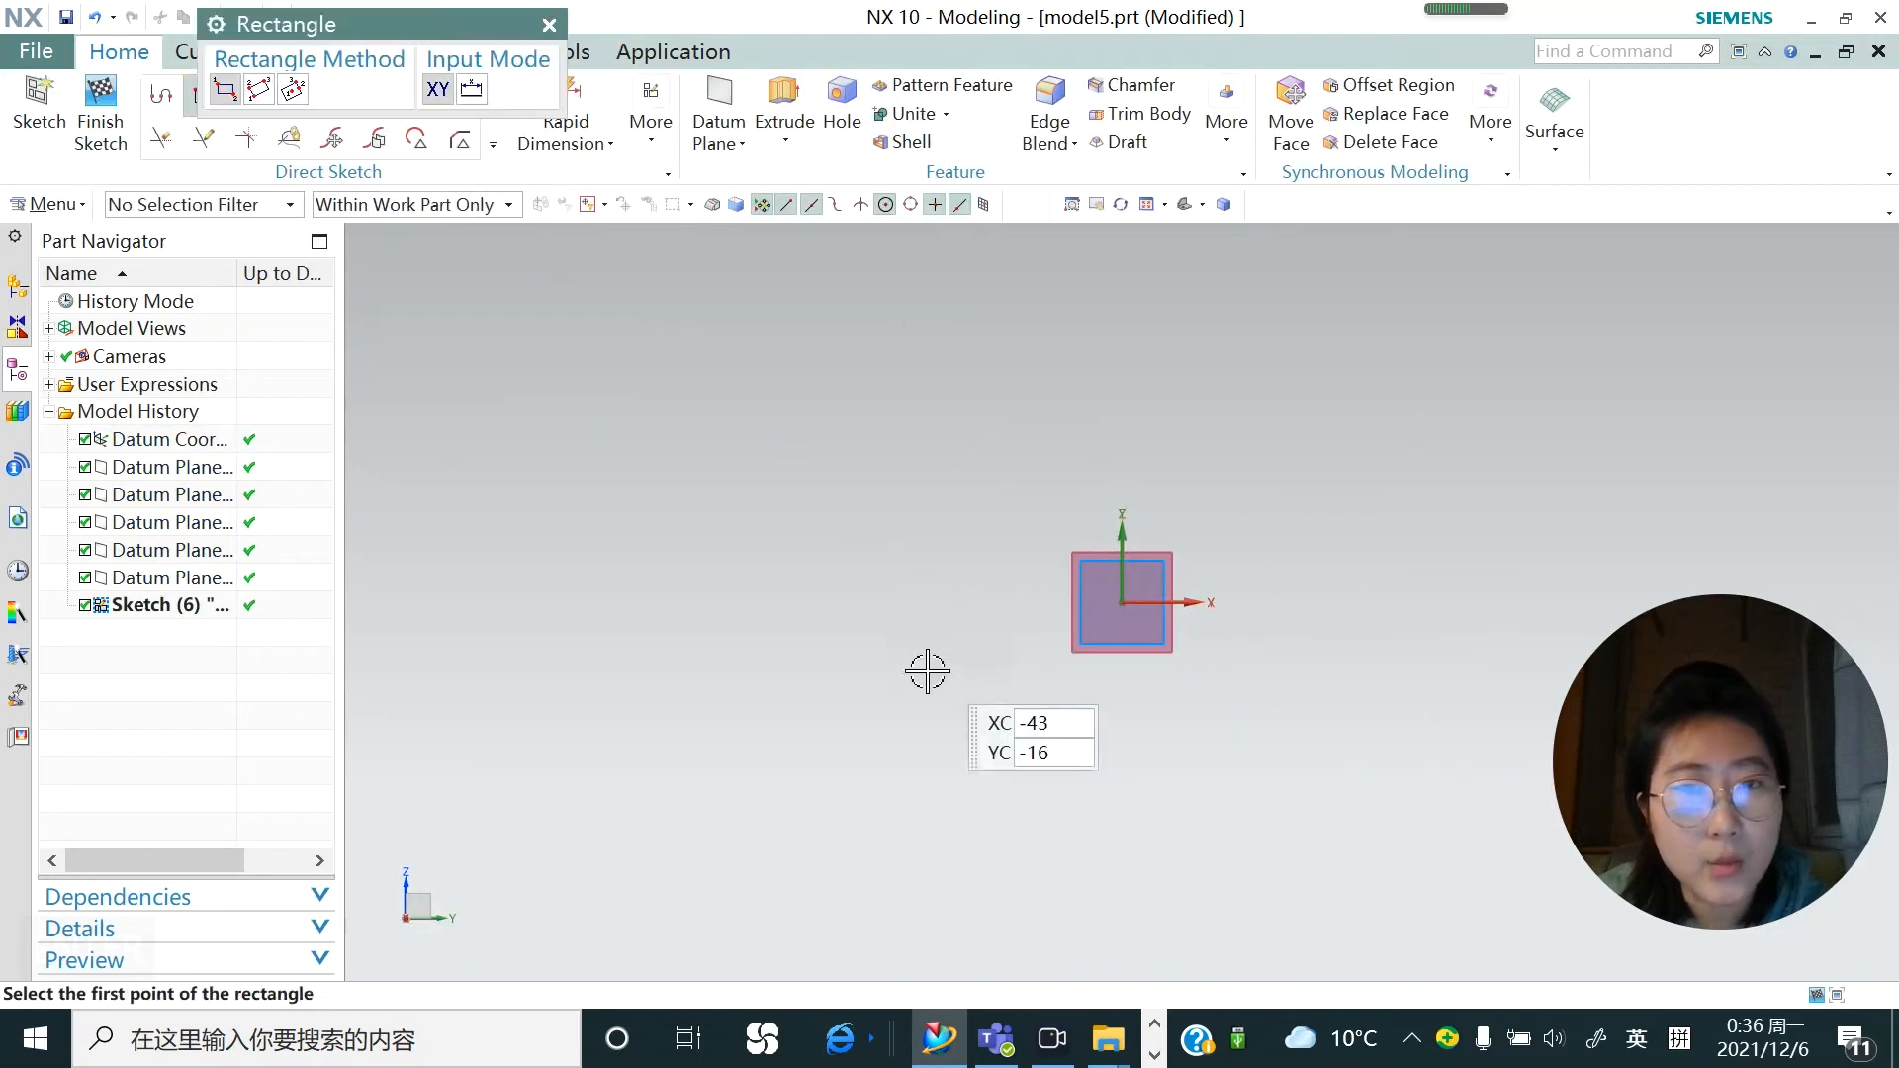
left_click(884, 623)
left_click(1044, 532)
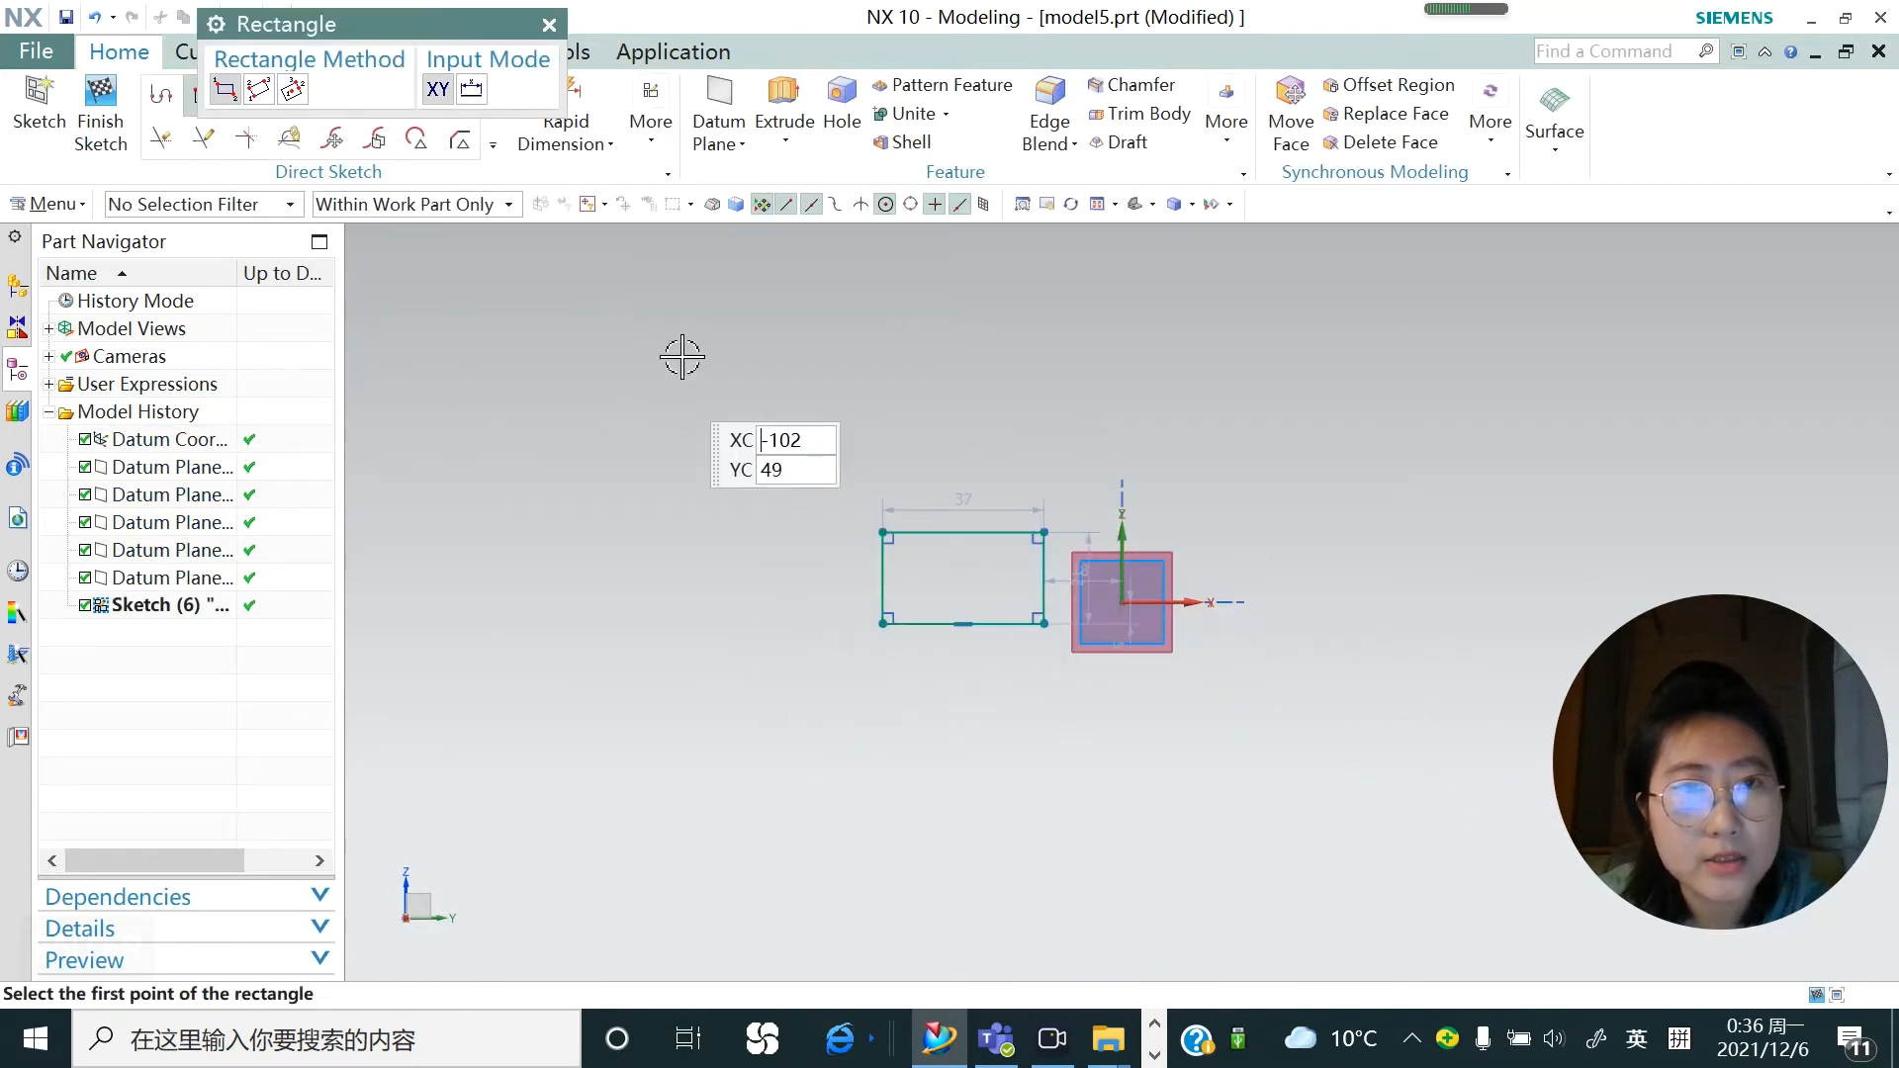
Extrude the sketched rectangle 49 mm into a solid block
left_click(785, 140)
left_click(788, 178)
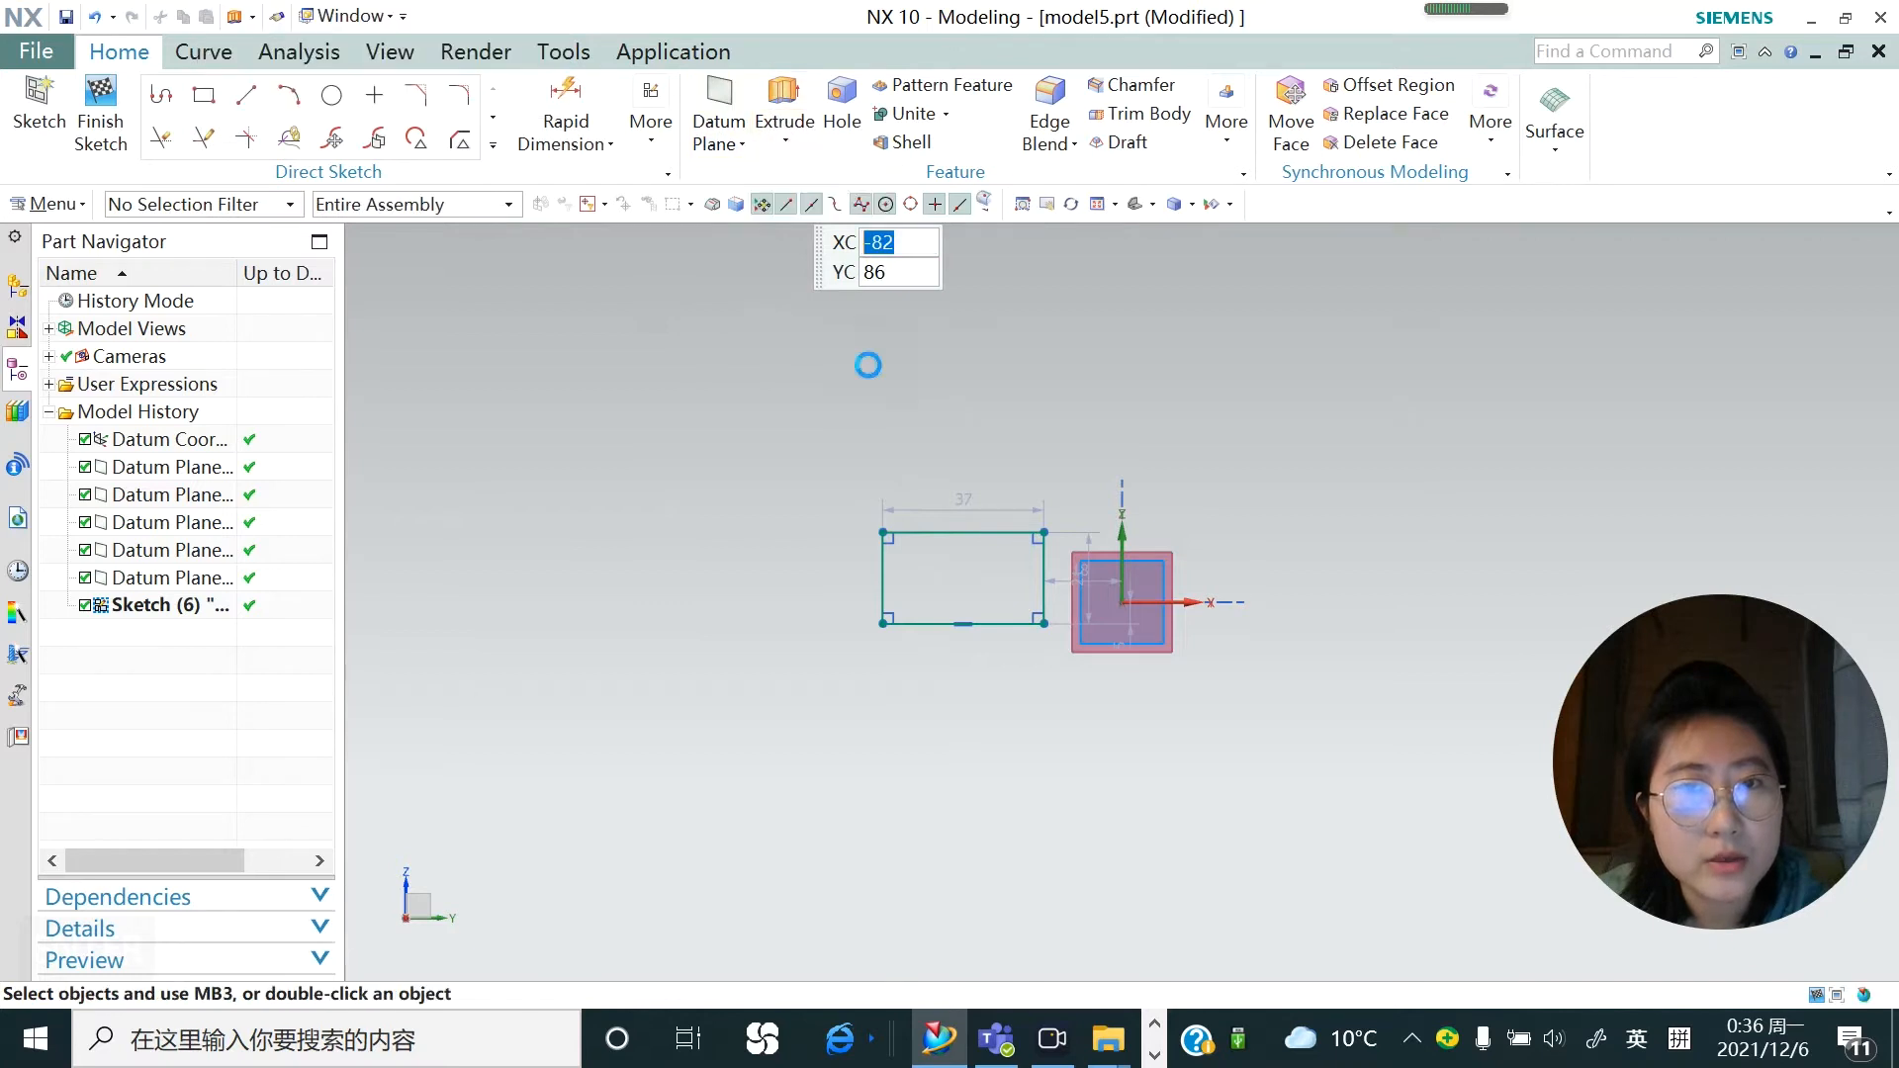
mouse_move(923, 584)
middle_mouse_down()
mouse_move(969, 645)
mouse_move(956, 623)
middle_mouse_up()
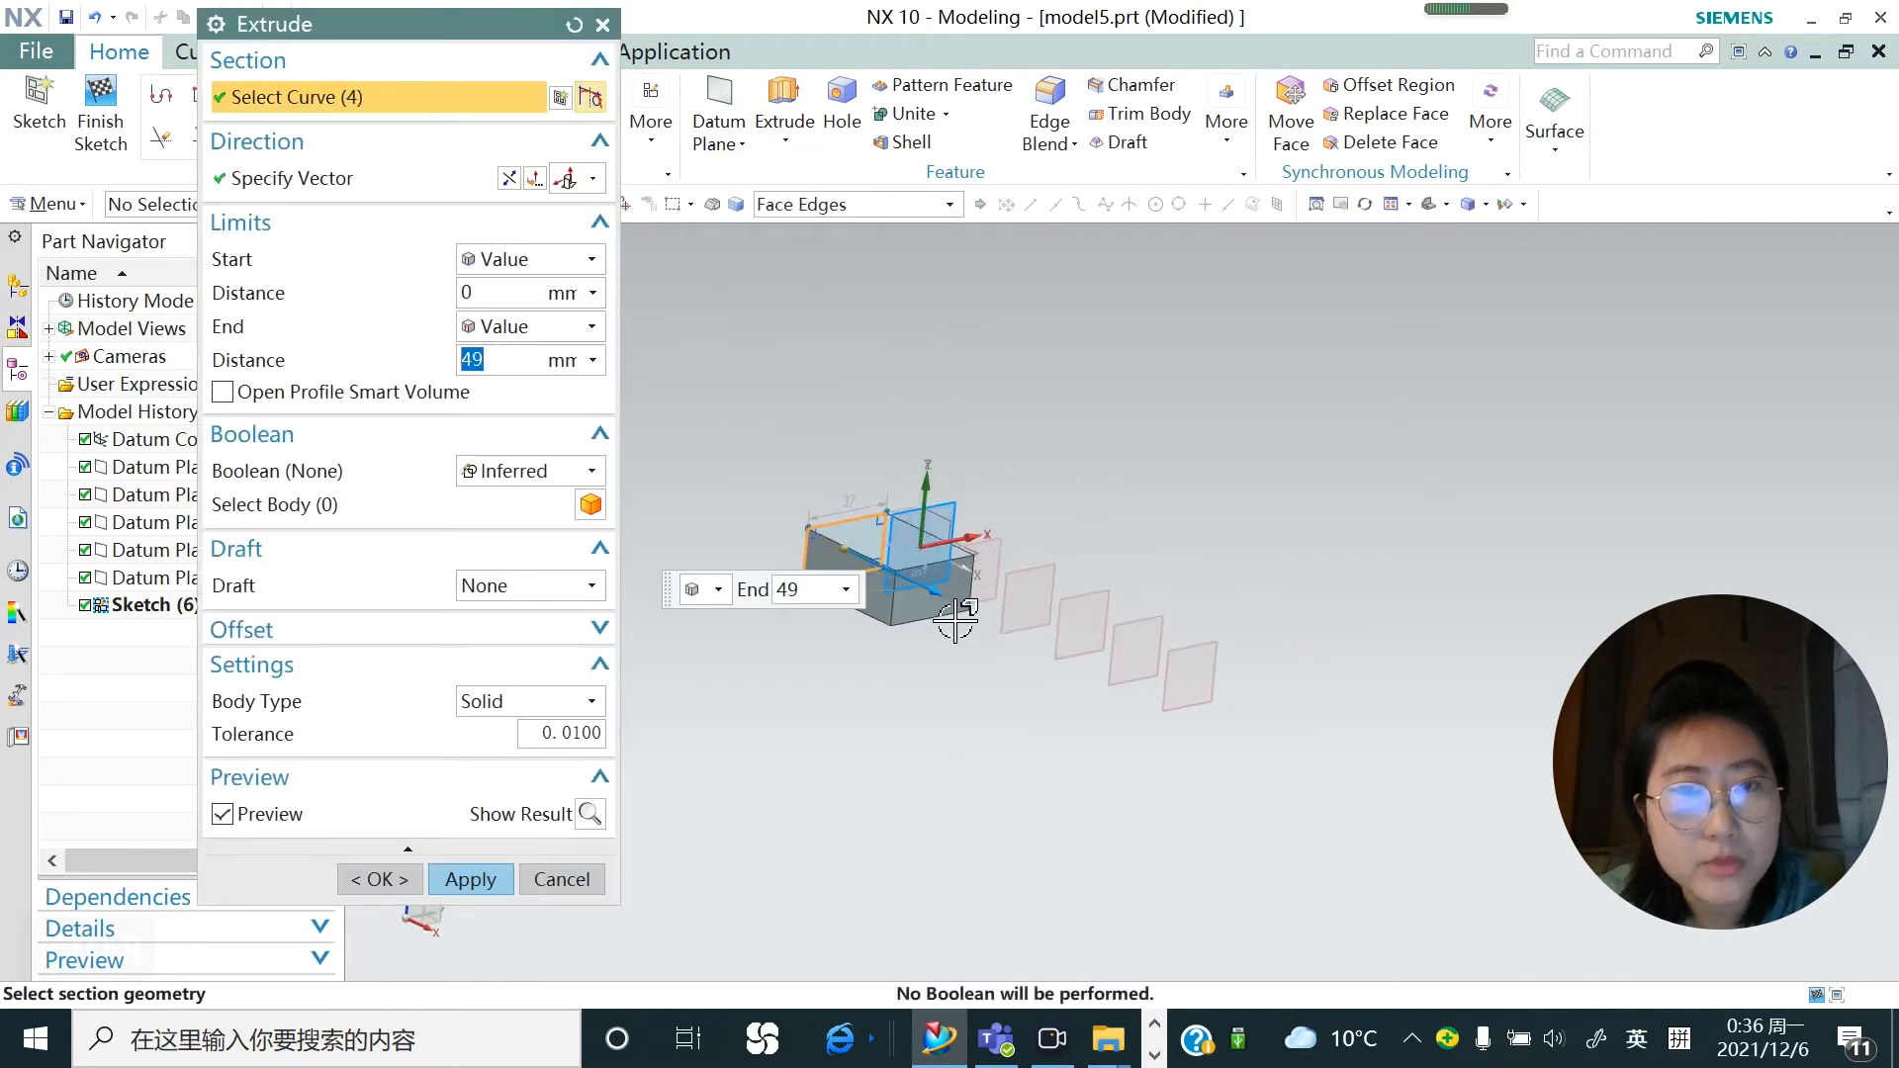
left_click(471, 878)
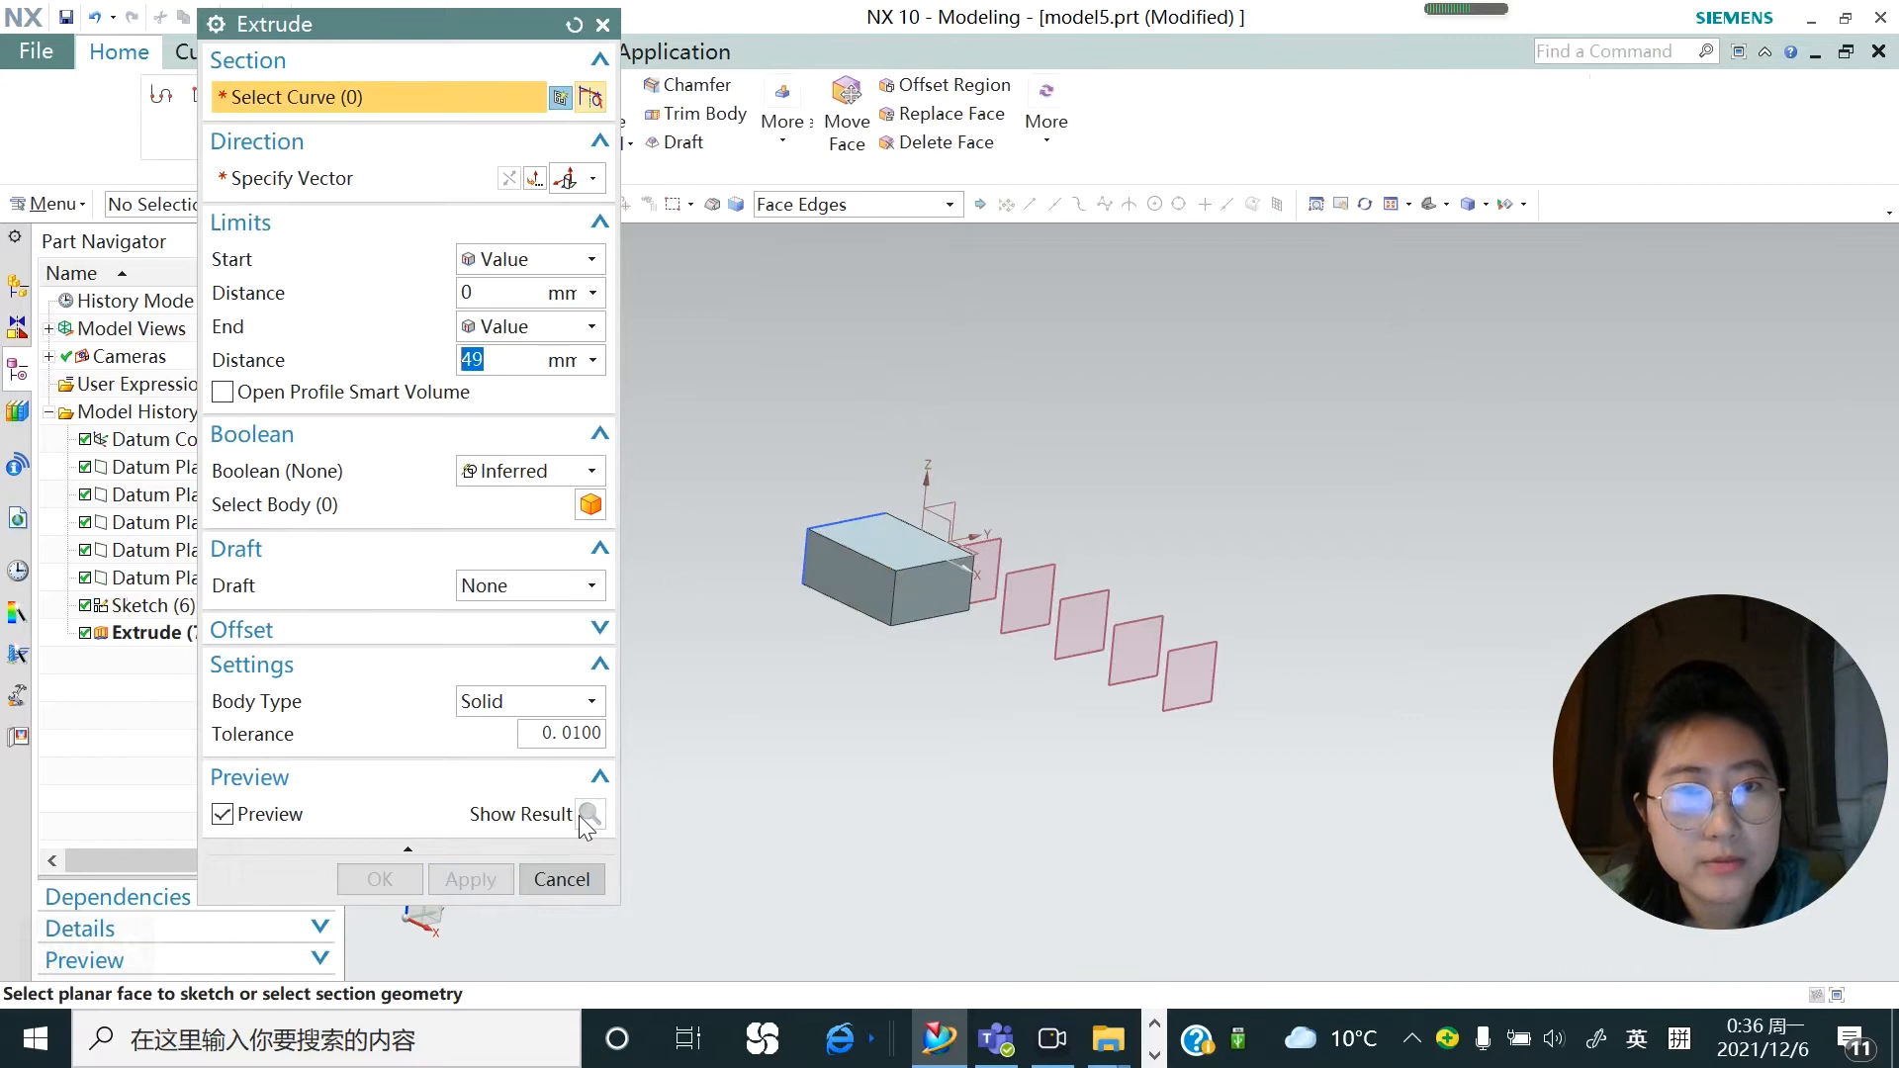
left_click(560, 879)
left_click(914, 612)
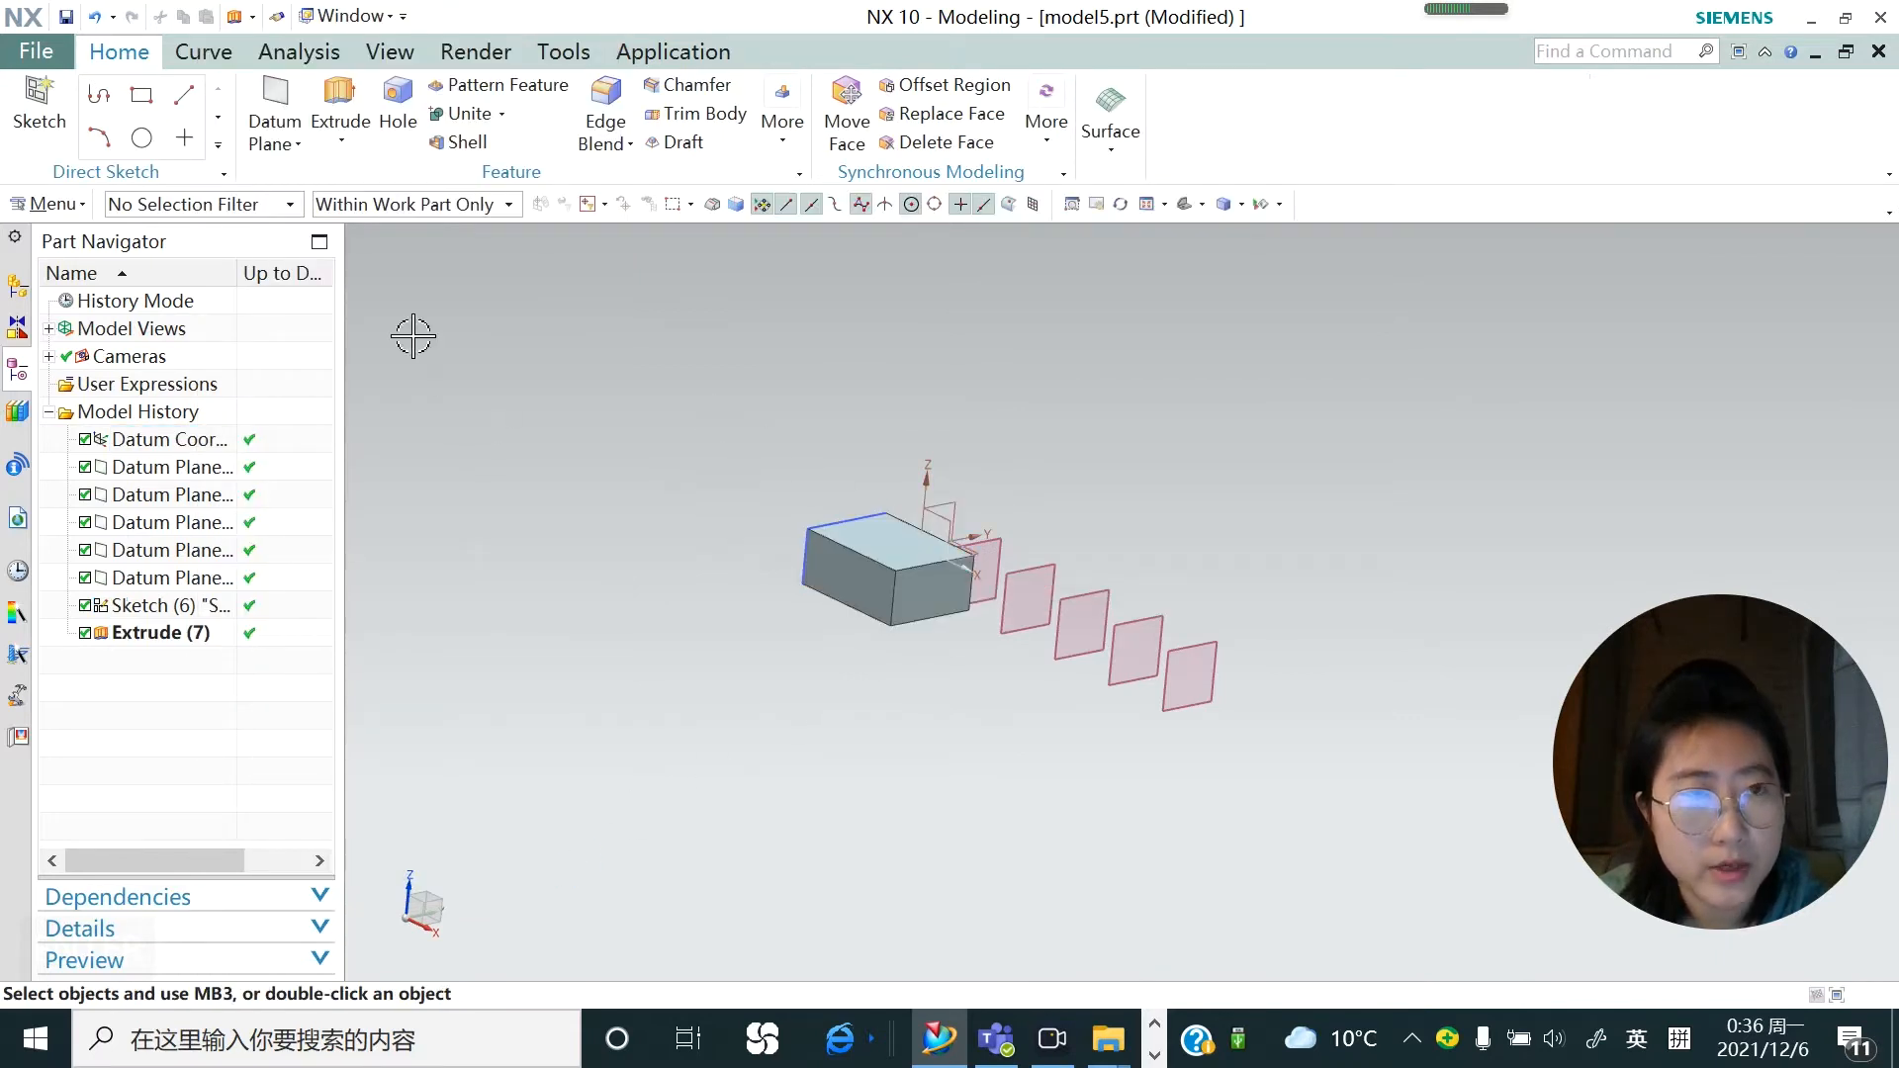
Create five inferred datum planes spaced 30 mm apart from the block's front end face, reversed to run back through the block
left_click(293, 147)
left_click(313, 176)
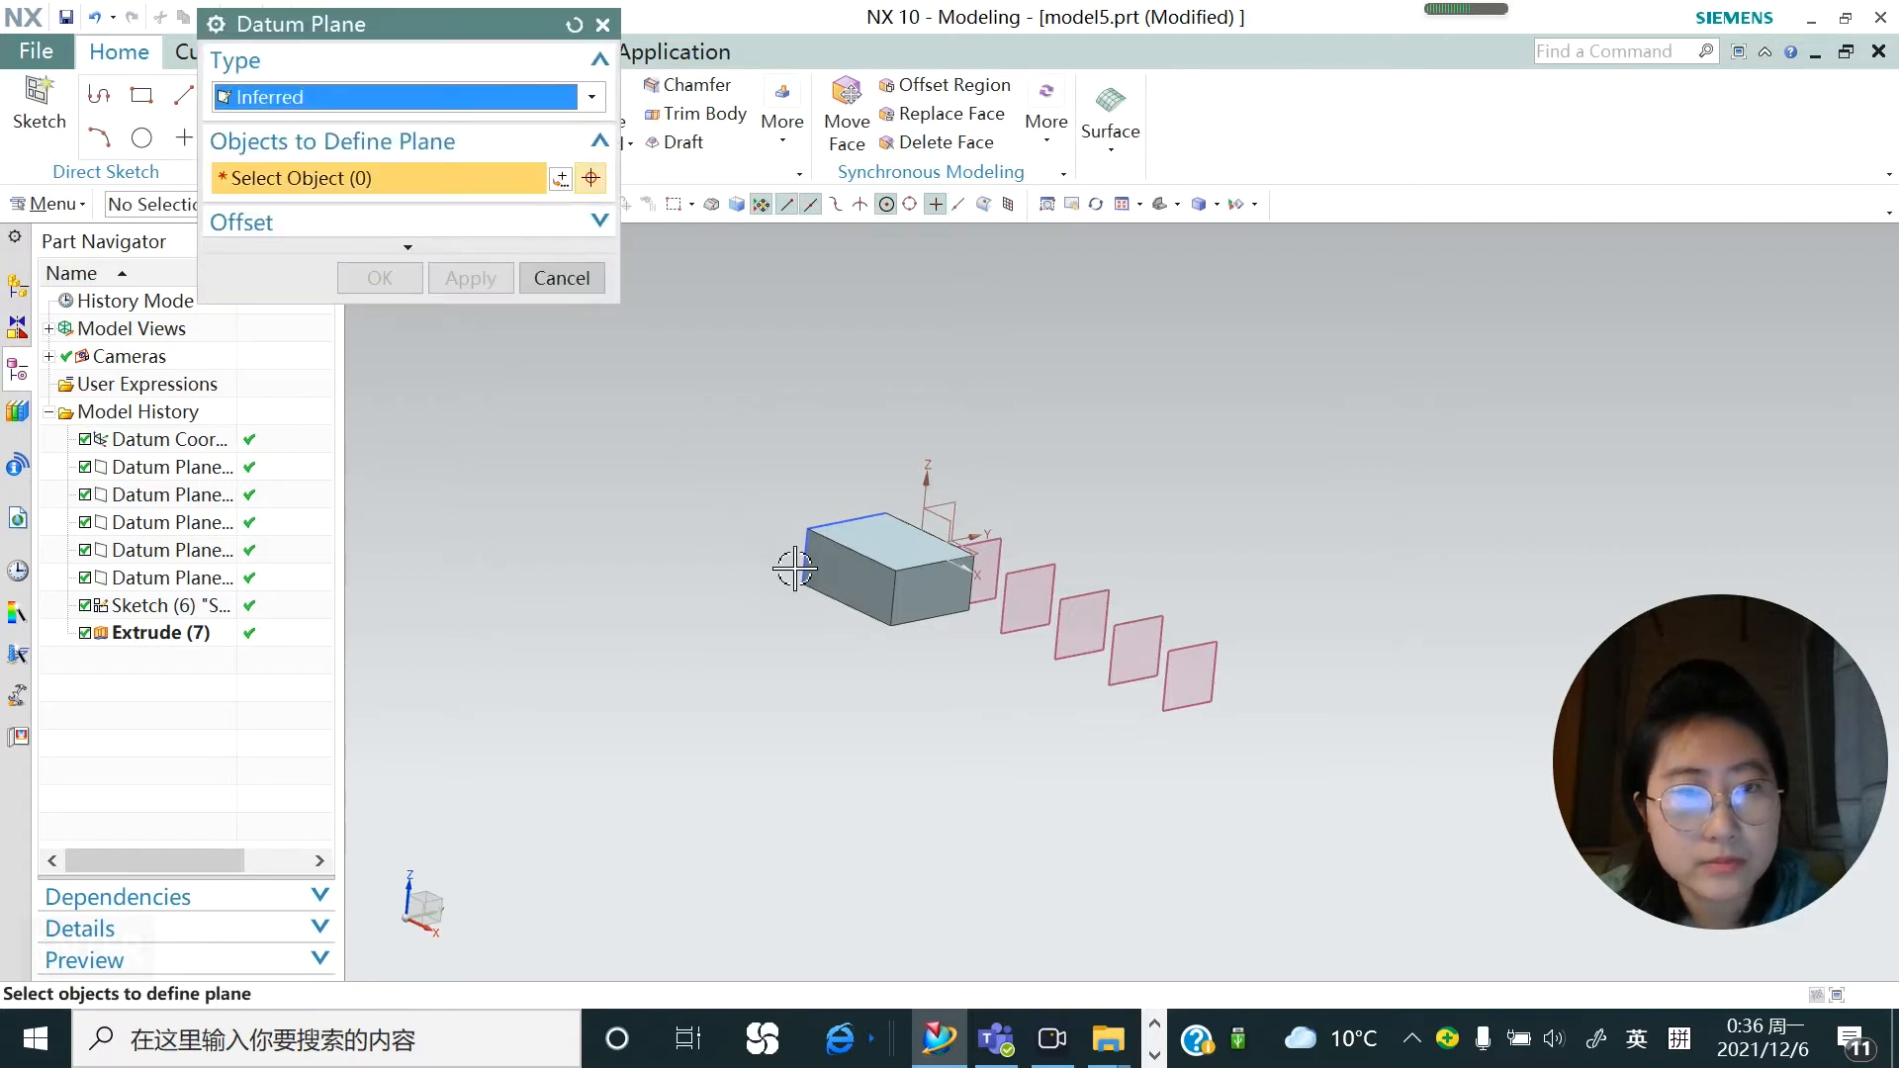
left_click(930, 595)
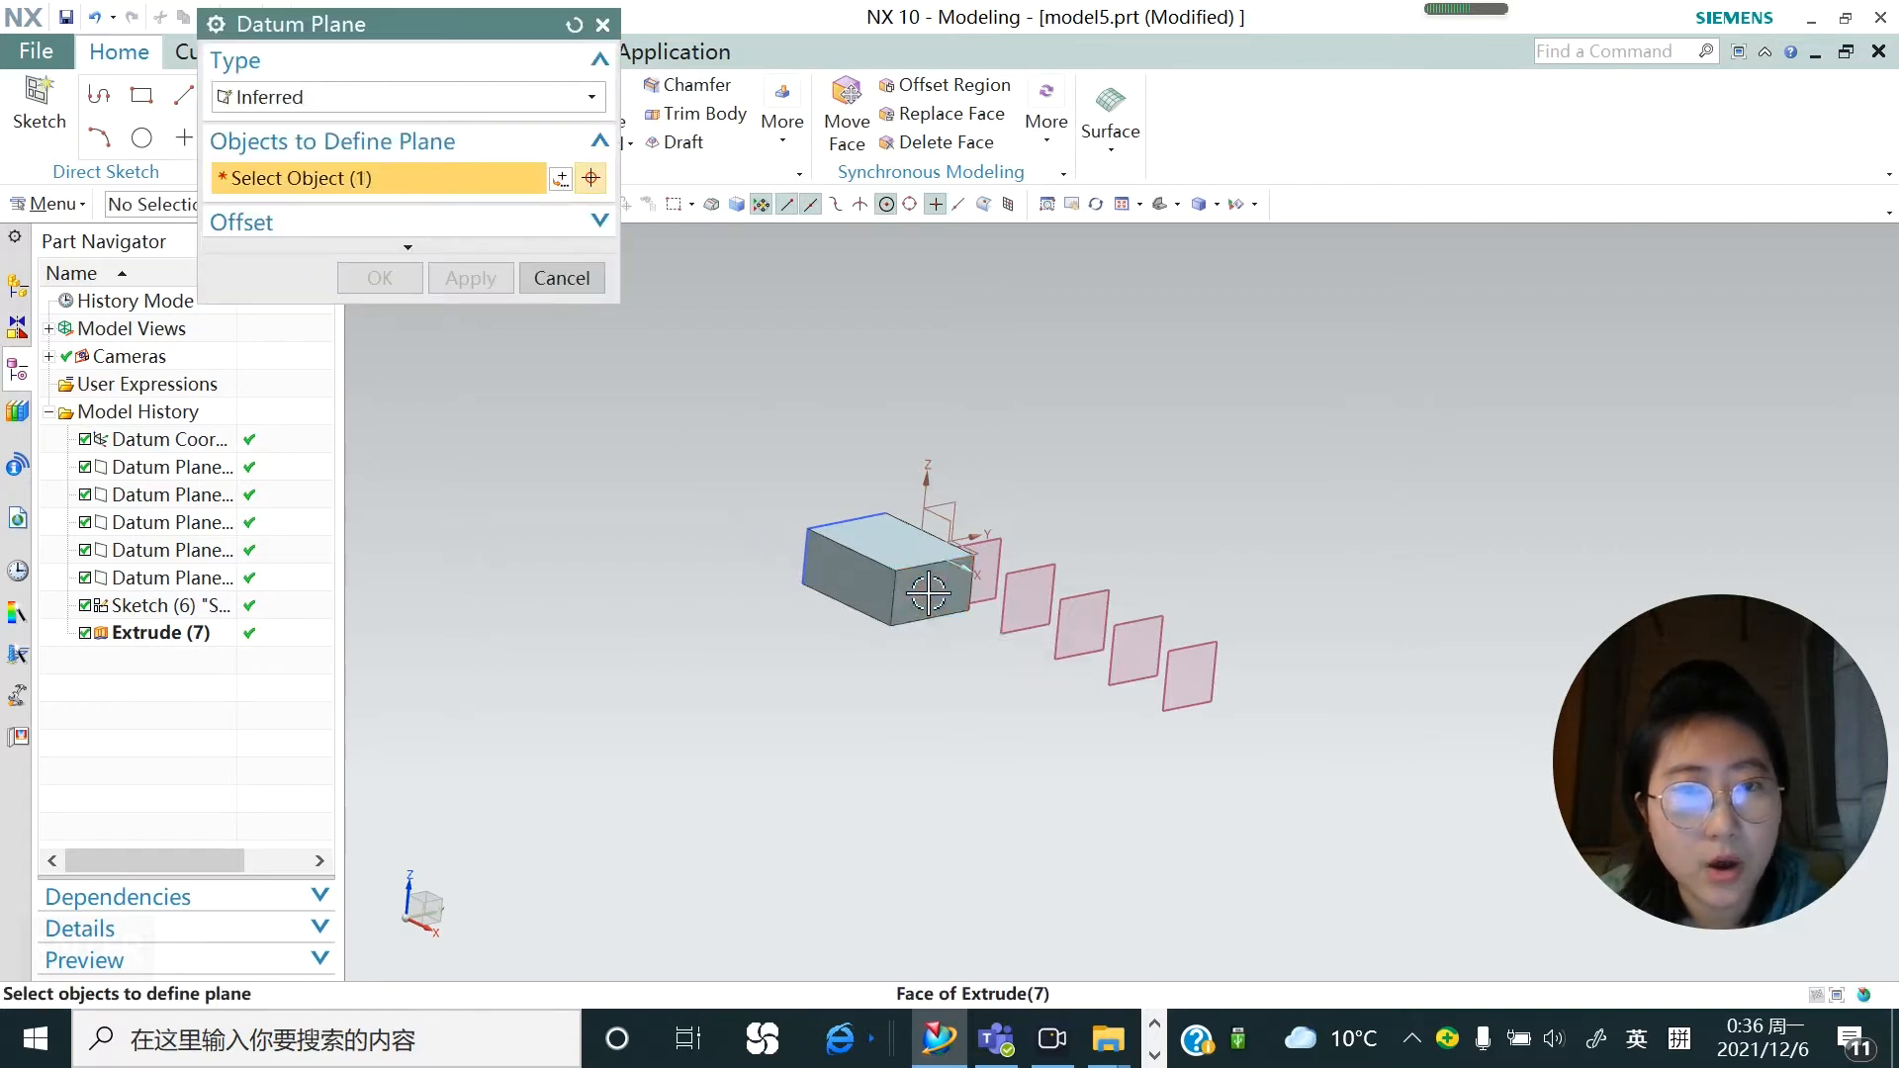
middle_click_drag(1097, 484, 709, 544)
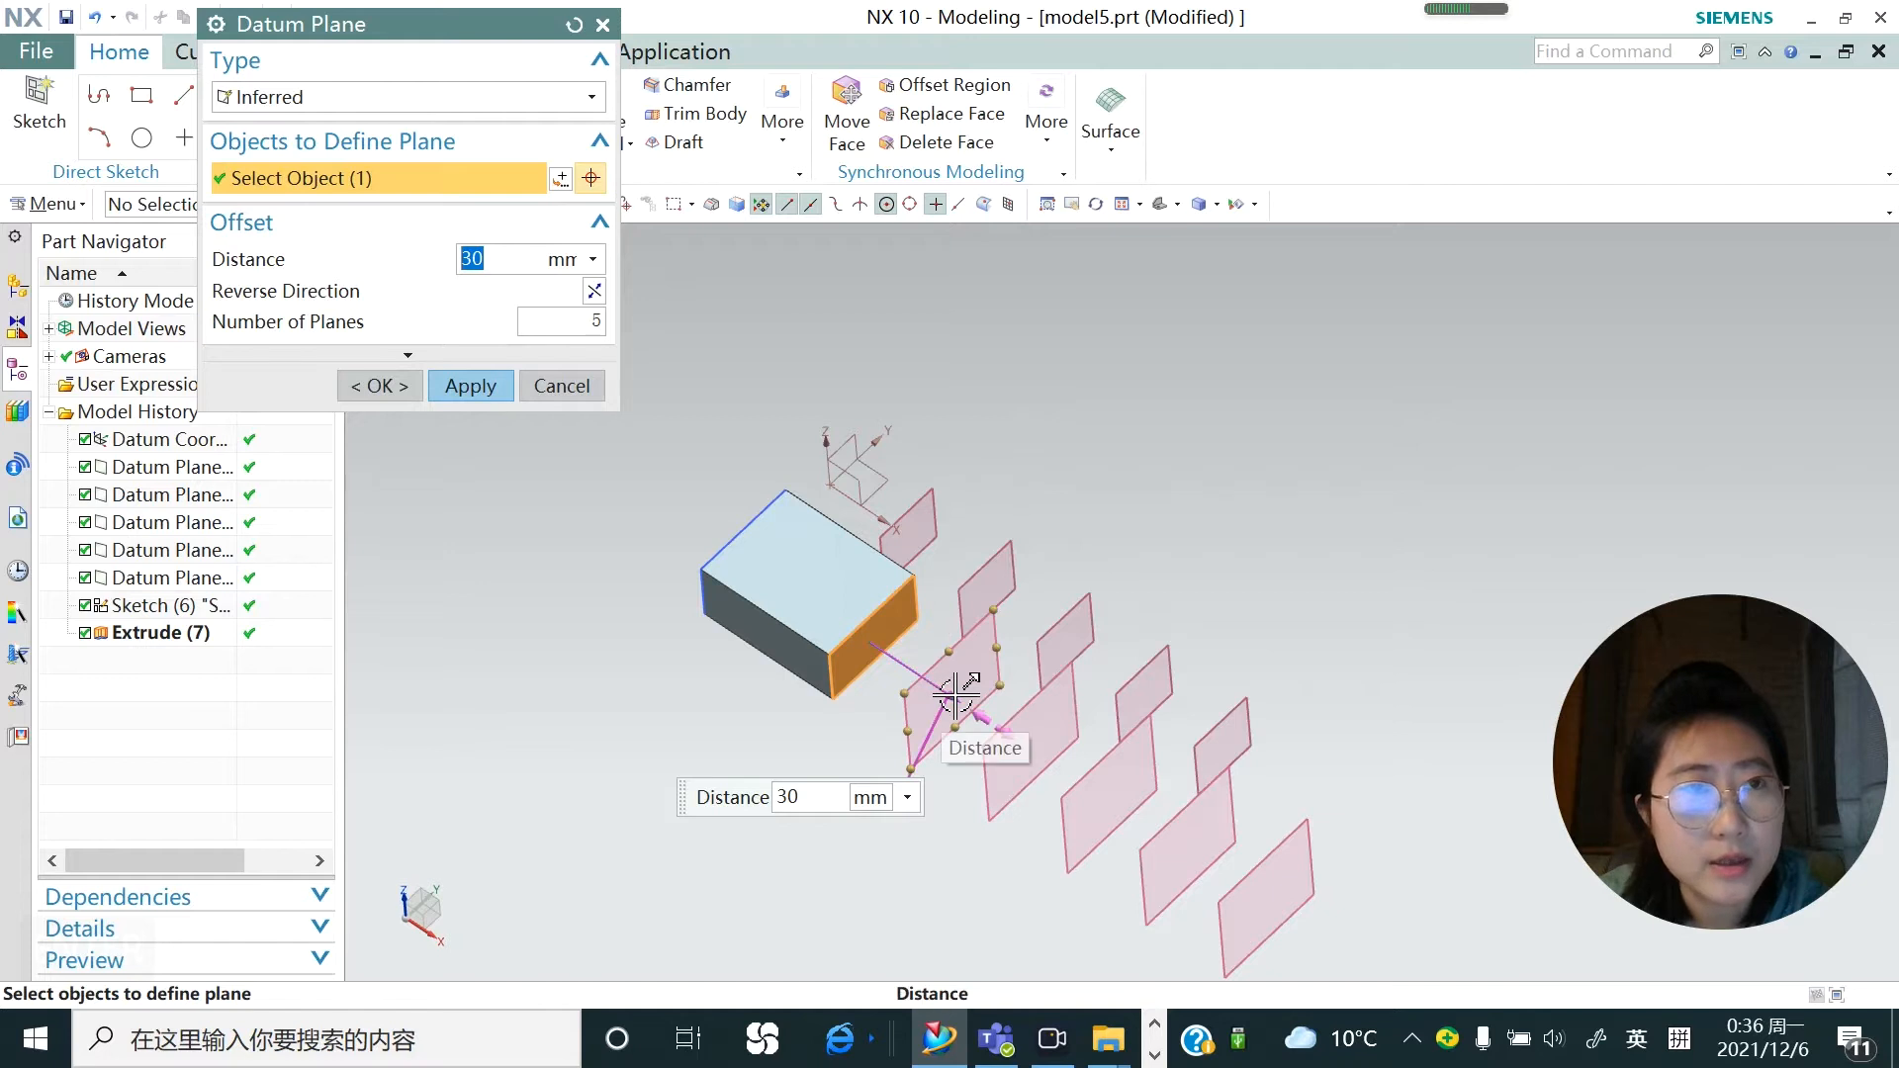
scroll(935, 468, "down", 1)
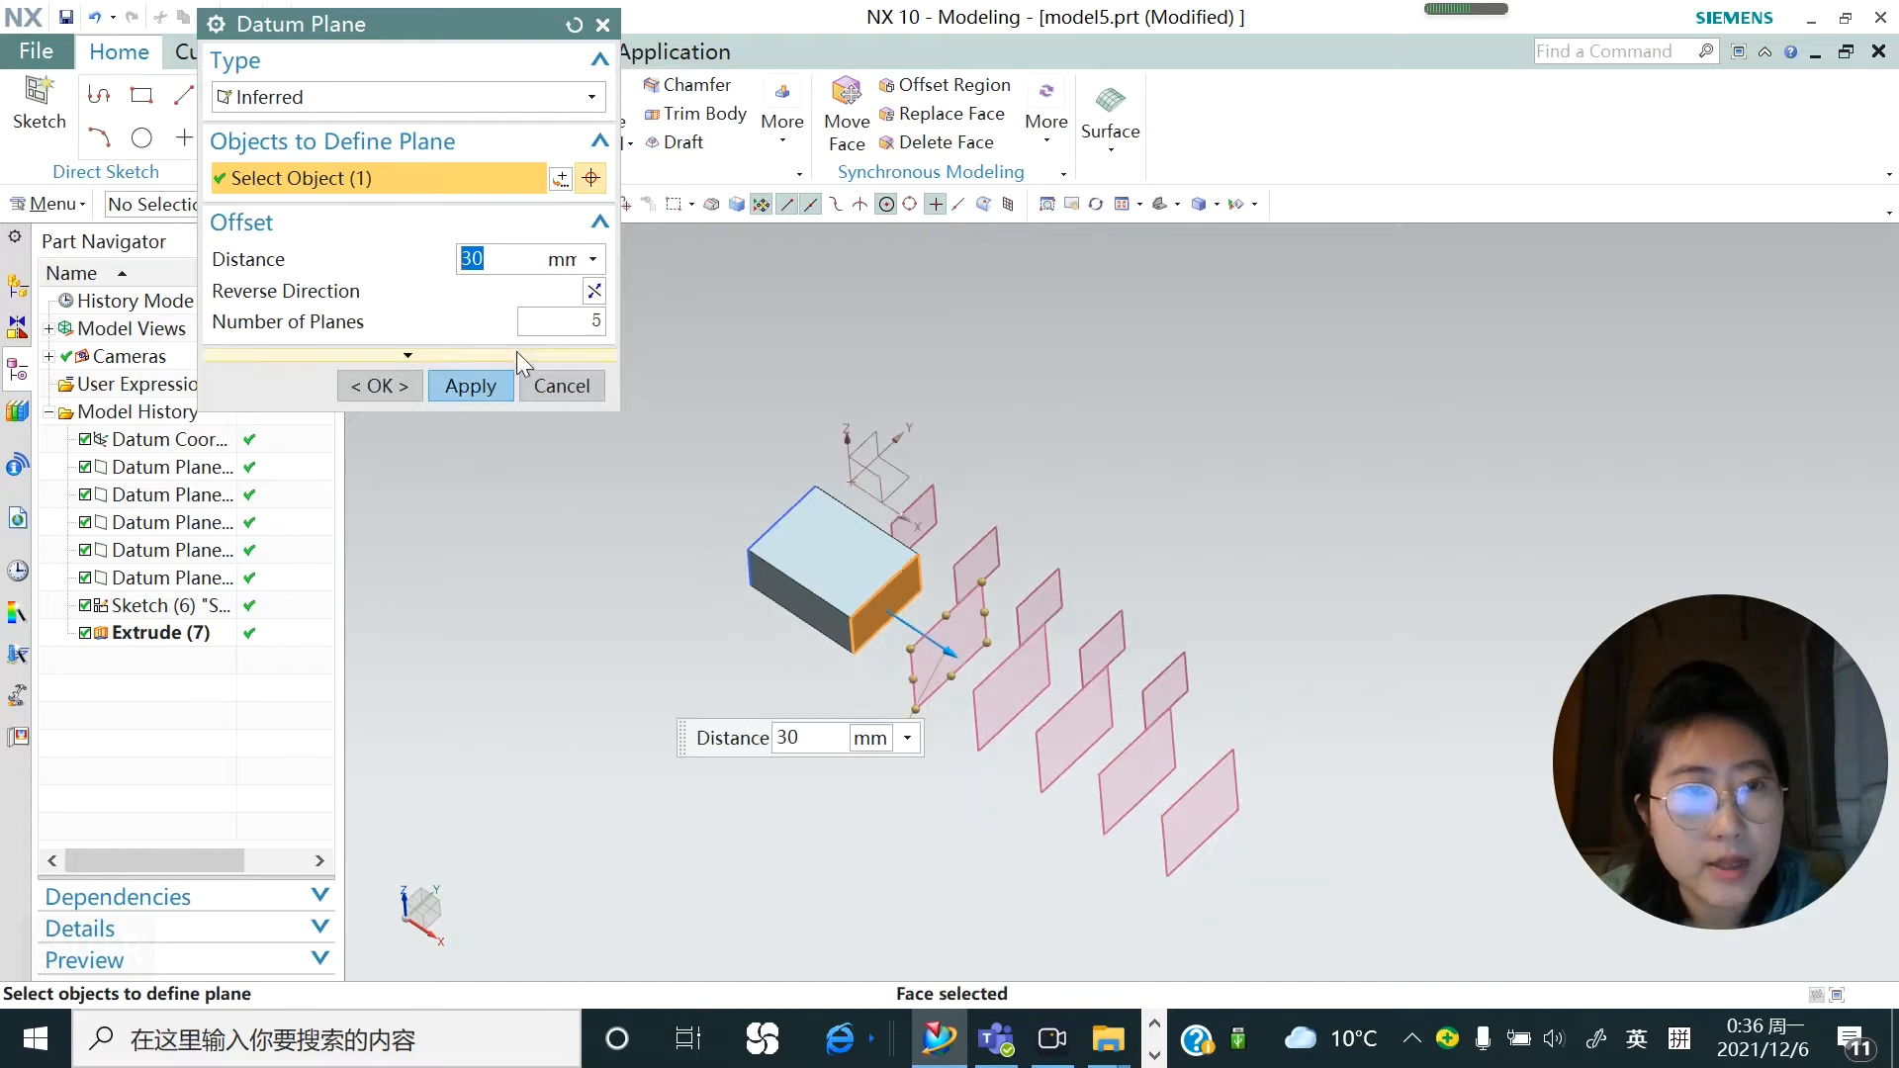
left_click(593, 292)
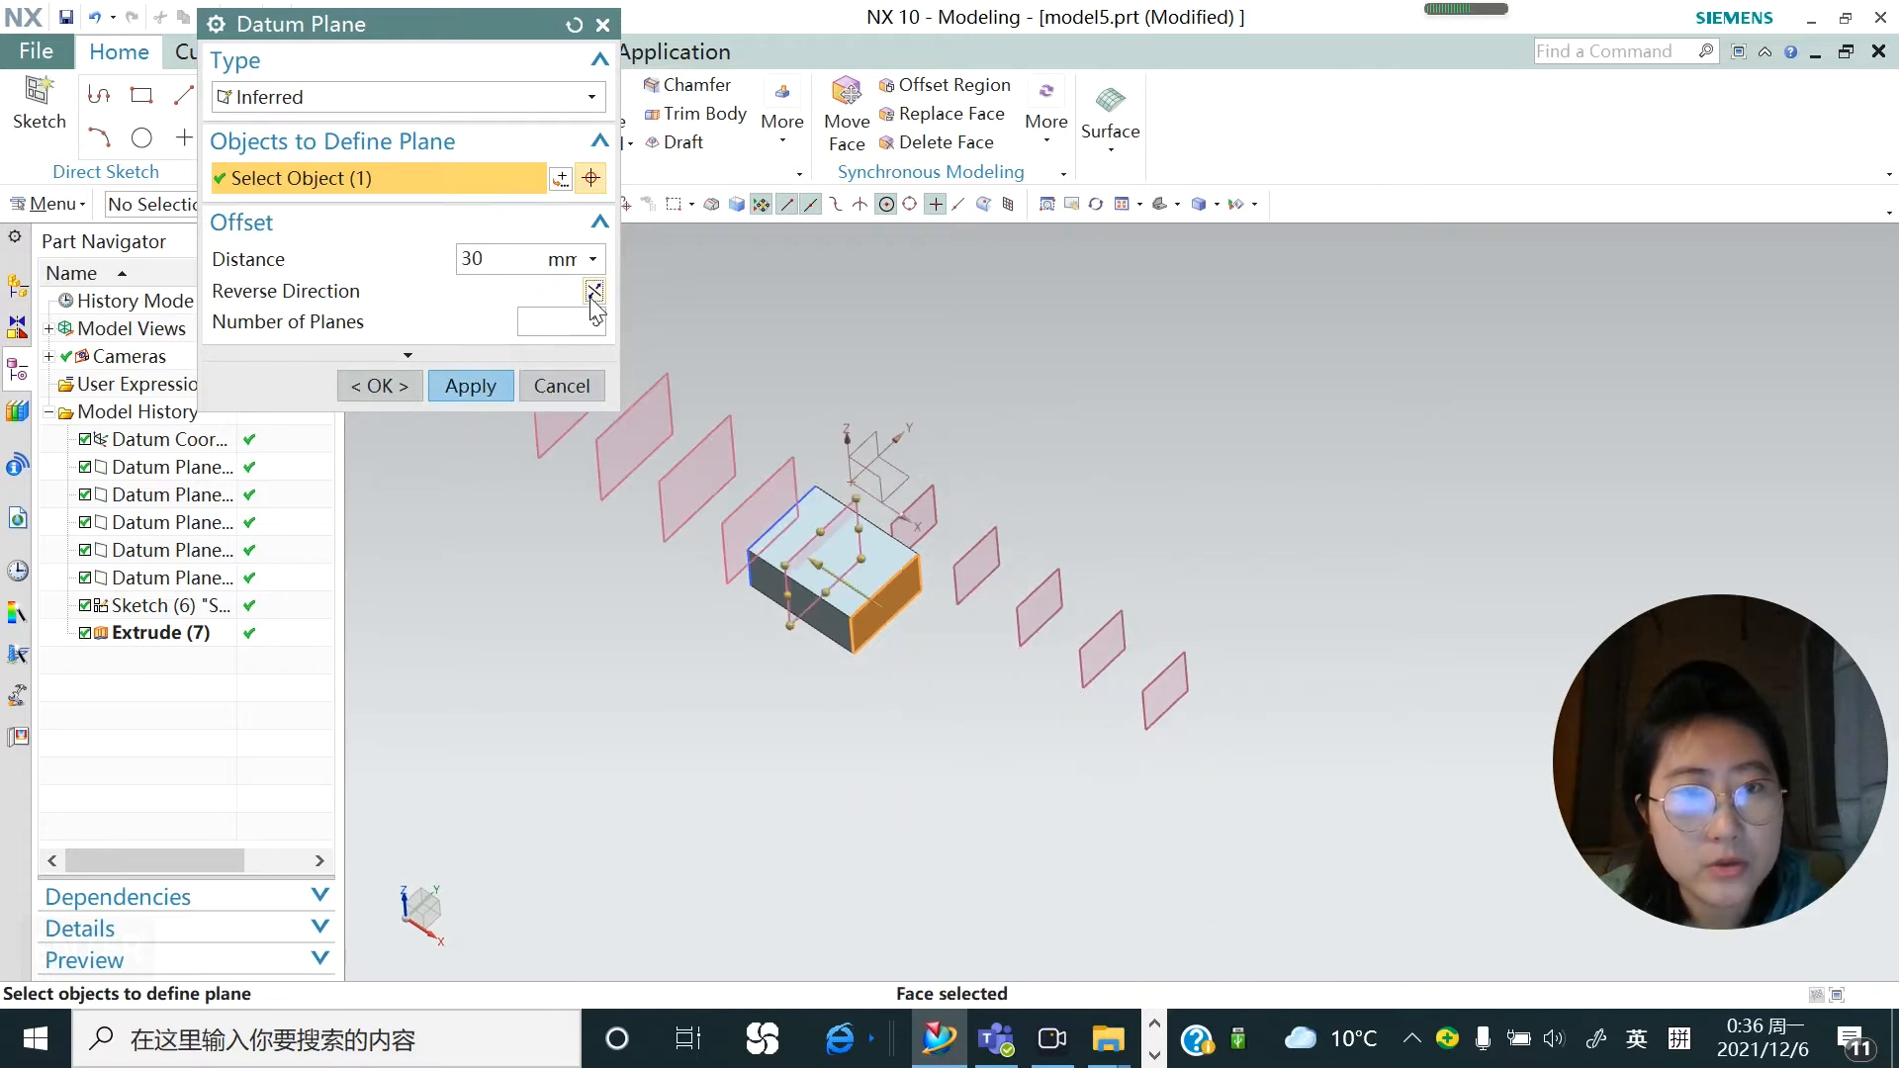
left_click(487, 388)
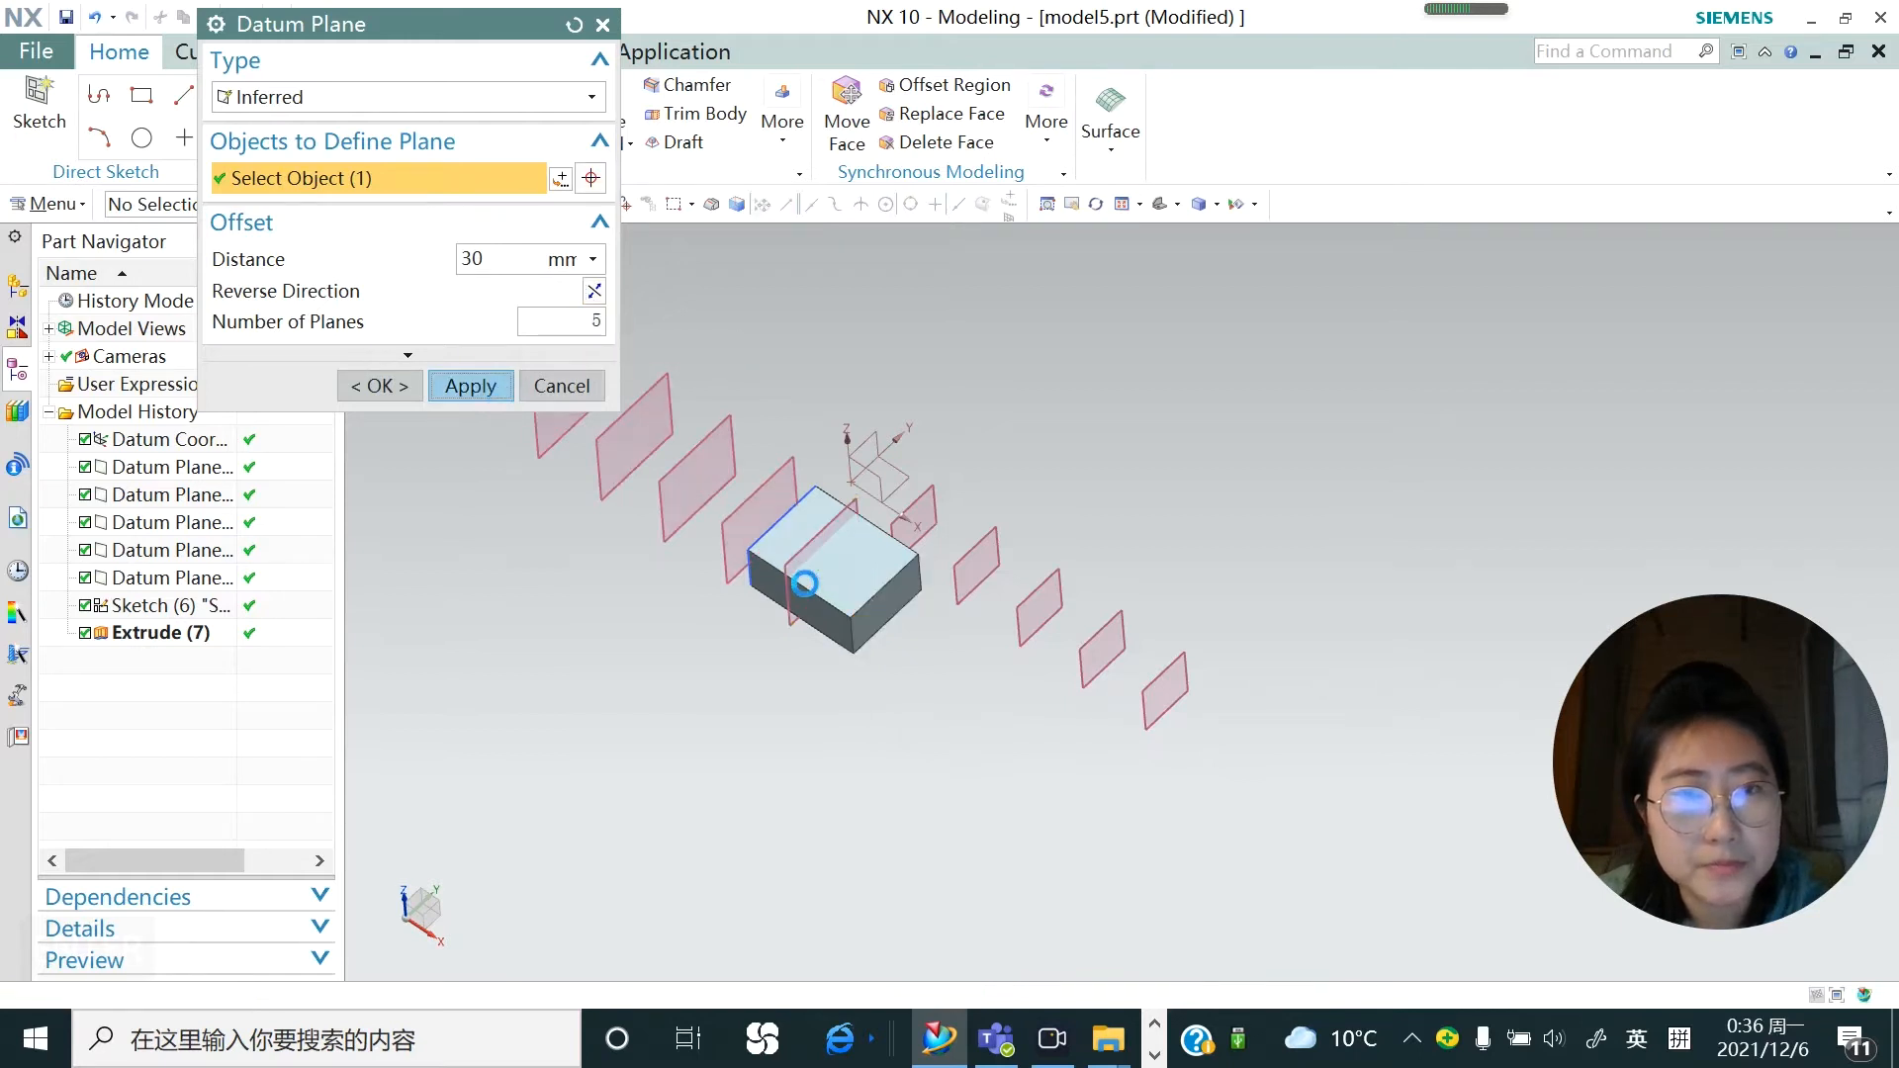
left_click(560, 280)
middle_click_drag(1014, 674, 900, 665)
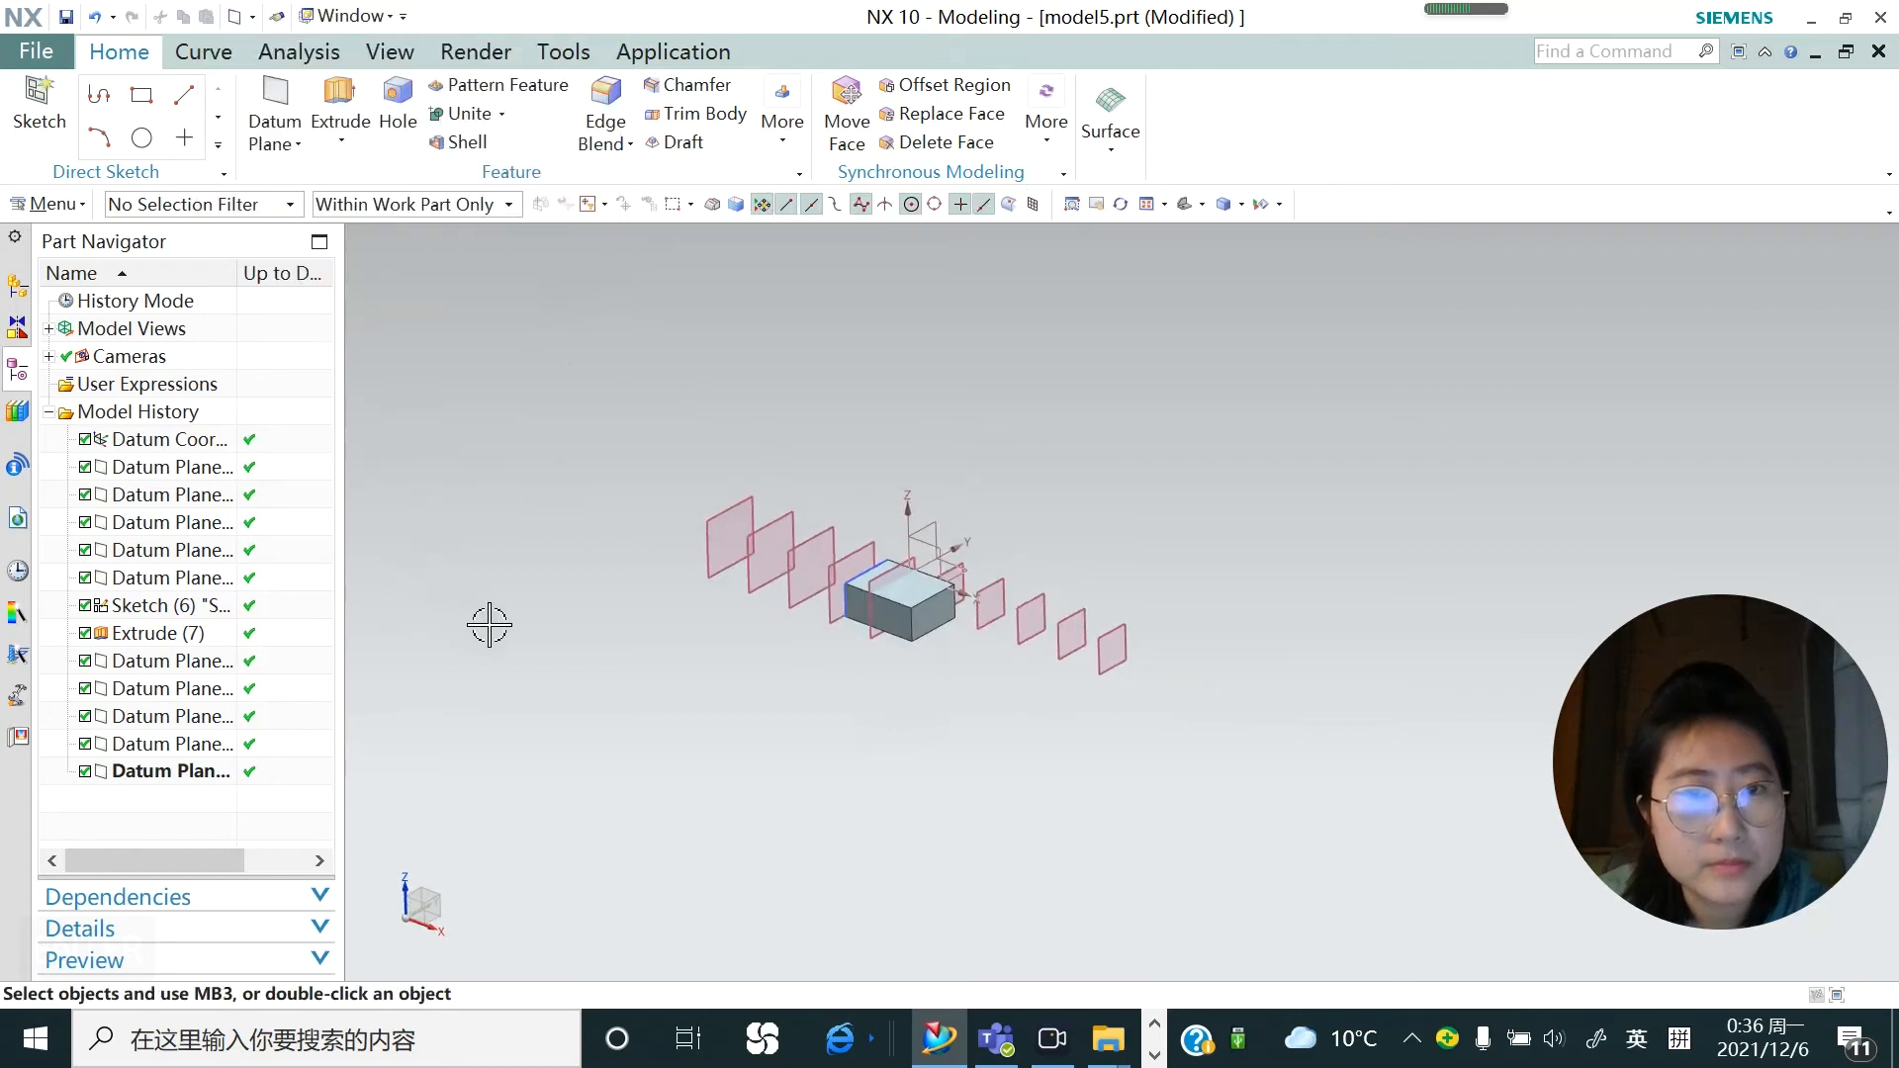
Create one At Distance datum plane offset 20 mm outward from the block's front end face
left_click(277, 140)
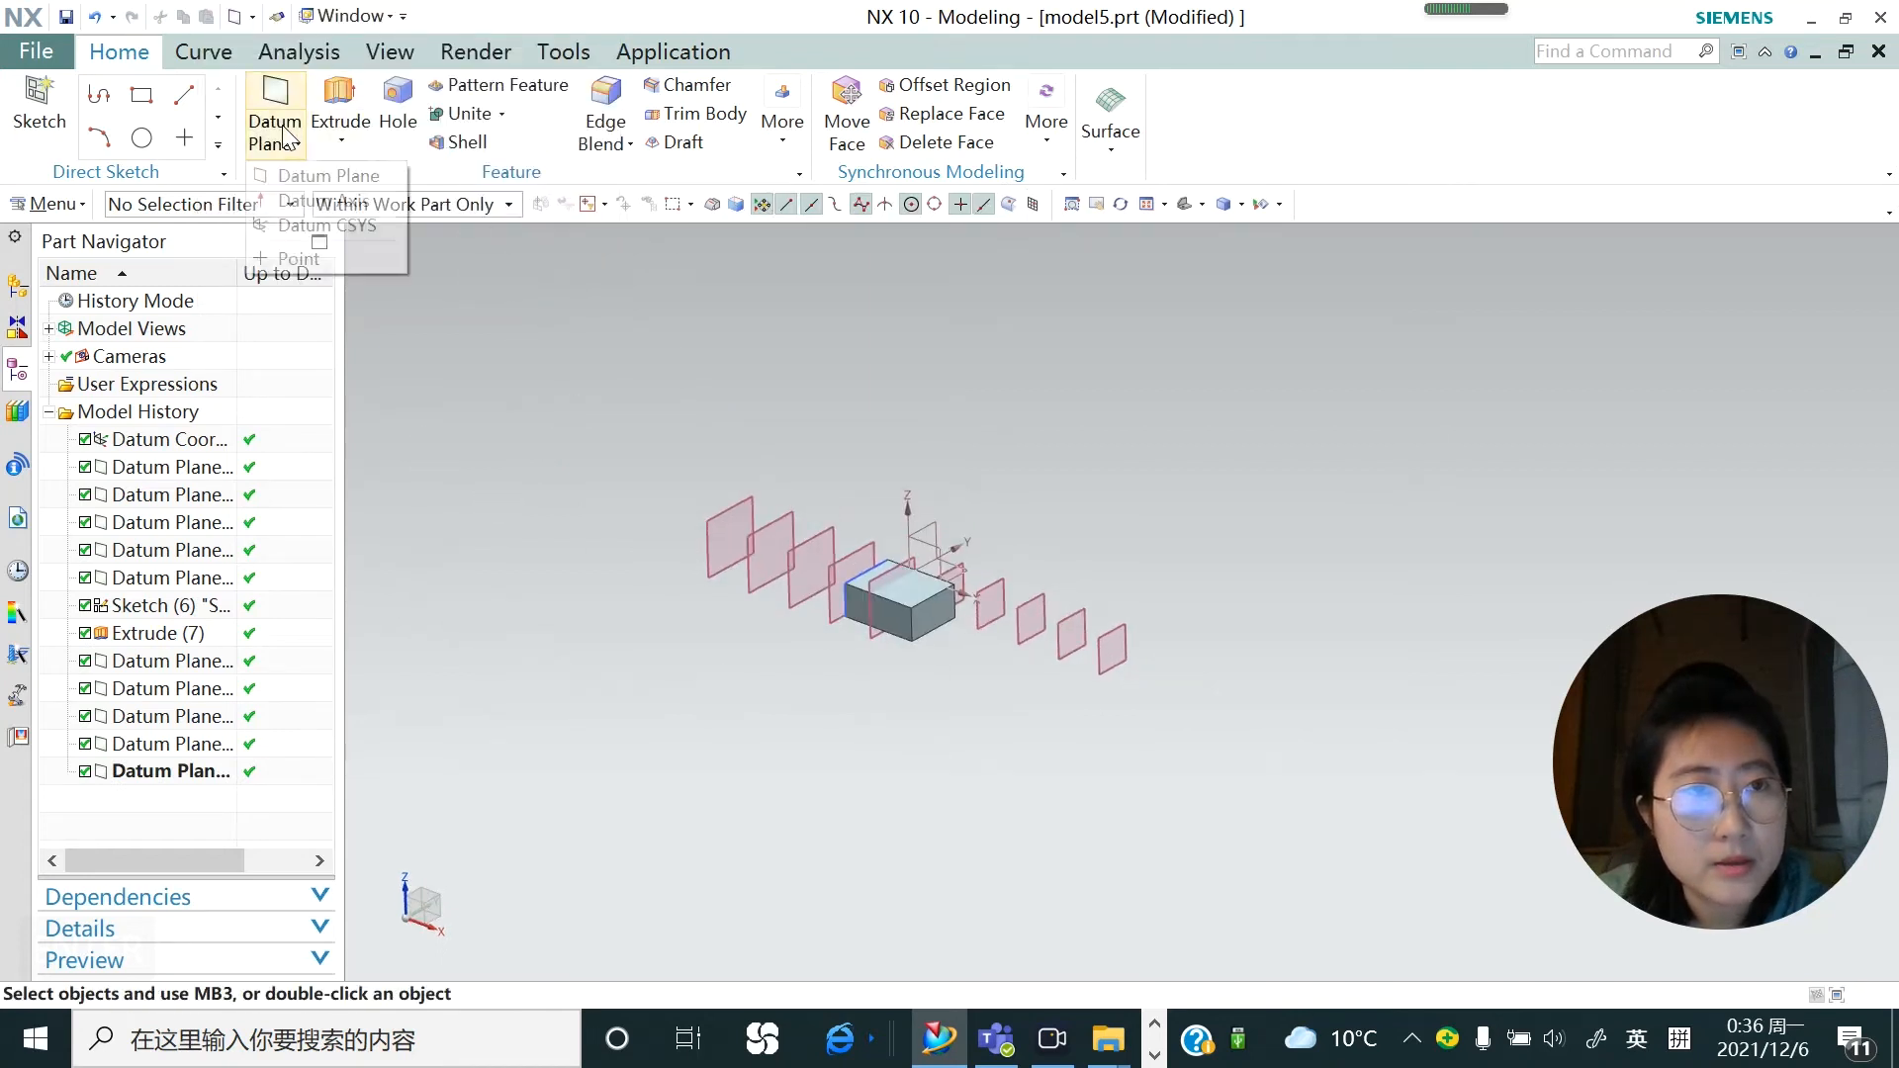
left_click(287, 174)
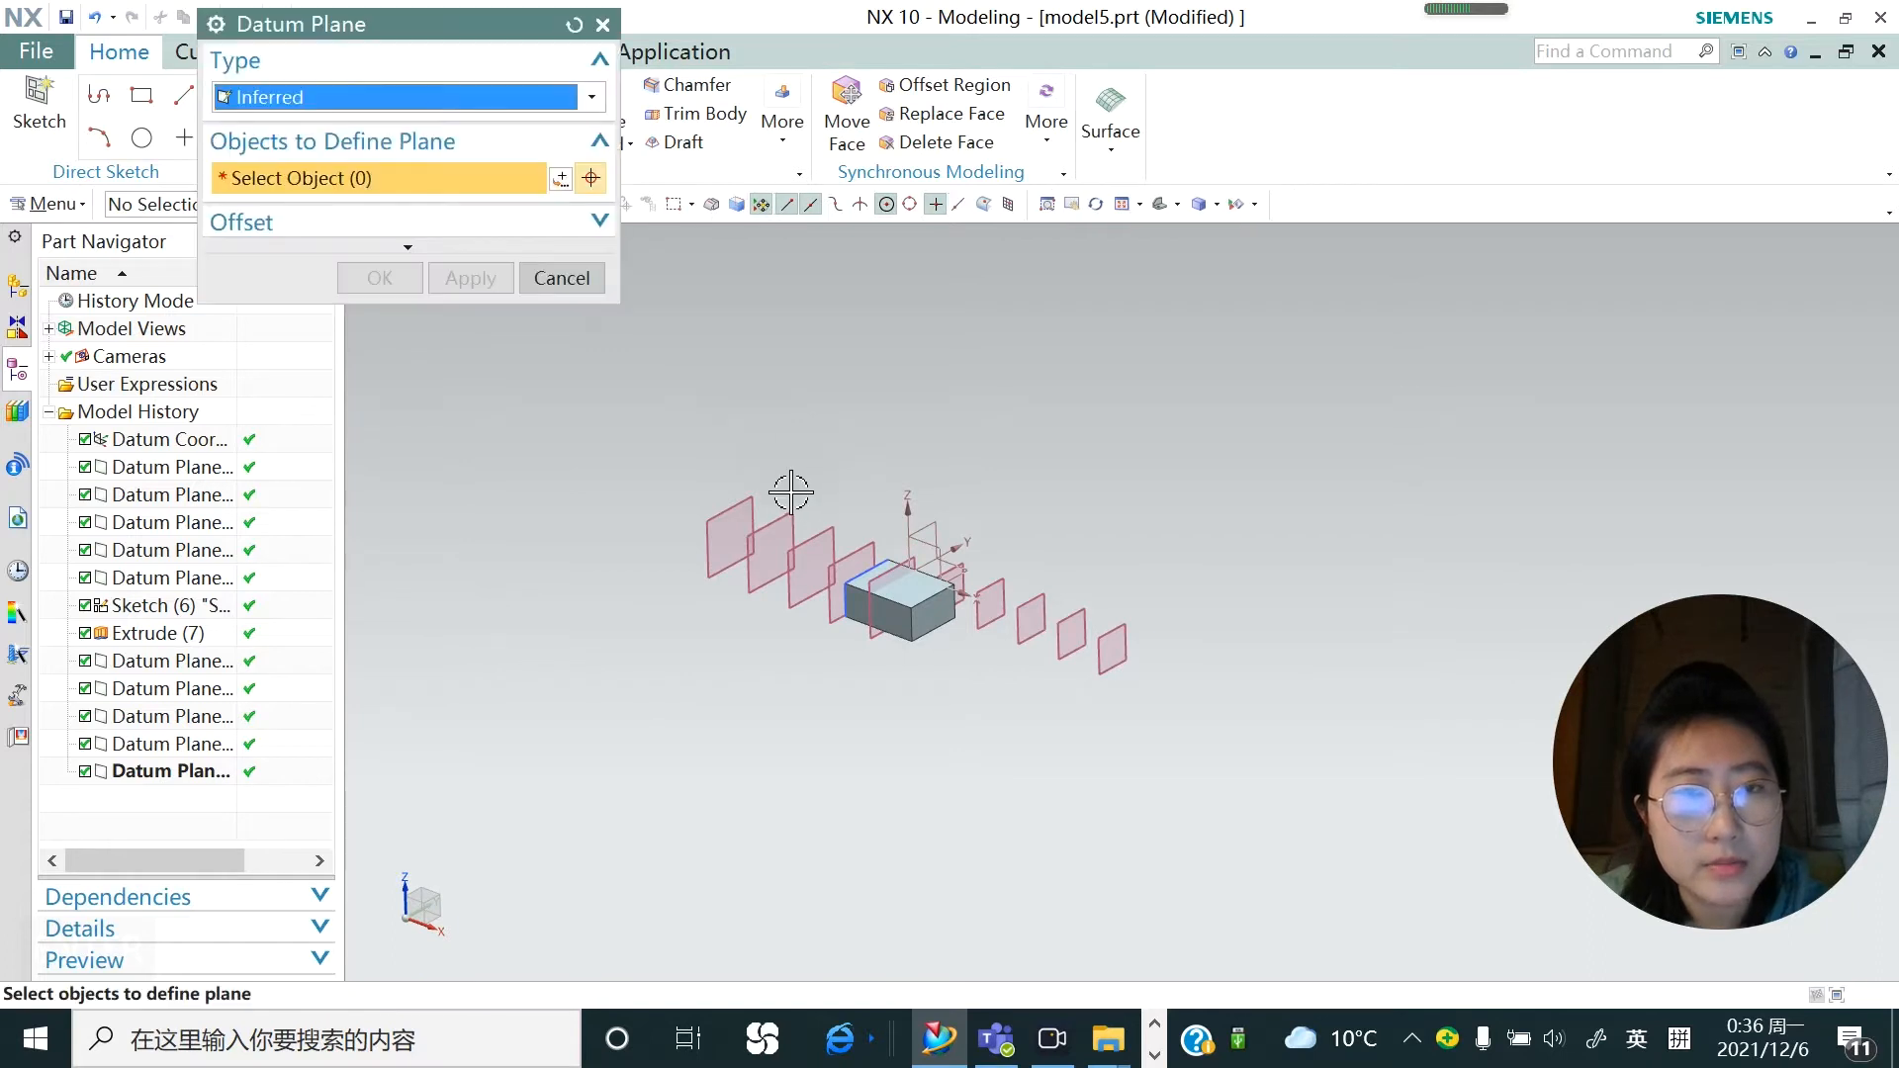
left_click(592, 99)
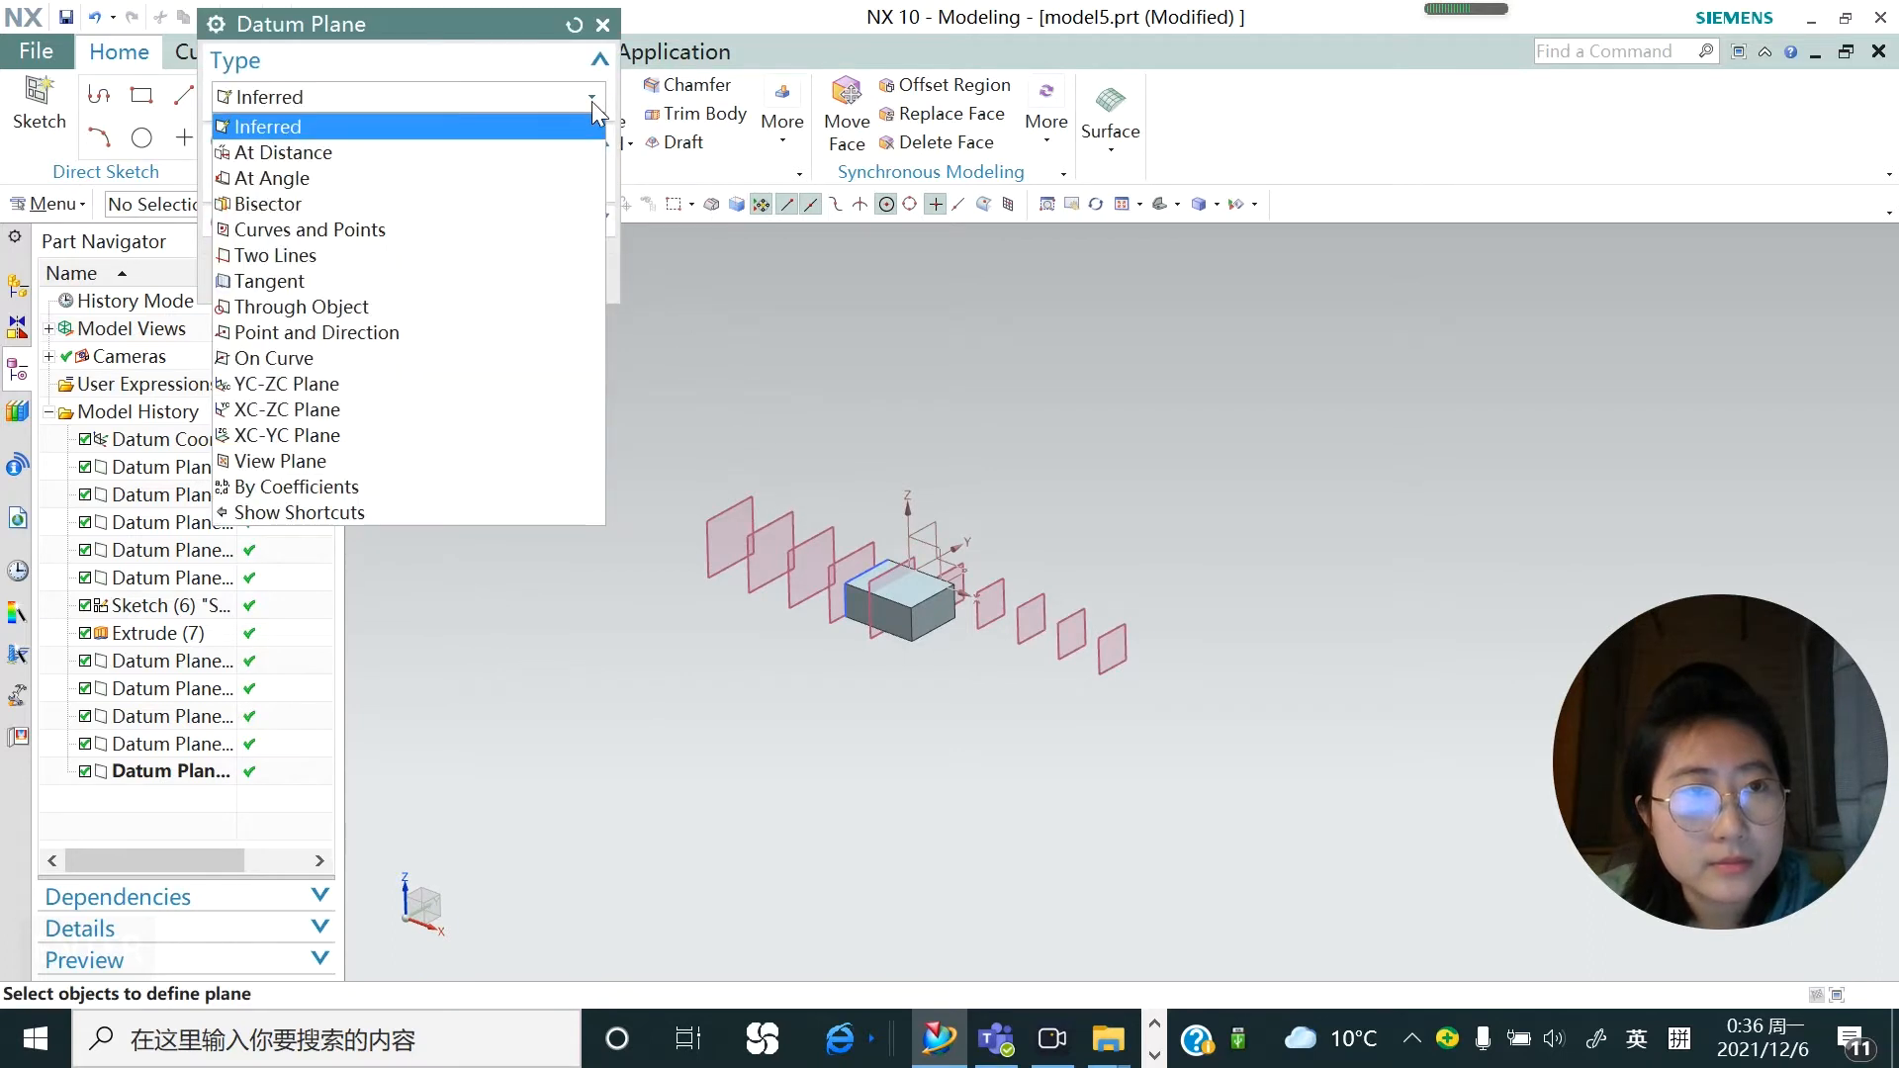
left_click(591, 99)
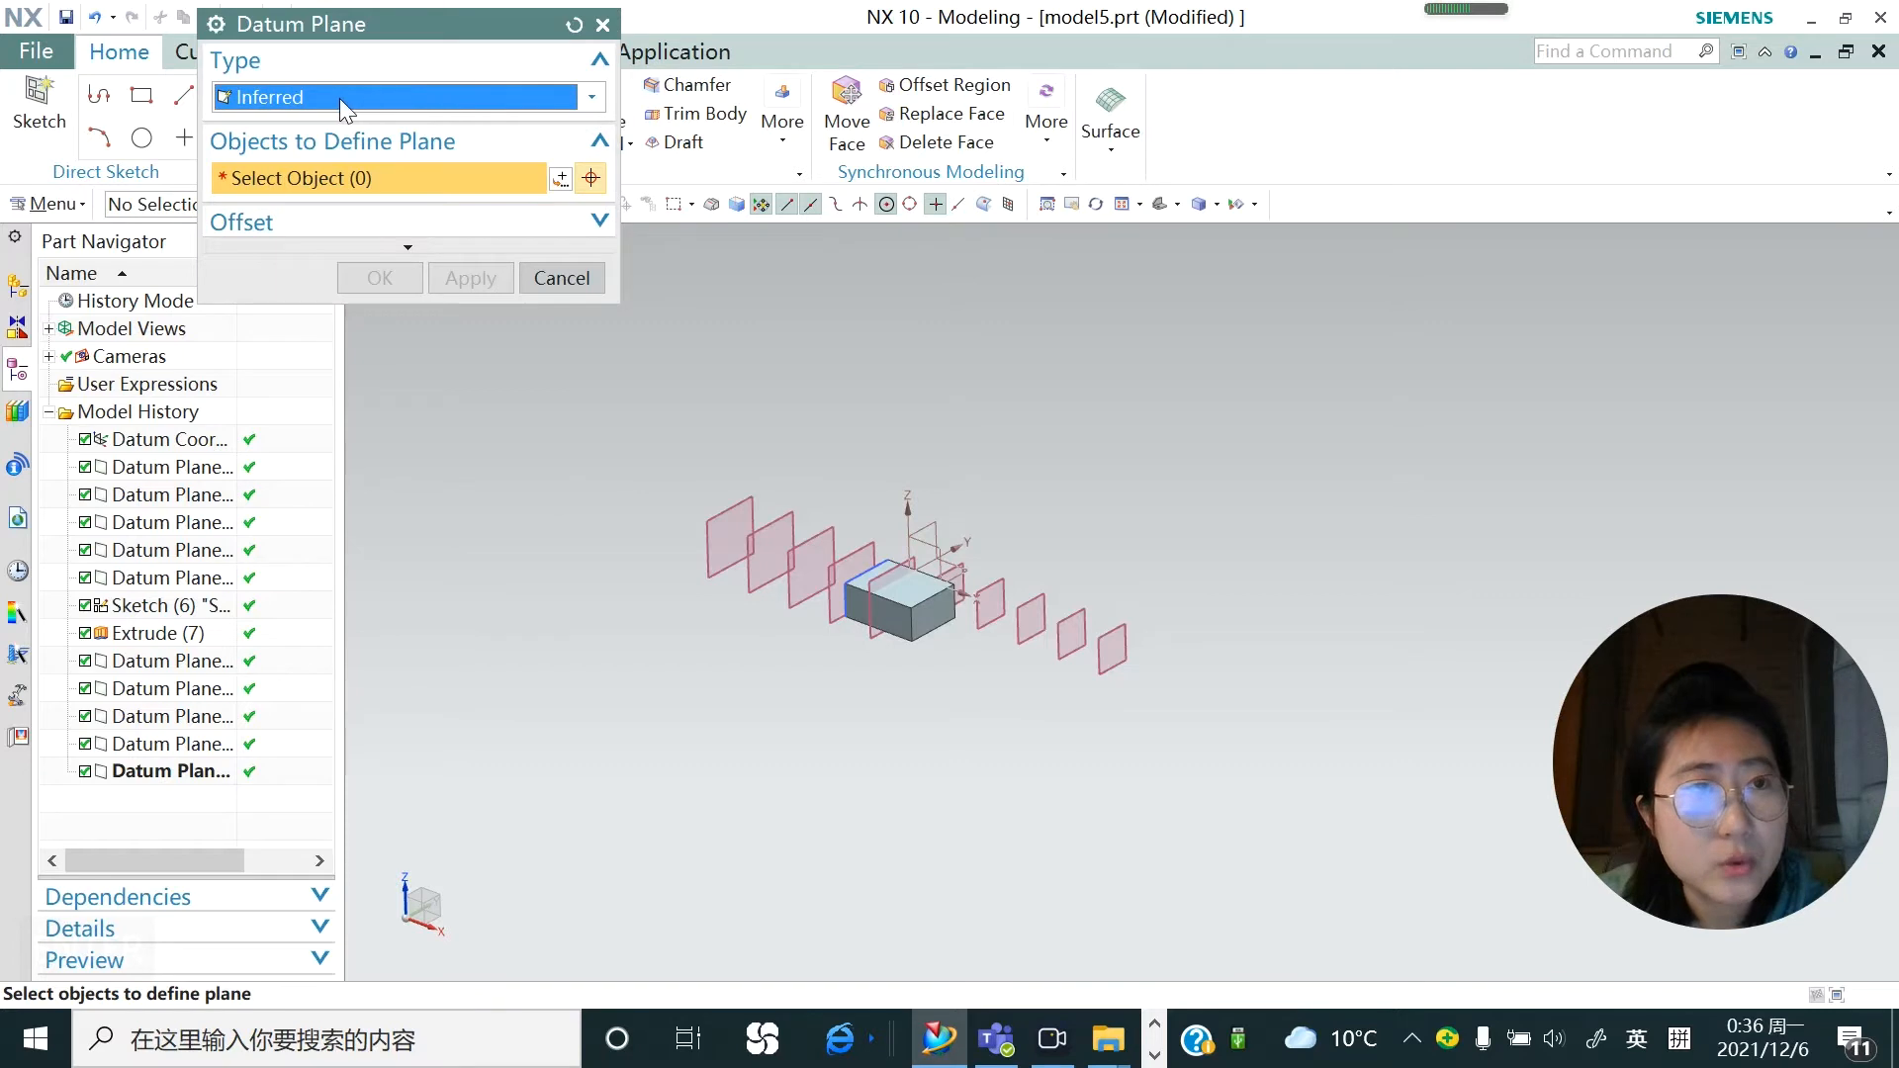
left_click(592, 98)
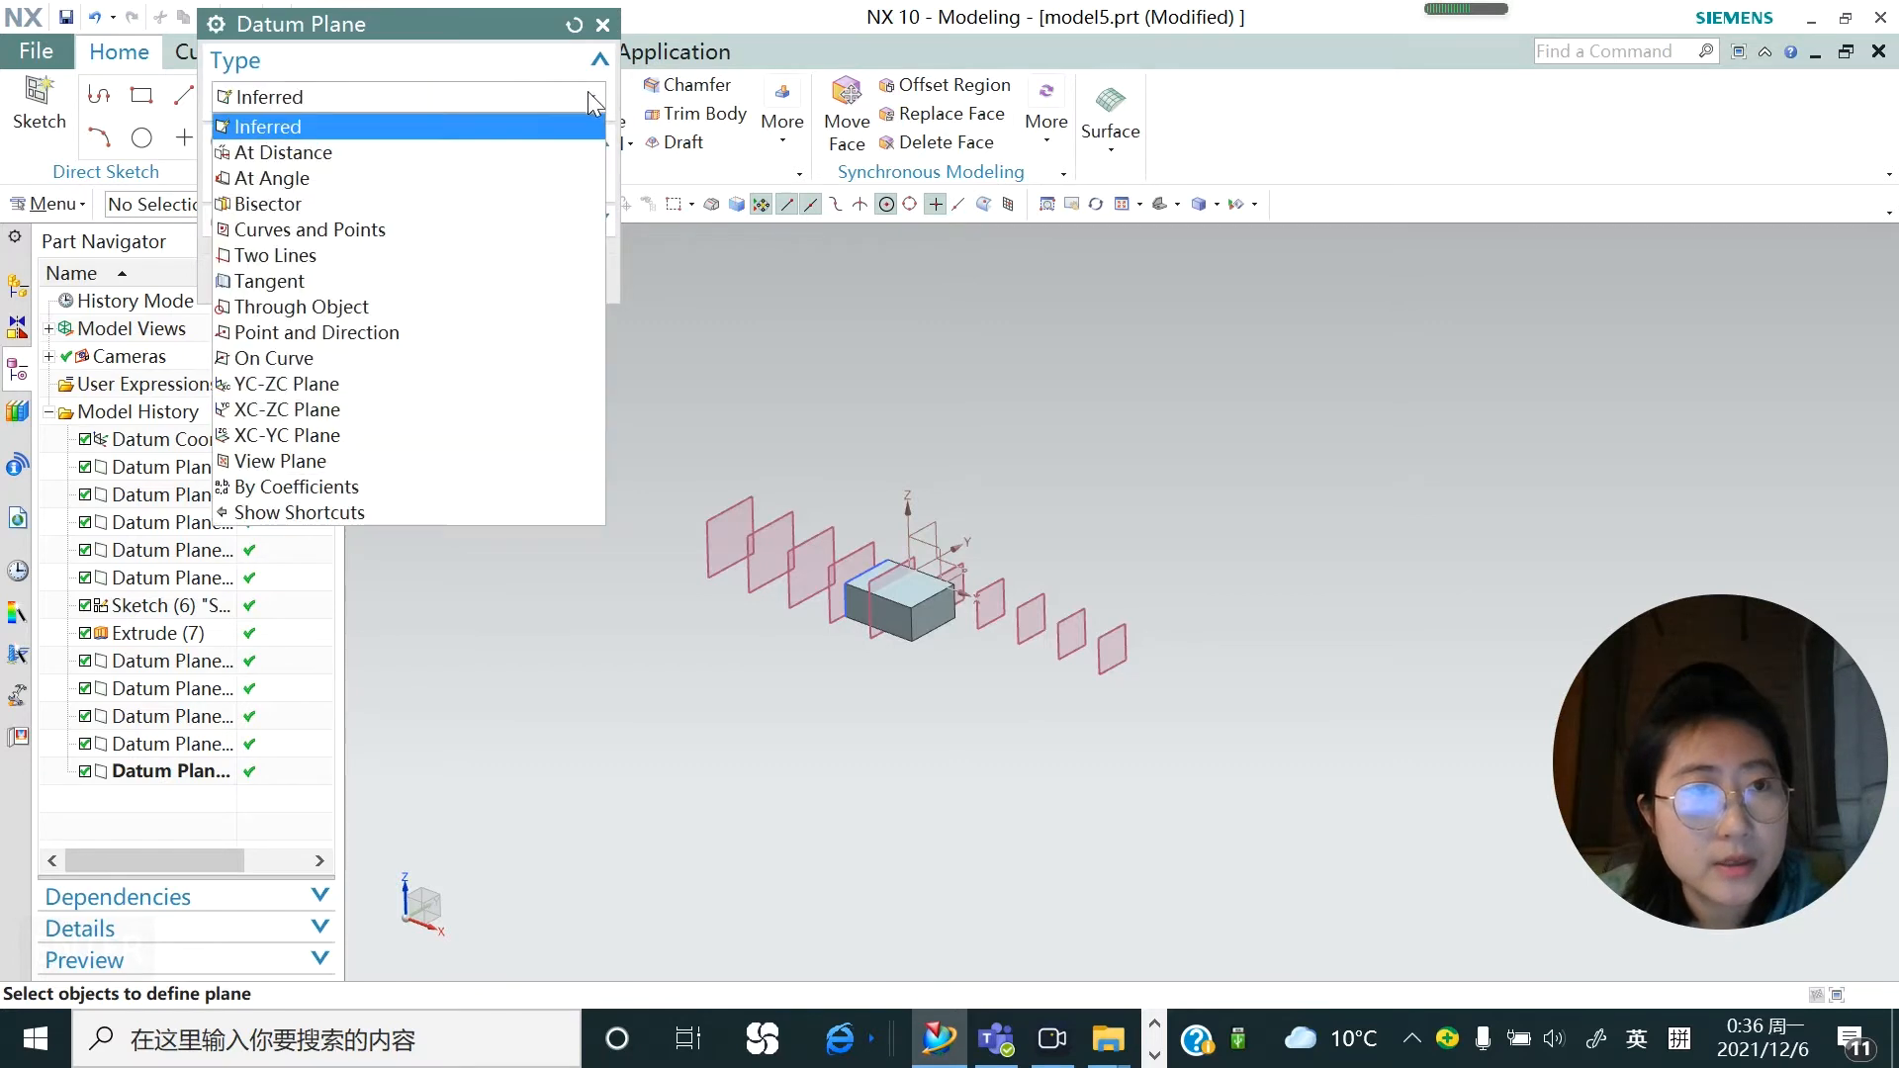
left_click(332, 154)
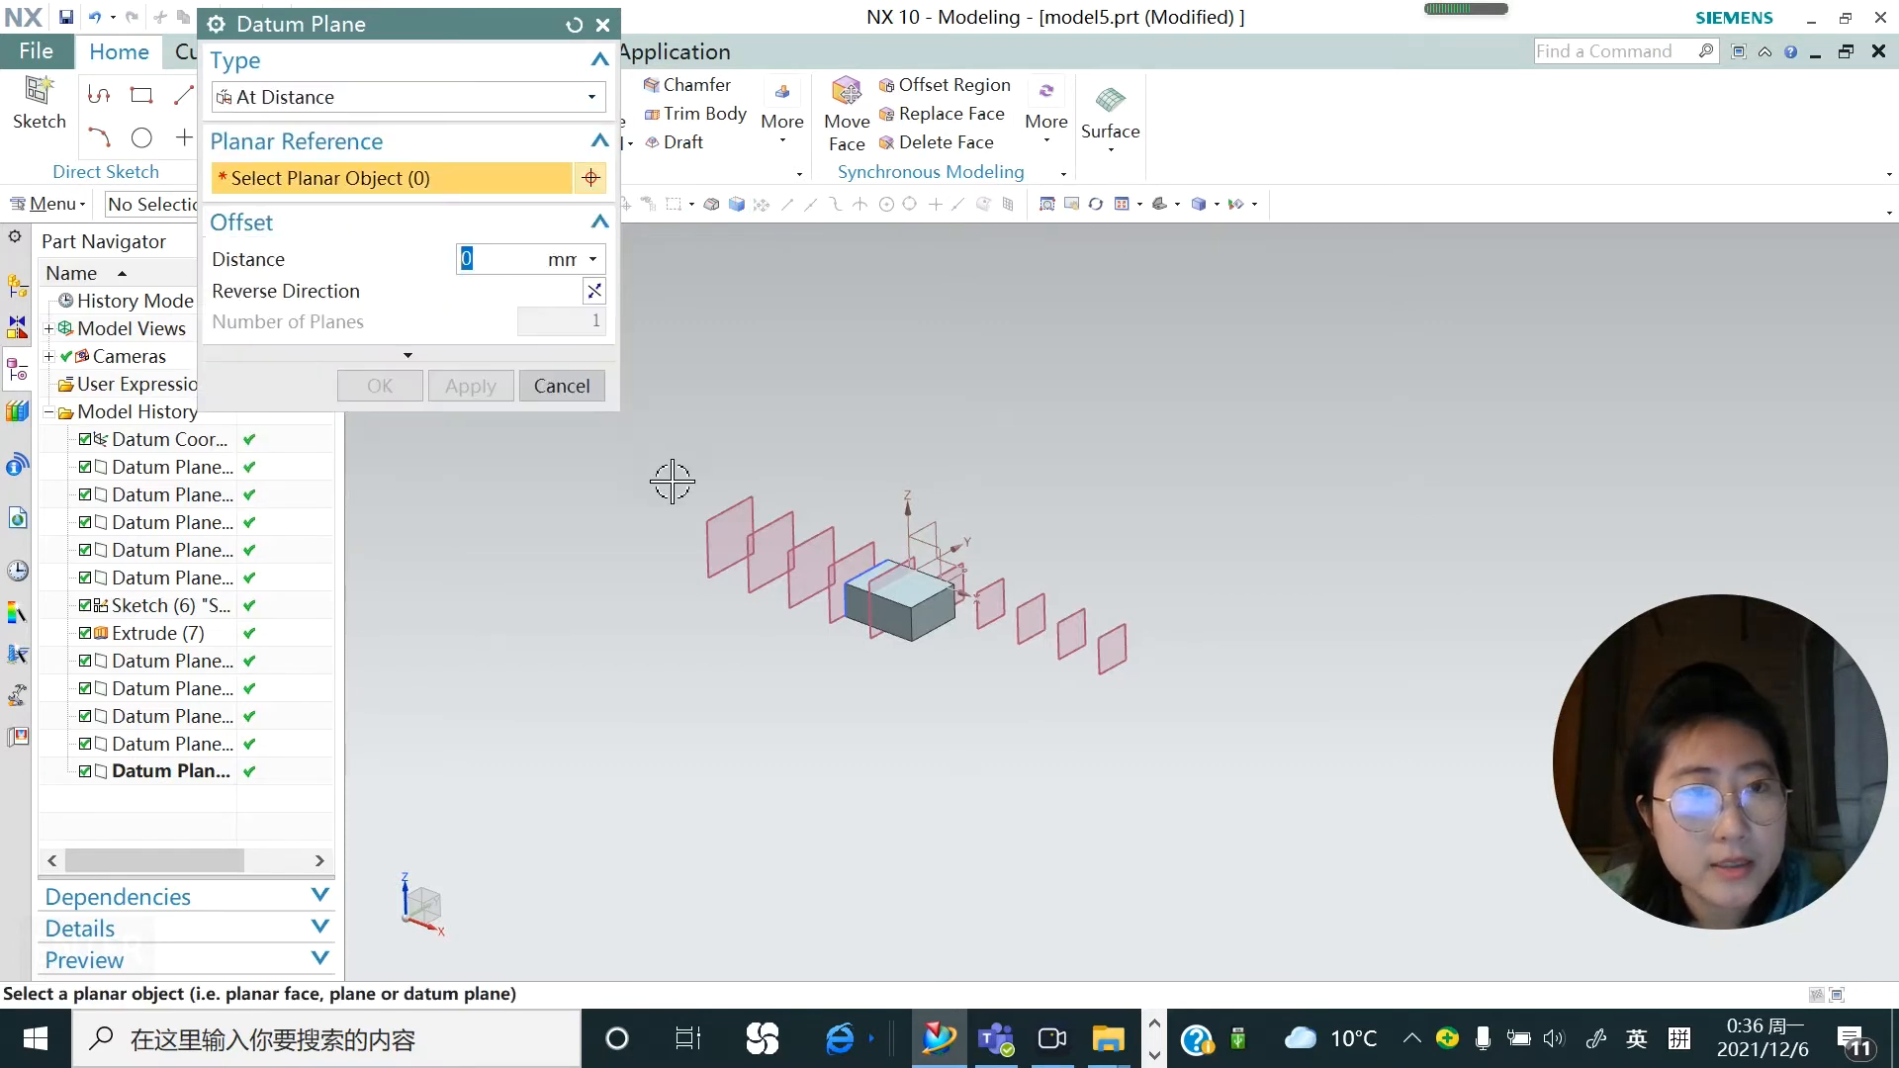
scroll(781, 615, "down", 2)
scroll(893, 641, "down", 2)
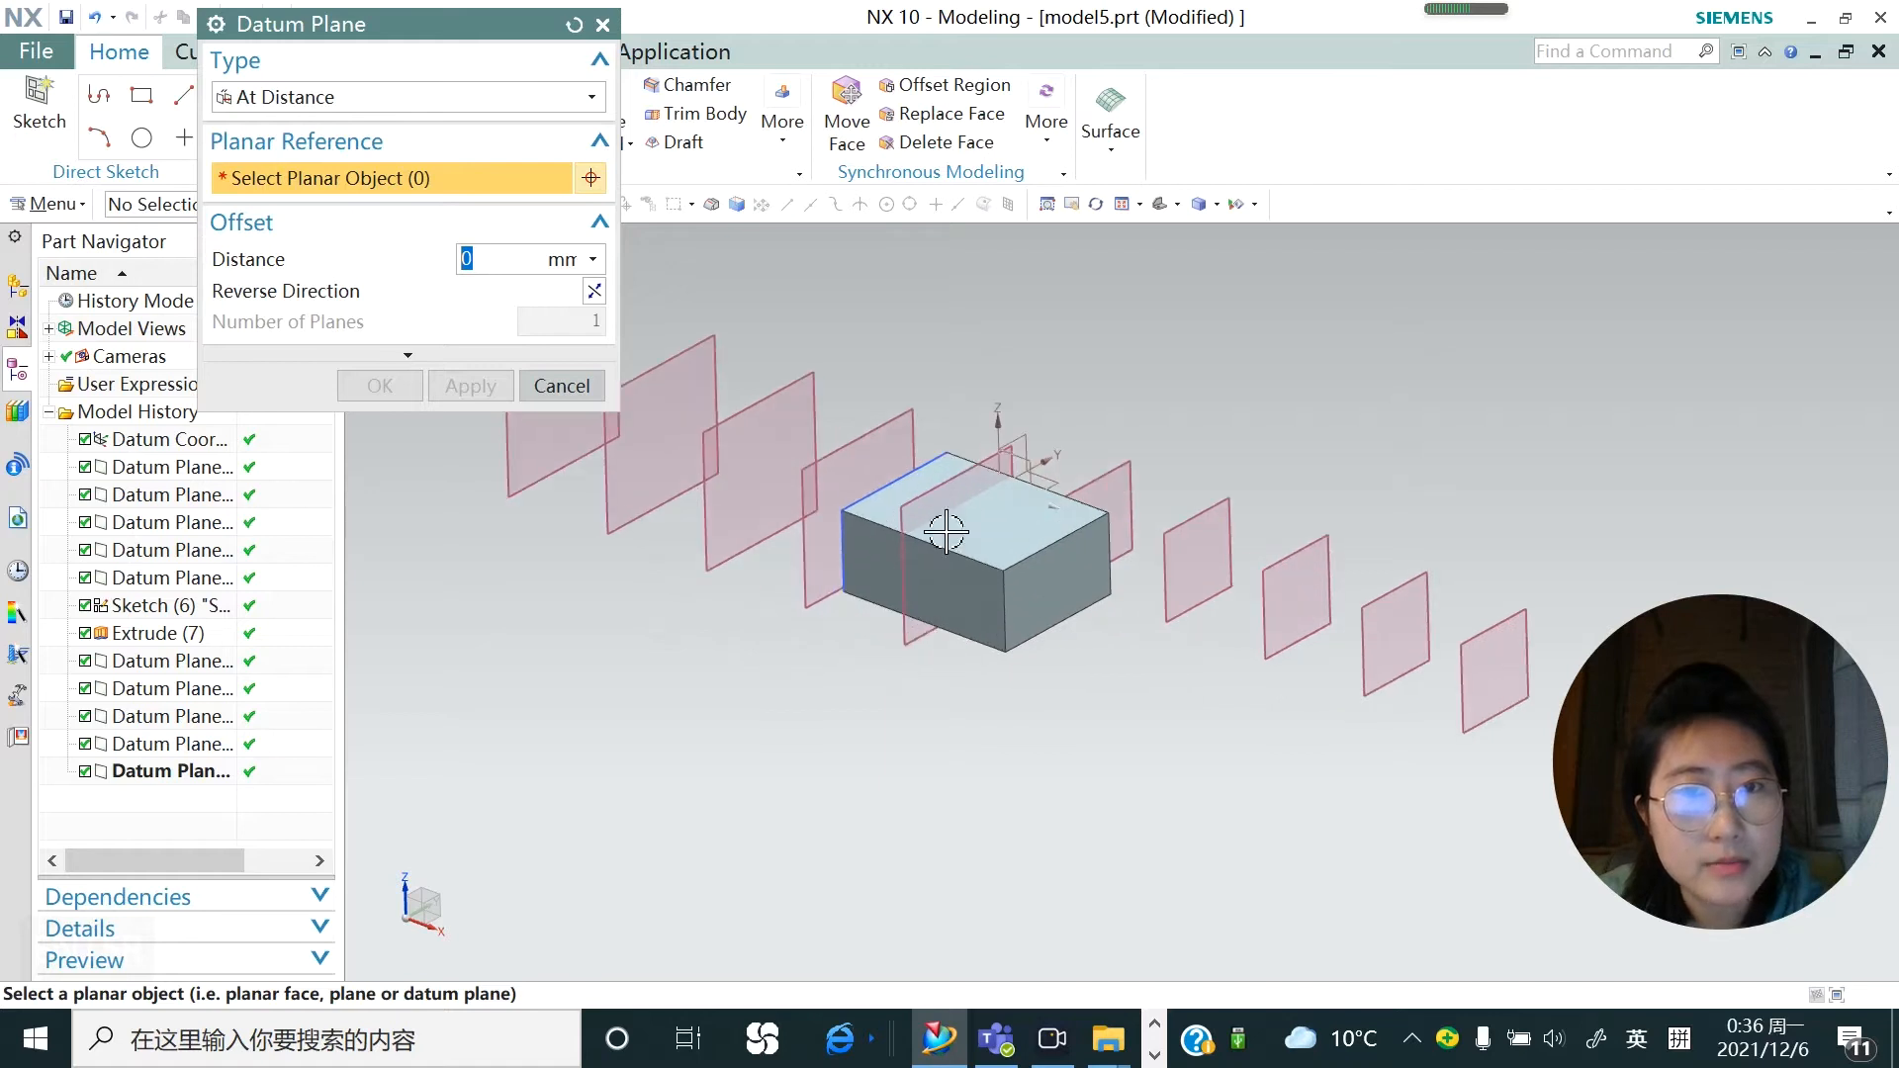
left_click(1056, 578)
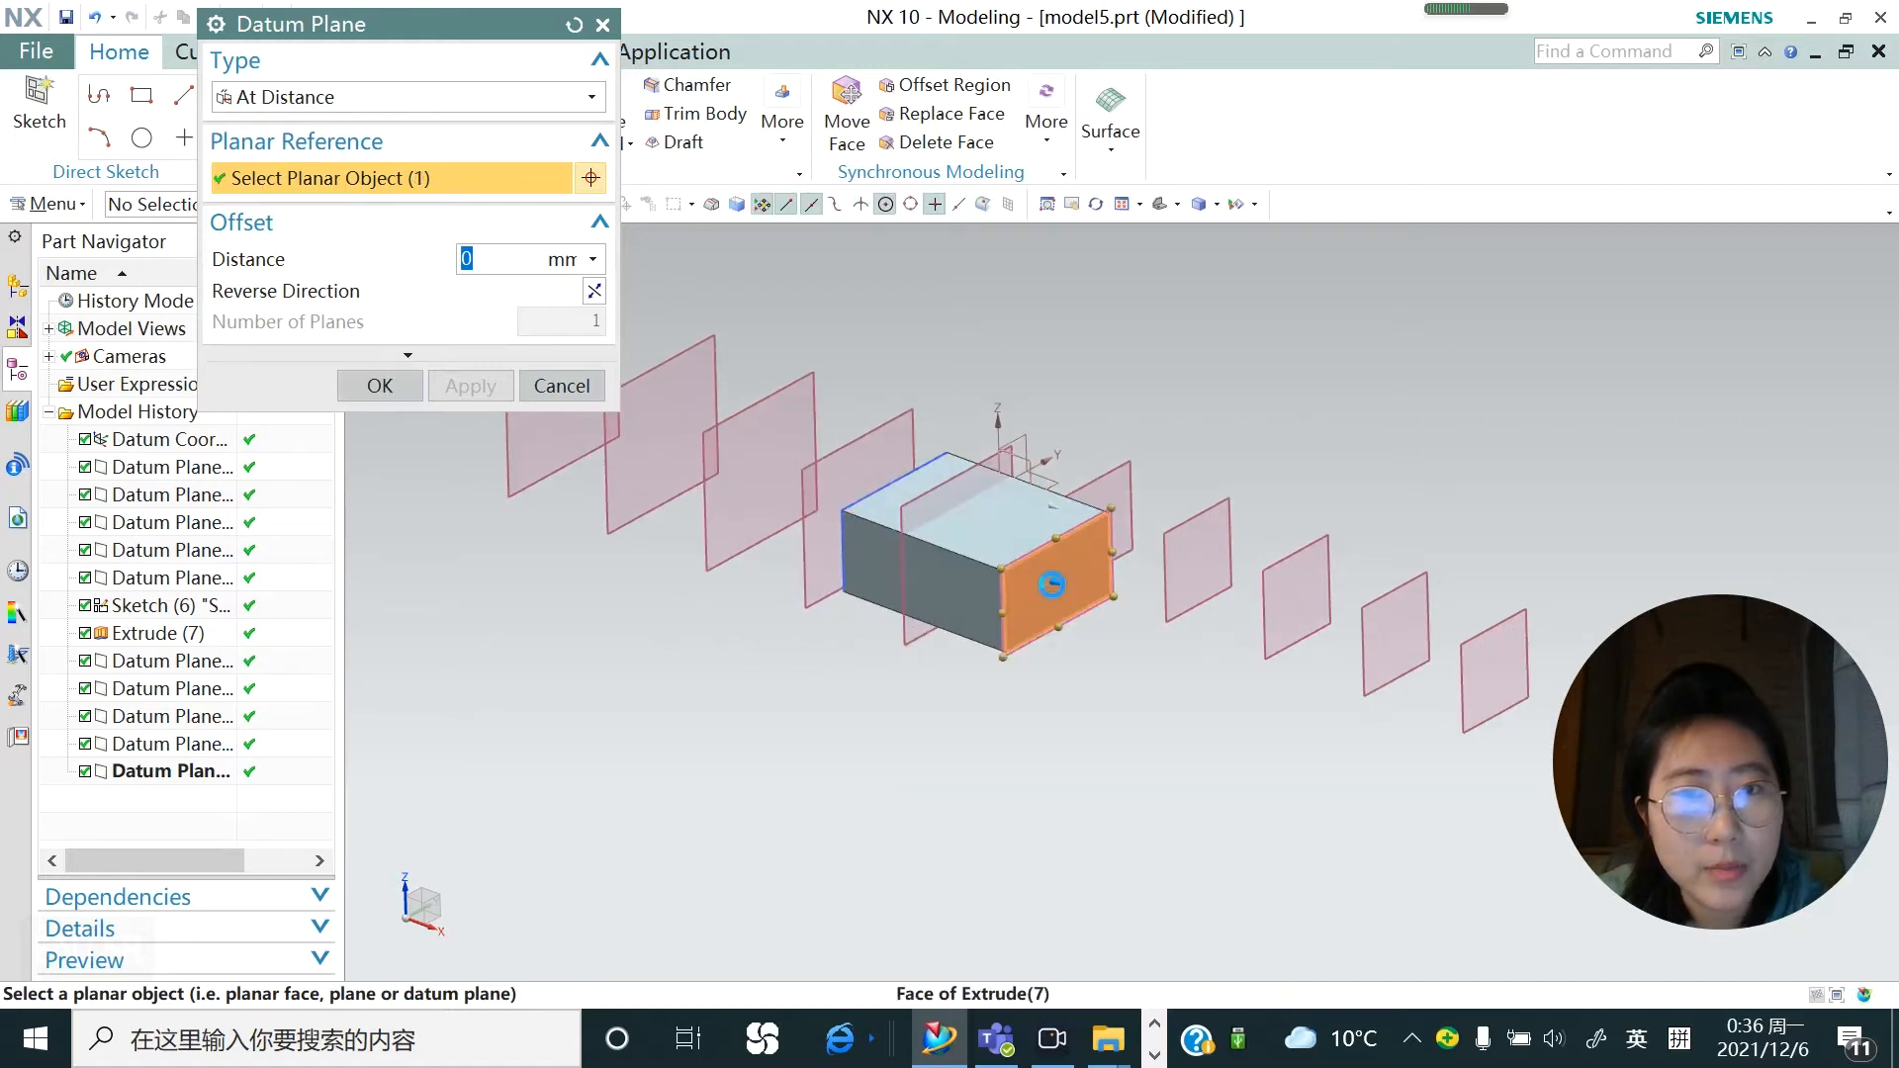
type("20")
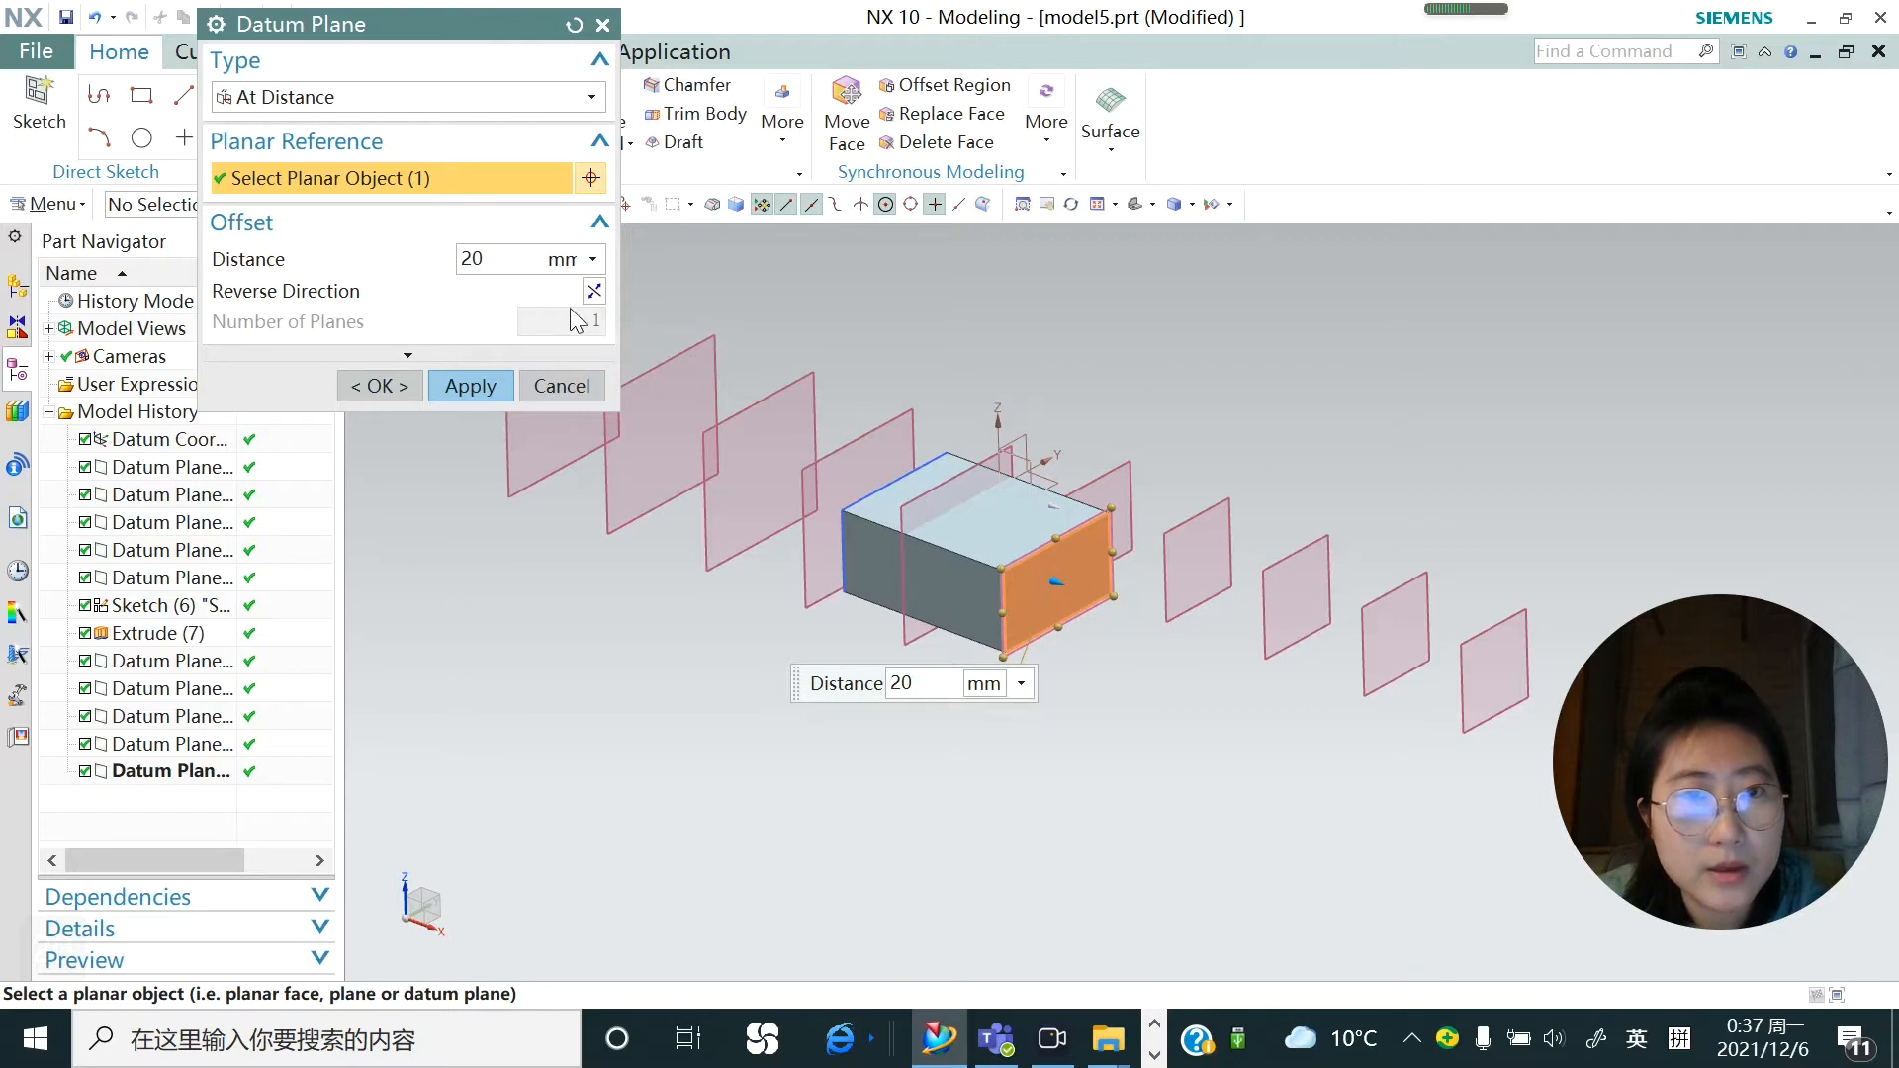
left_click(594, 292)
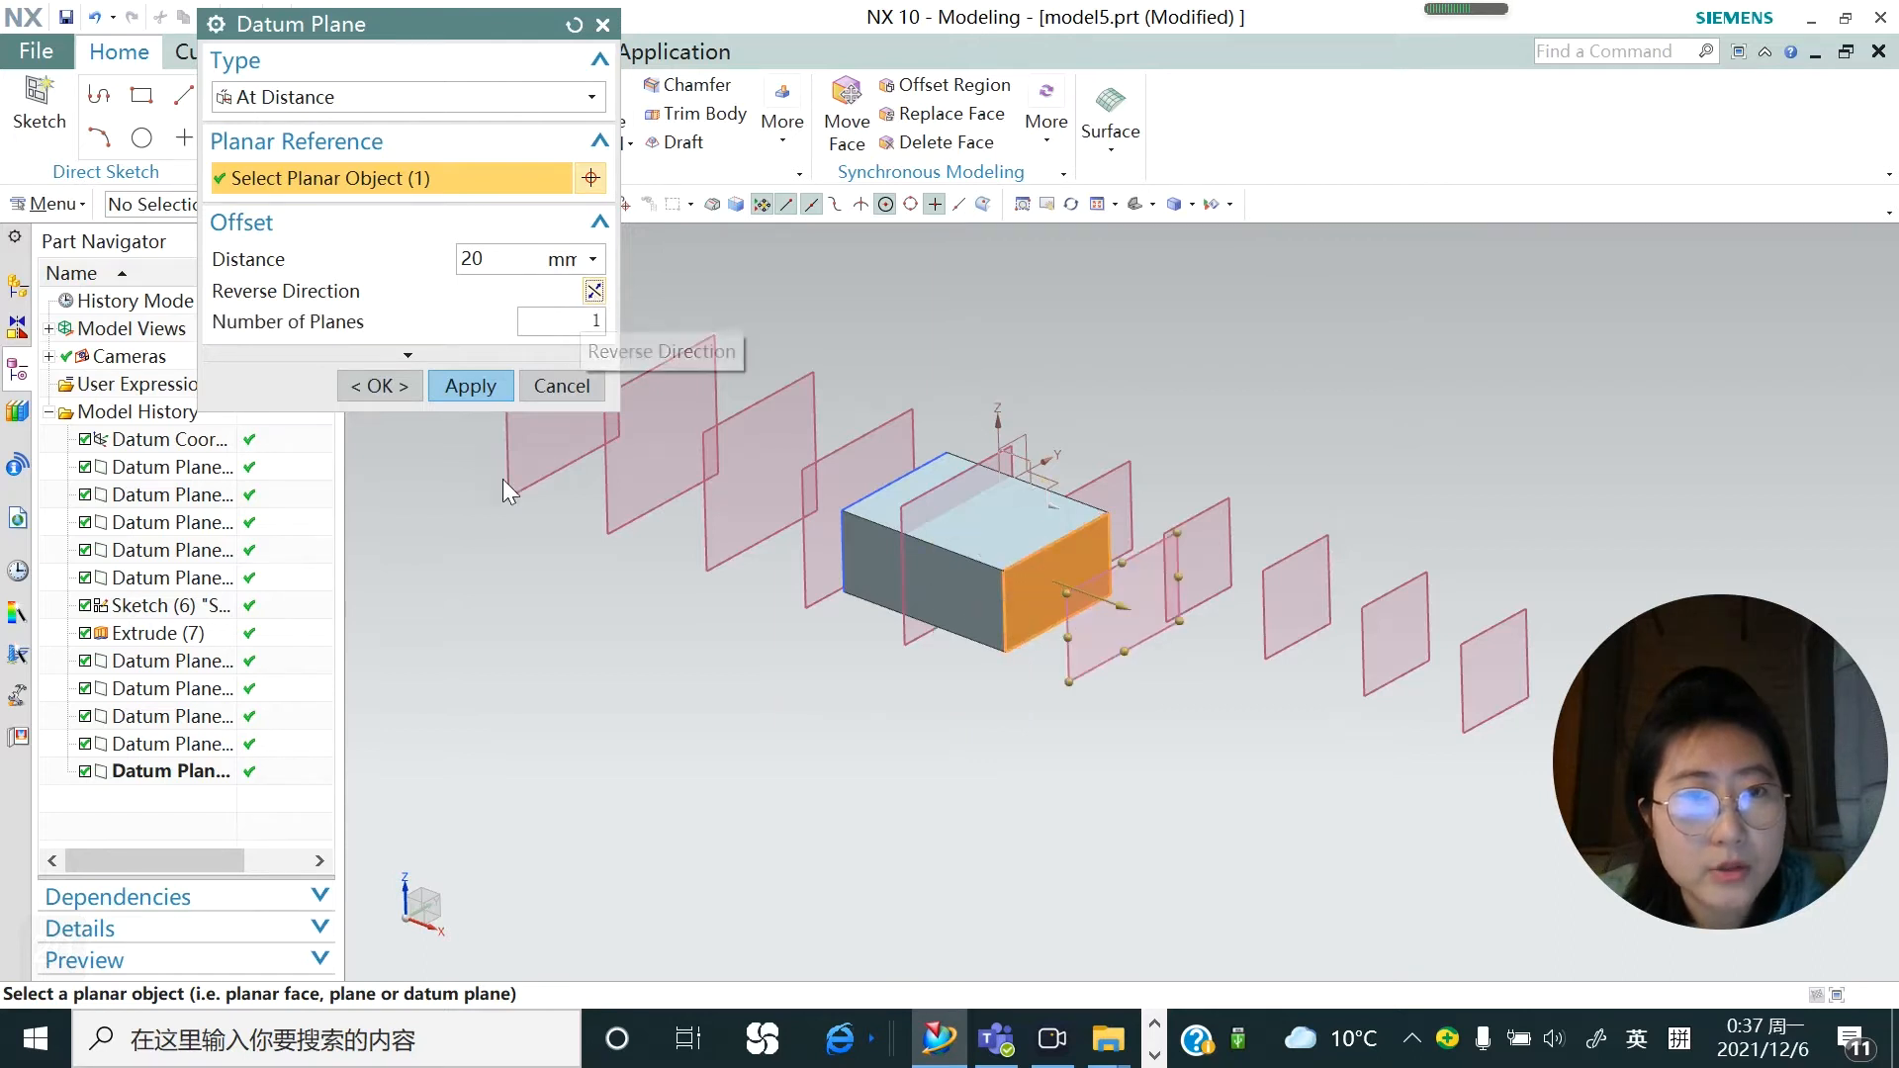
left_click(469, 386)
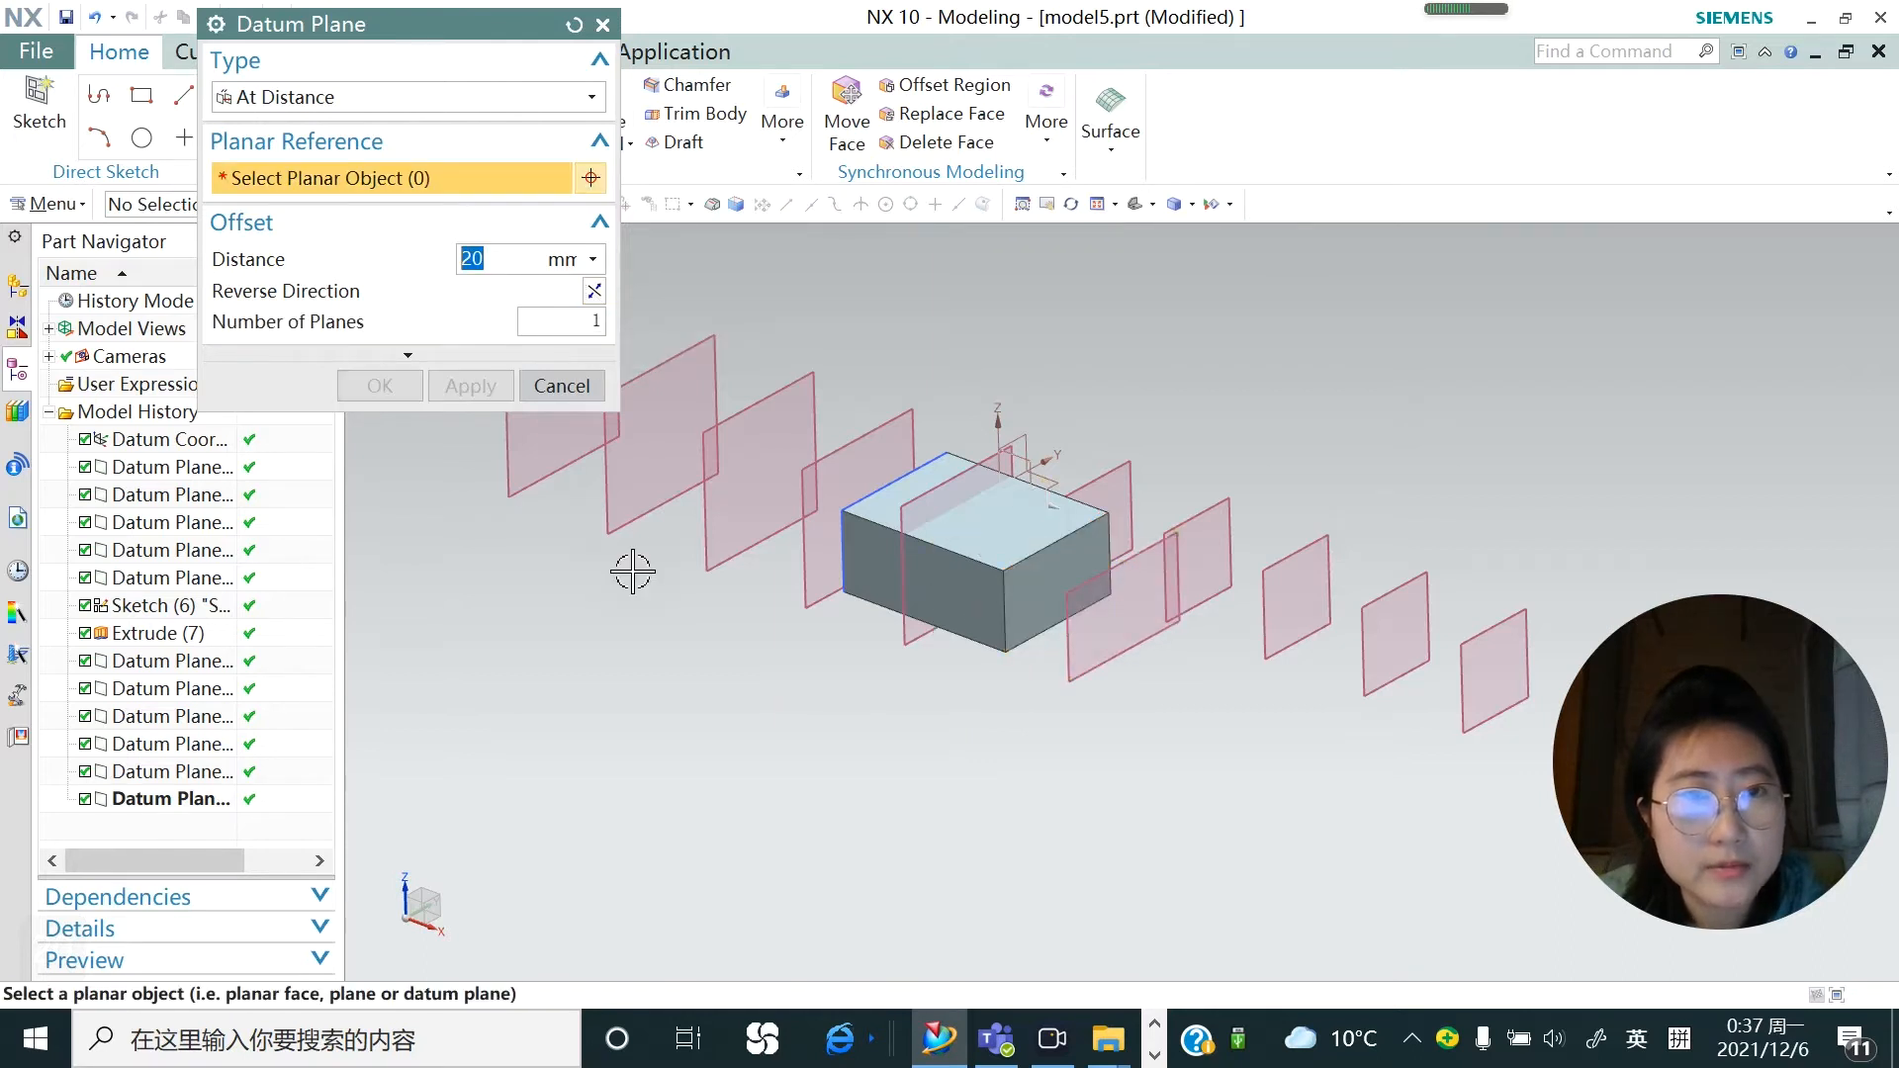
Create an At Angle datum plane at 45 degrees to the block's front end face, pivoting on that face's near vertical edge
left_click(396, 97)
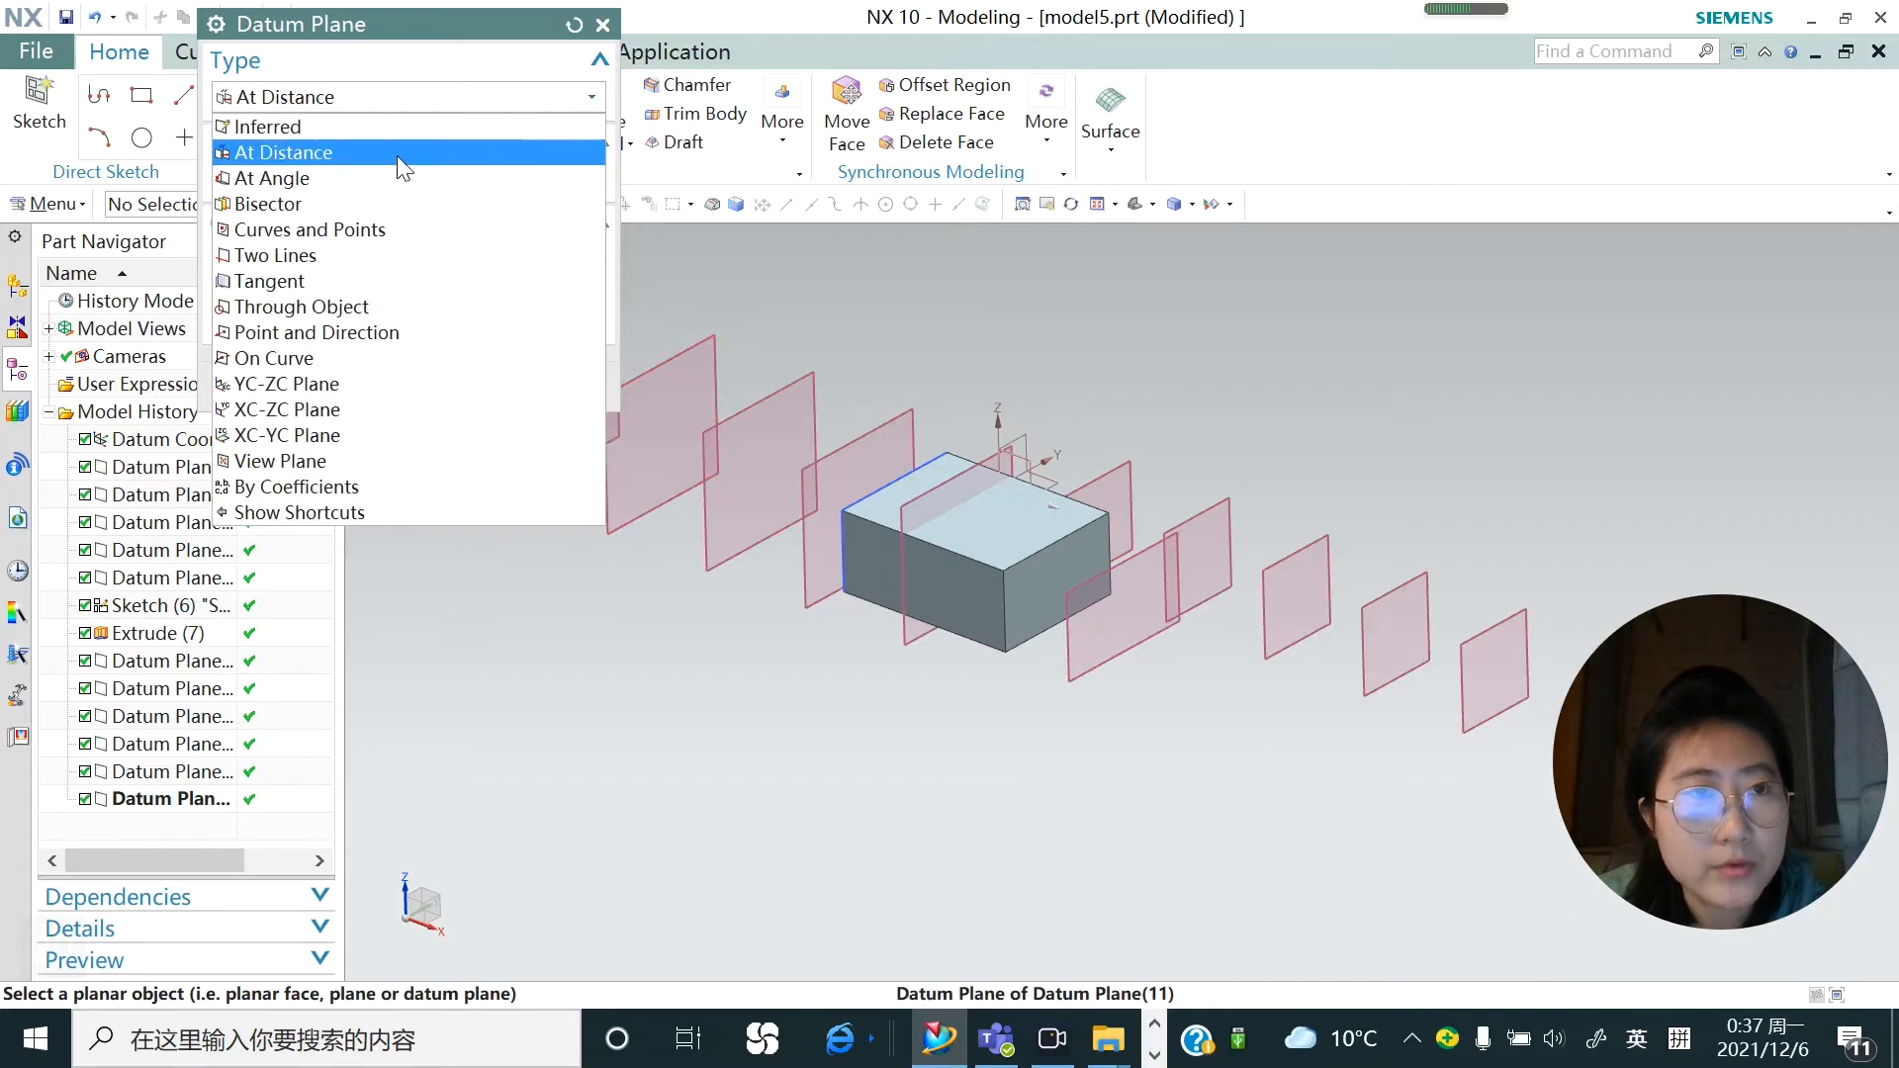
left_click(315, 177)
scroll(1036, 692, "up", 1)
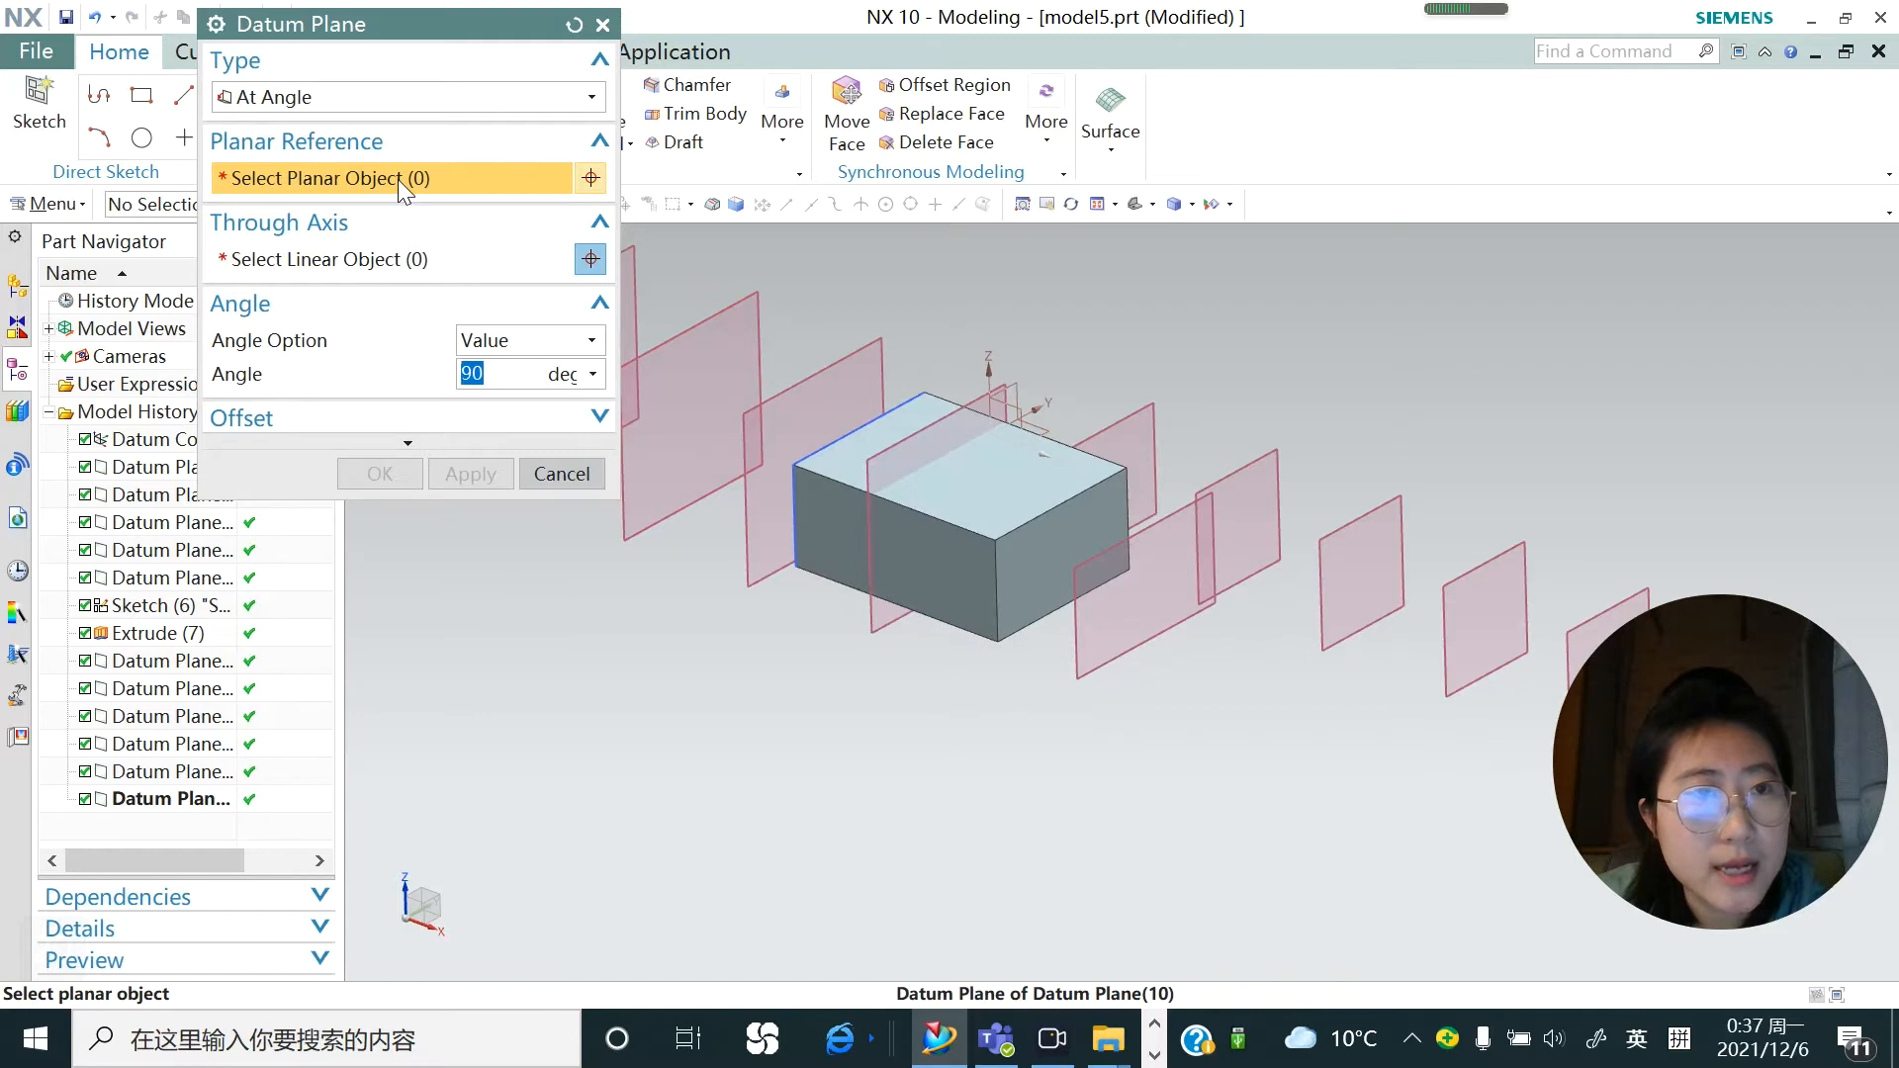
left_click(1053, 536)
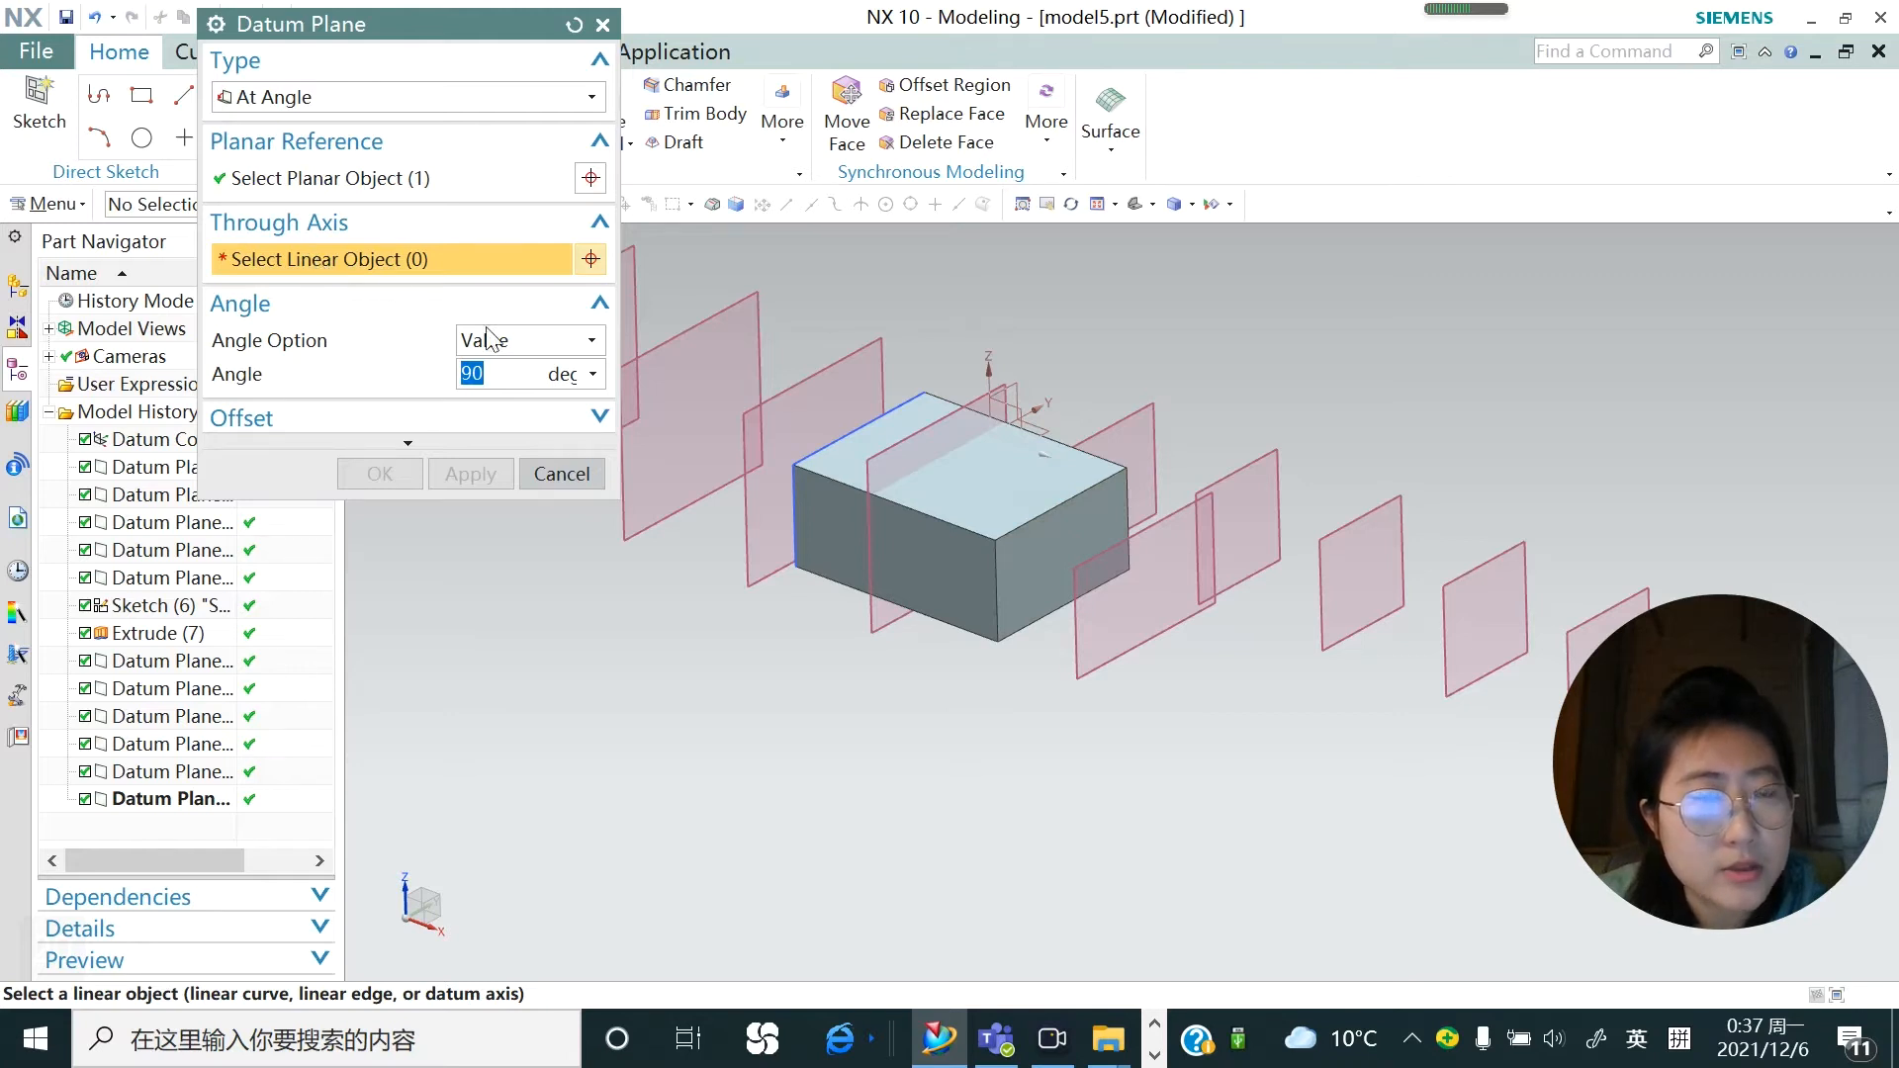
left_click(997, 594)
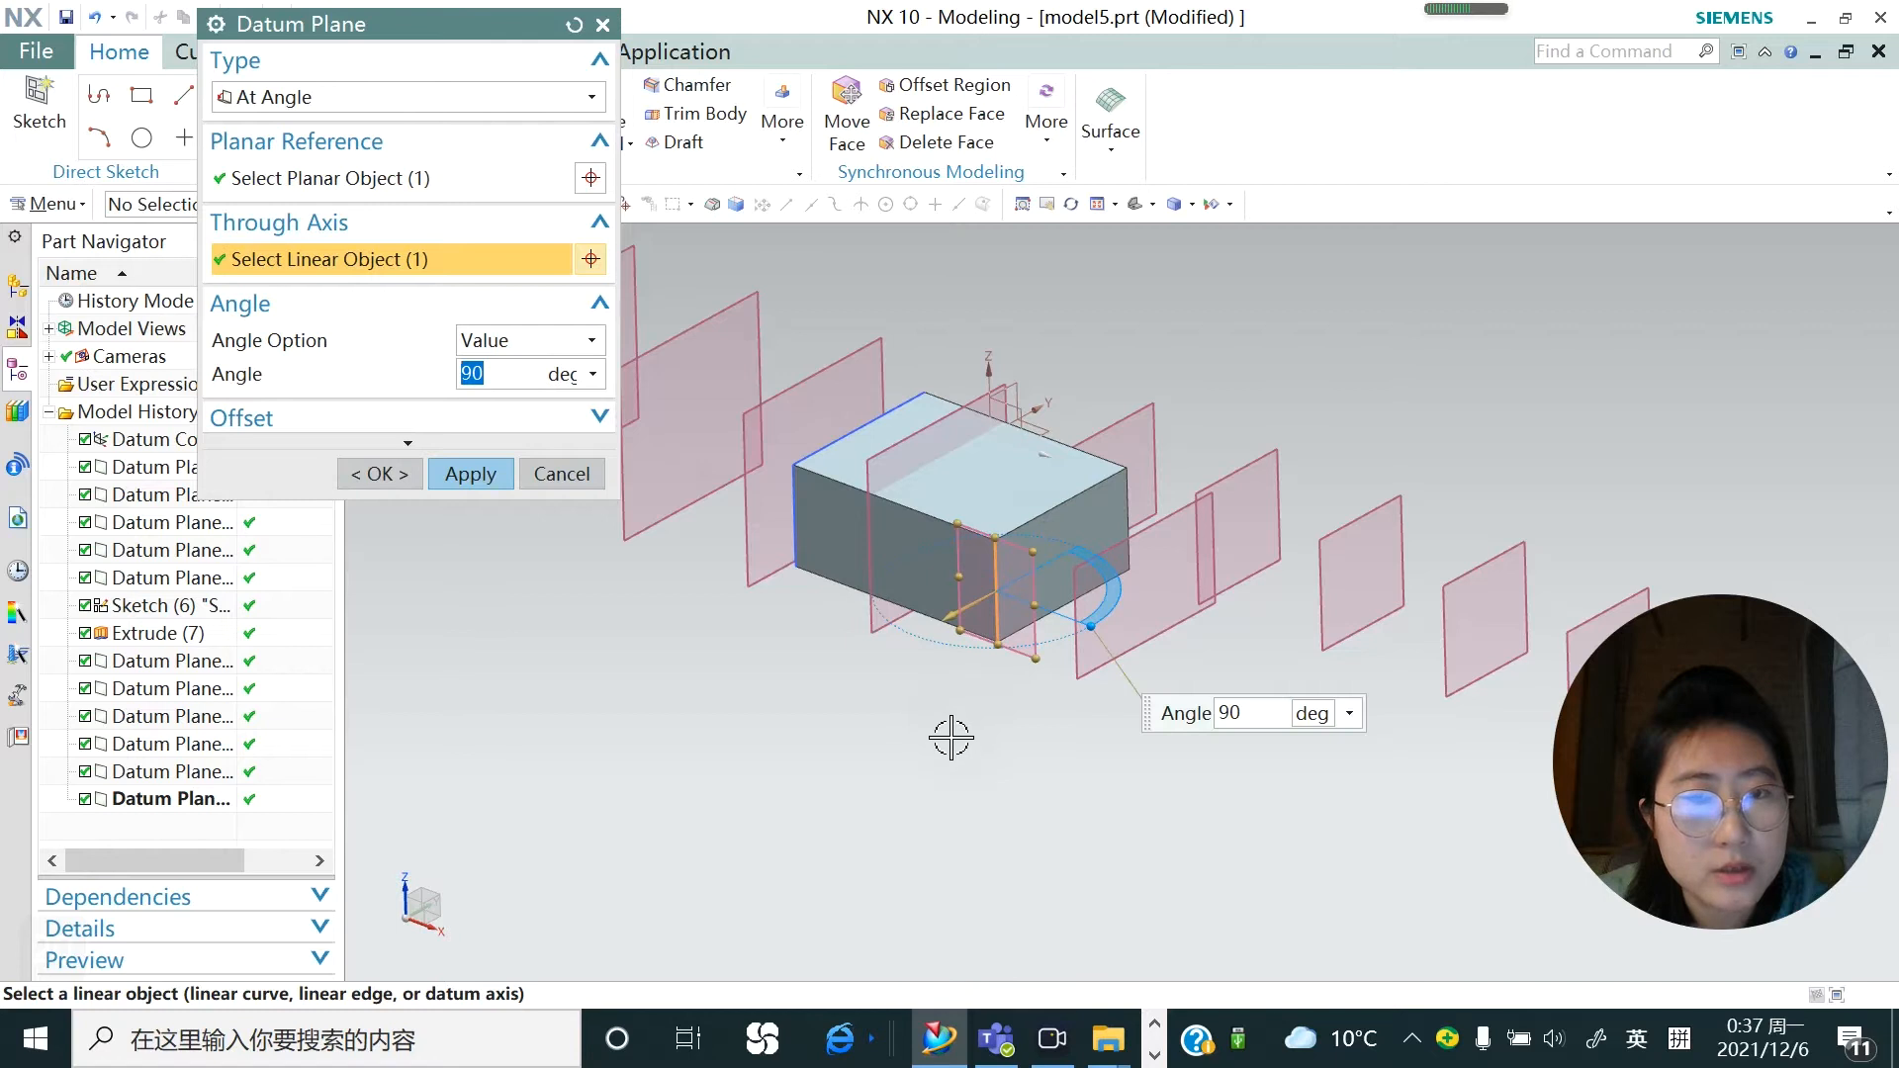
middle_click_drag(959, 719, 958, 744)
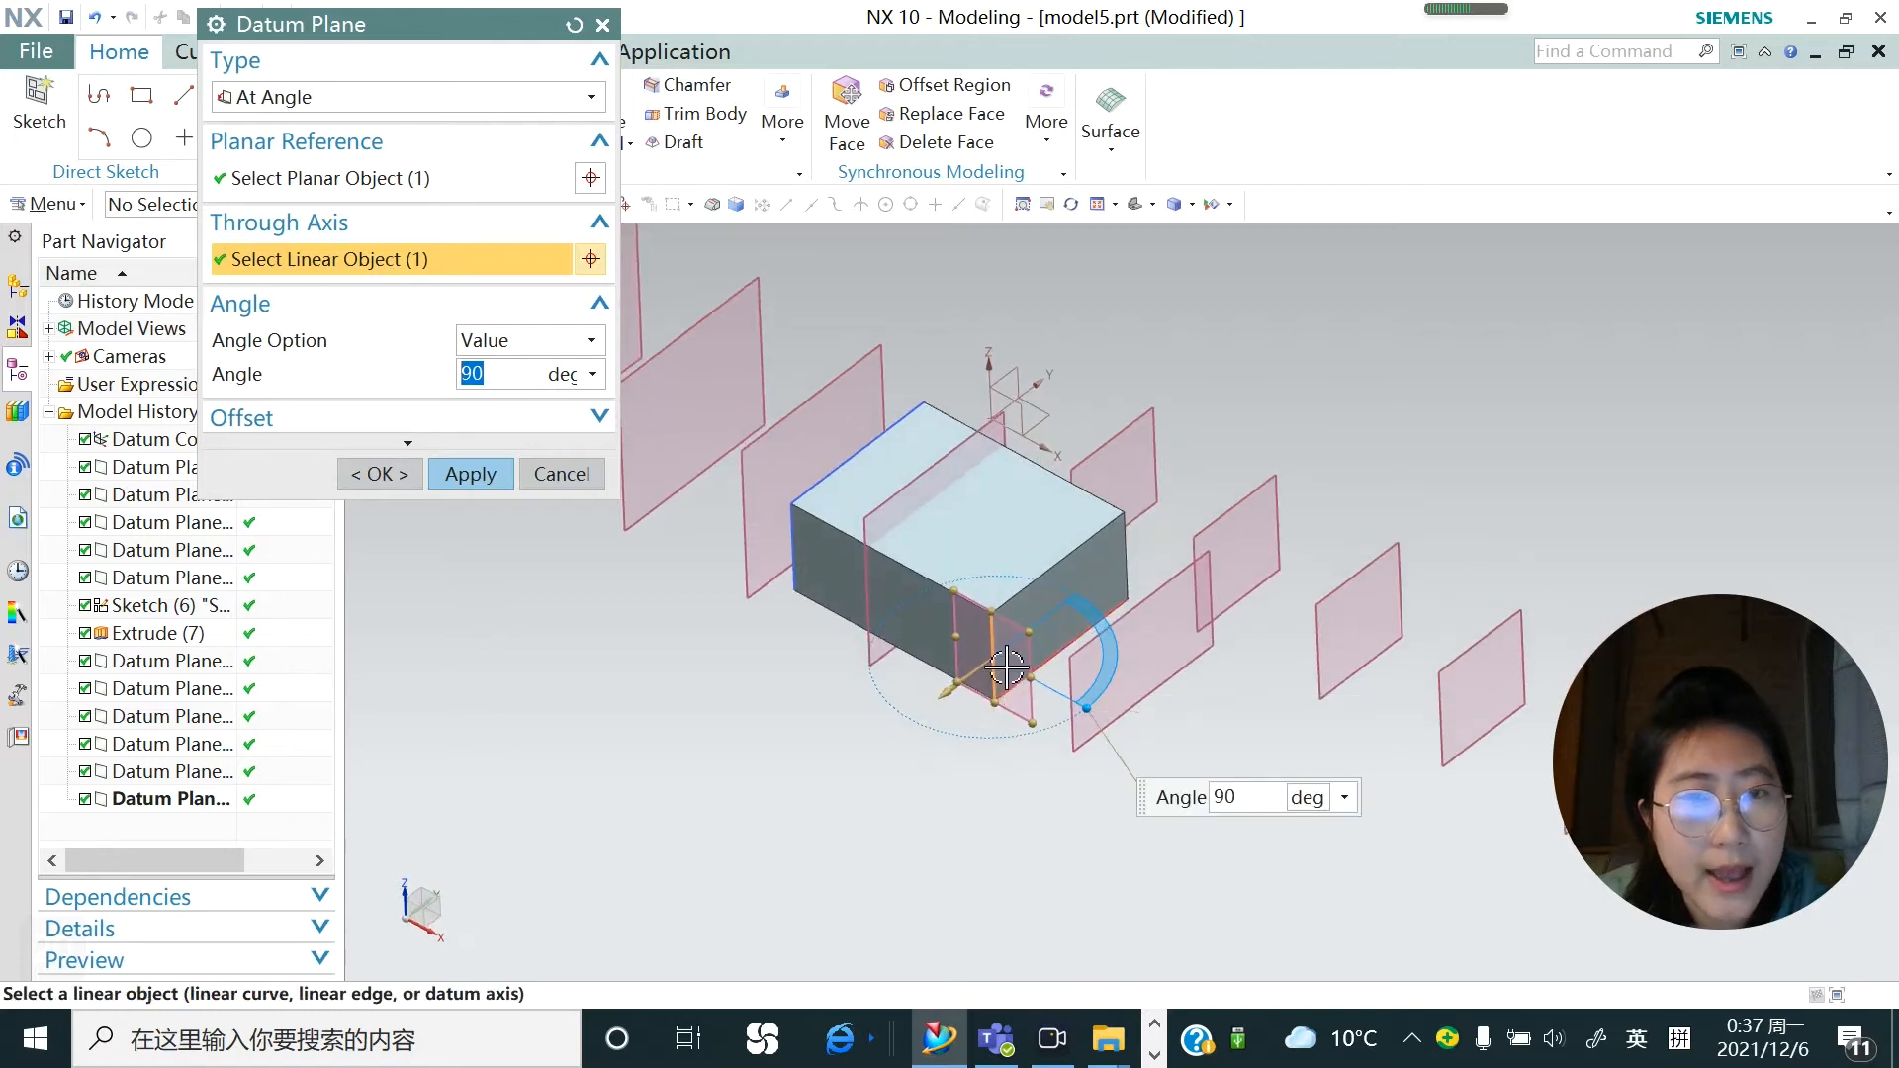
scroll(1014, 660, "up", 3)
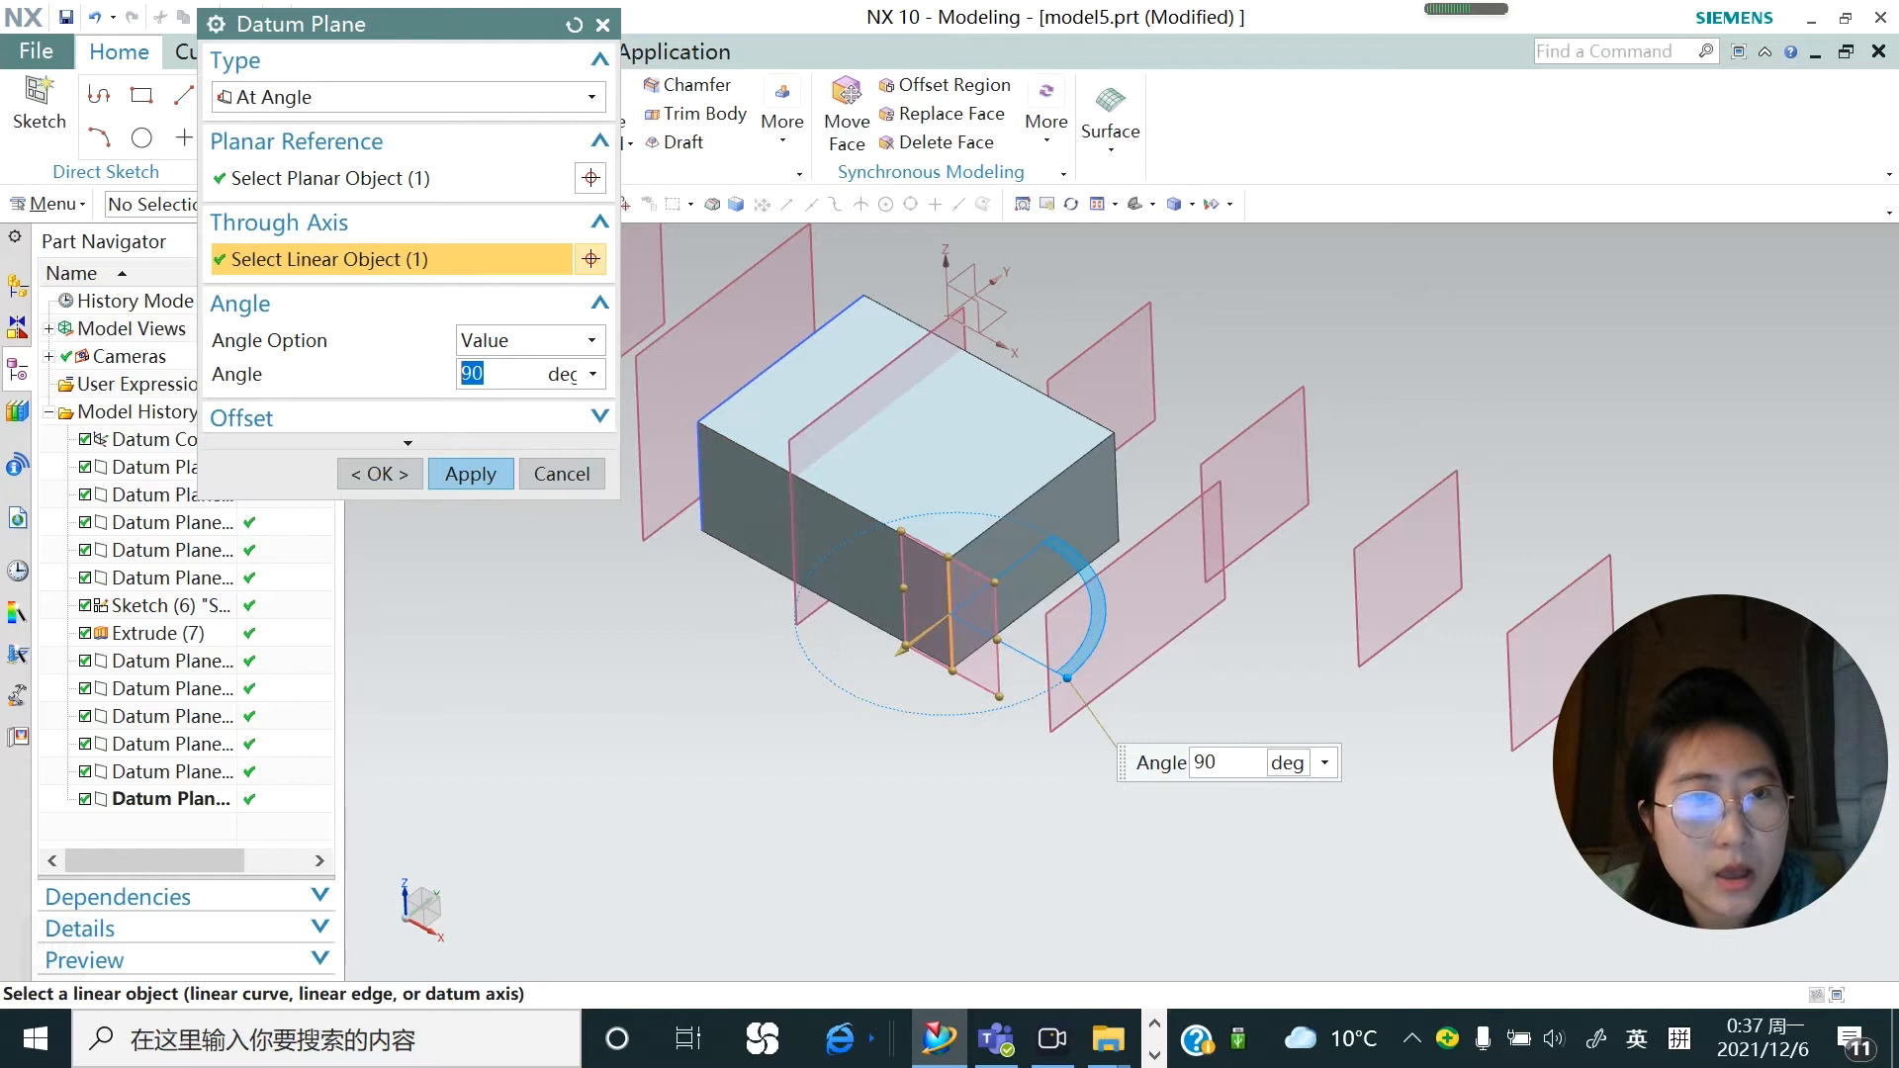
type("45")
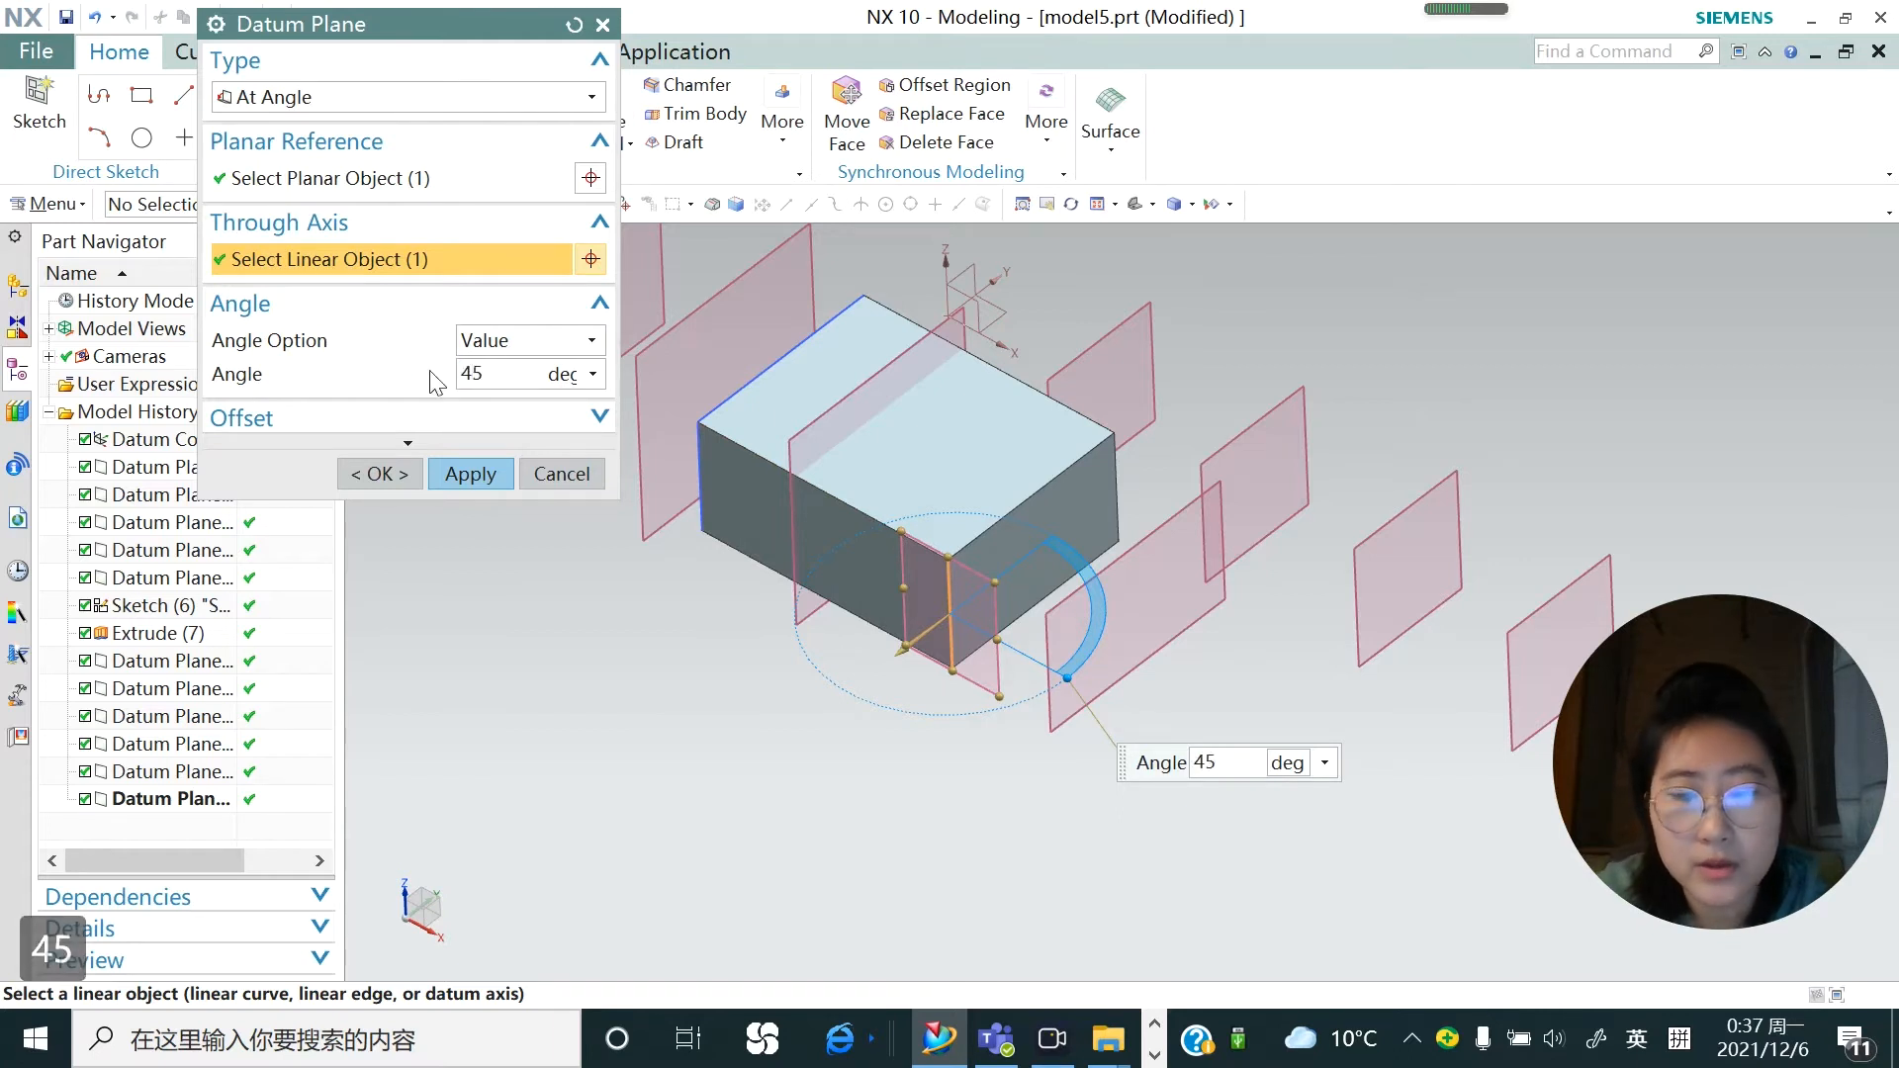
key("Return")
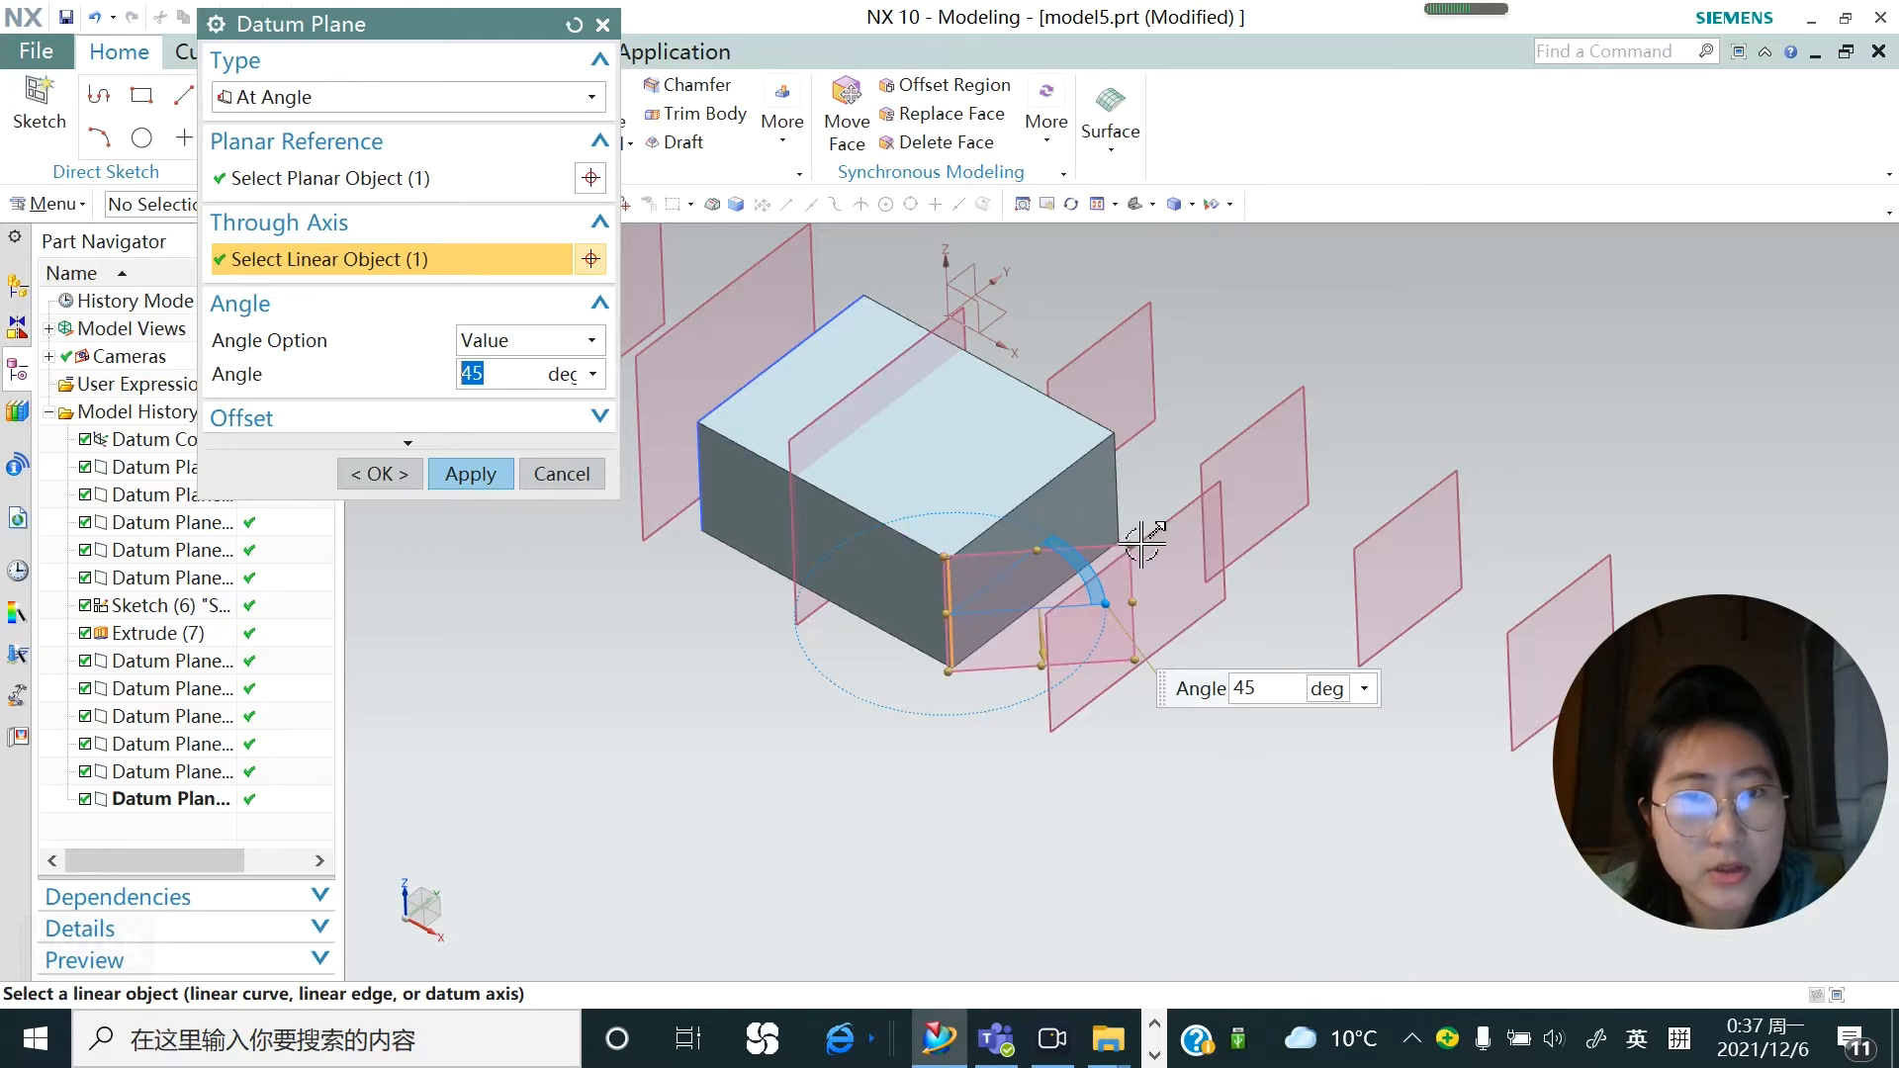
left_click(500, 475)
Create a Bisector datum plane midway between the block's top and bottom faces
left_click(415, 97)
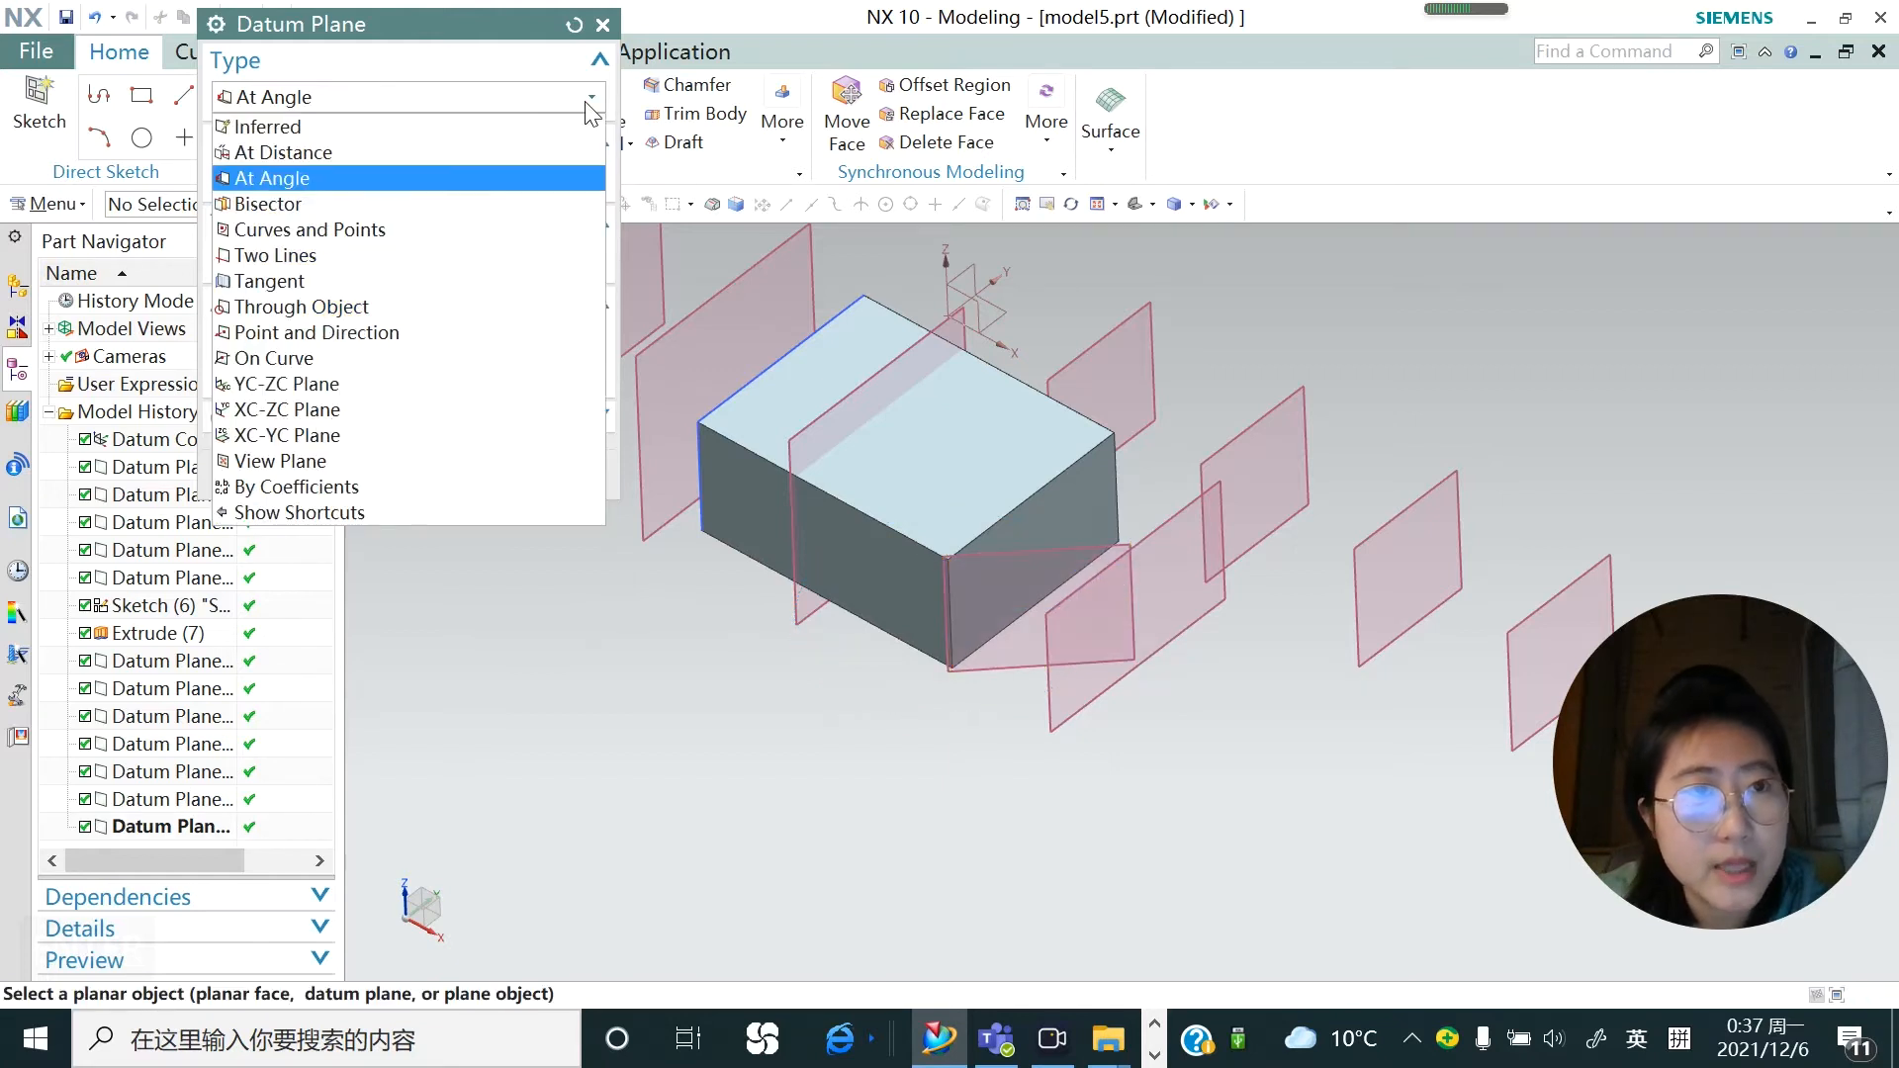
left_click(302, 202)
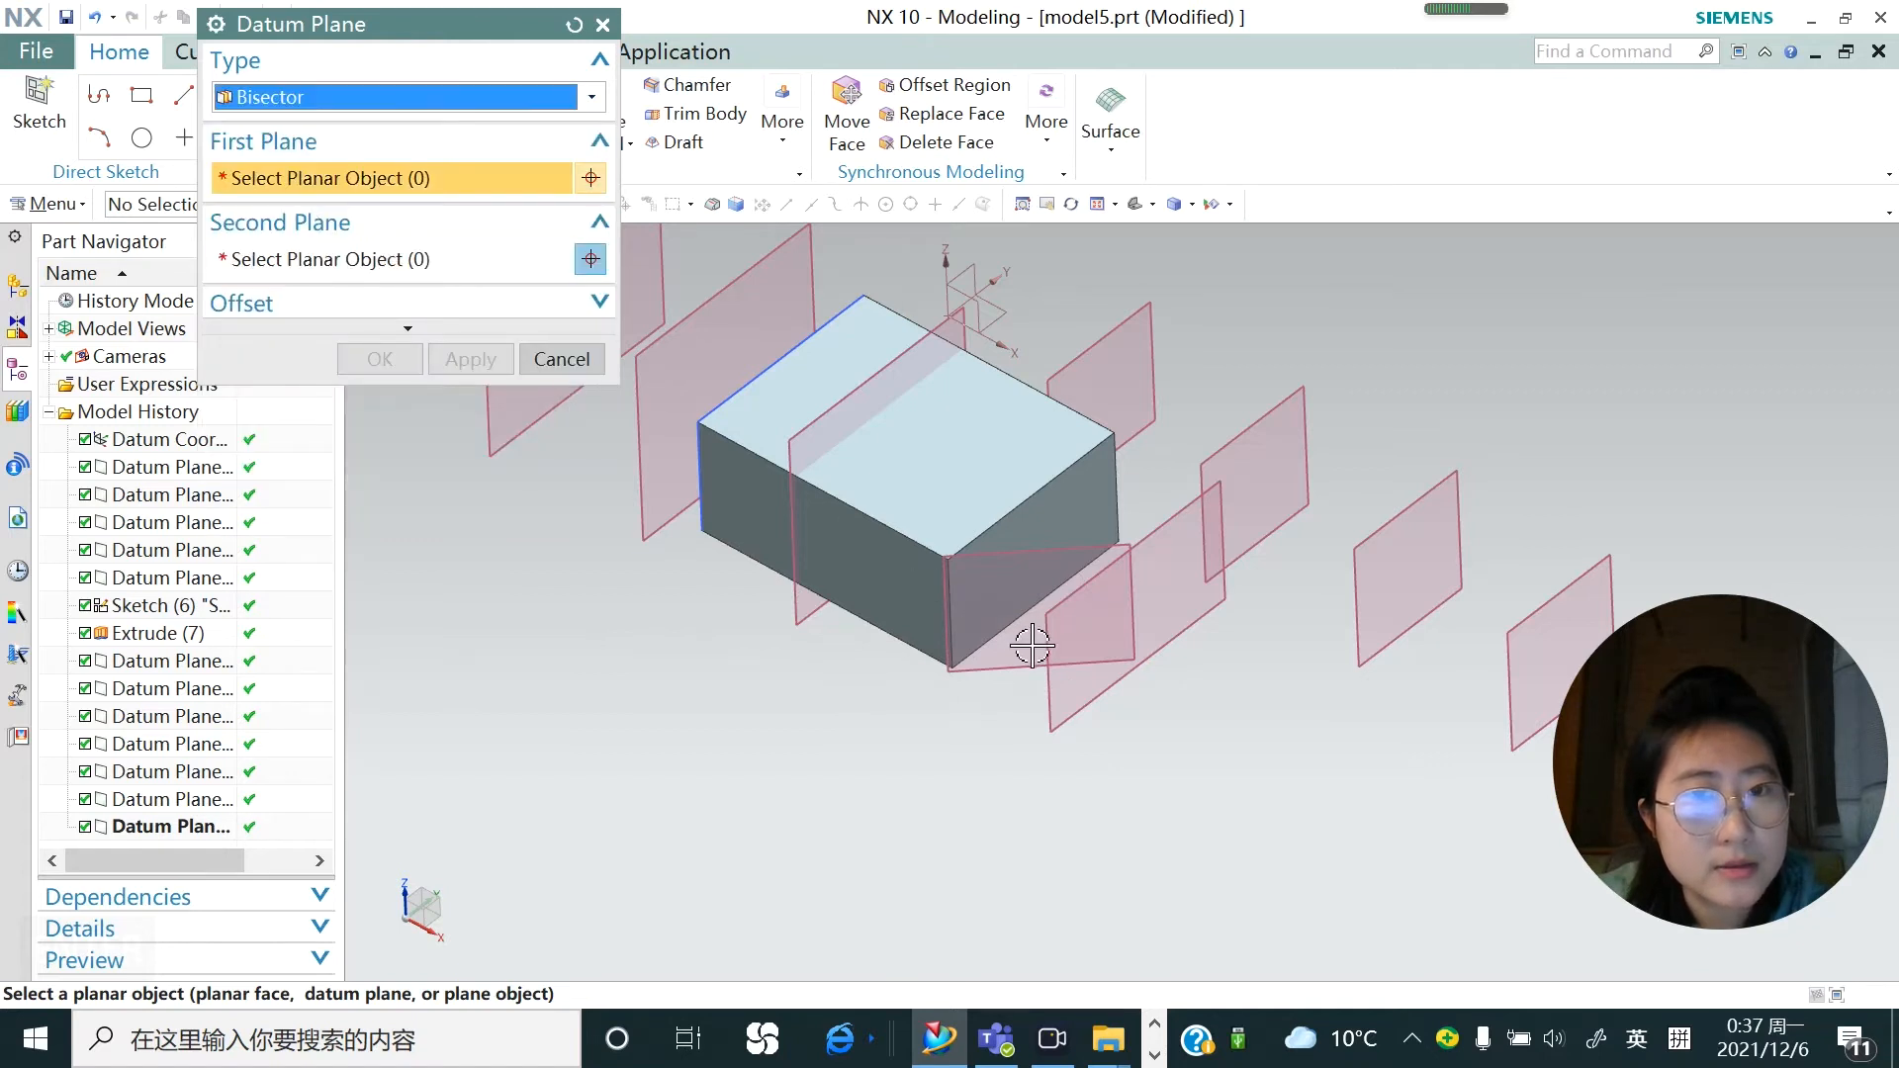
scroll(1033, 646, "down", 2)
scroll(899, 635, "up", 2)
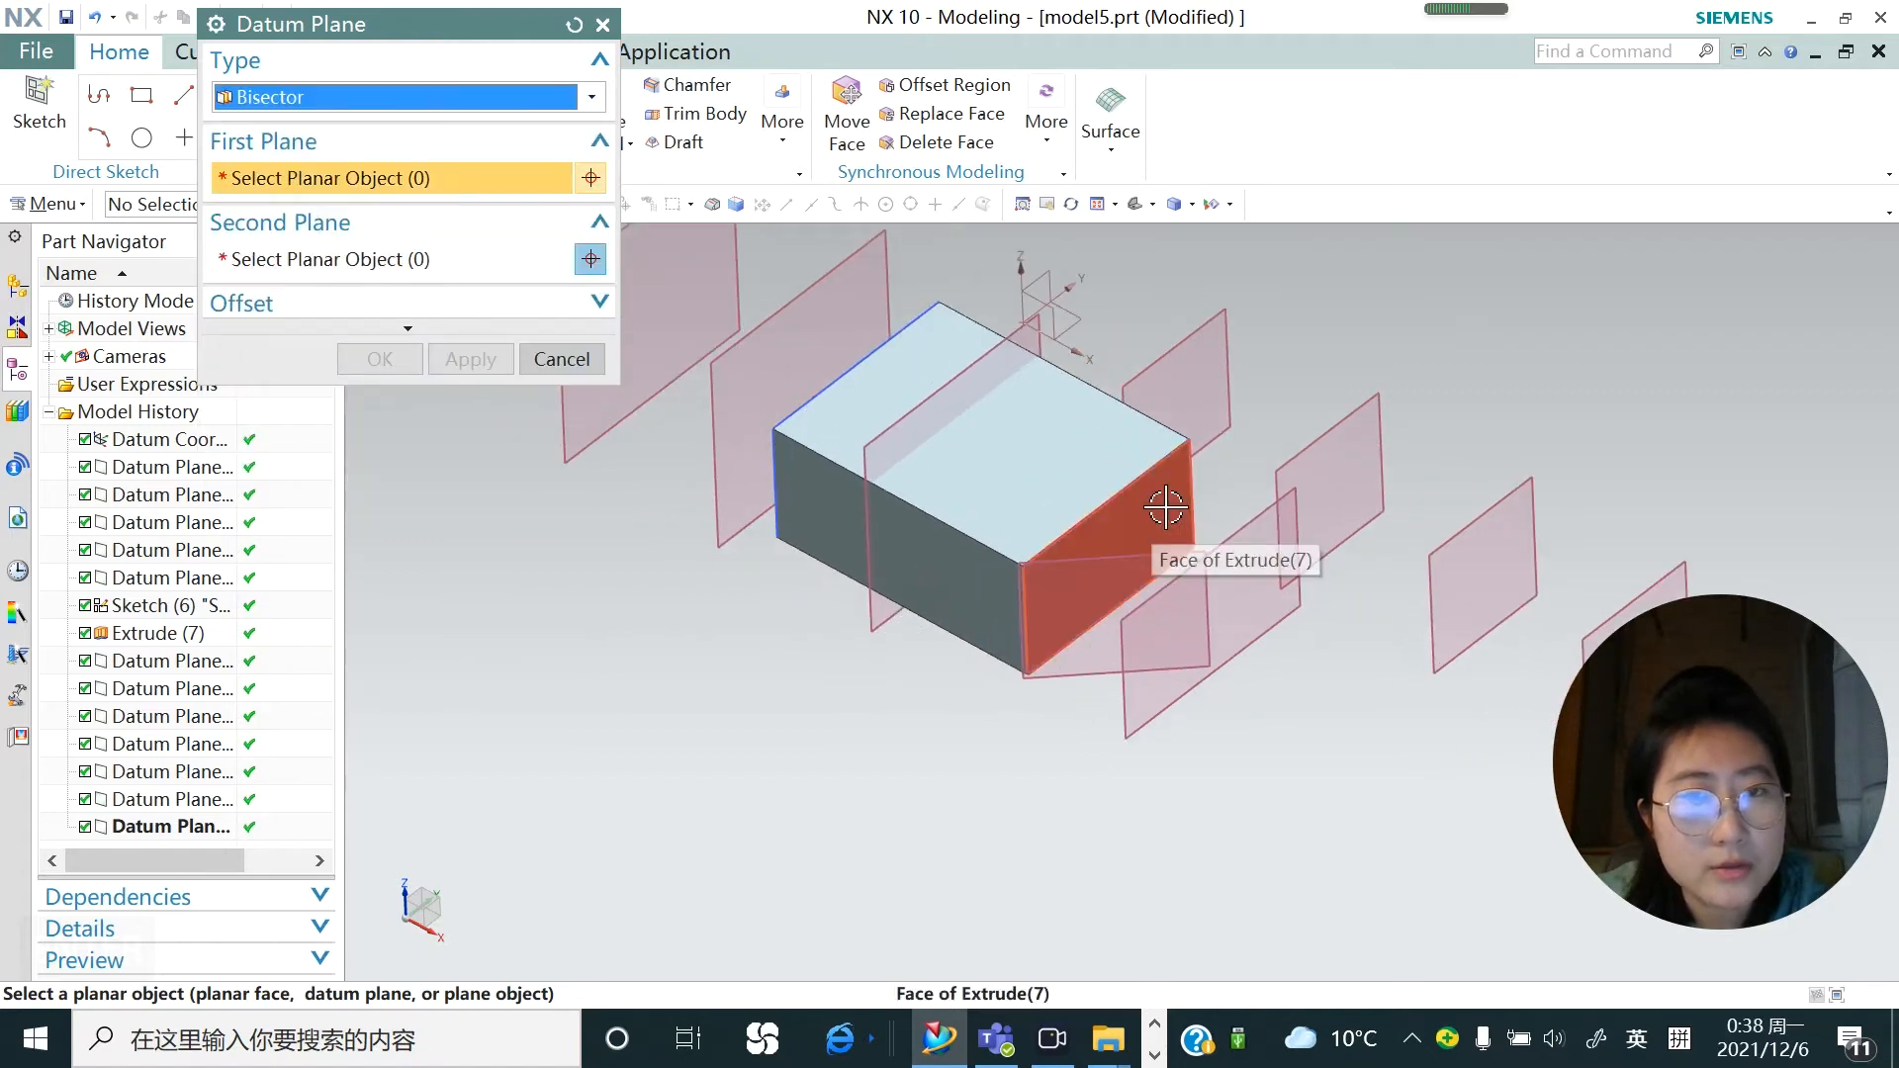
left_click(994, 466)
middle_click_drag(923, 632, 1085, 326)
left_click(979, 511)
middle_click_drag(933, 469, 916, 517)
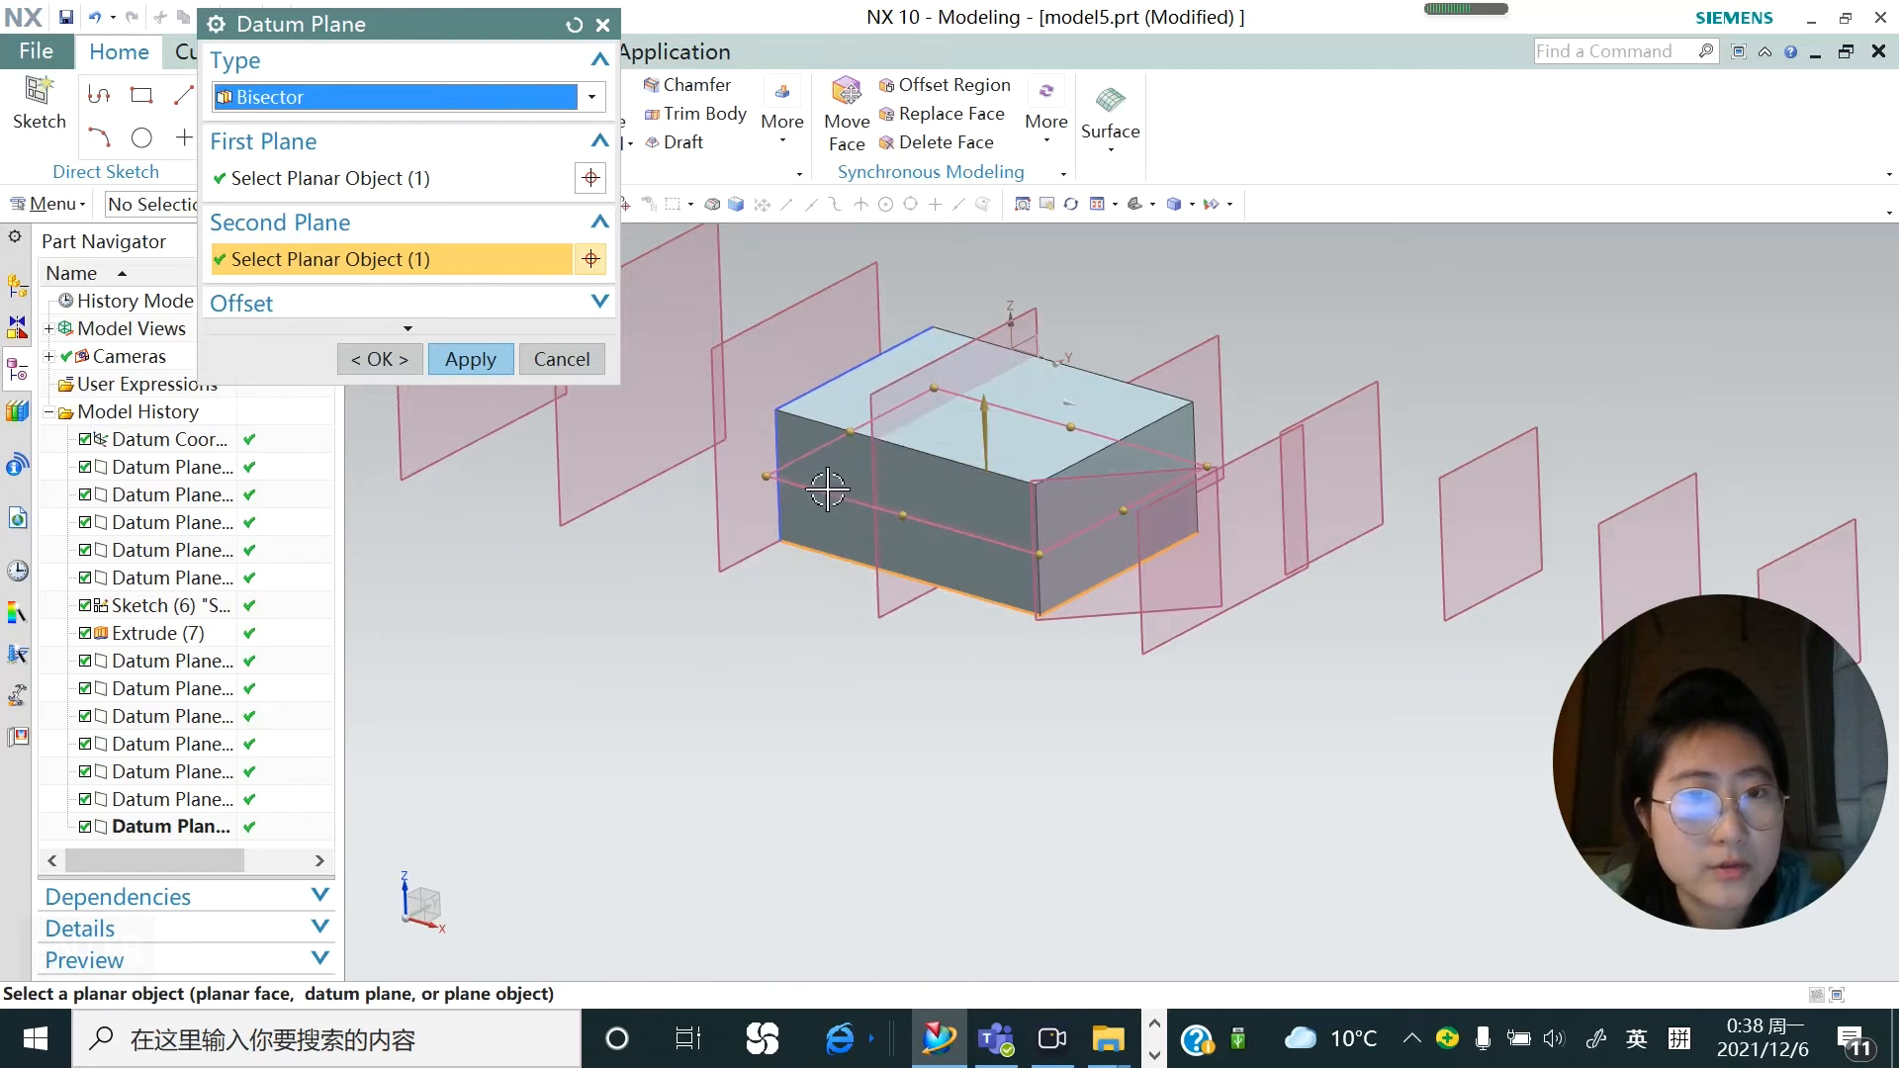
left_click(480, 359)
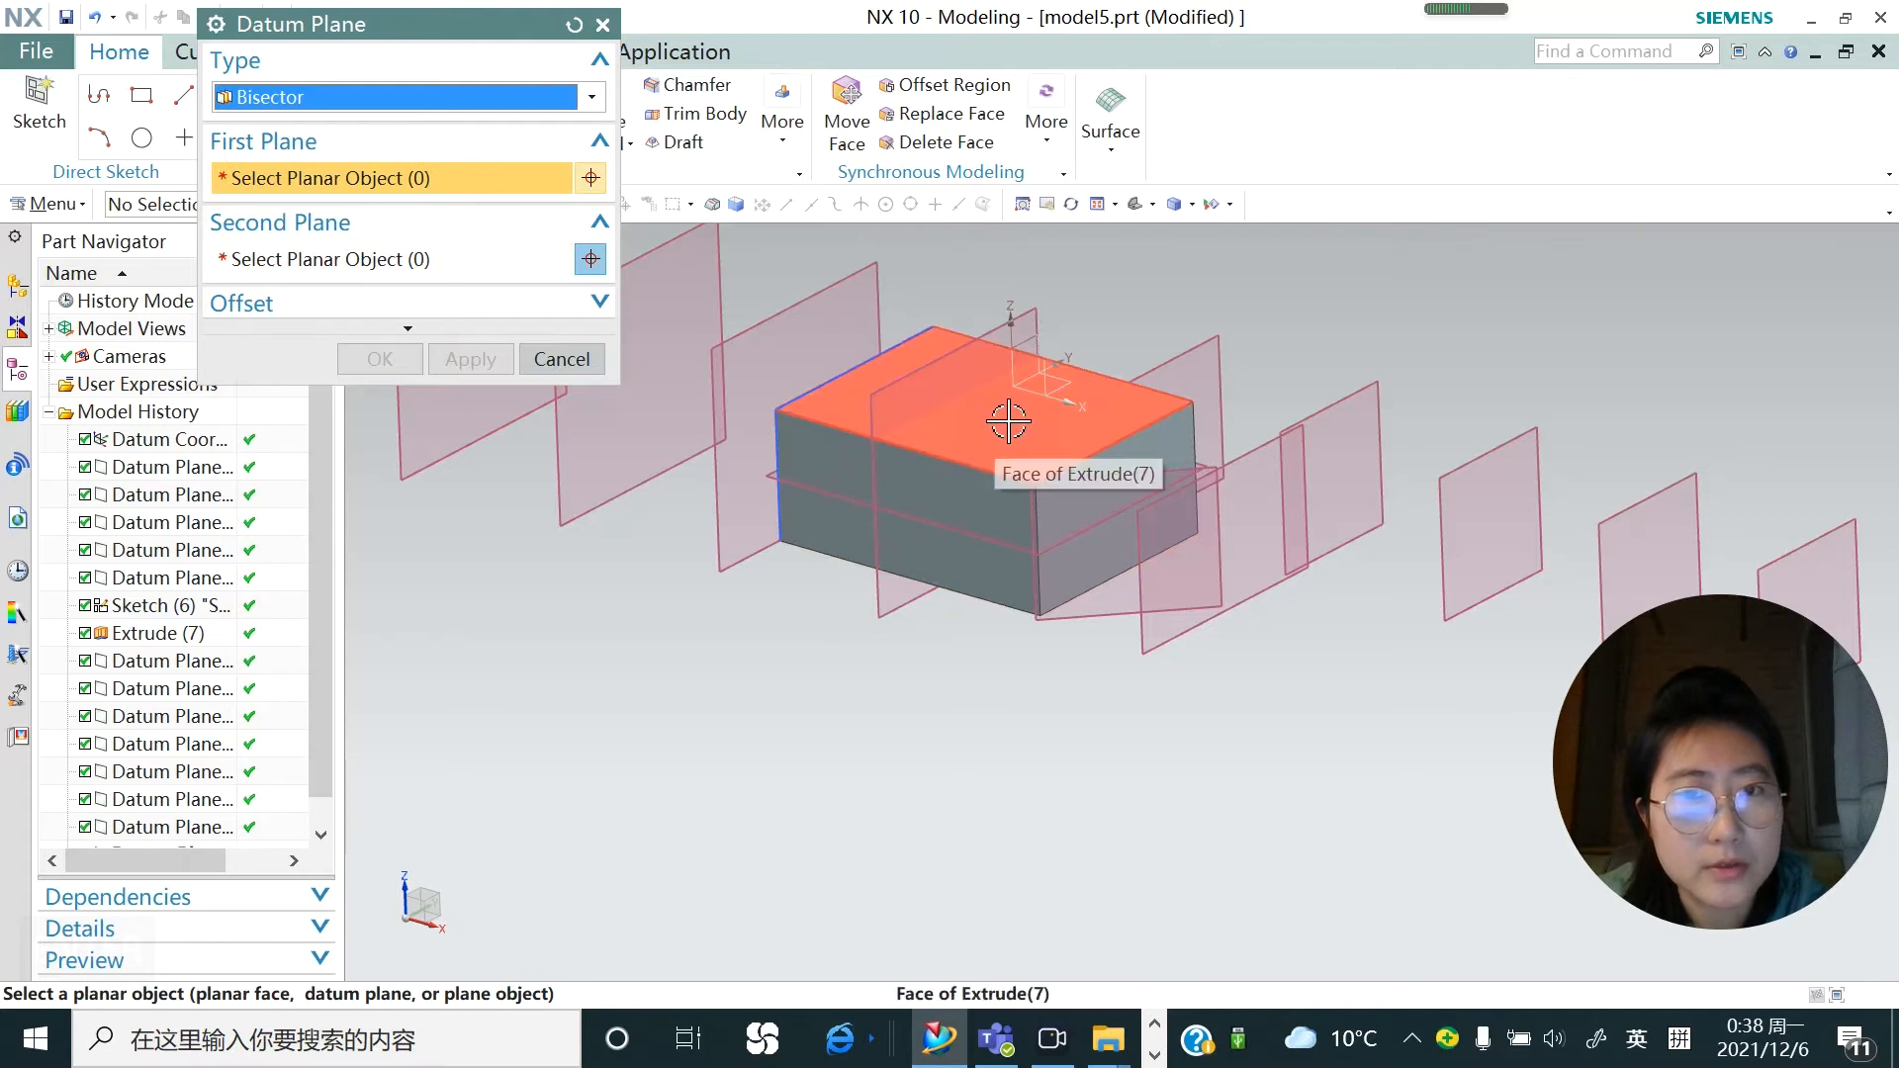
Create another Bisector datum plane between the block's top face and its adjacent long side face
left_click(964, 410)
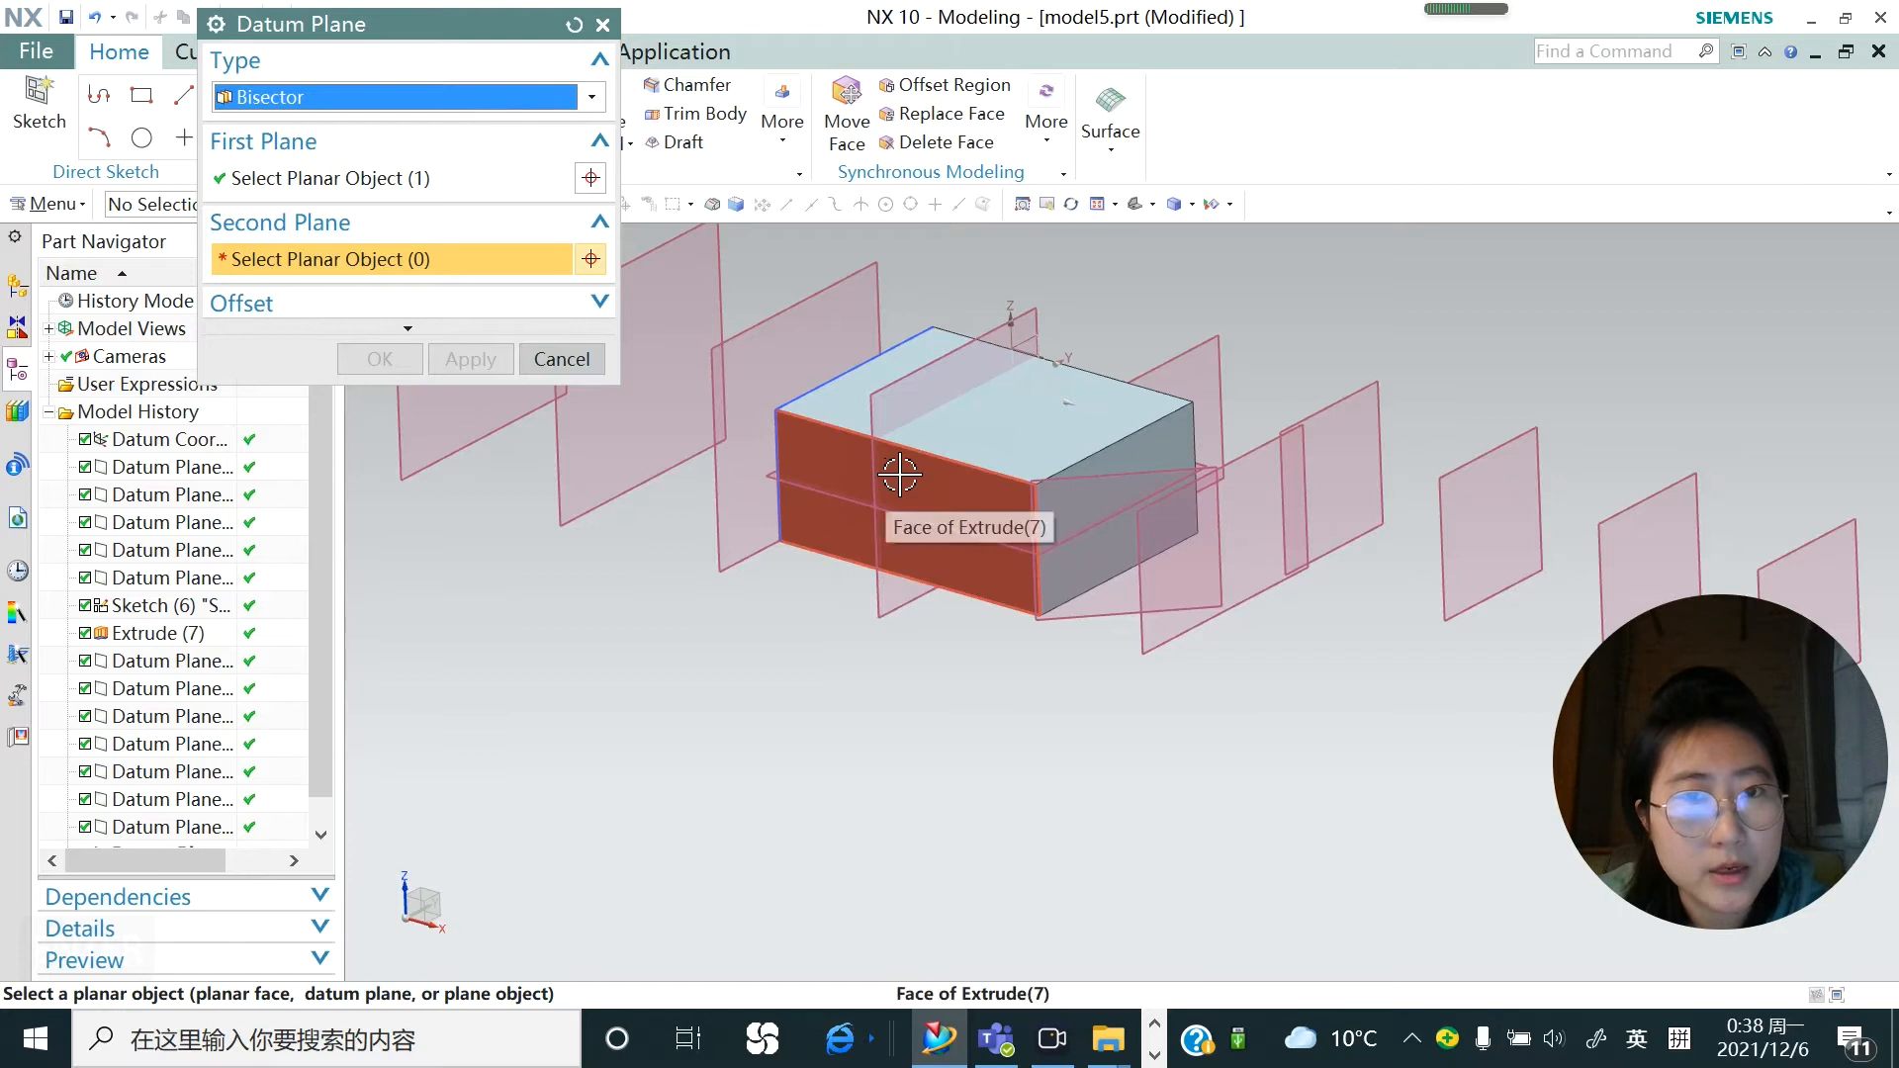
left_click(974, 572)
middle_click_drag(974, 572, 910, 593)
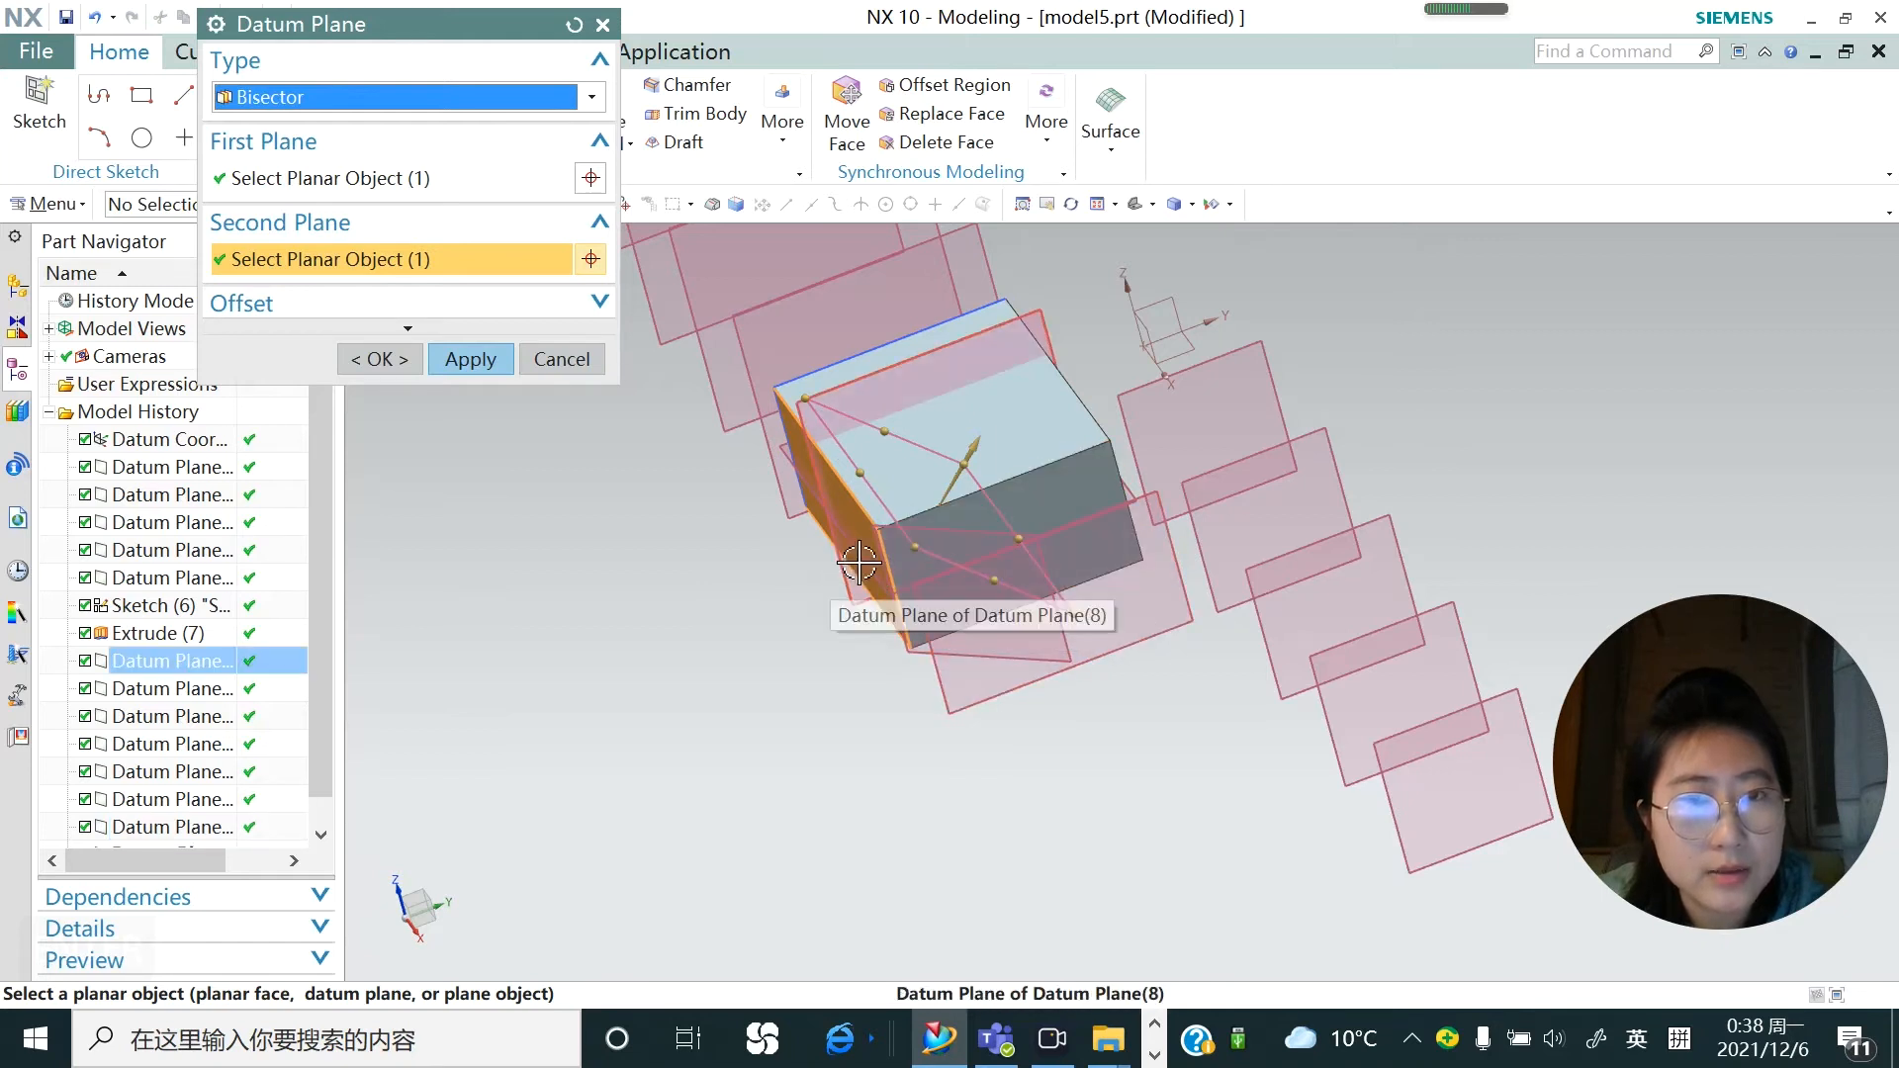
left_click(471, 359)
middle_click_drag(966, 643, 1026, 627)
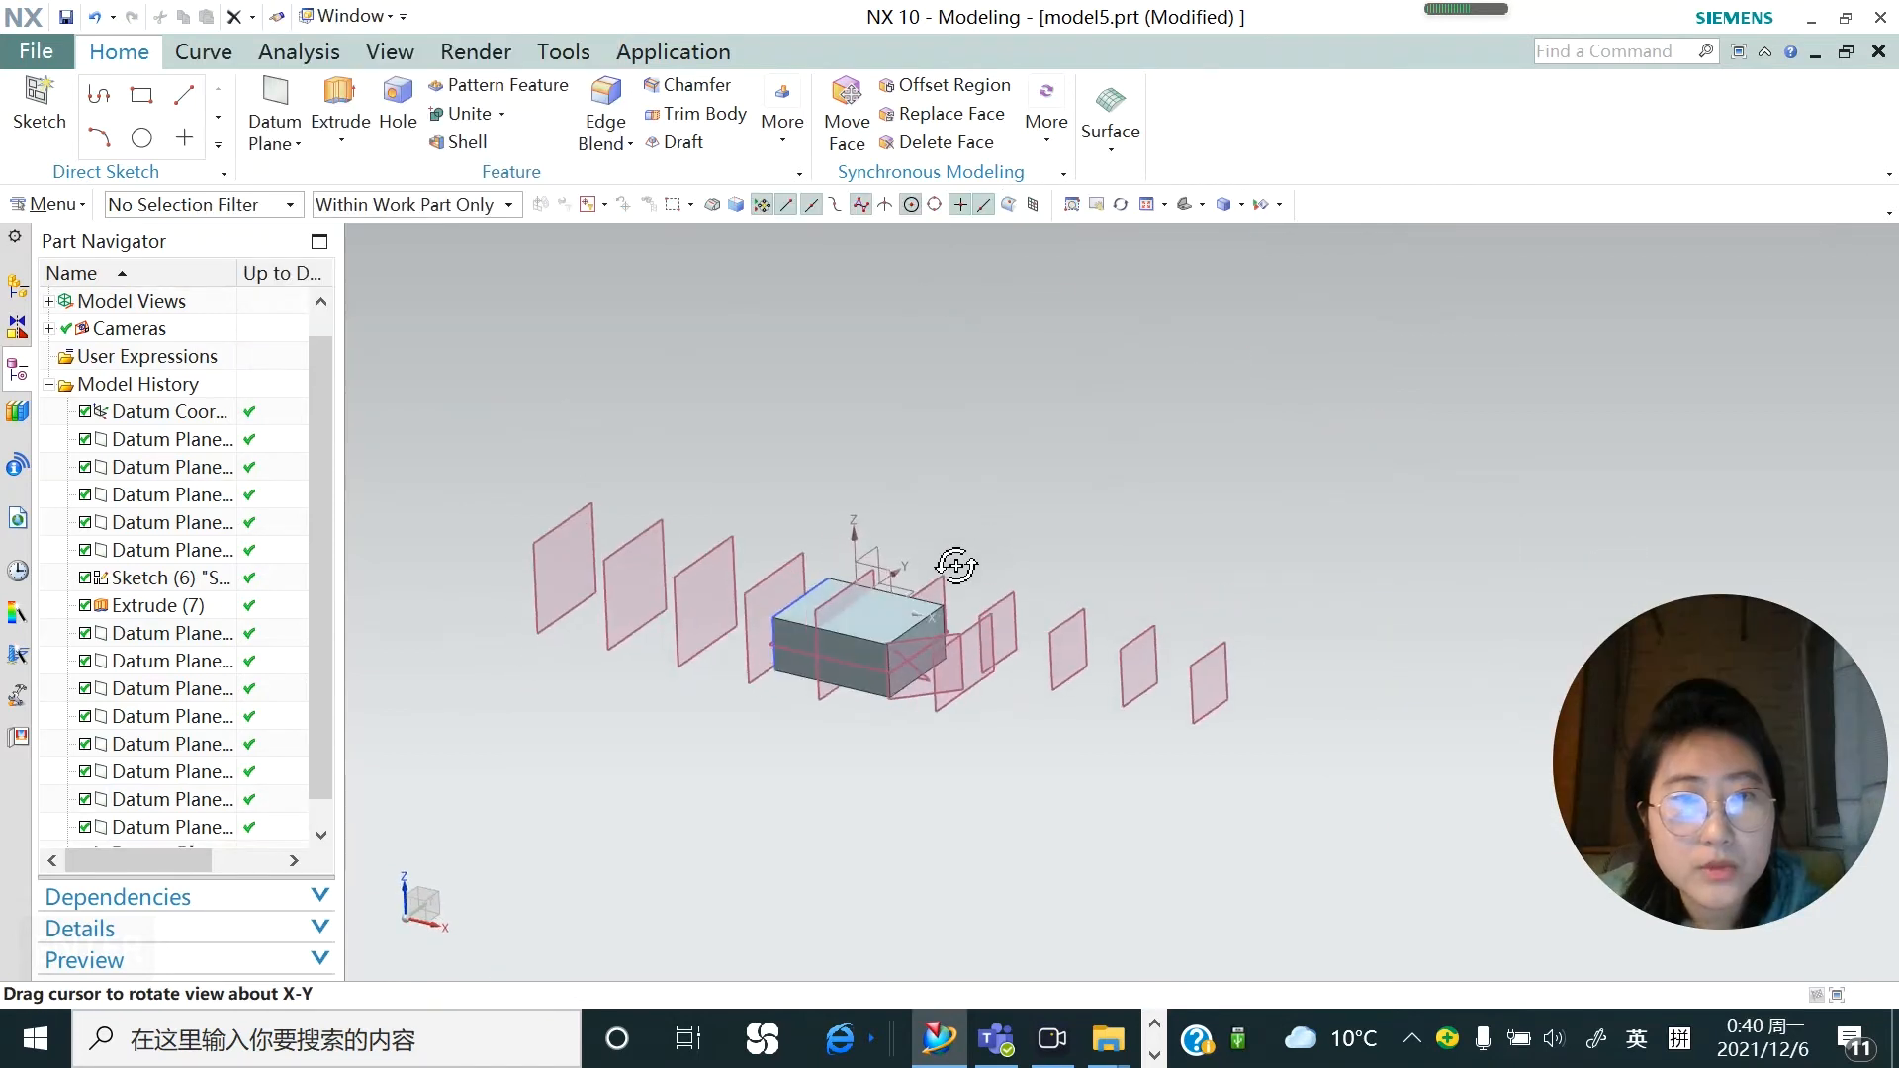
Create a free point away from the block at about X 38.1, Y 131.1, Z 0 mm
middle_click_drag(957, 564, 951, 568)
left_click(203, 51)
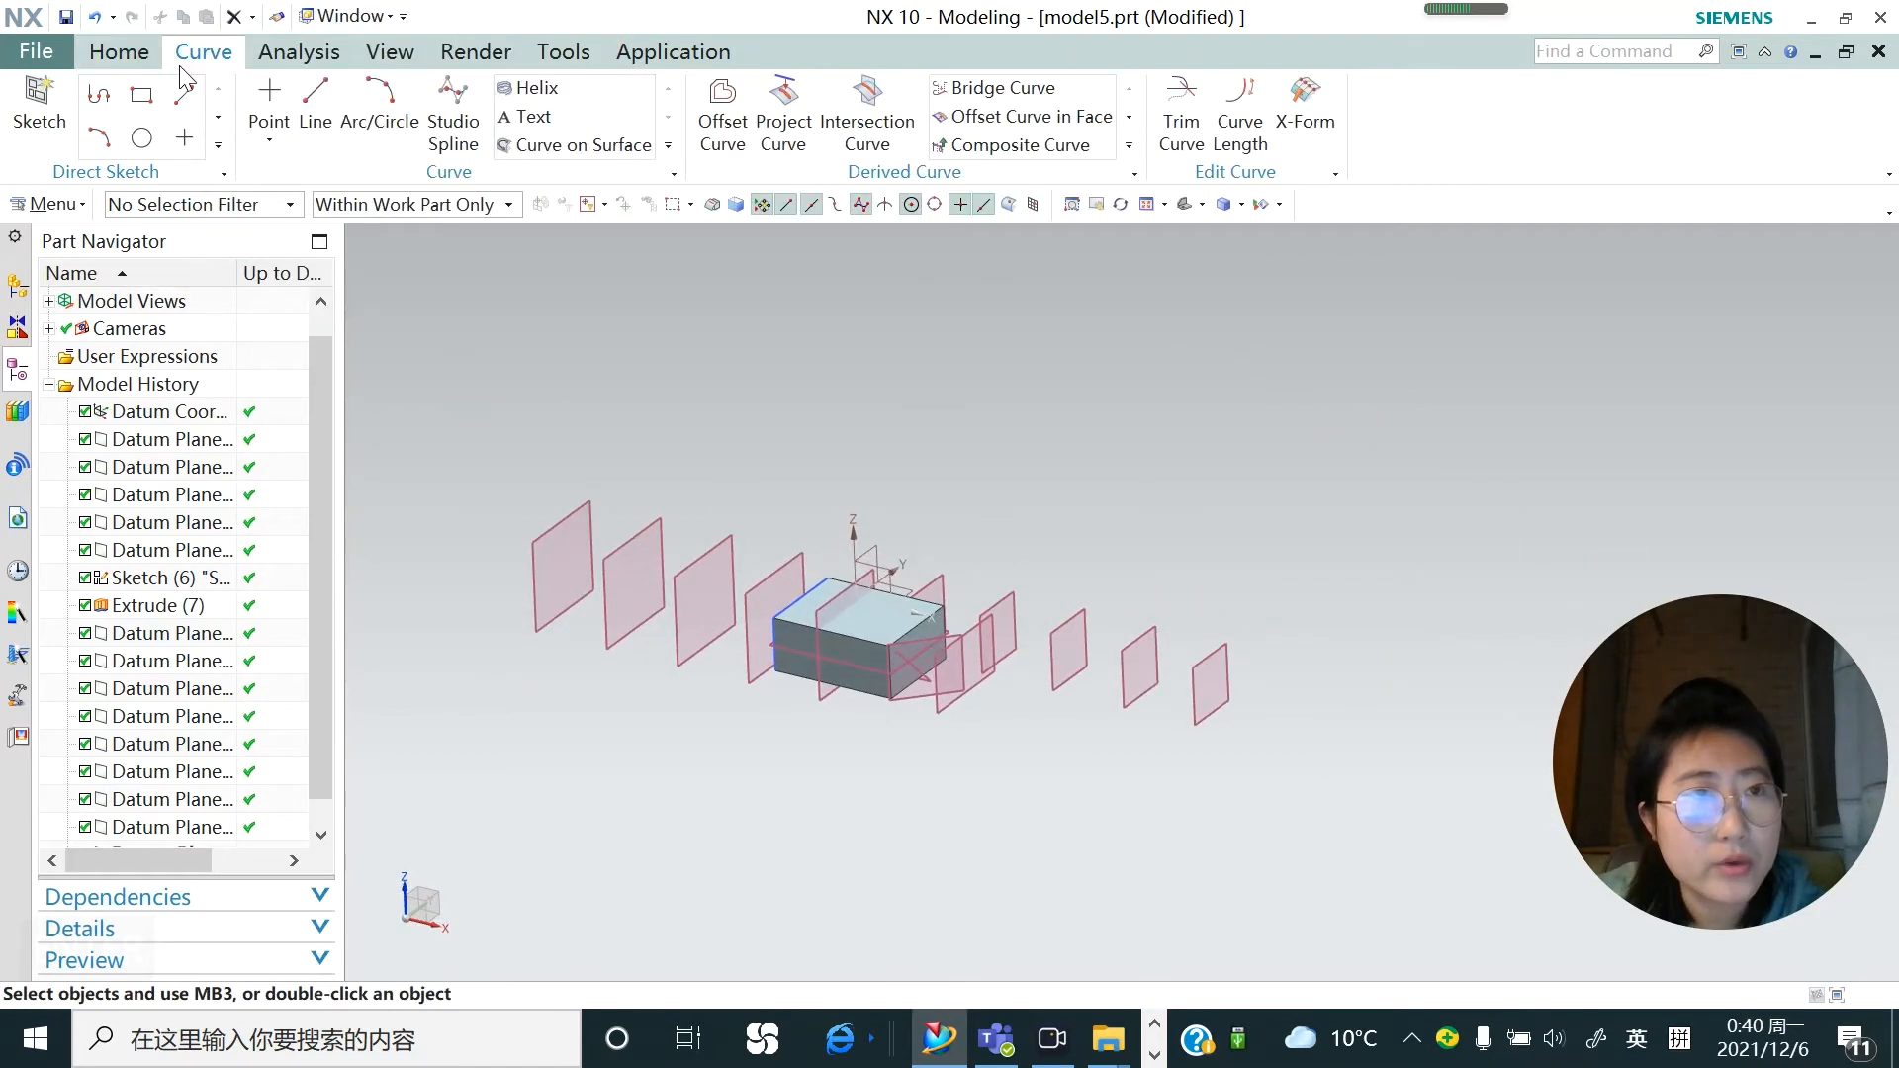
left_click(271, 119)
middle_click_drag(867, 471, 863, 519)
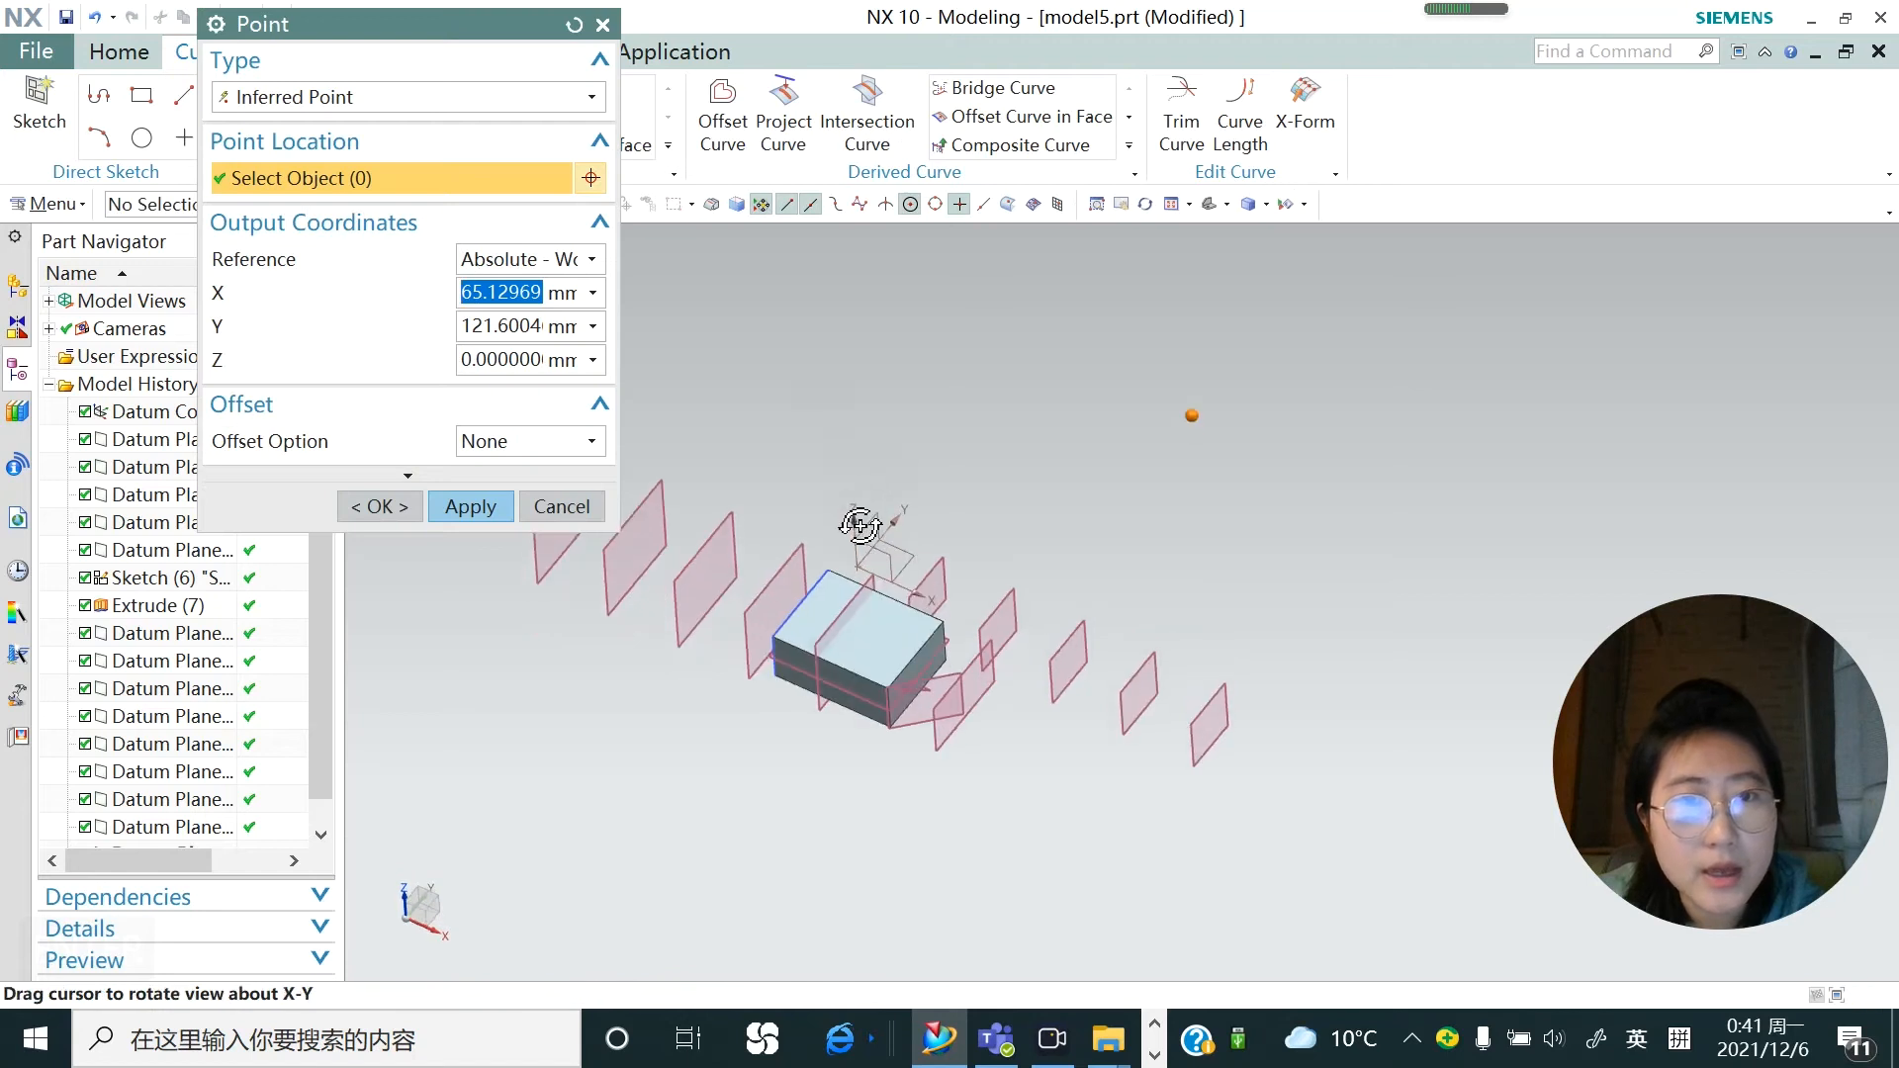
scroll(908, 577, "up", 2)
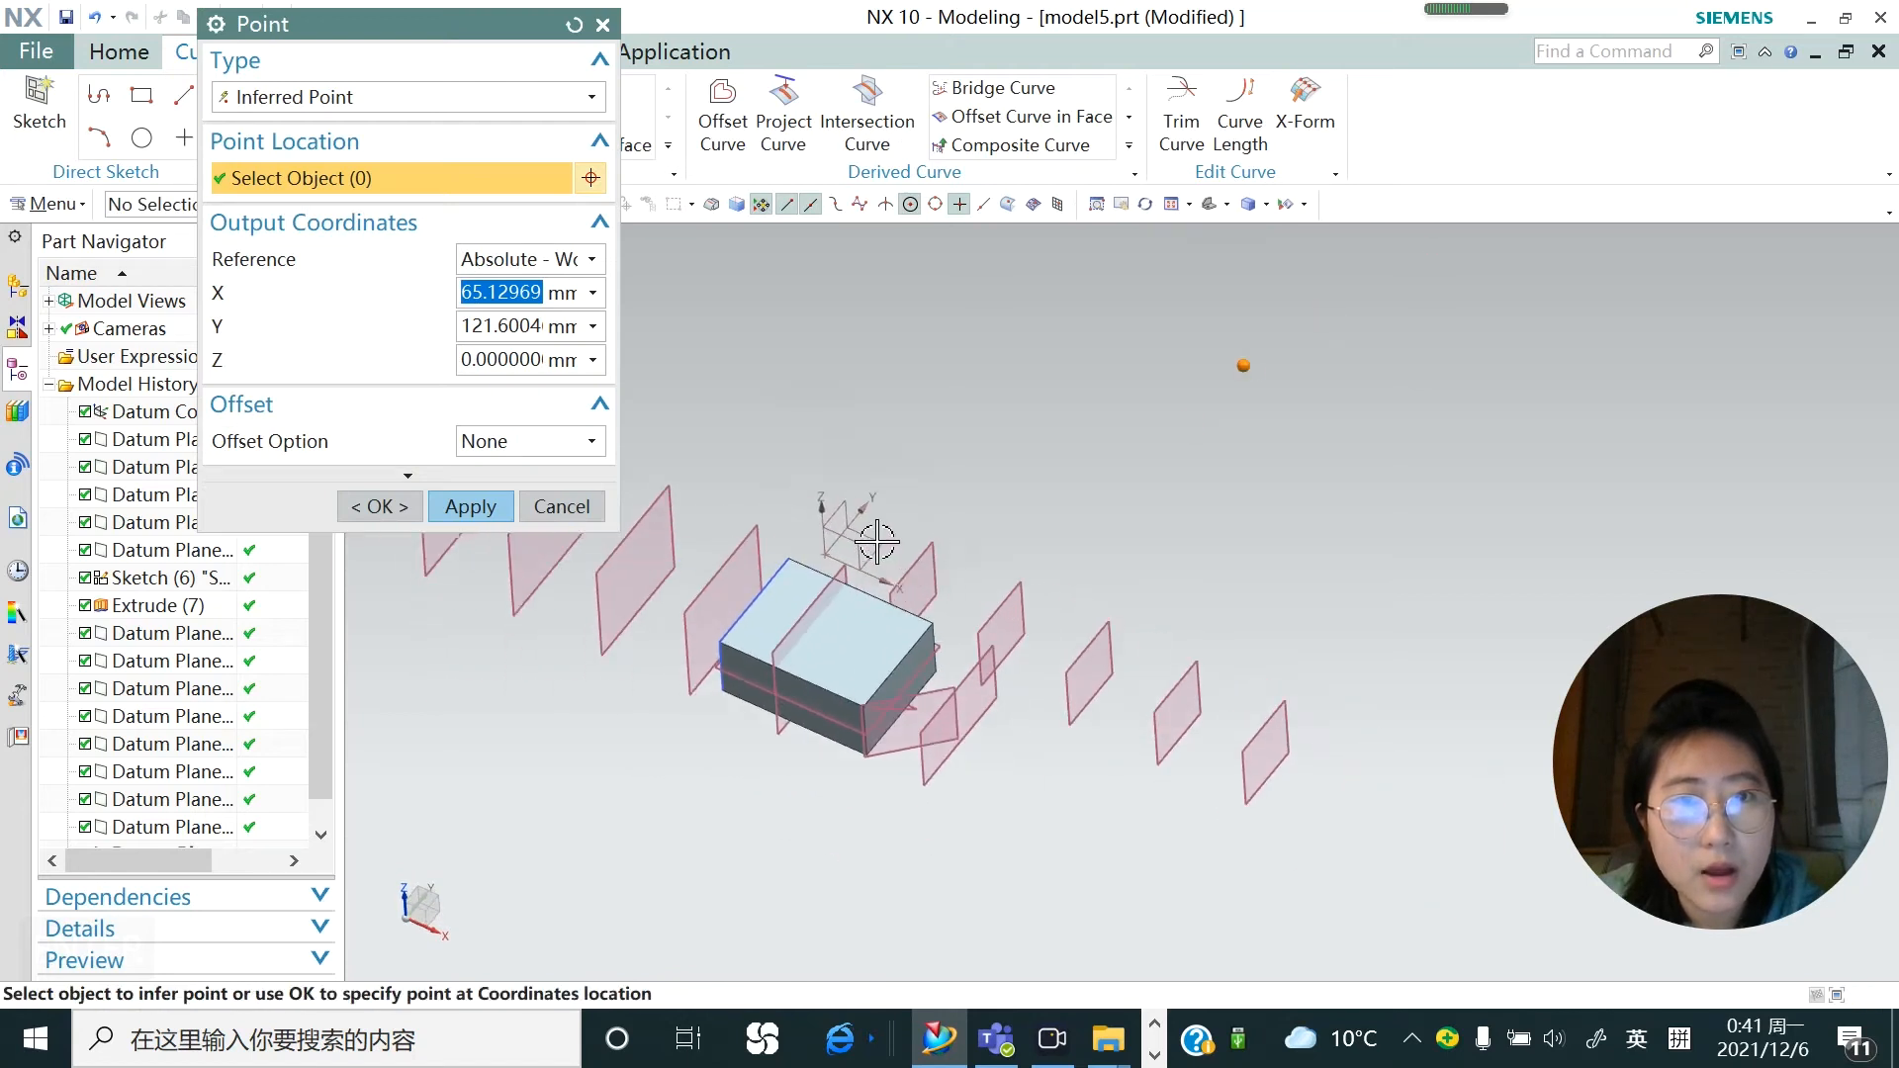
left_click(1182, 309)
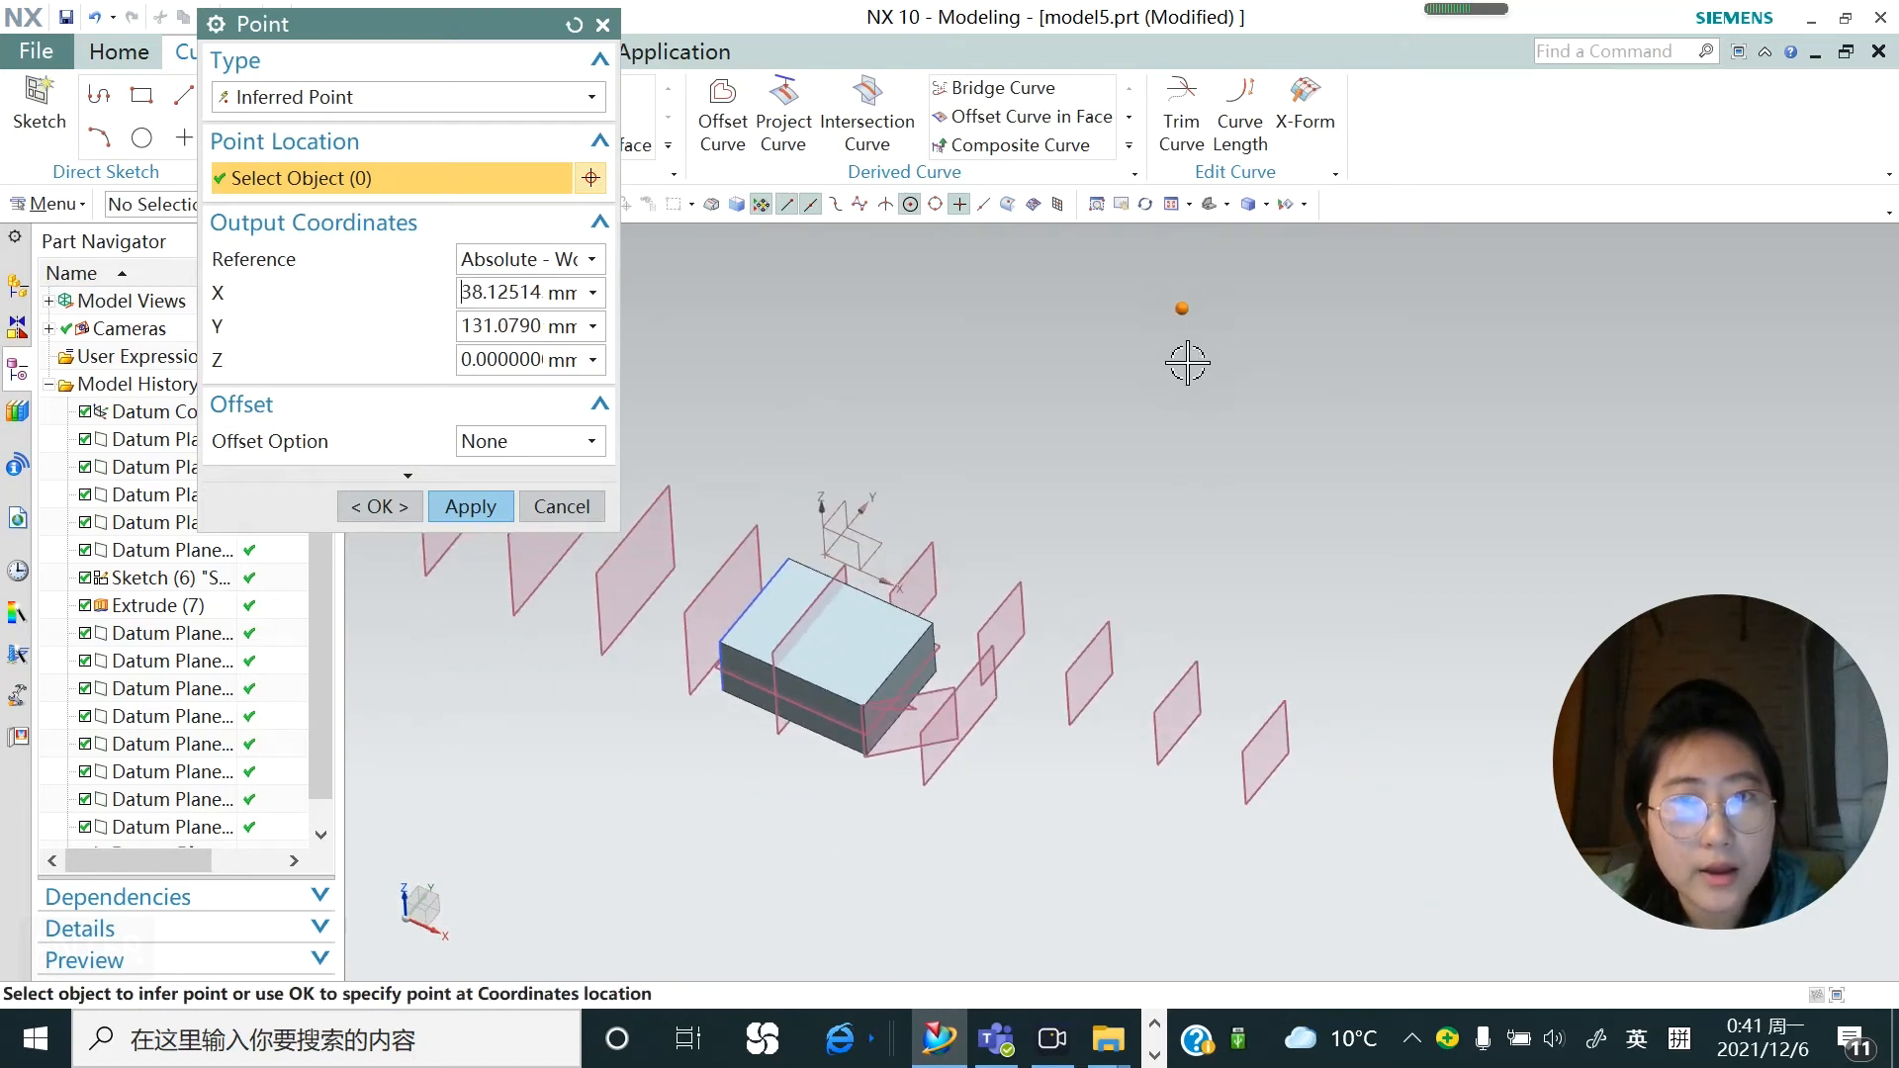
middle_click_drag(1203, 408, 1224, 372)
left_click(471, 506)
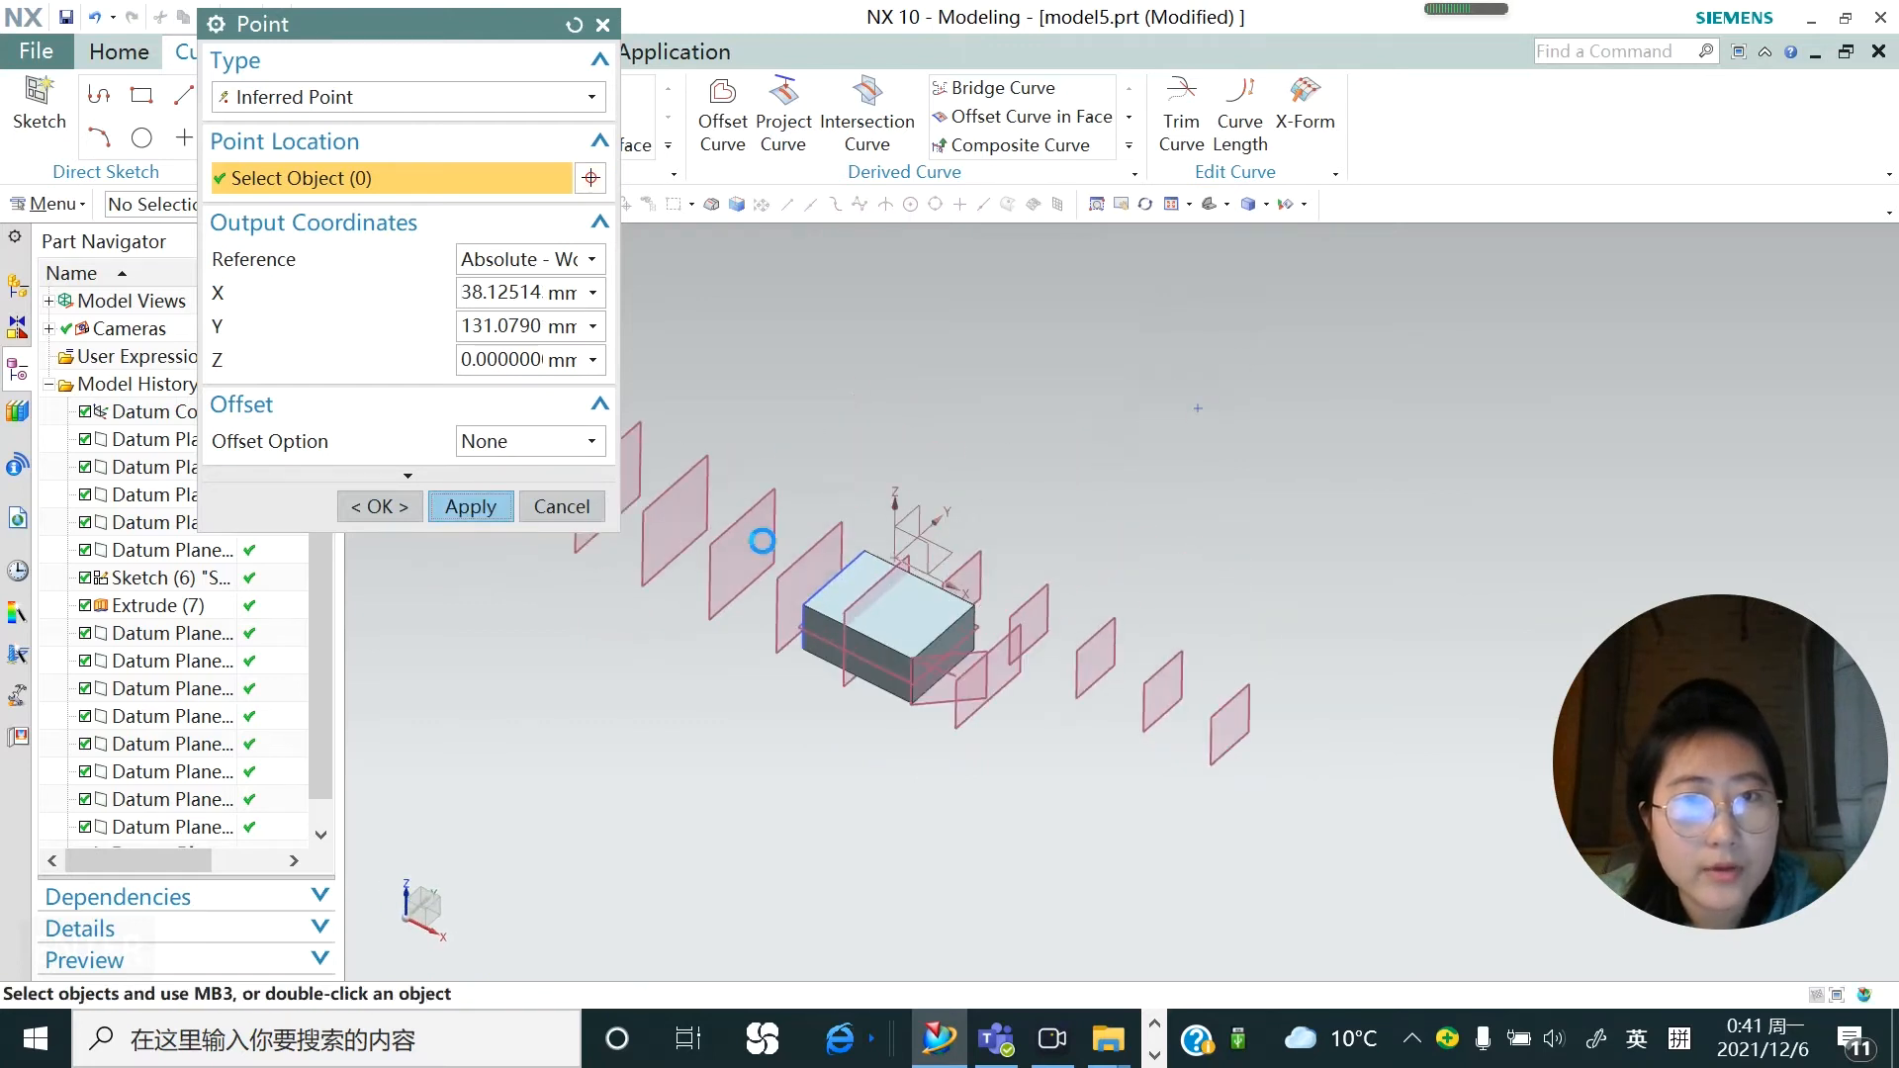
left_click(572, 516)
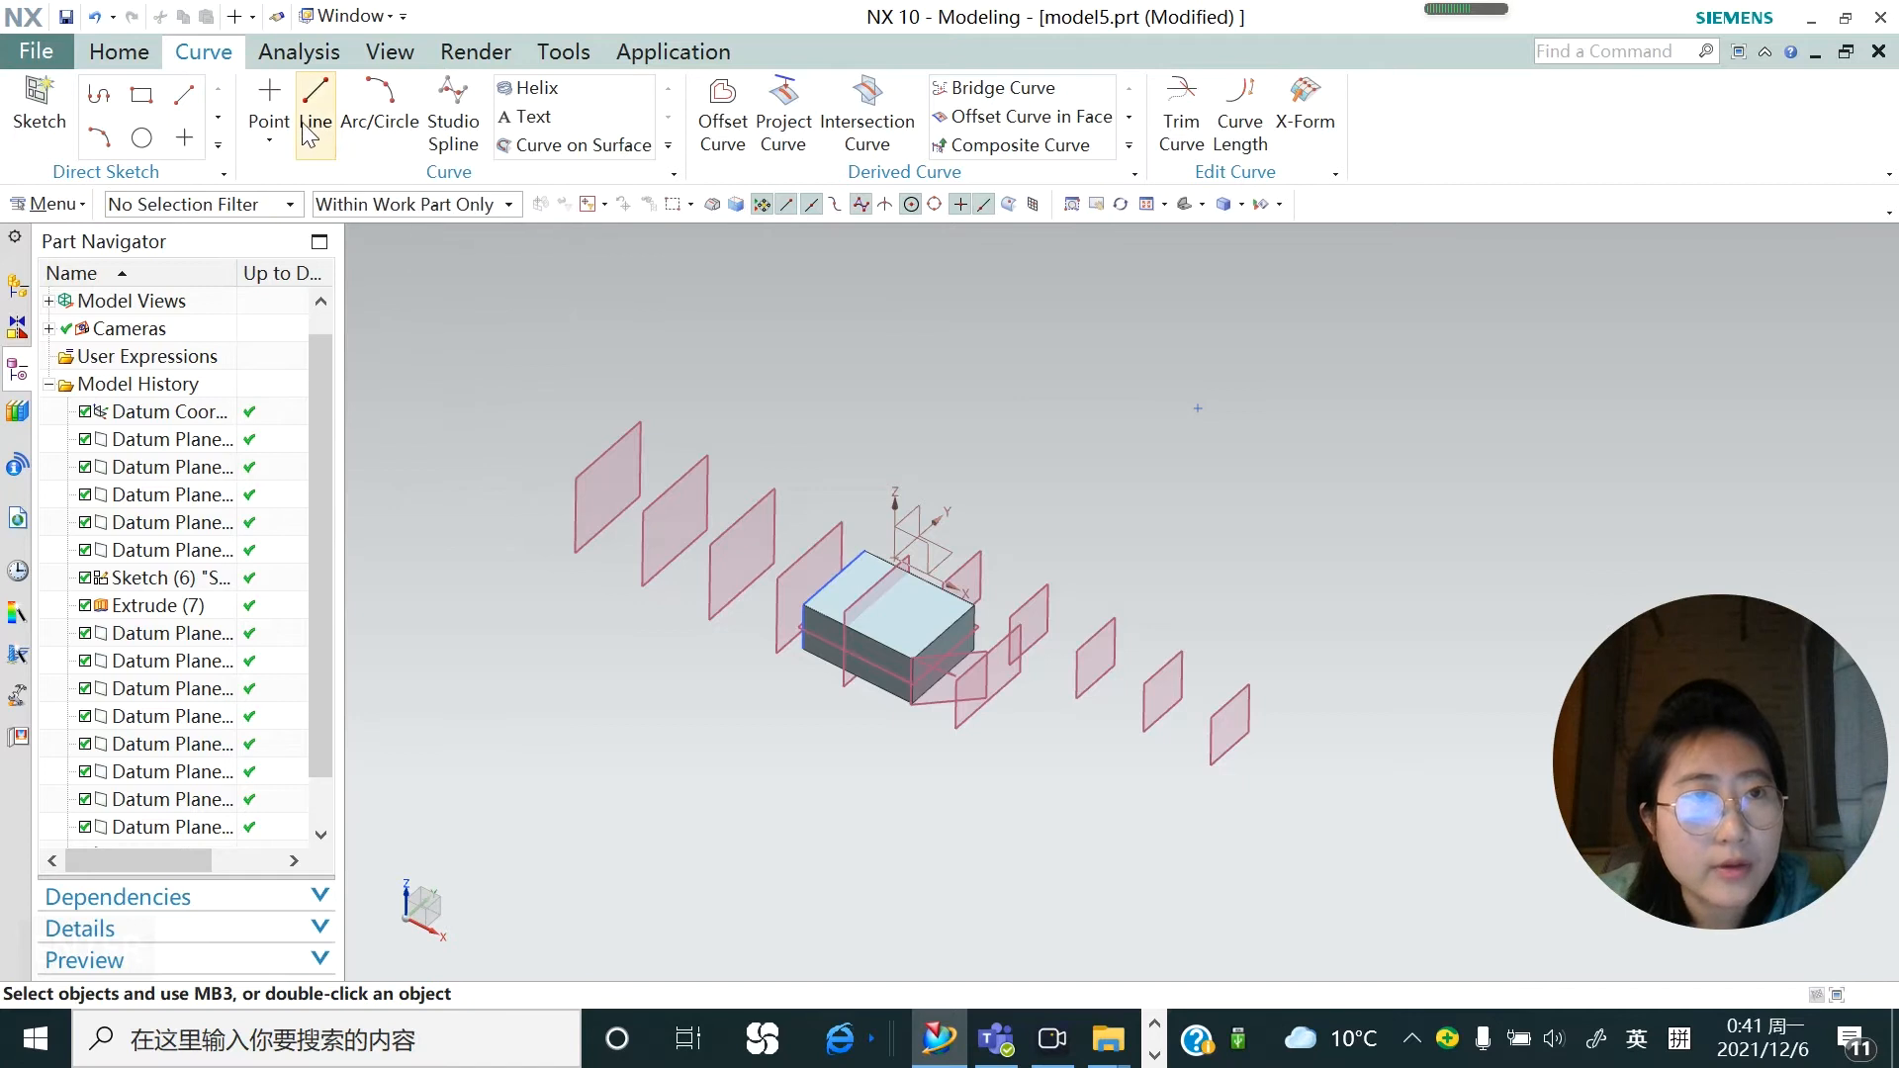
Create a Curves and Points datum plane through the free point and an edge of the block's front end face
left_click(142, 53)
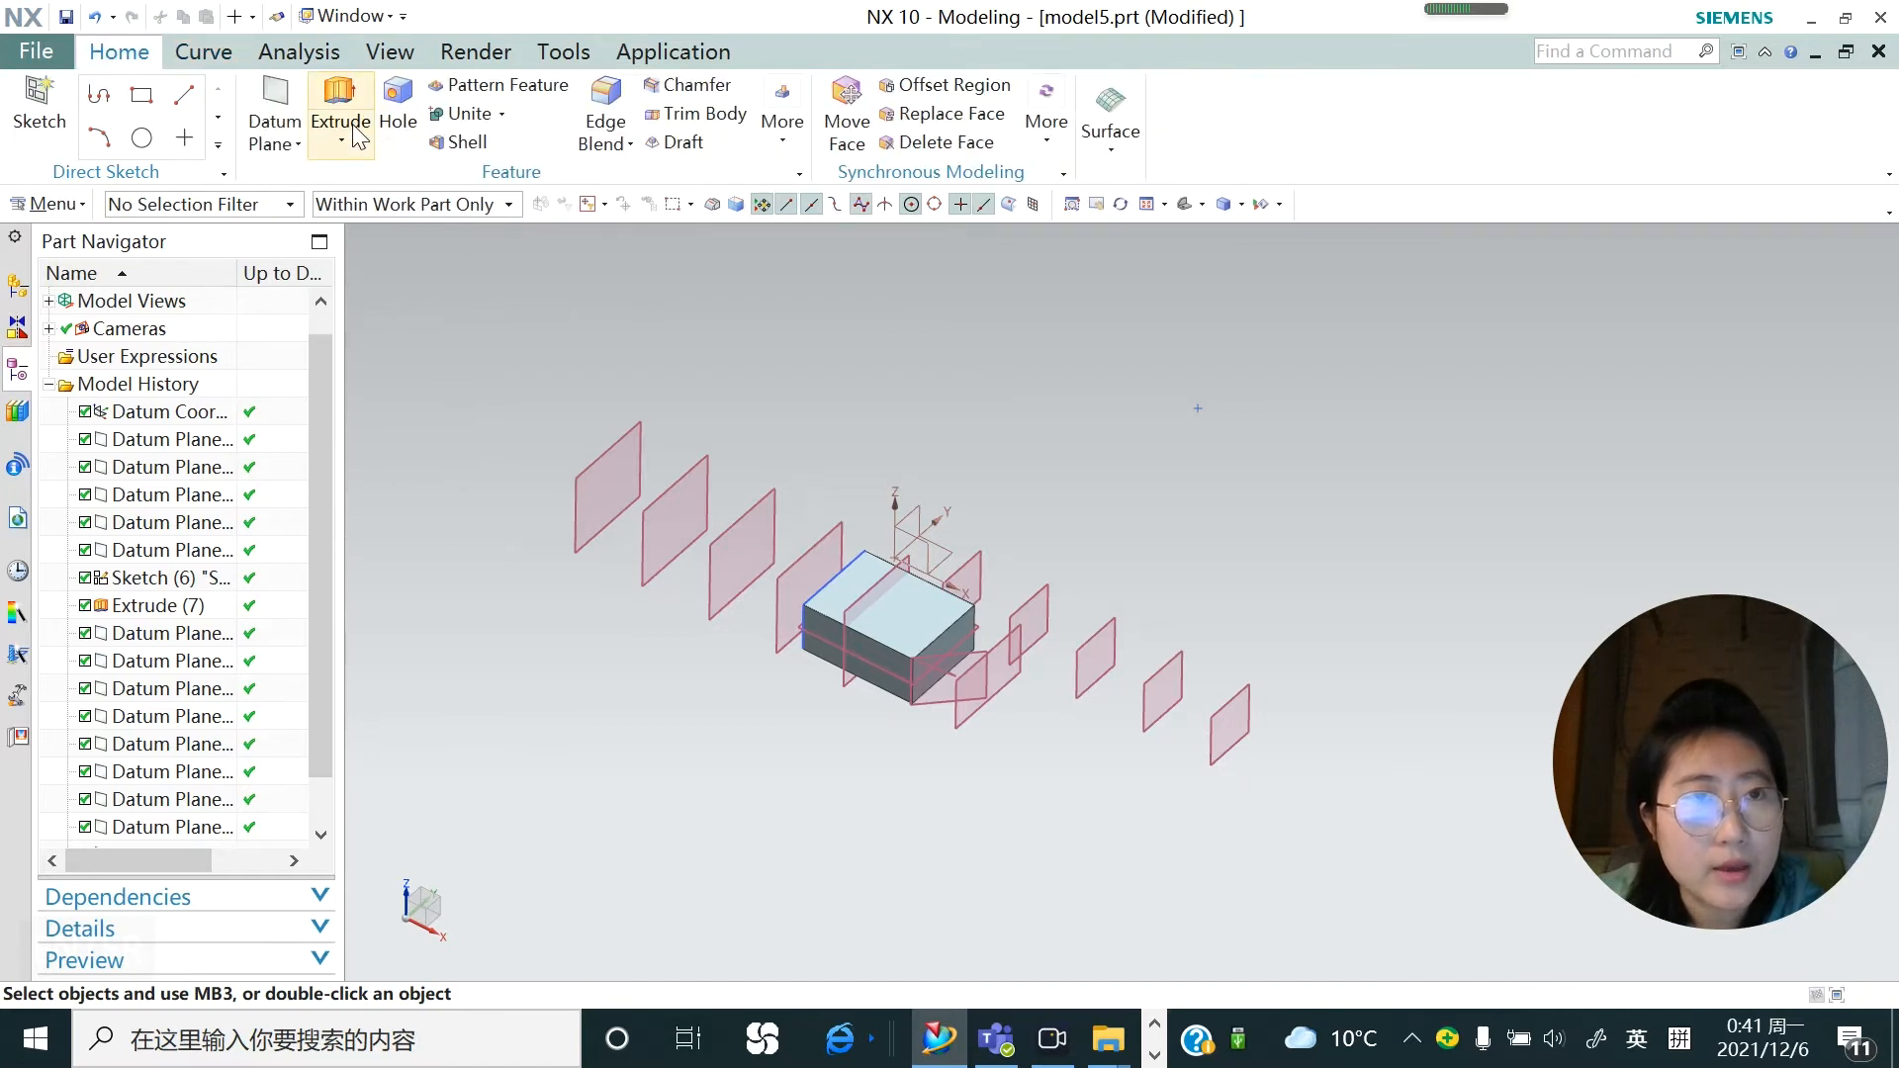
left_click(287, 143)
left_click(302, 172)
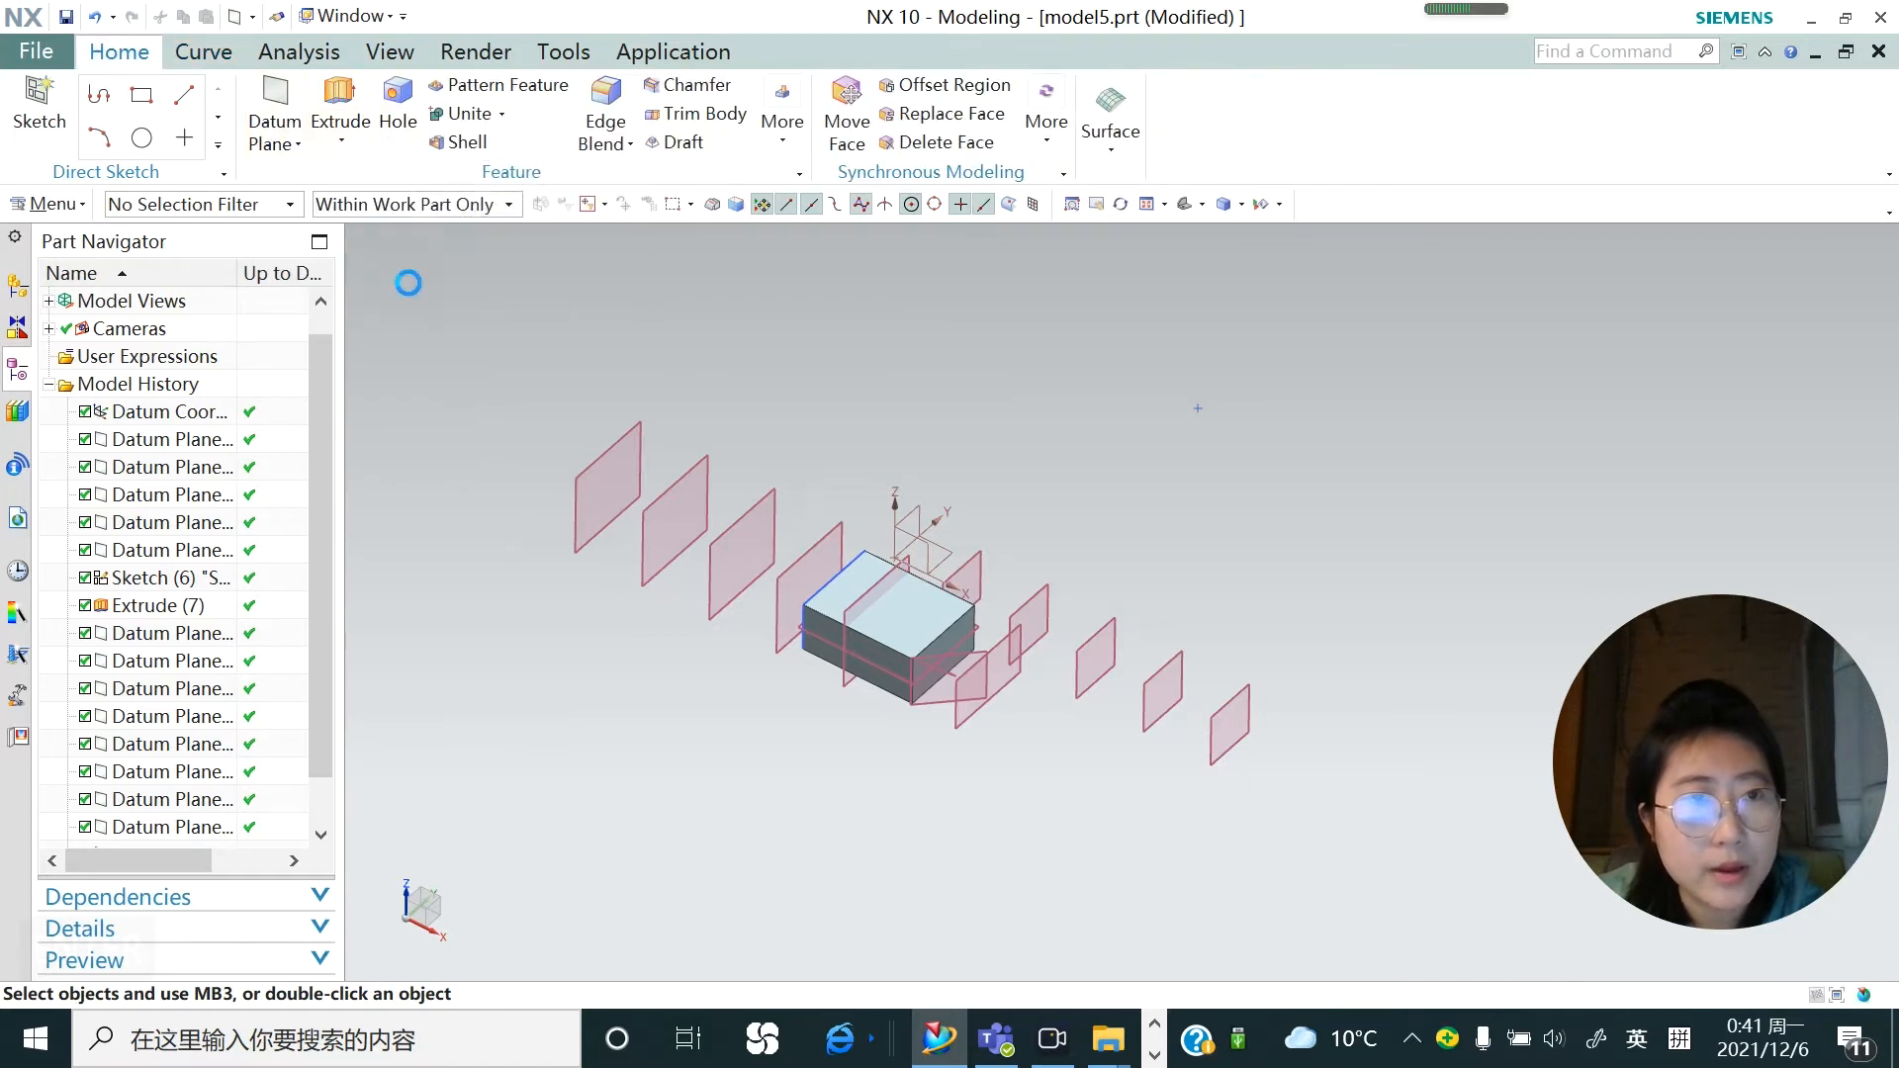
left_click(584, 97)
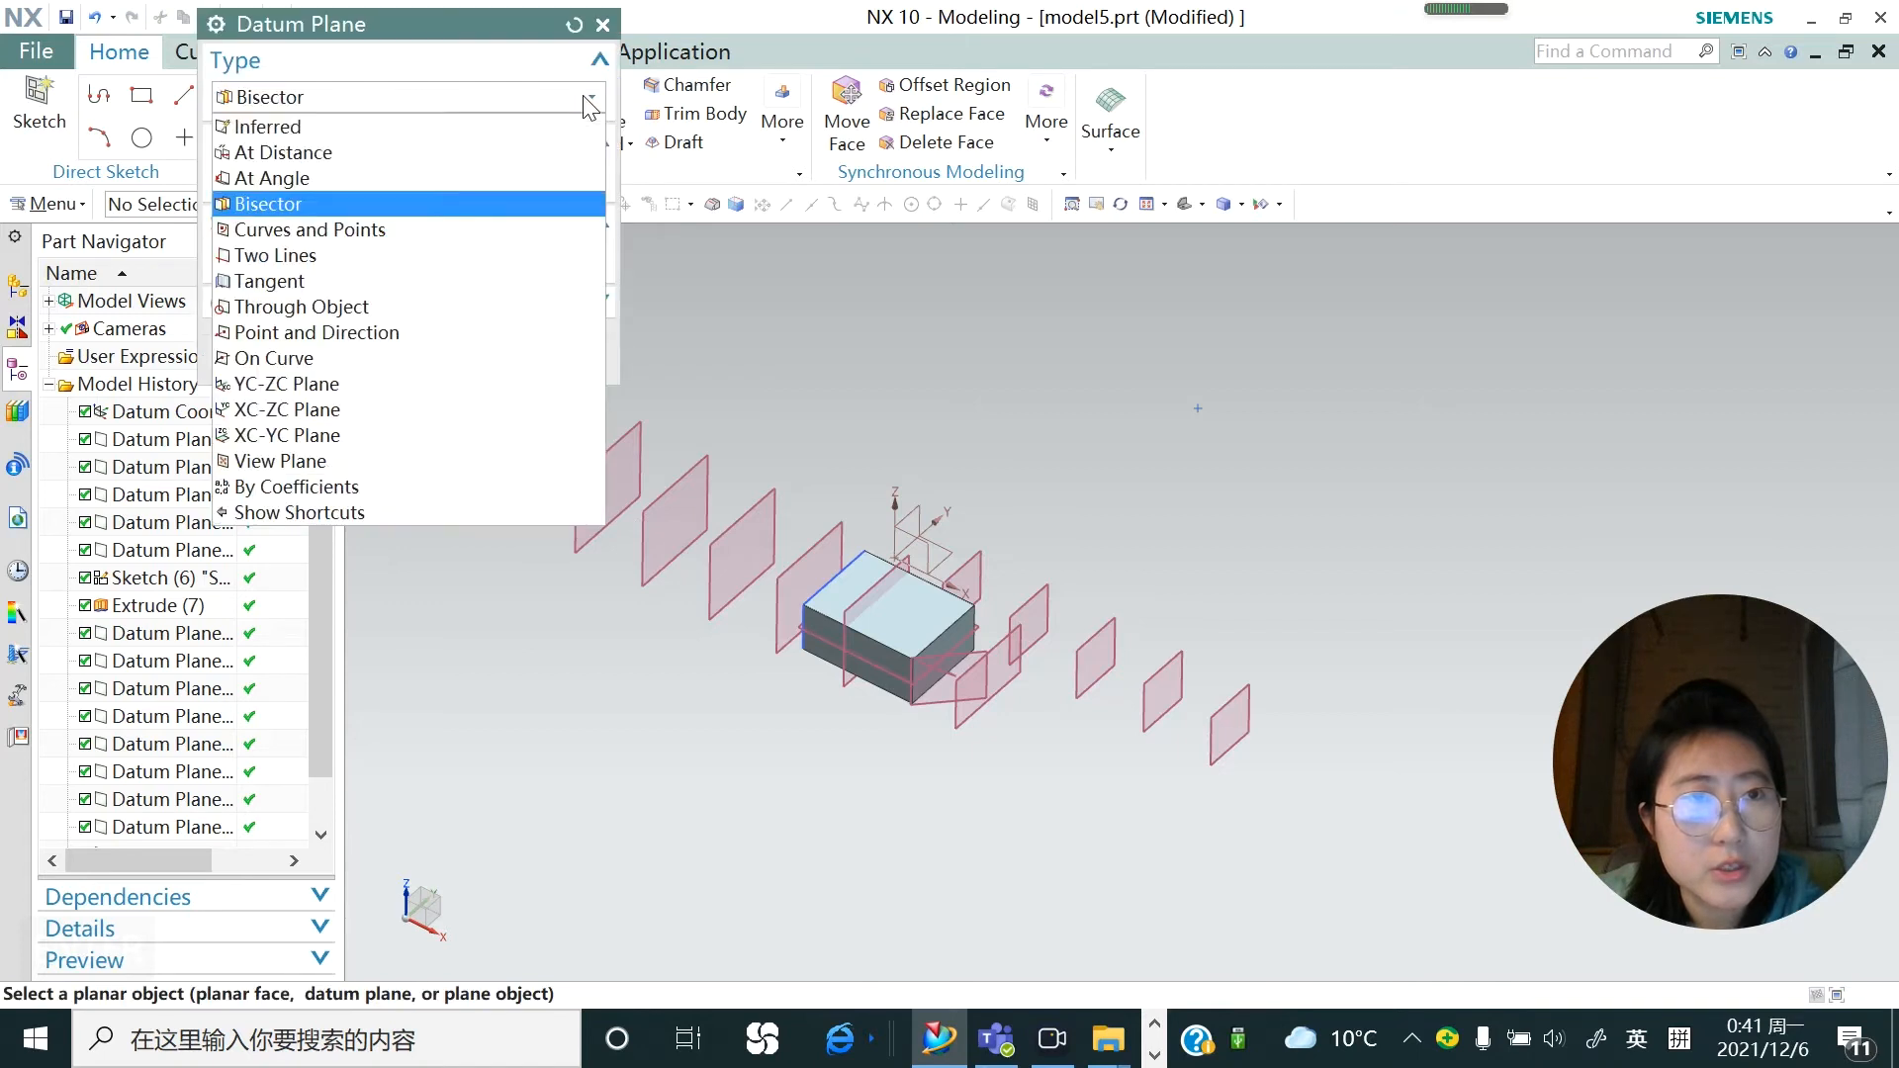
left_click(340, 228)
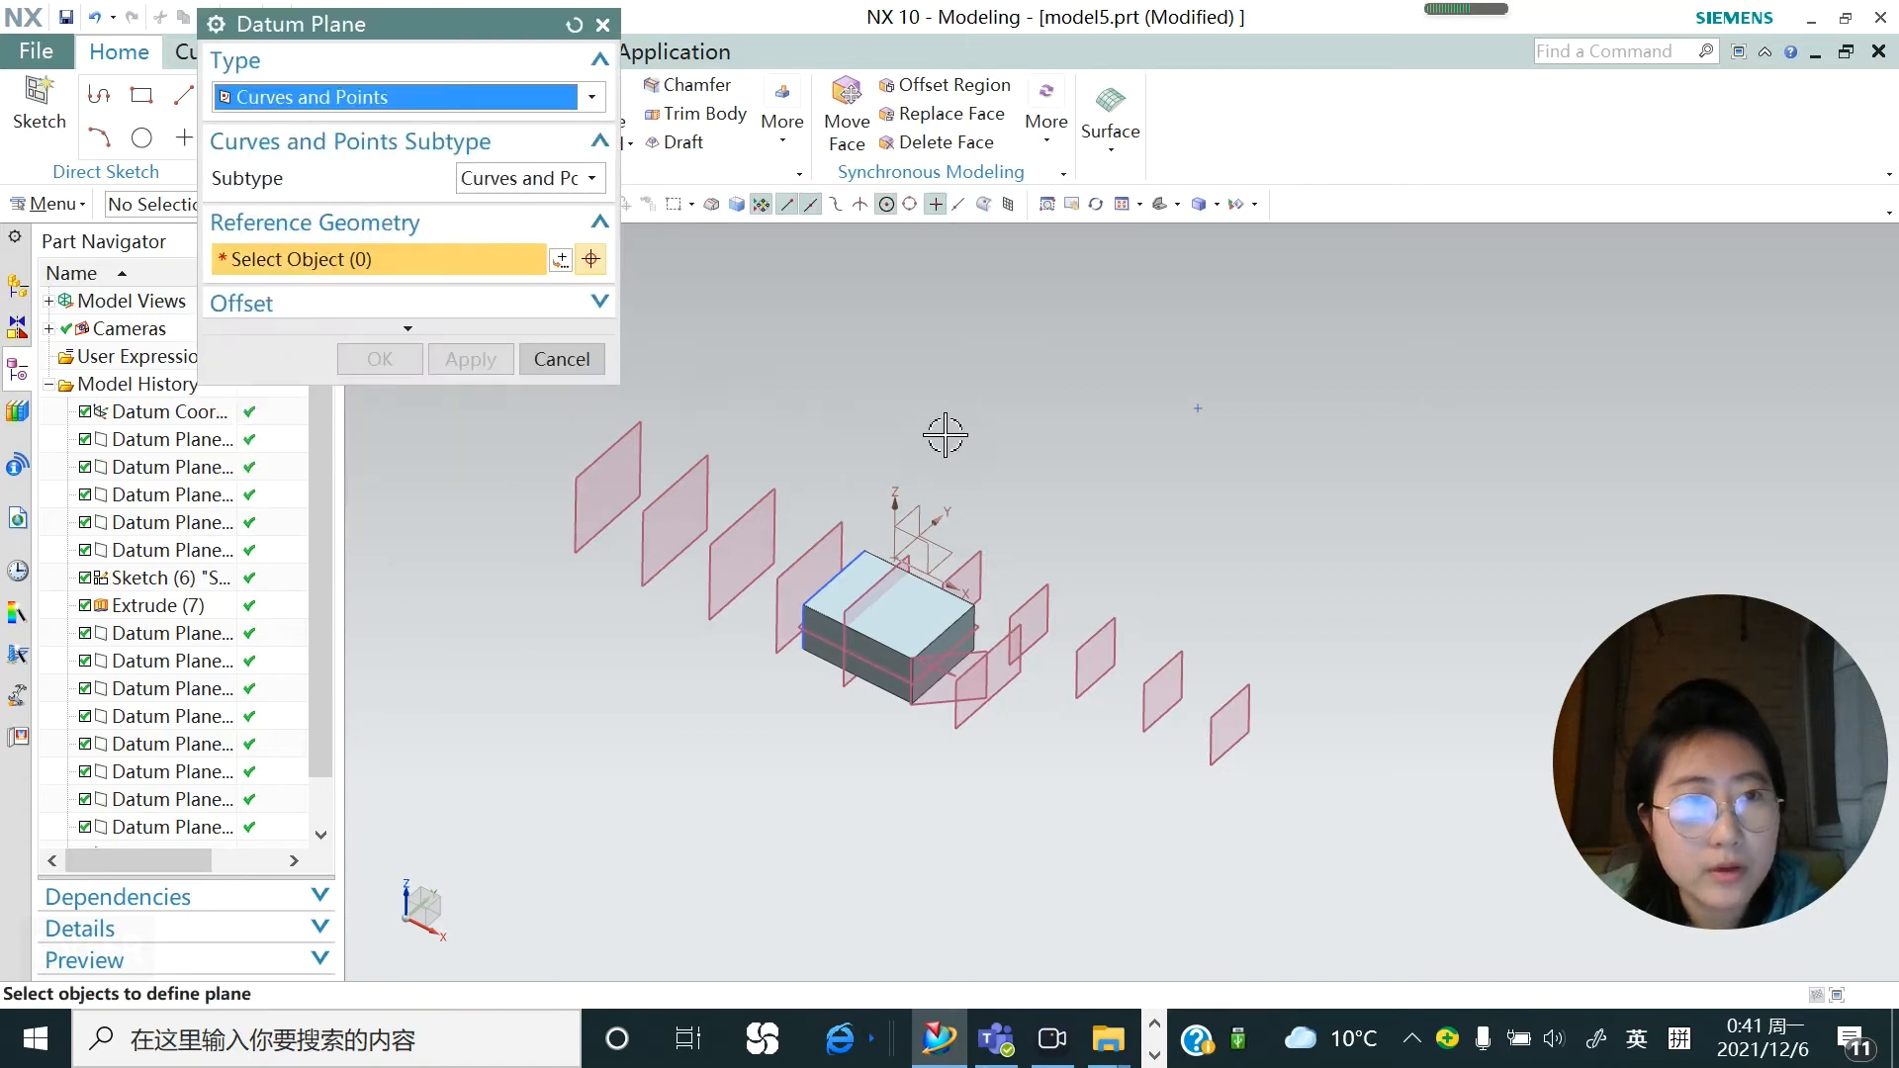
left_click(1196, 407)
scroll(1192, 497, "down", 2)
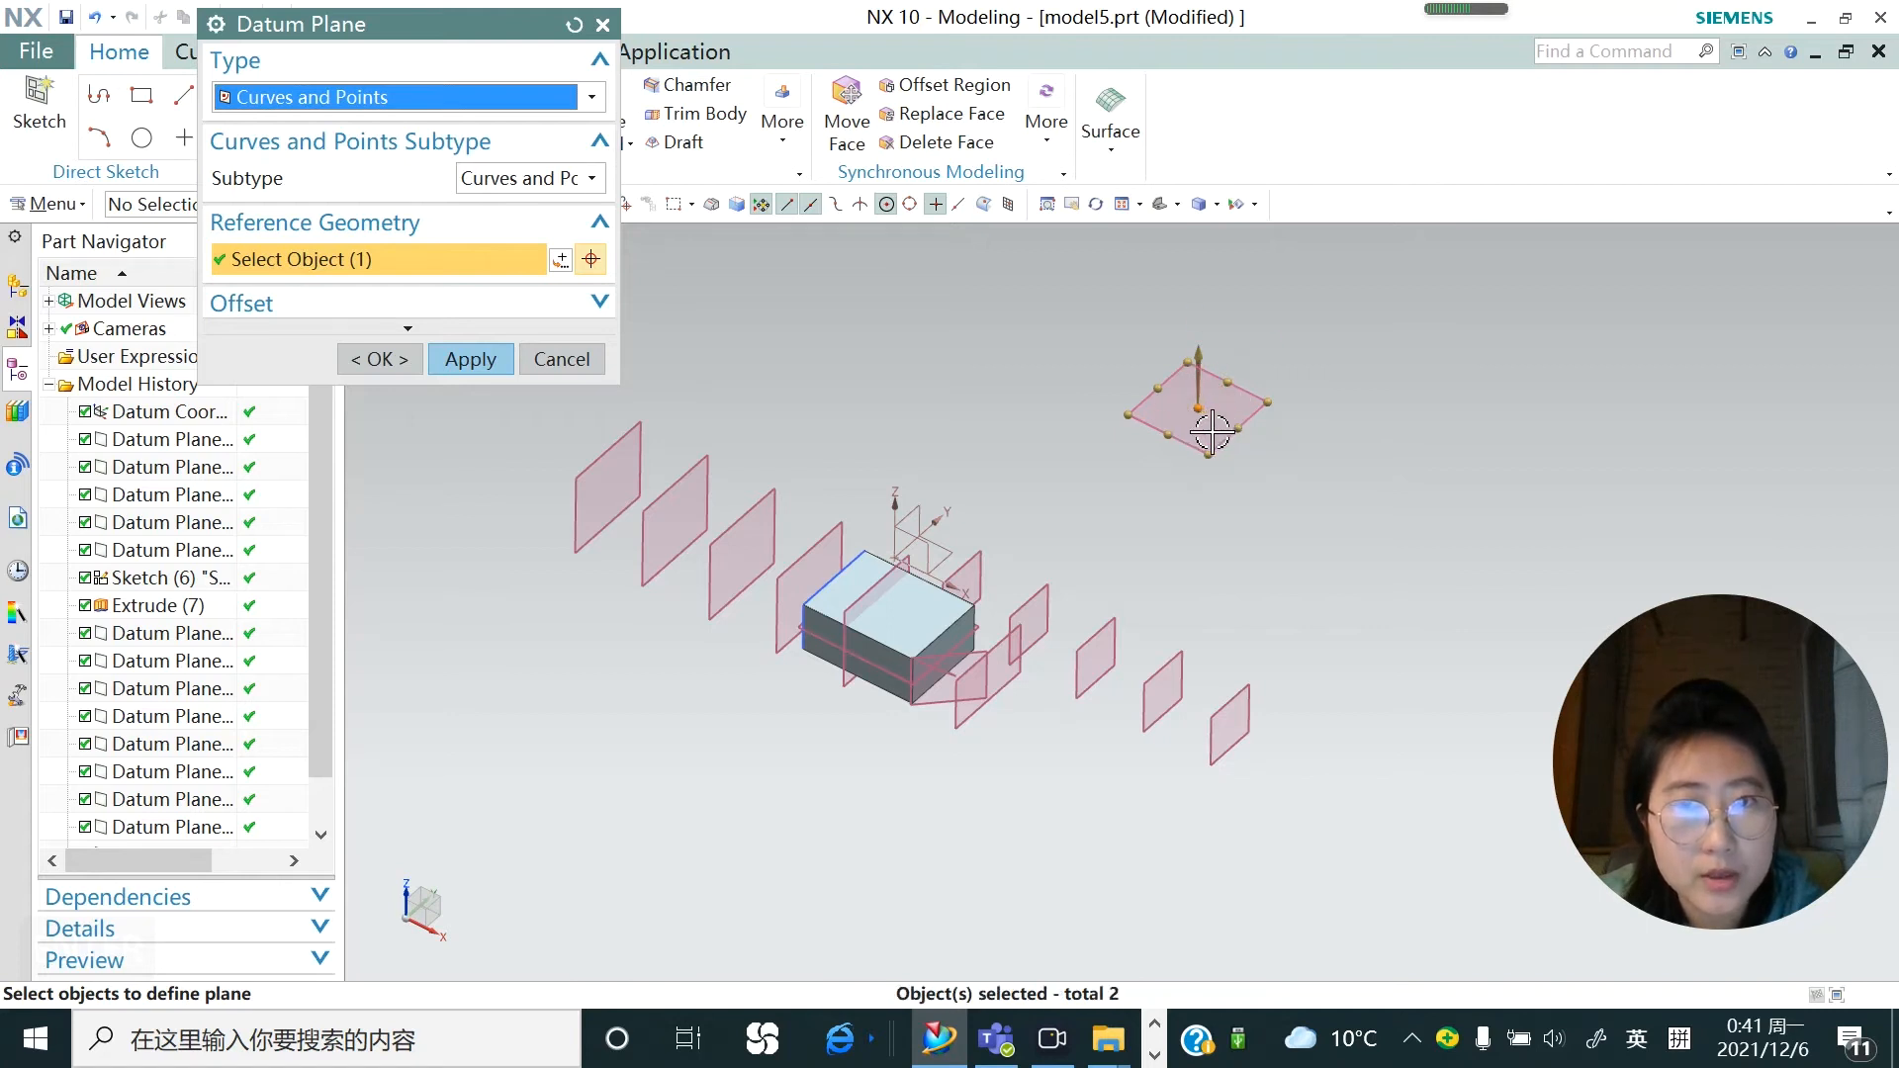
scroll(907, 737, "up", 2)
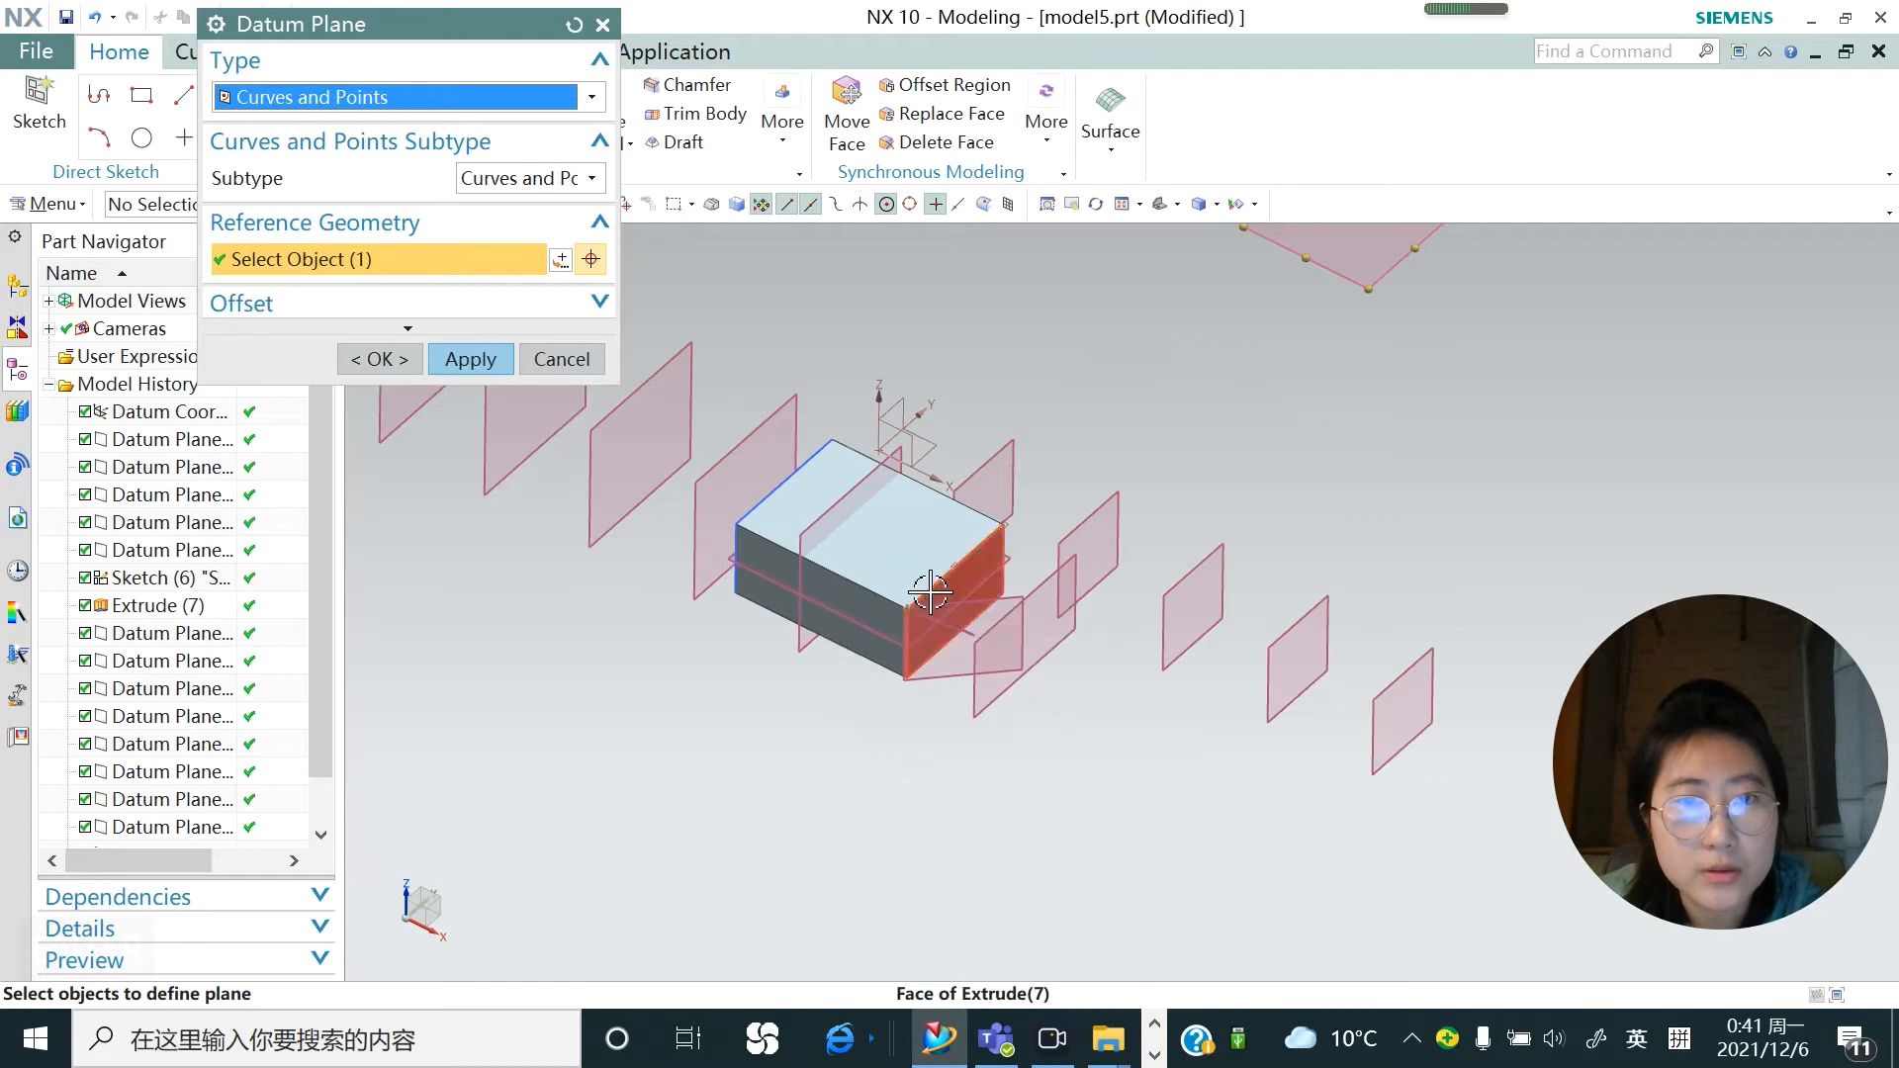
left_click(905, 651)
middle_click_drag(905, 651, 1040, 720)
left_click(1055, 730)
scroll(1094, 666, "up", 3)
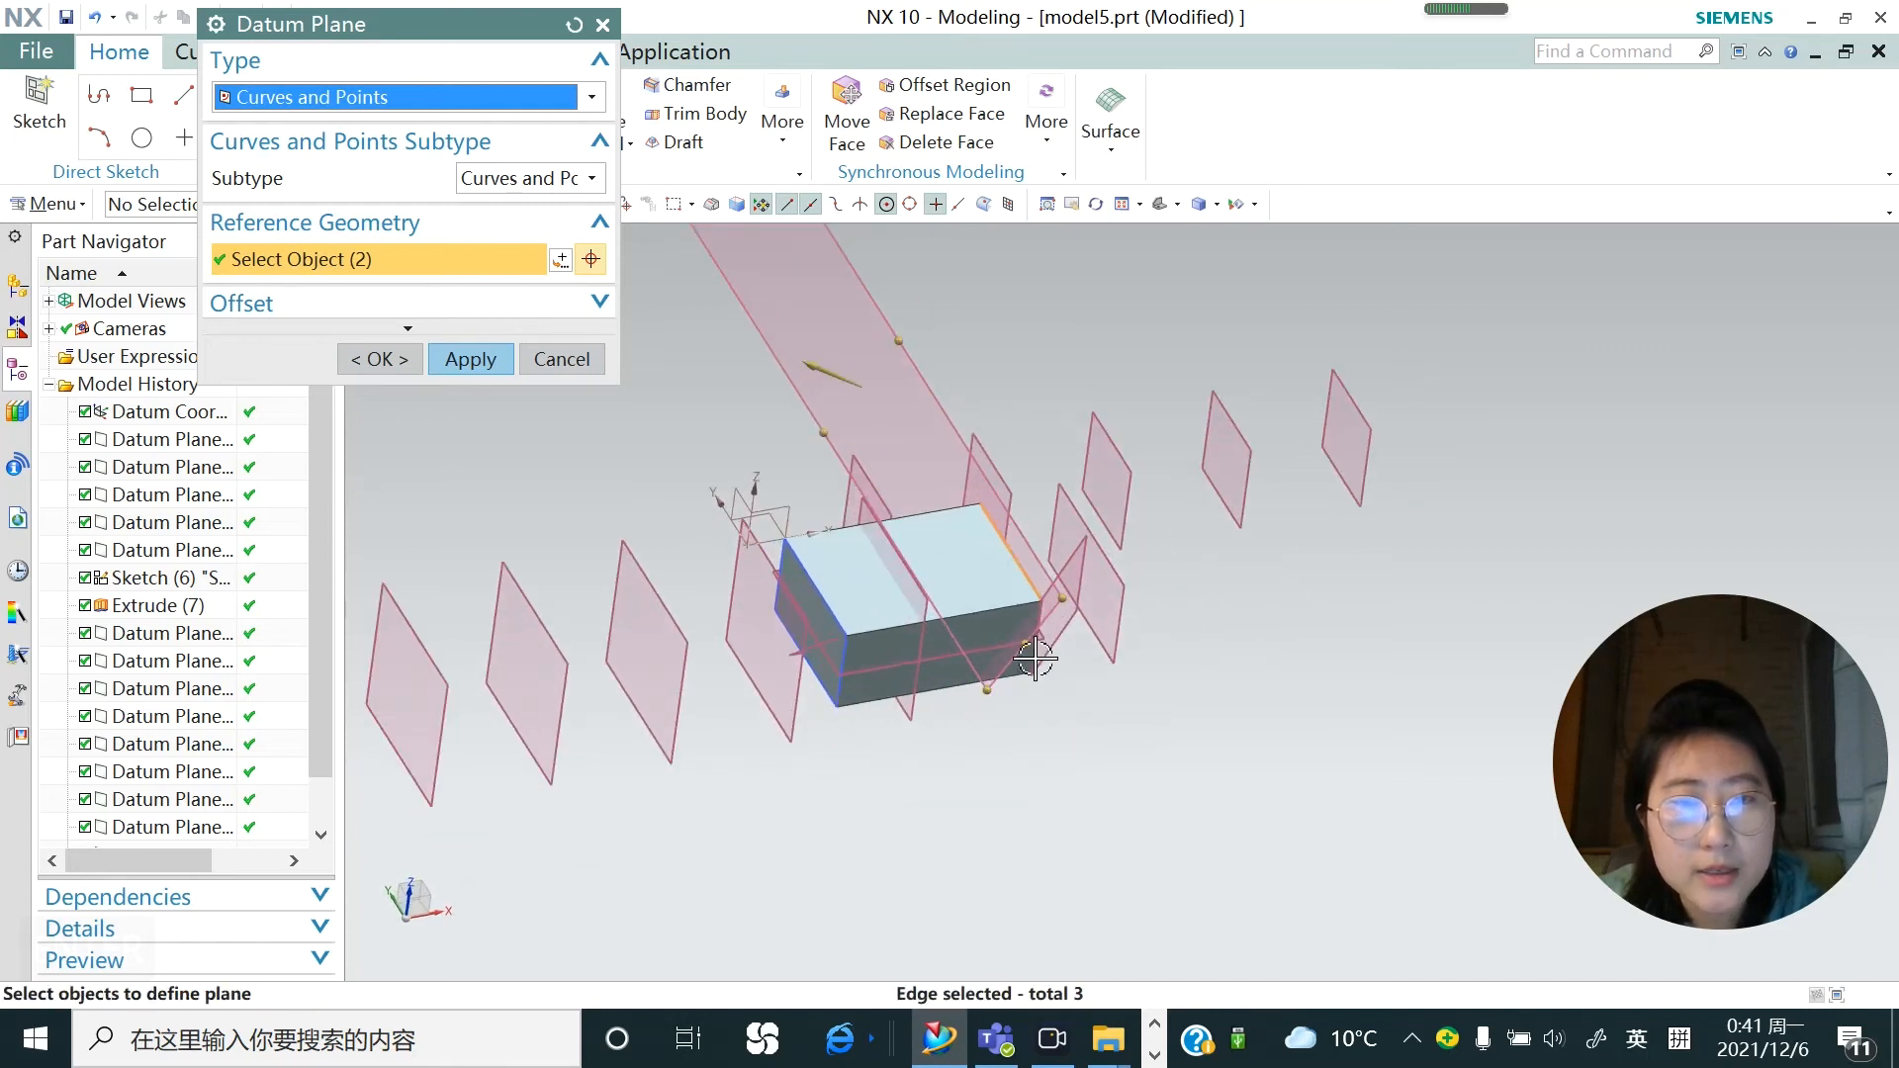
scroll(1018, 566, "down", 2)
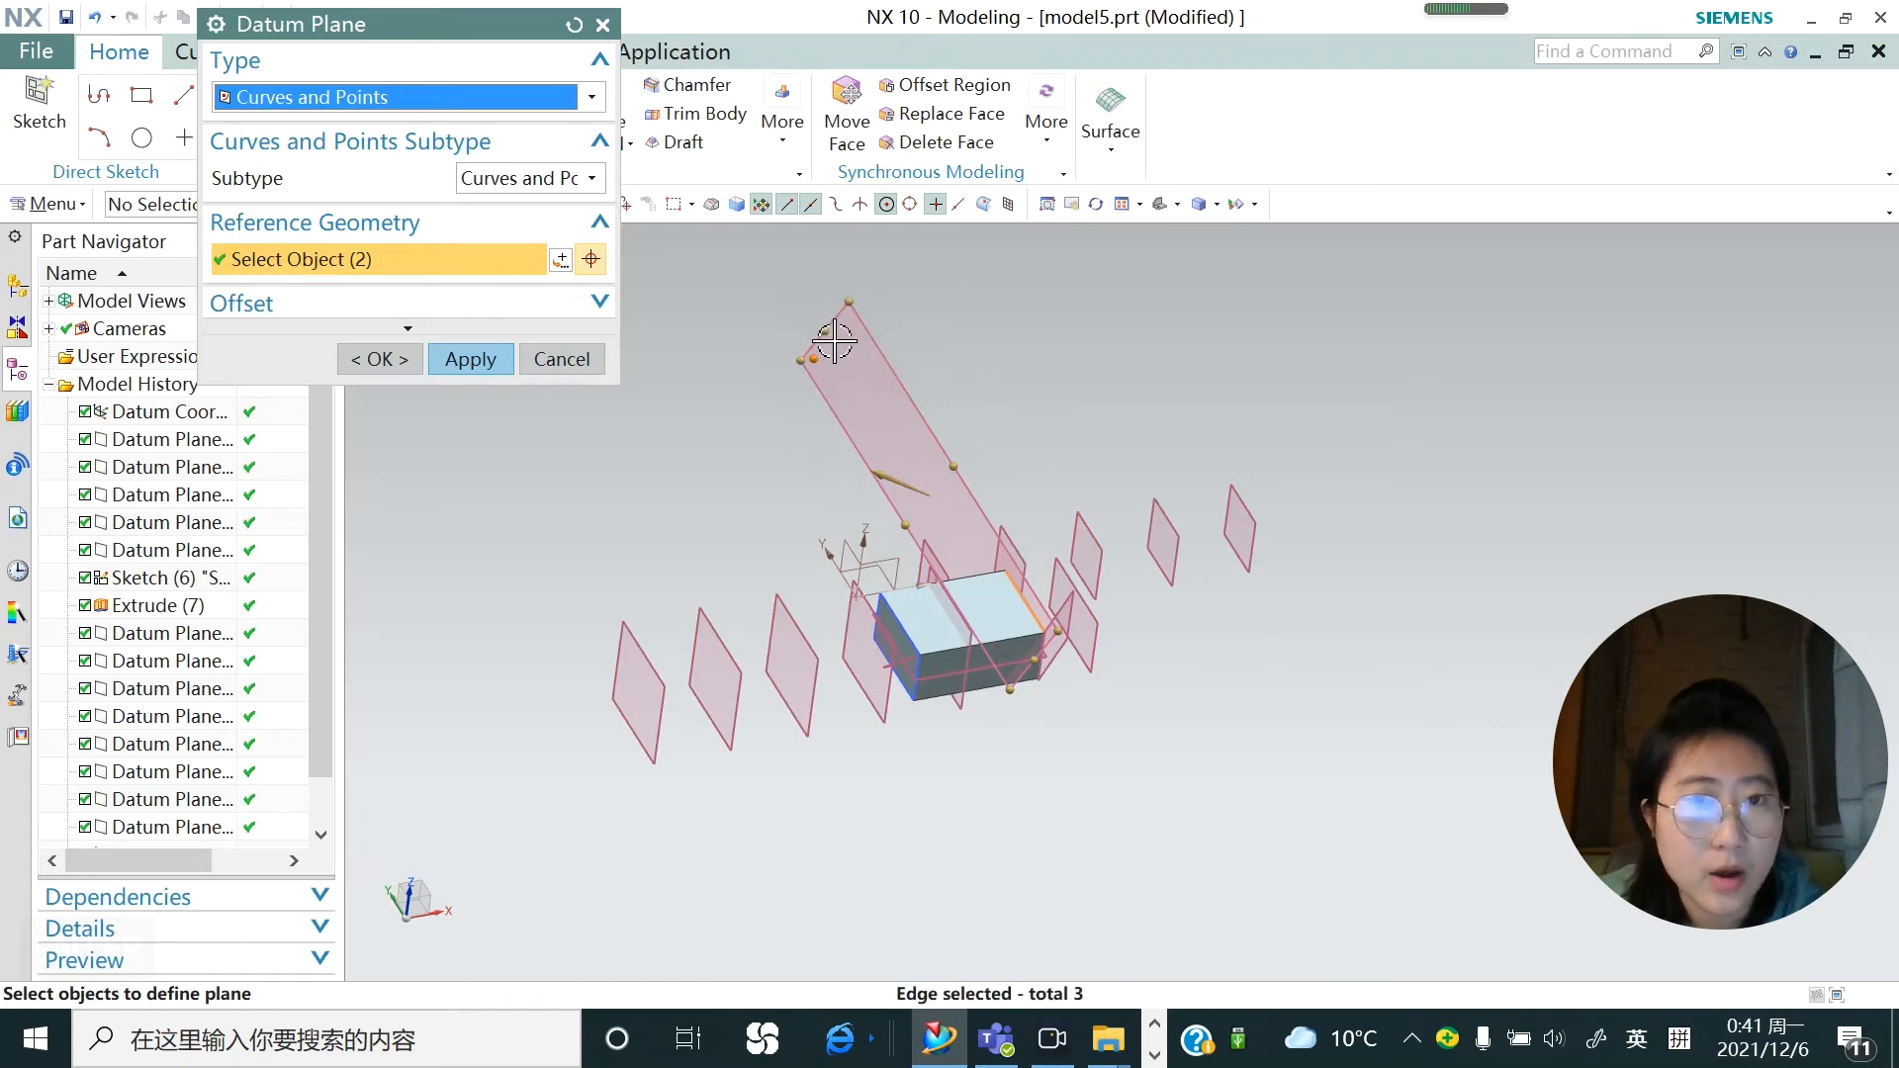
left_click(477, 362)
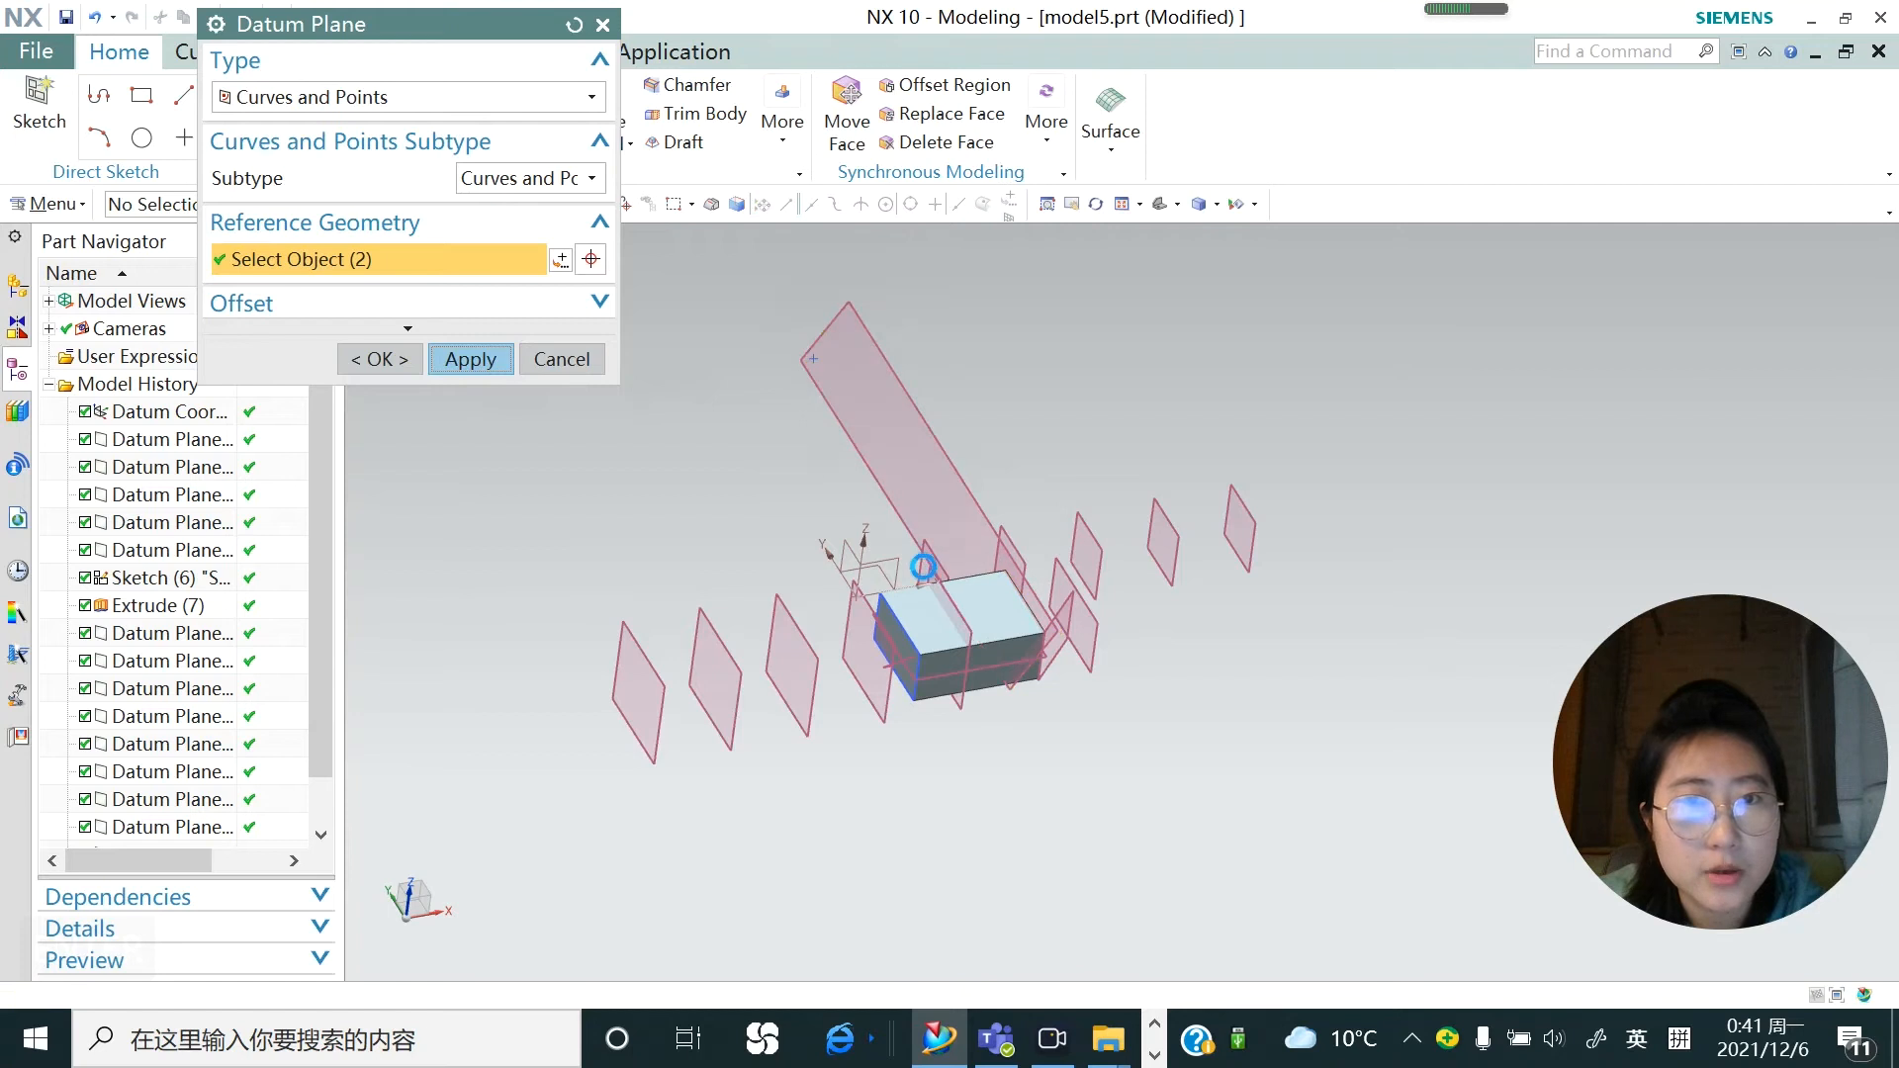
mouse_move(817, 502)
middle_mouse_down()
mouse_move(829, 531)
mouse_move(857, 506)
mouse_move(833, 528)
middle_mouse_up()
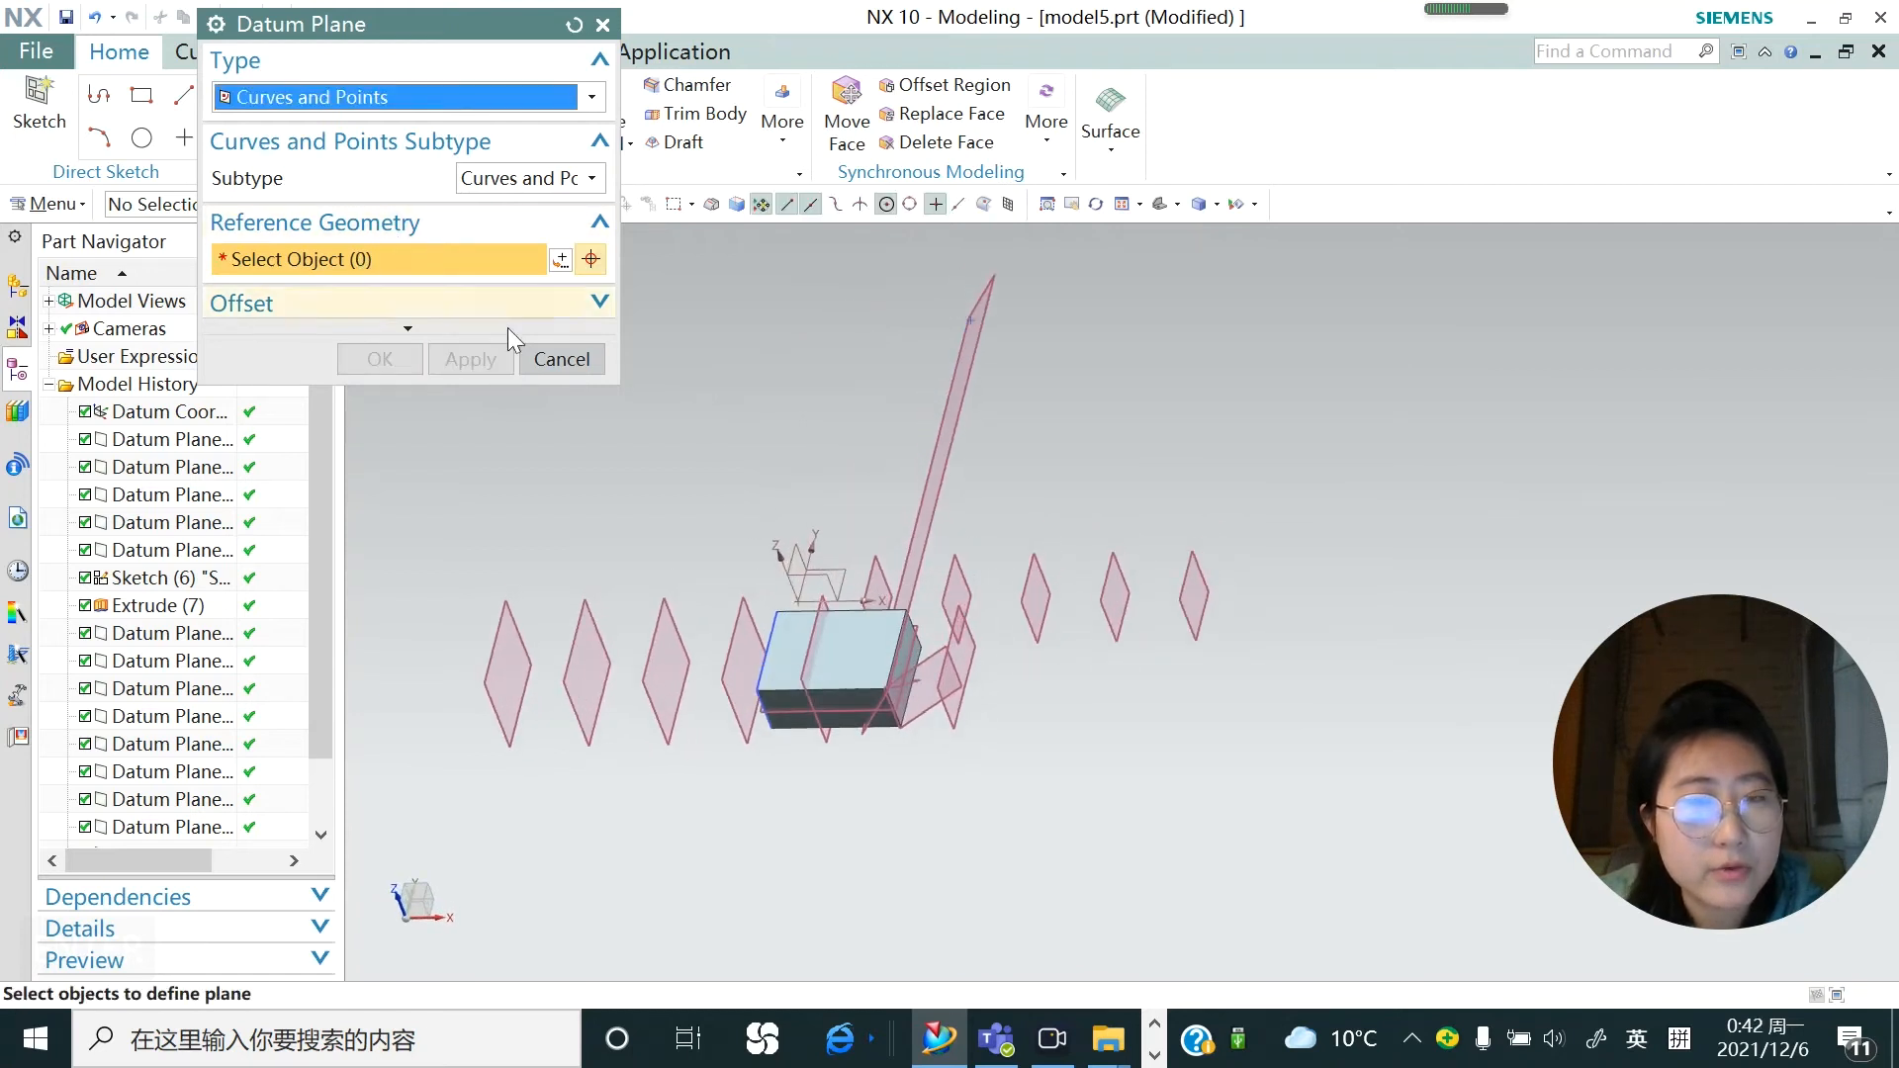
Reveal the additional Plane Orientation and Settings groups for the Curves and Points datum plane
scroll(859, 648, "up", 2)
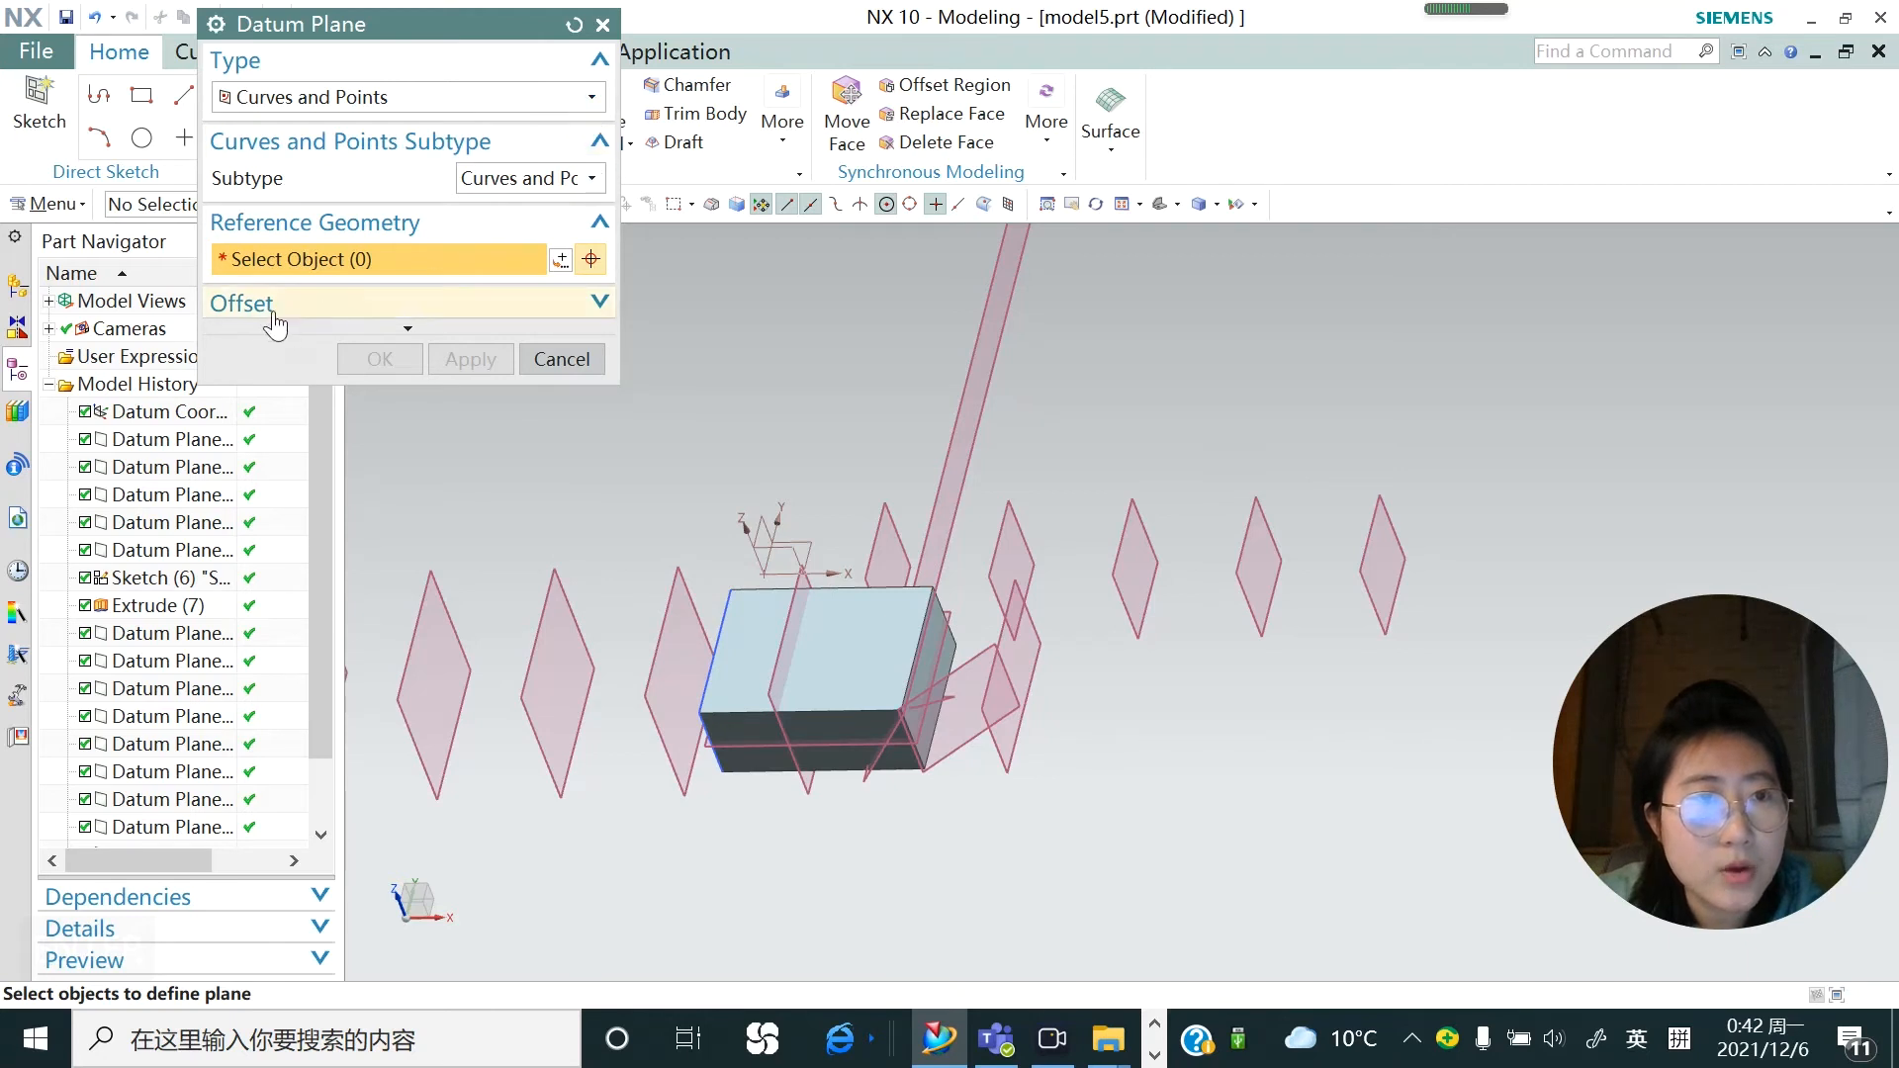
left_click(418, 330)
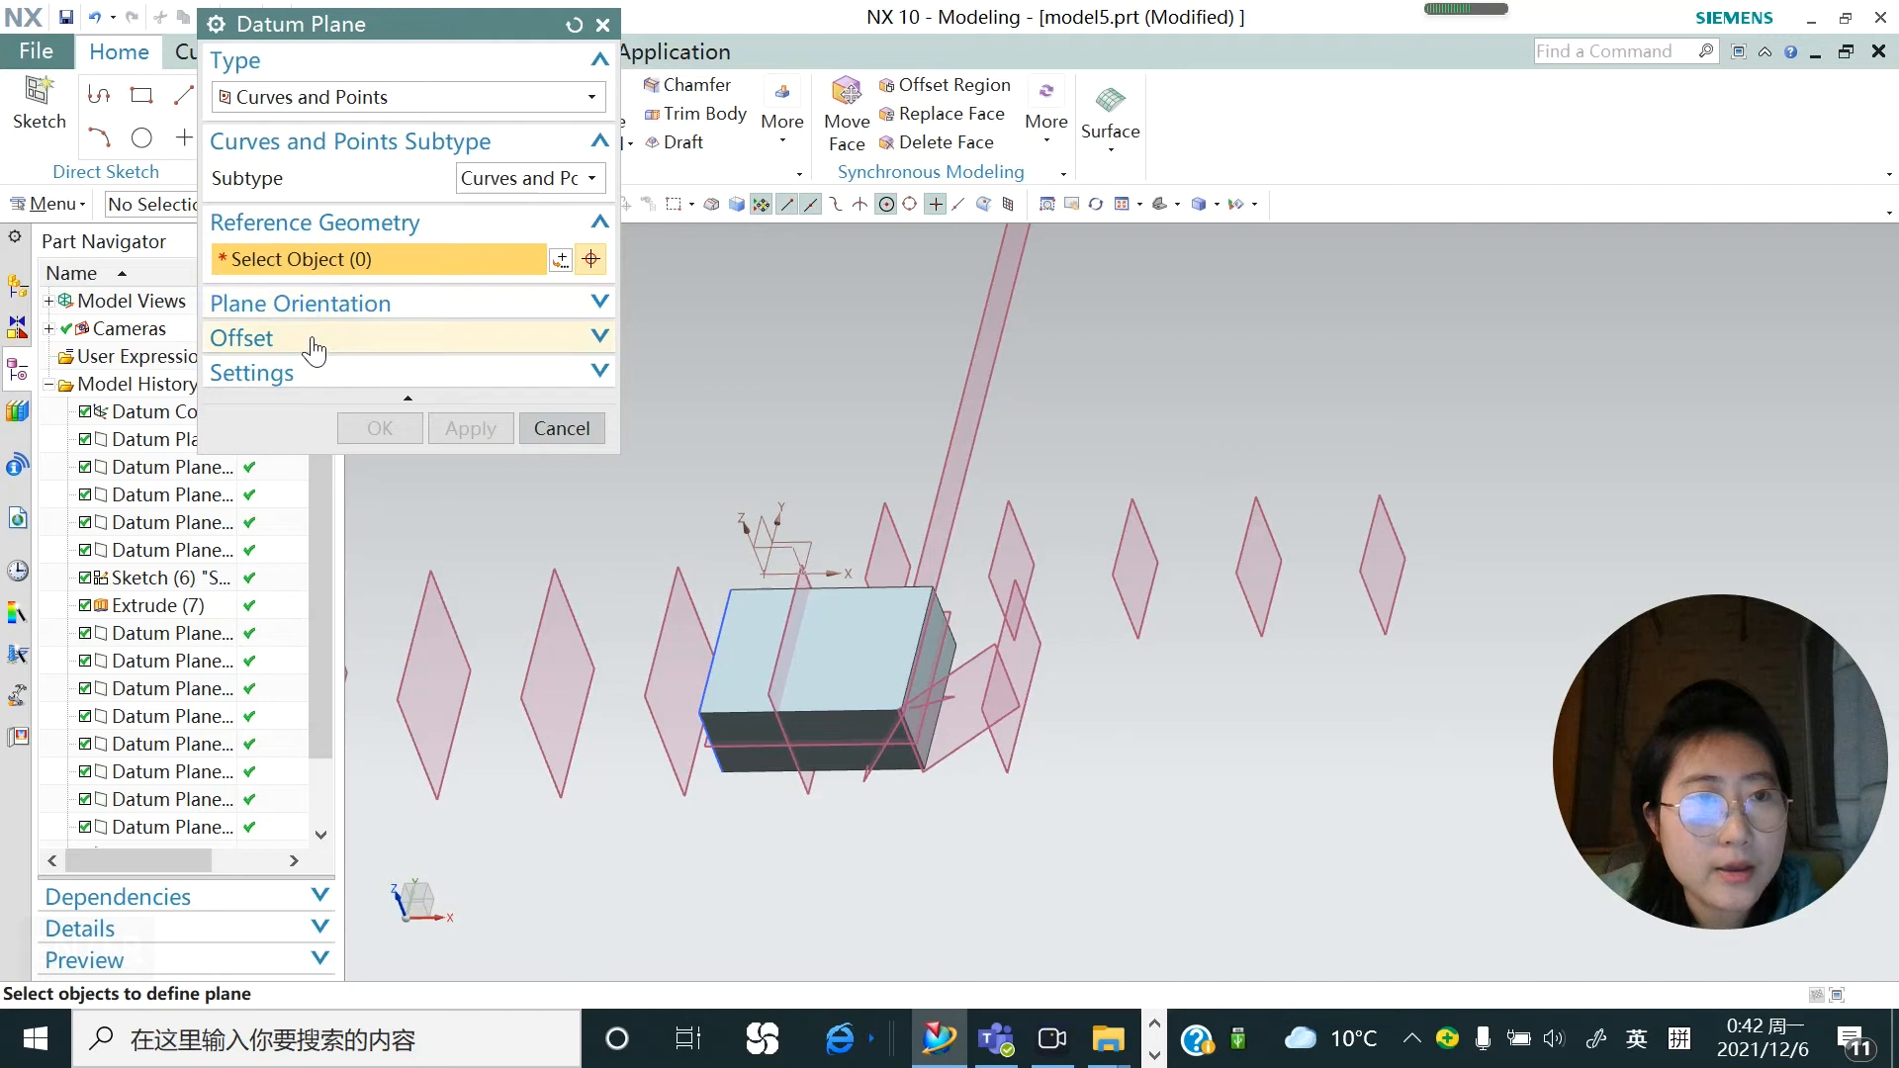
scroll(979, 554, "down", 3)
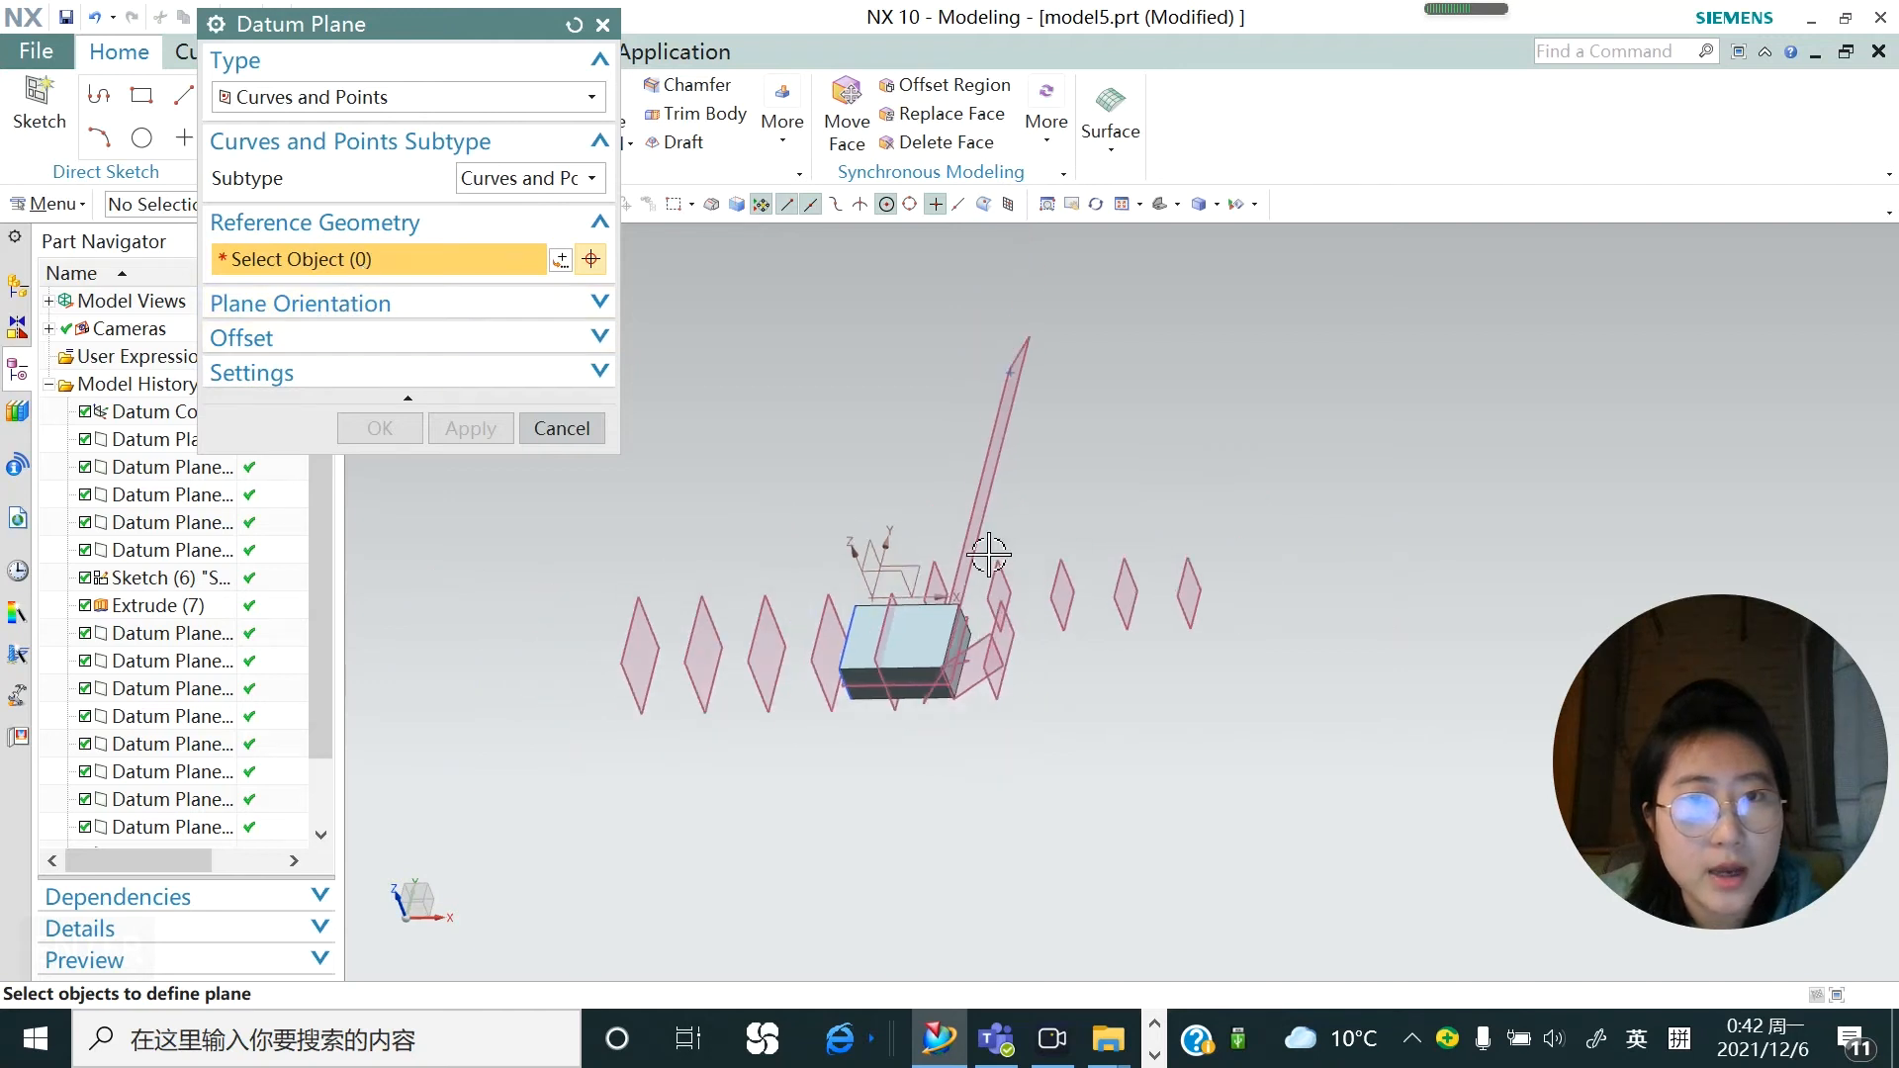
Reference the free point and the top edge of the block's end face for a new Curves and Points datum plane
scroll(990, 362, "up", 2)
left_click(1017, 332)
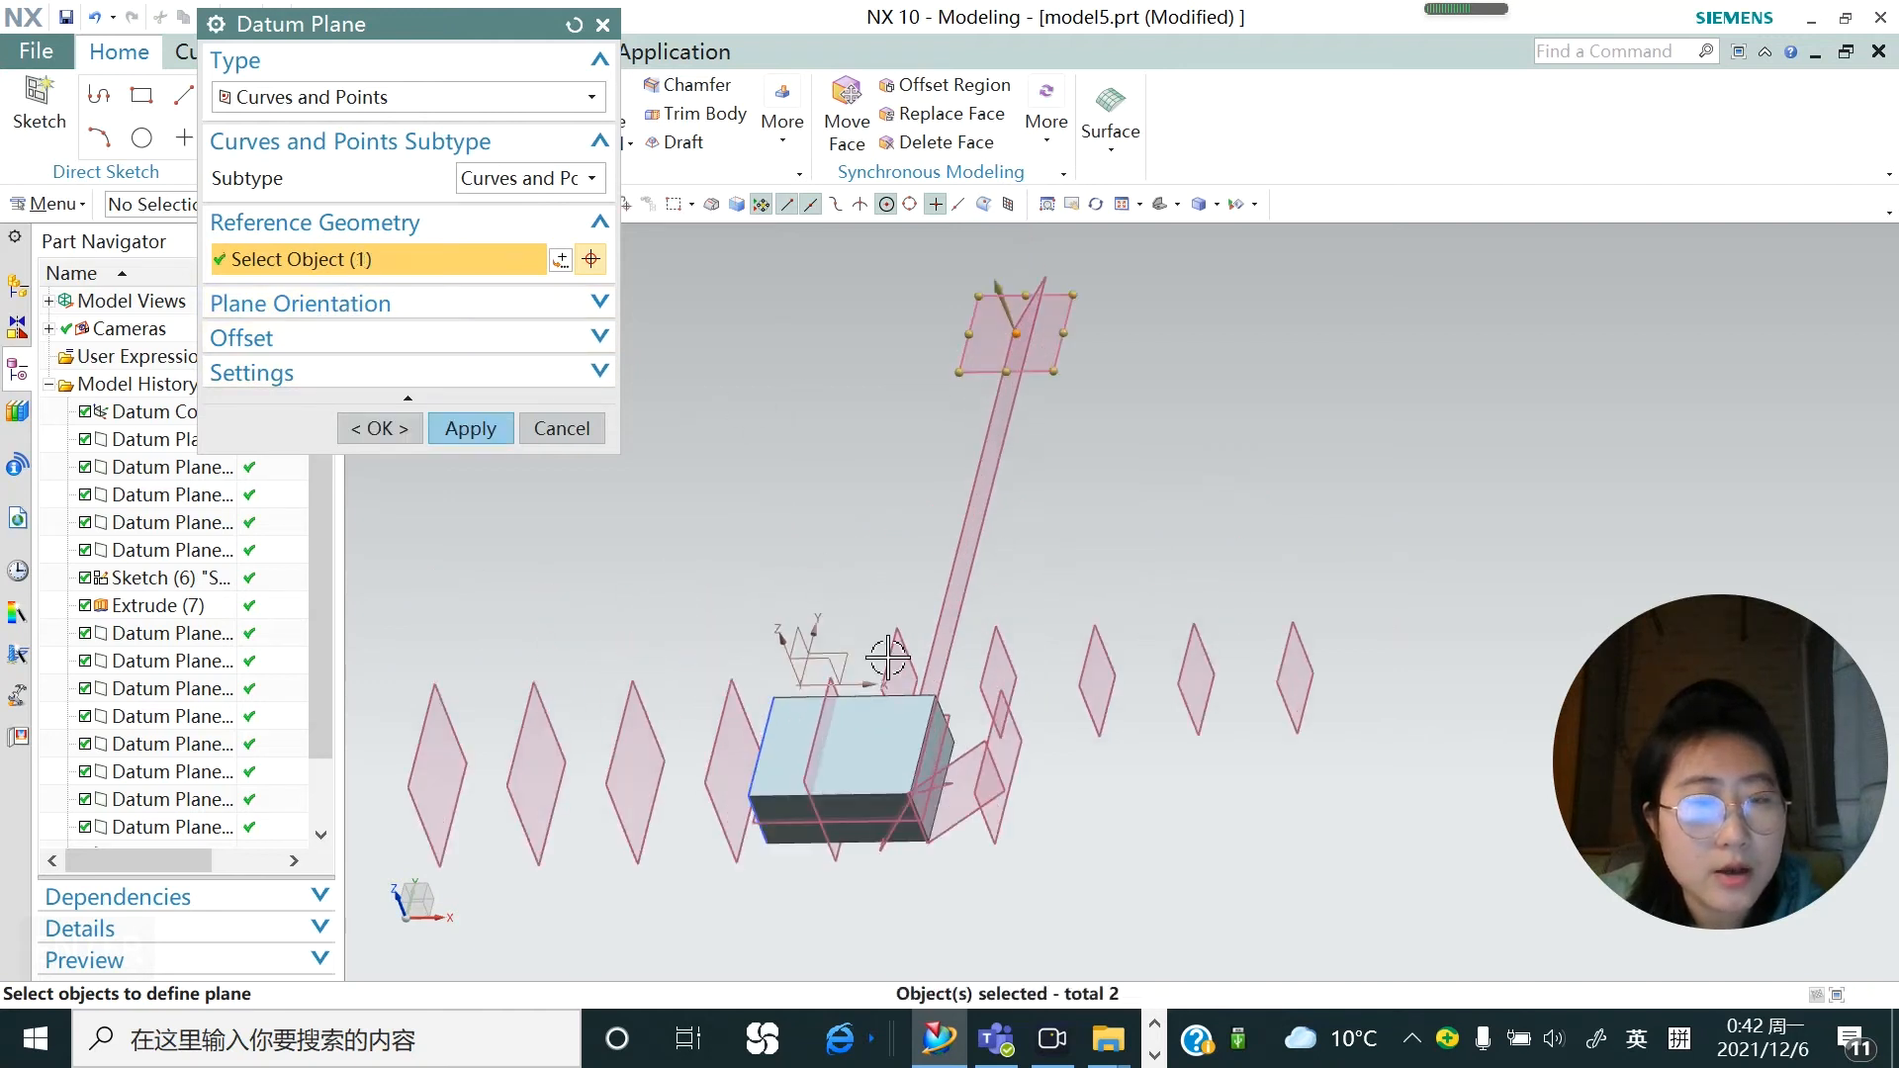
scroll(929, 717, "up", 5)
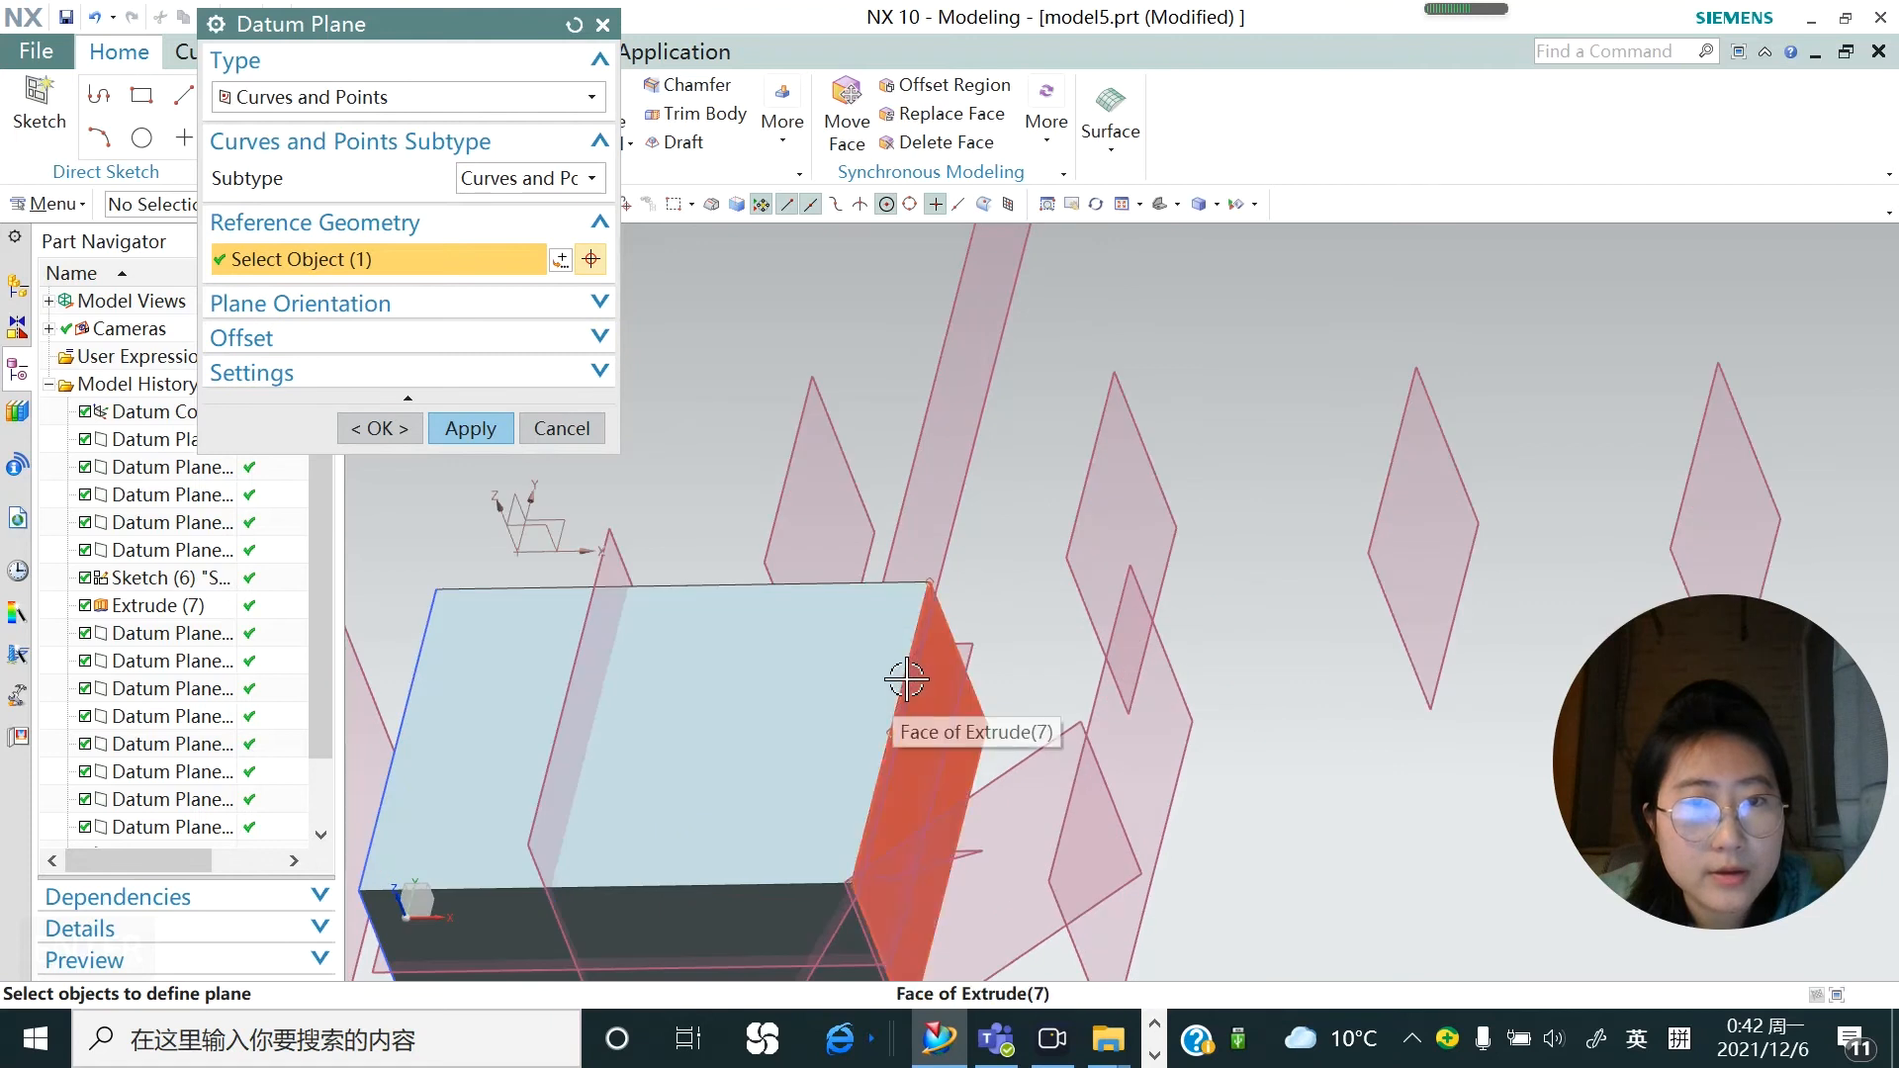
left_click(903, 678)
scroll(979, 707, "down", 3)
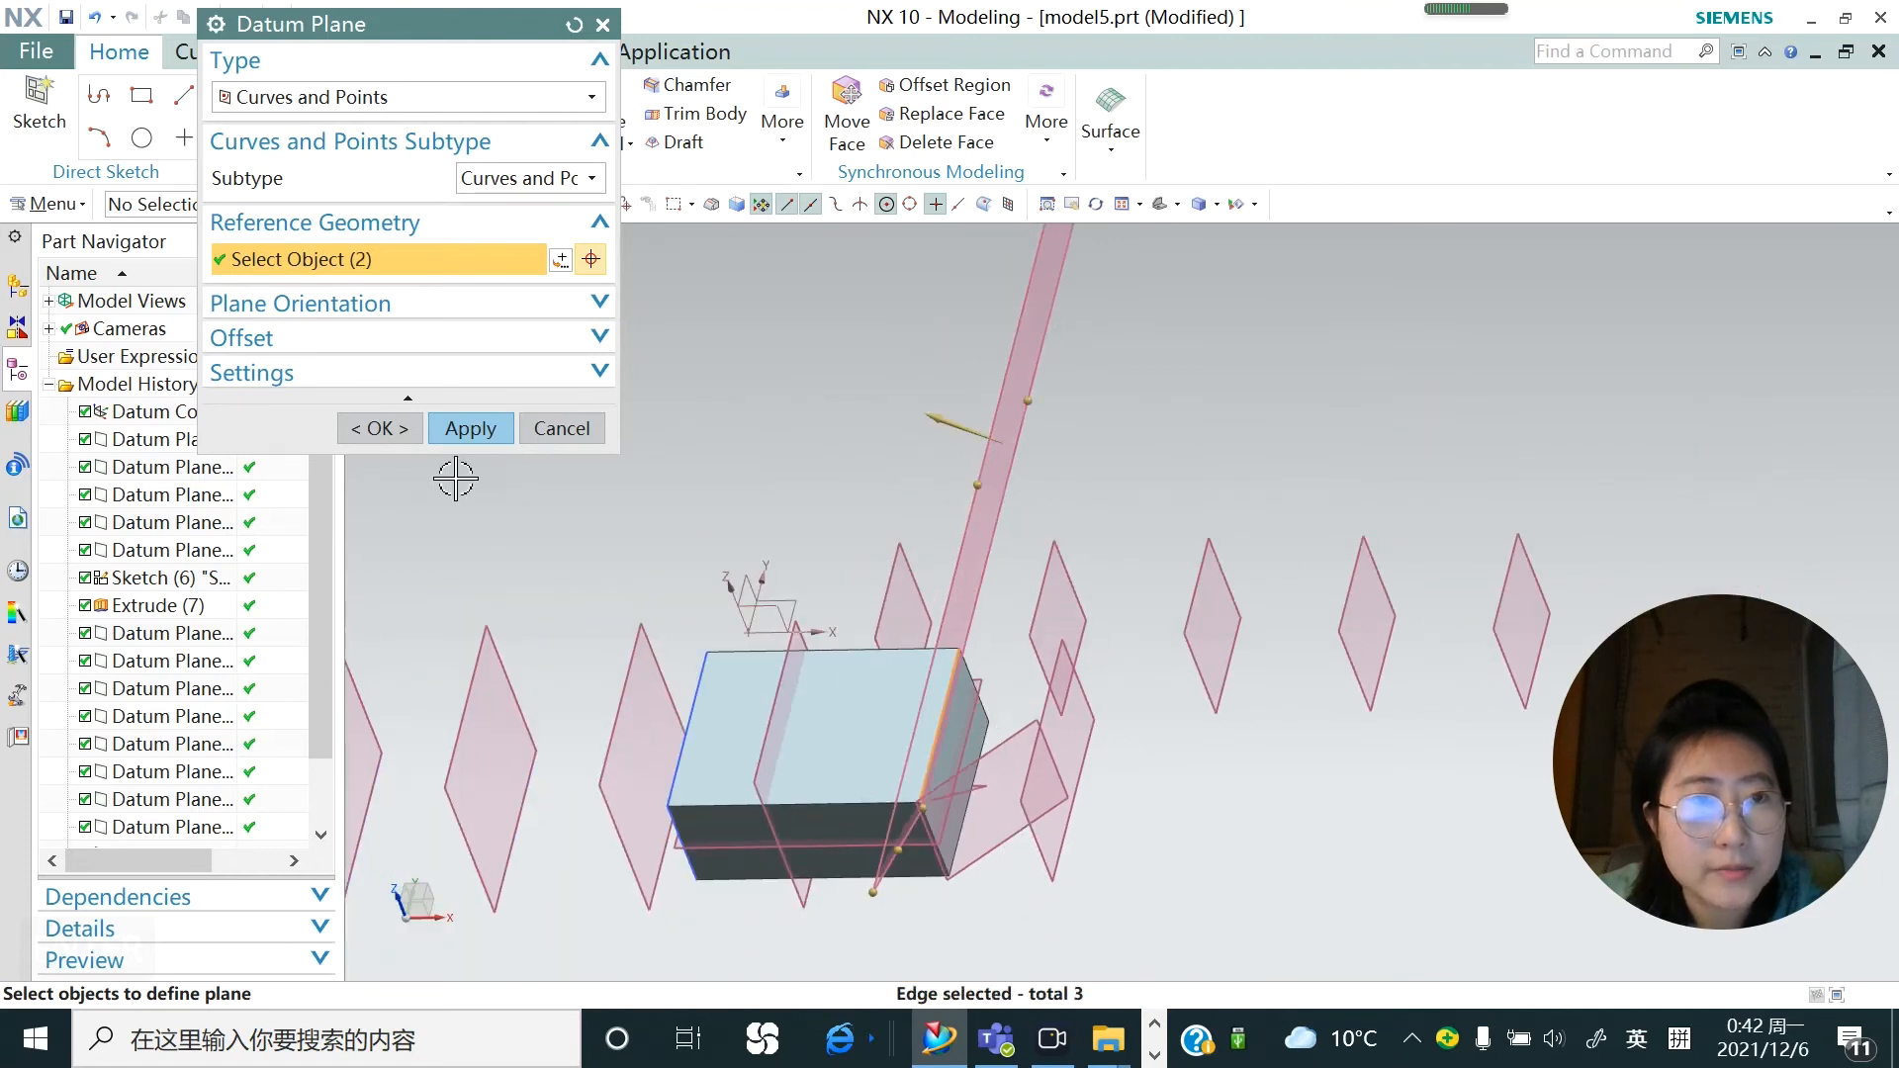
Enable the offset for the Curves and Points datum plane and set its distance to 5 mm
left_click(522, 341)
left_click(224, 374)
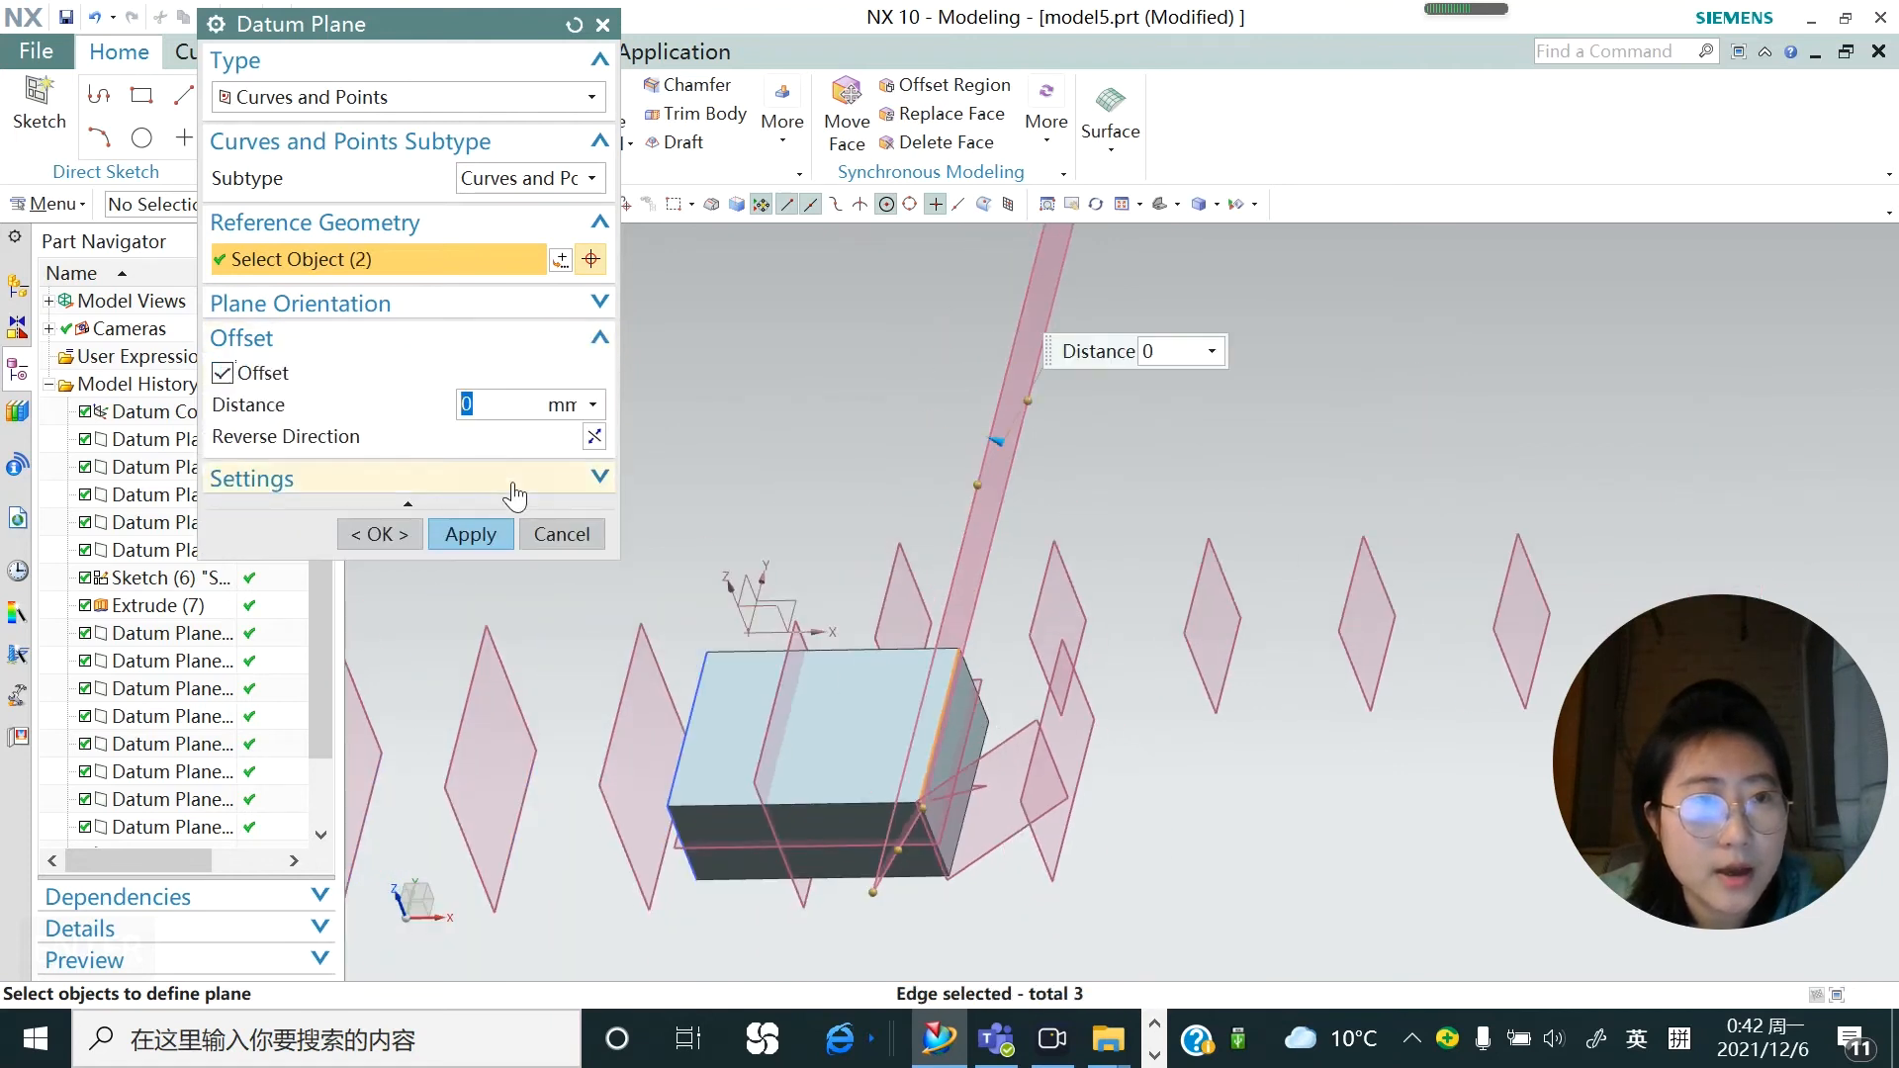
scroll(843, 678, "down", 1)
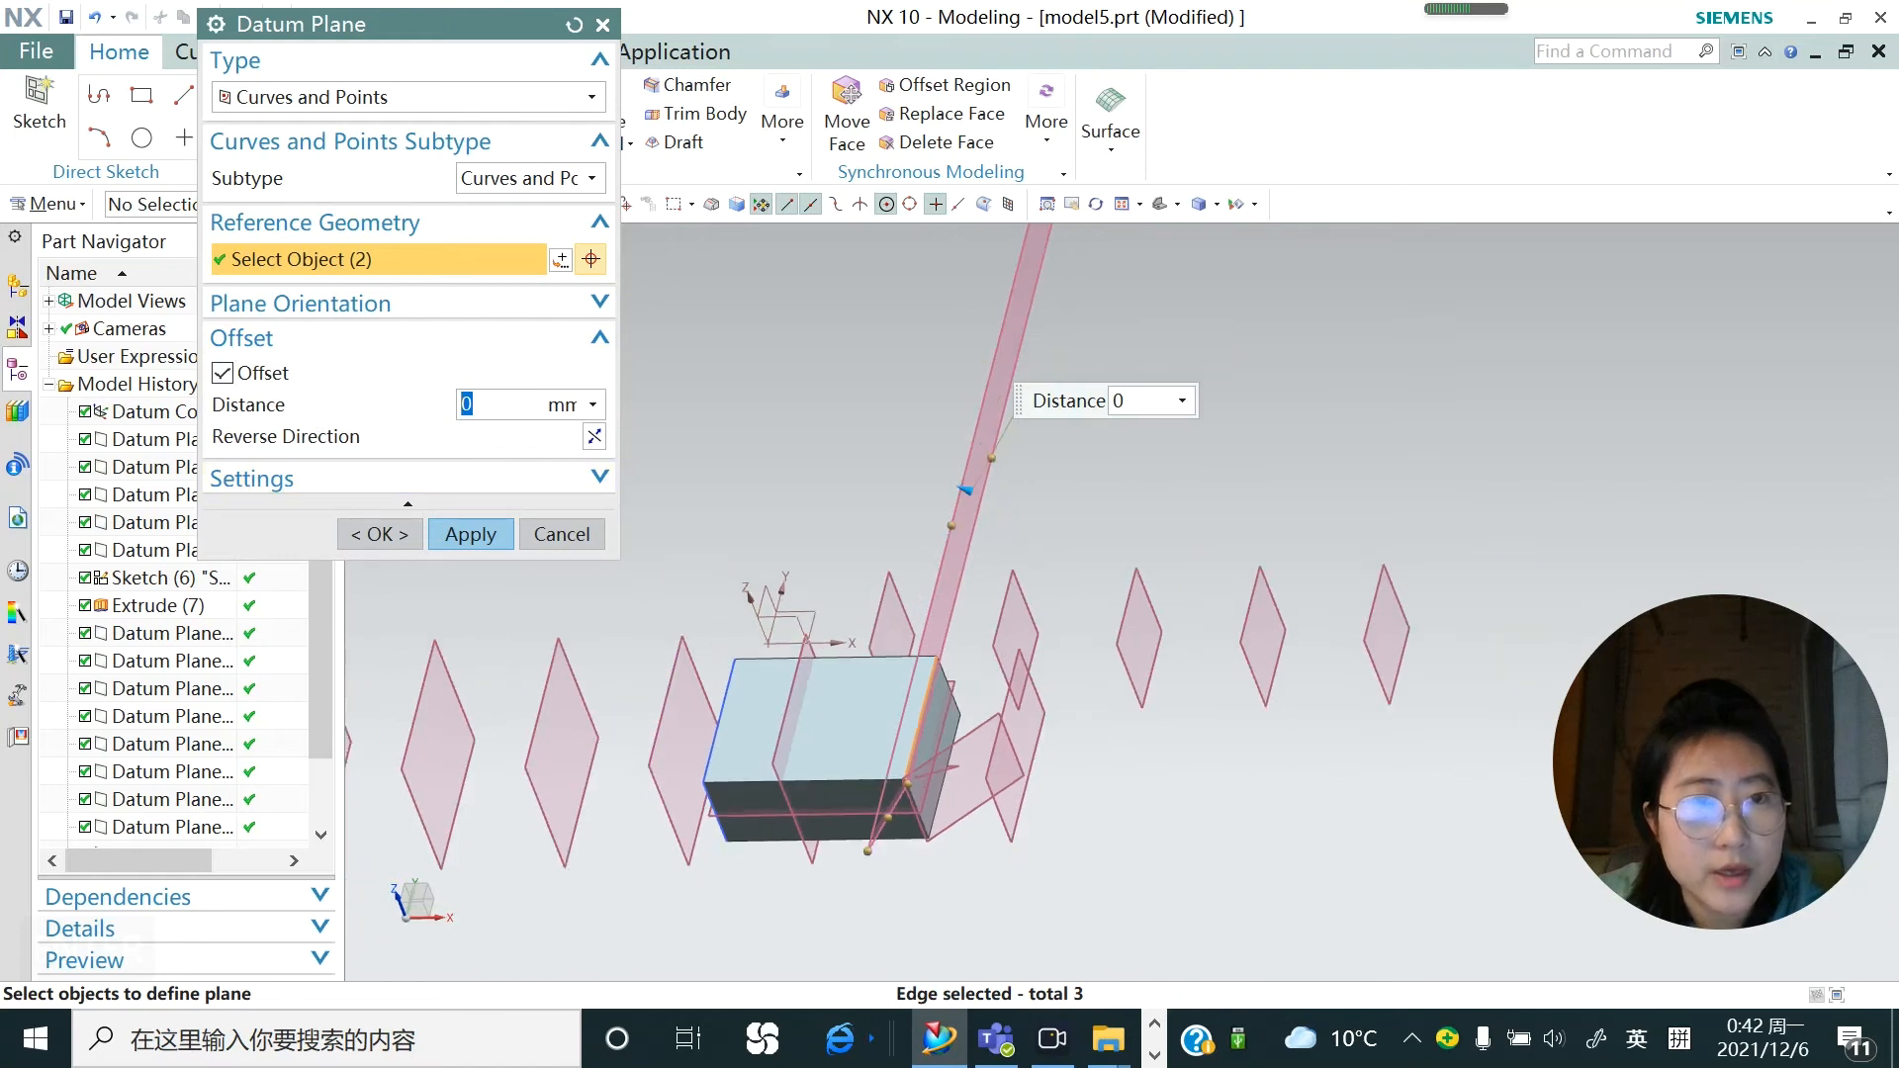
type("5")
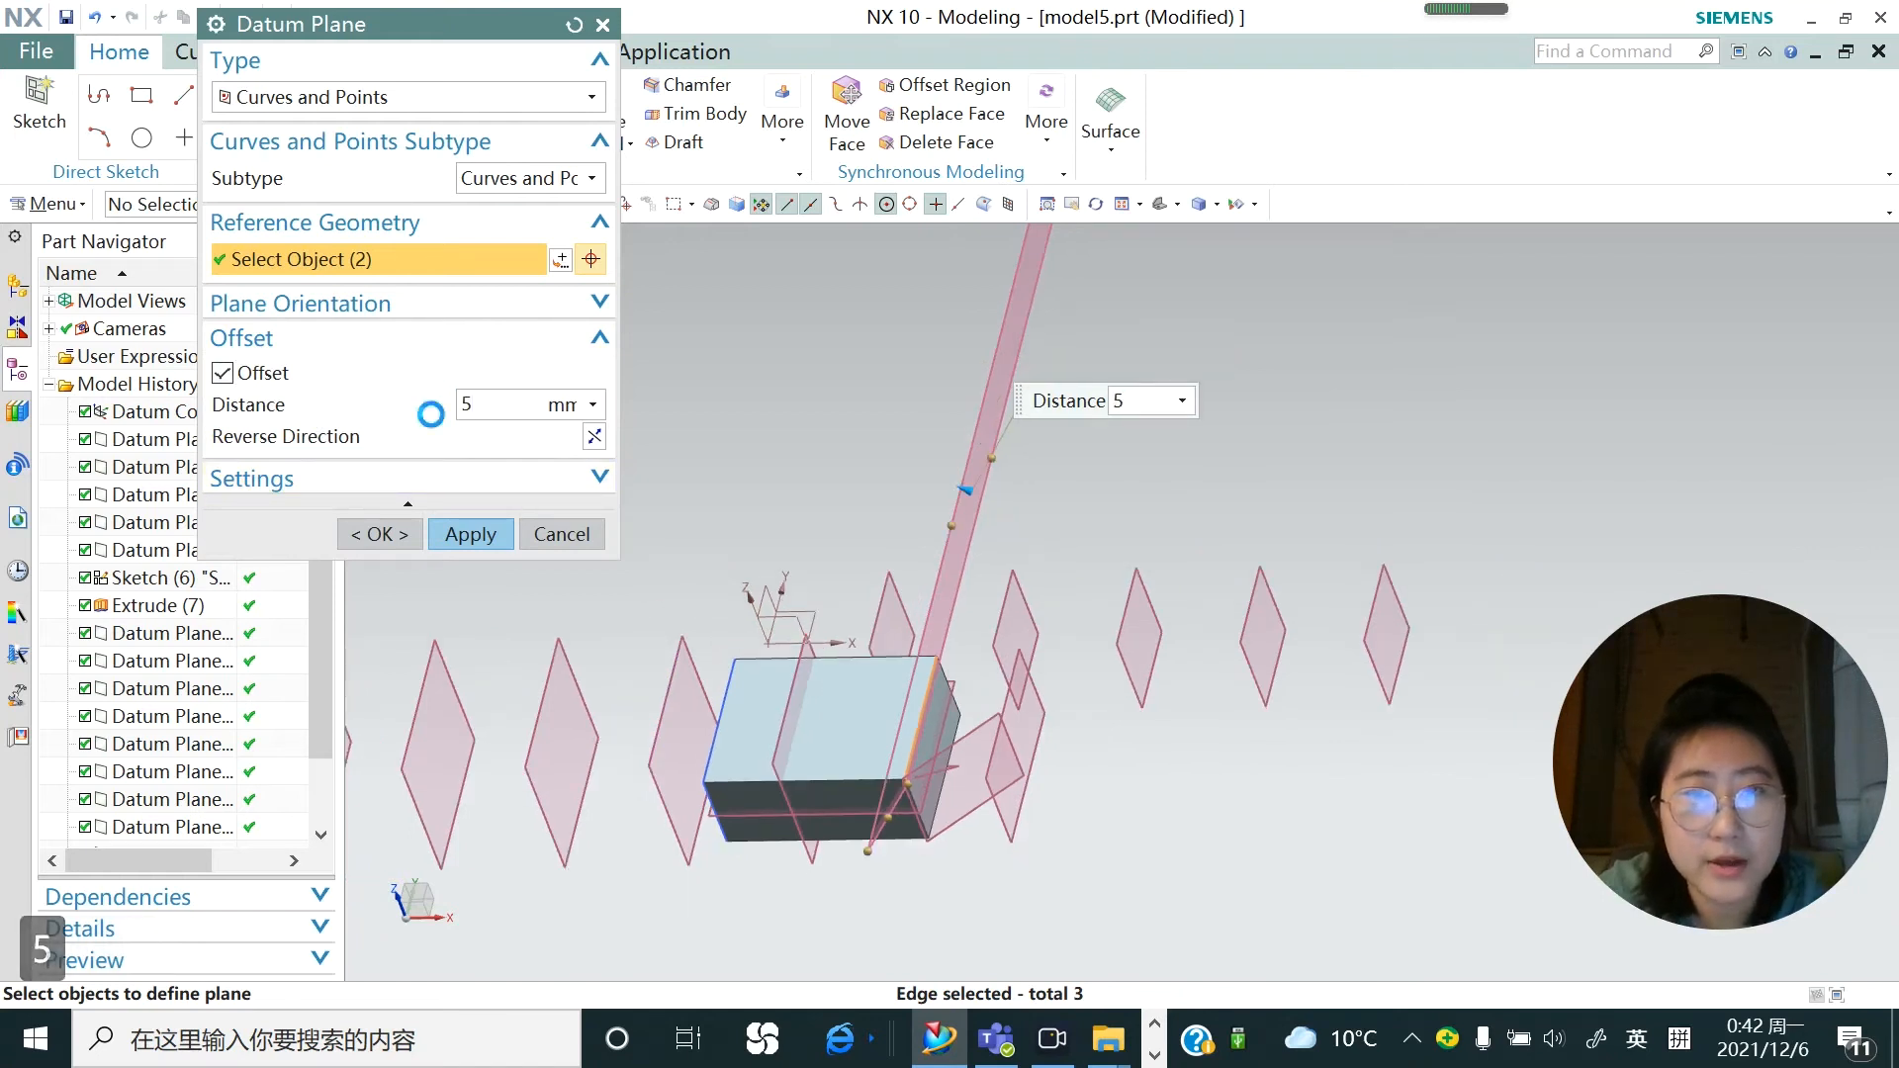
key("Return")
middle_click_drag(1002, 643, 1018, 593)
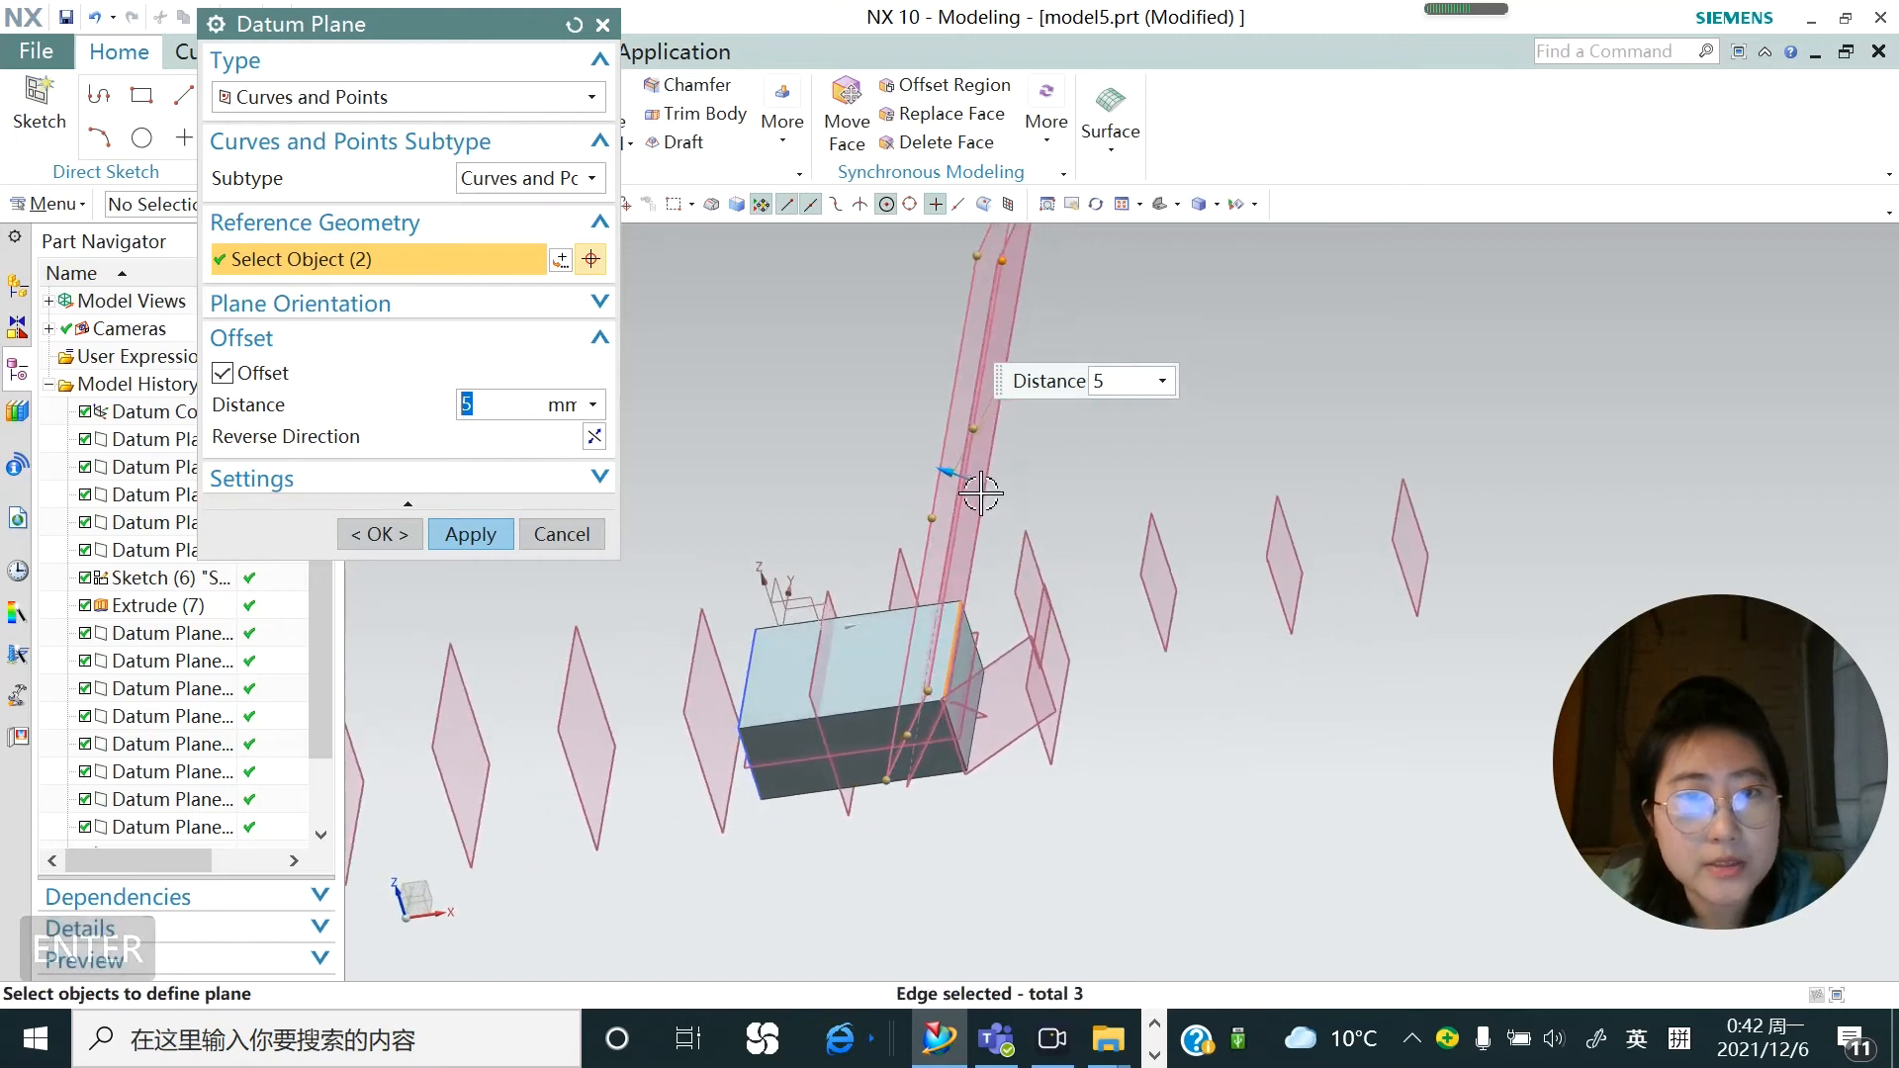
Reverse the offset direction and create the offset Curves and Points datum plane
left_click(935, 465)
left_click(594, 438)
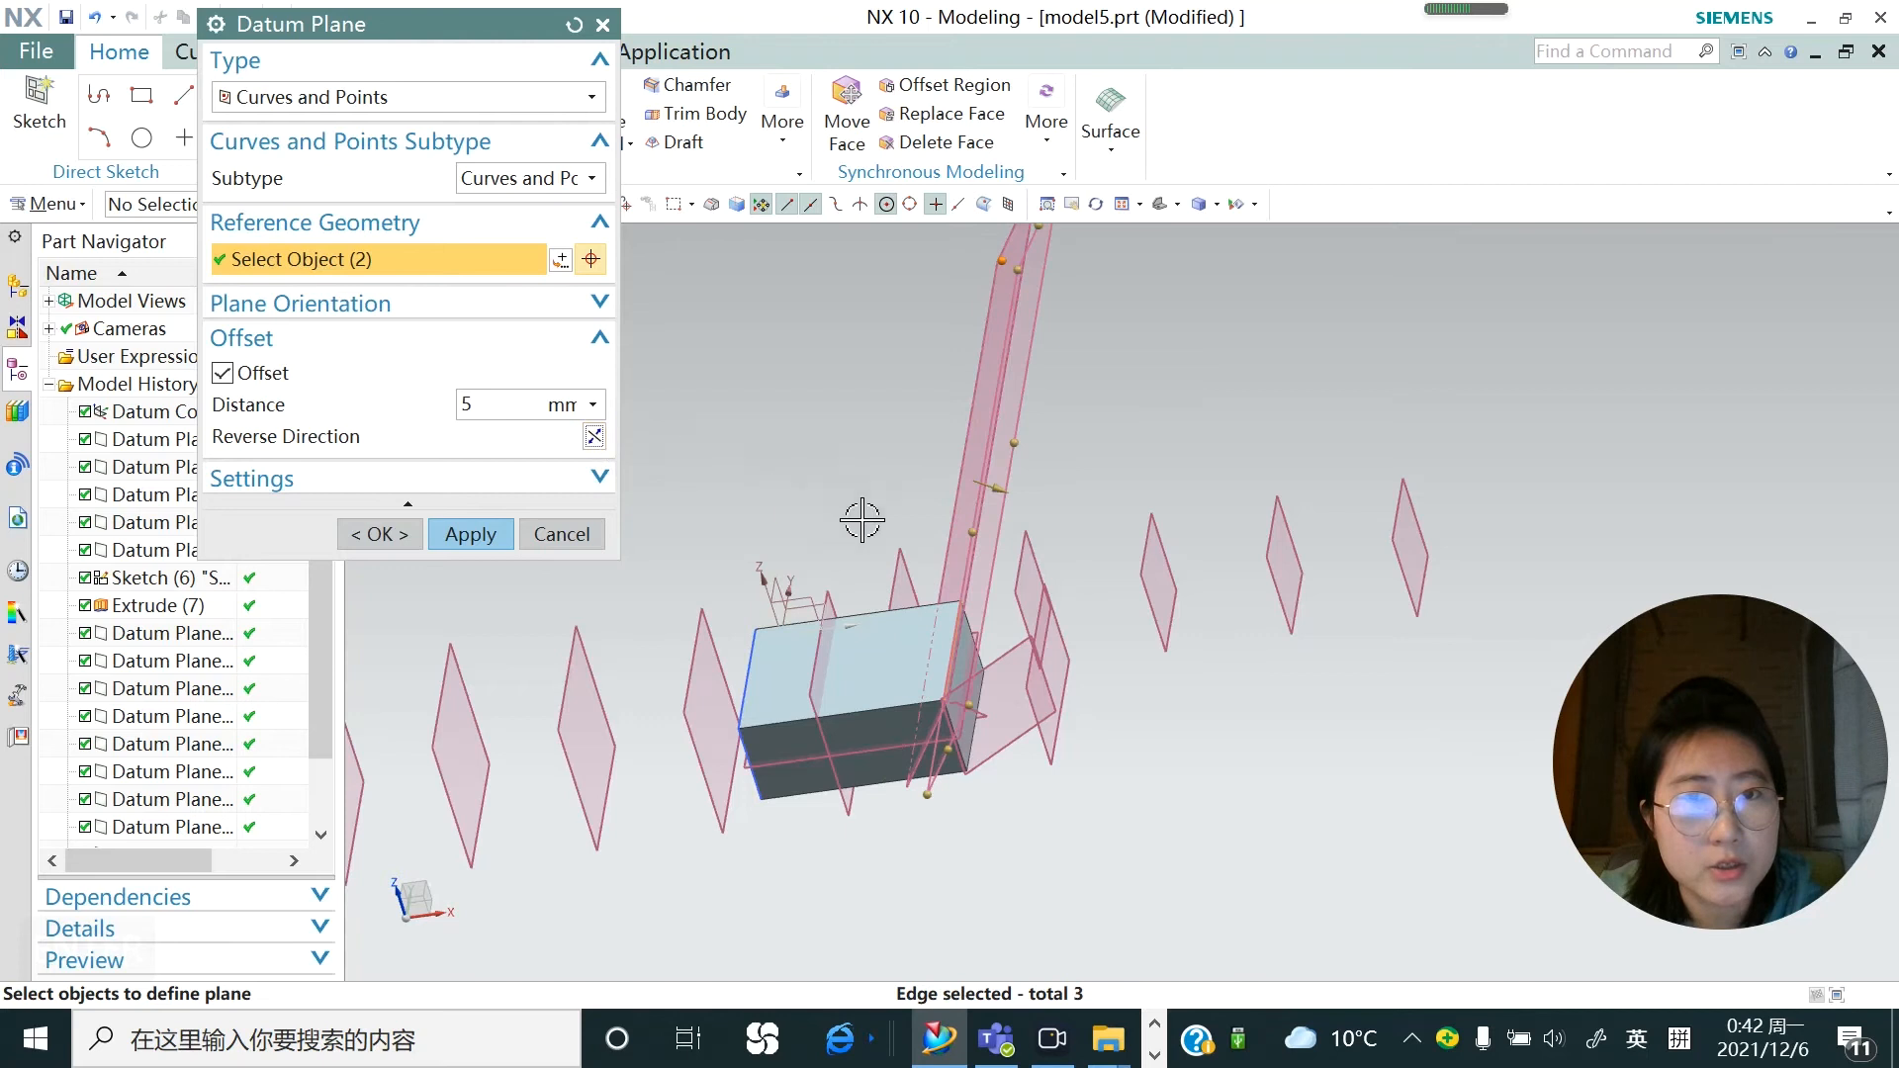
middle_click_drag(907, 566, 903, 590)
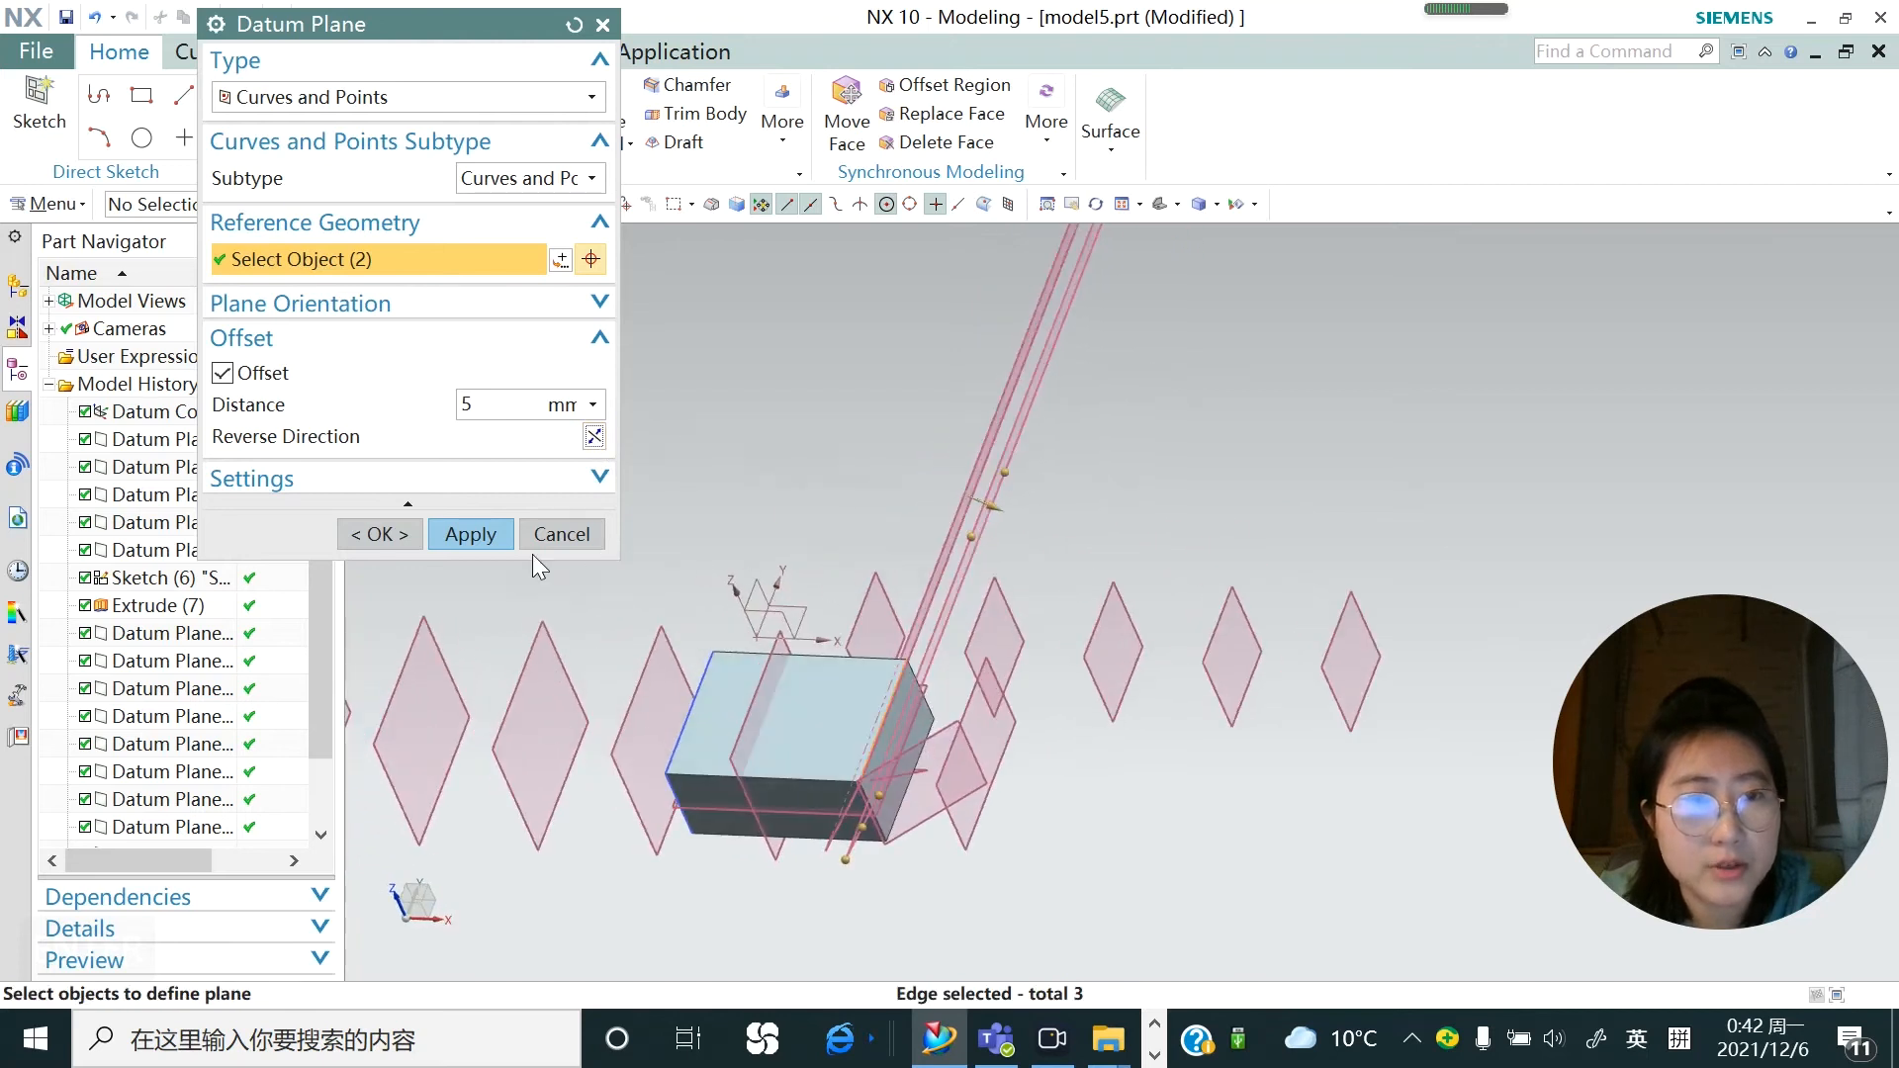
left_click(484, 537)
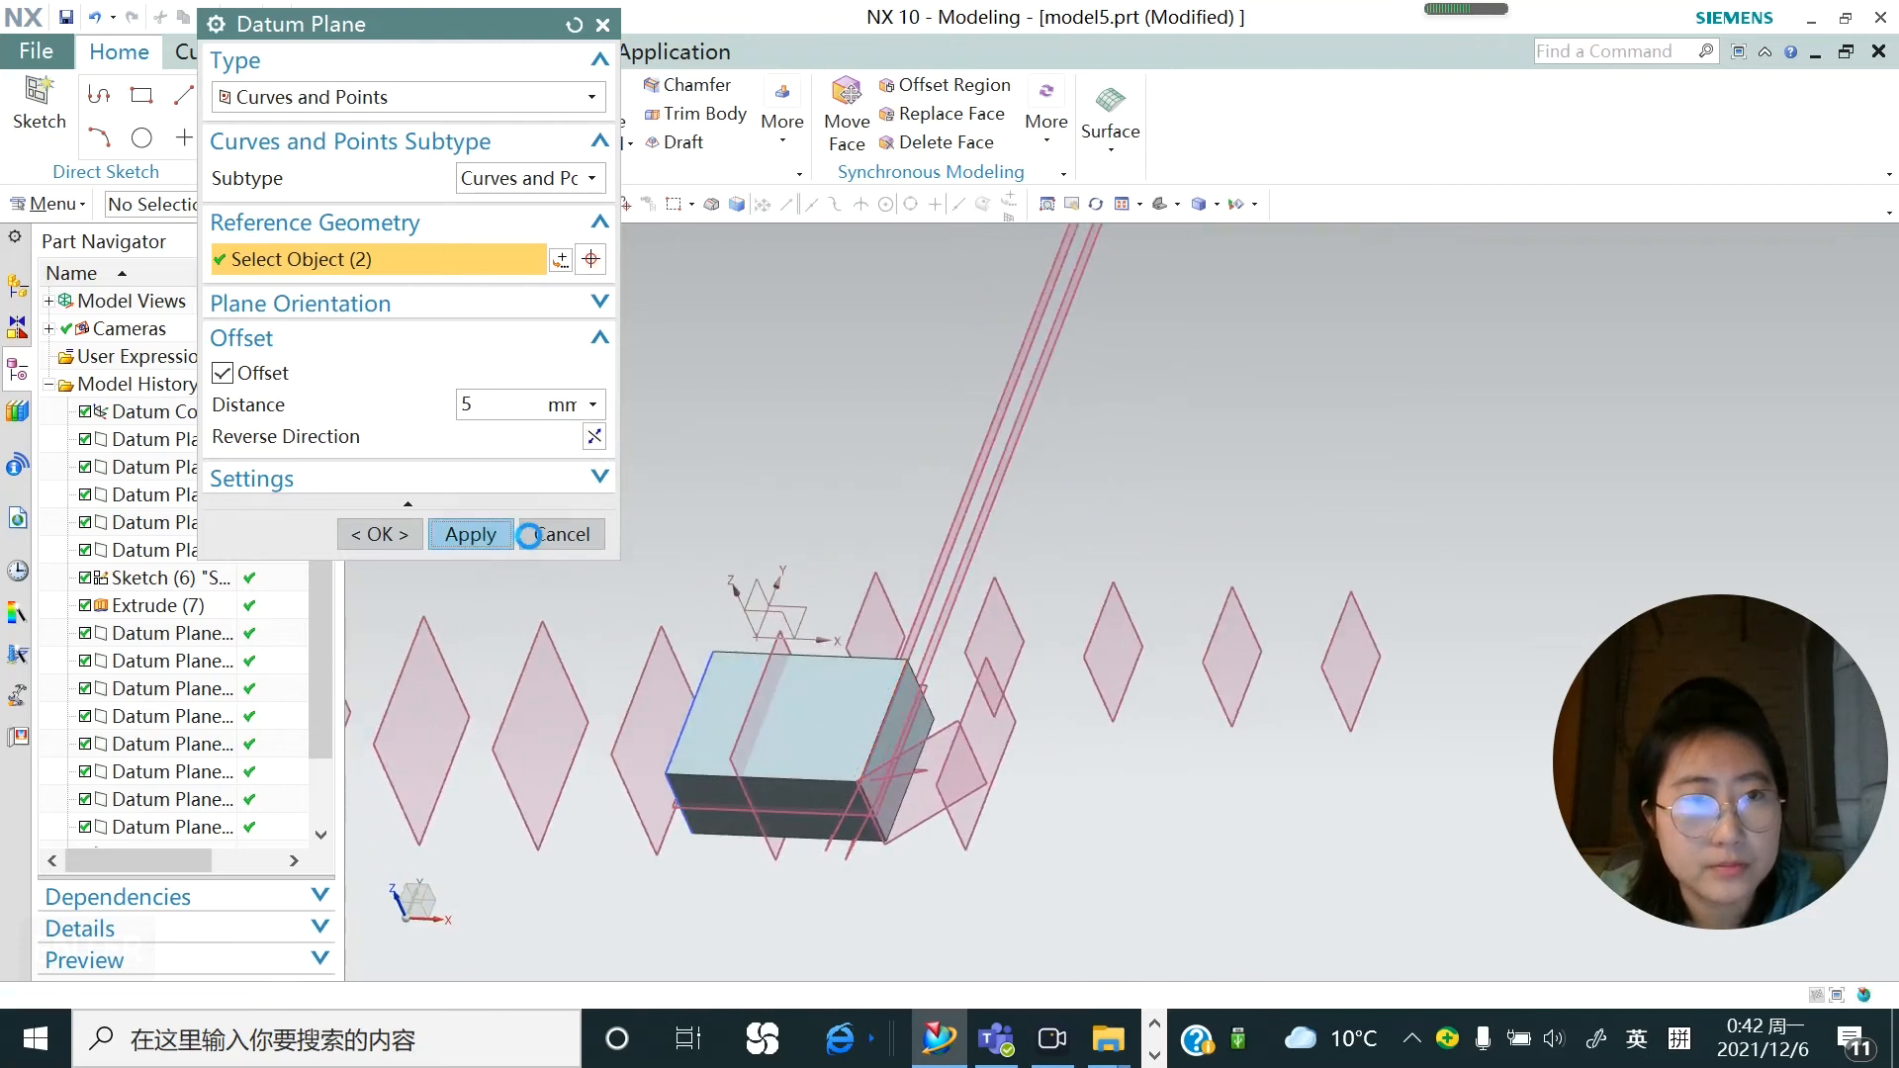
Define a Two Lines datum plane from the top face's rear edge and its adjacent edge at the block's end face
left_click(584, 98)
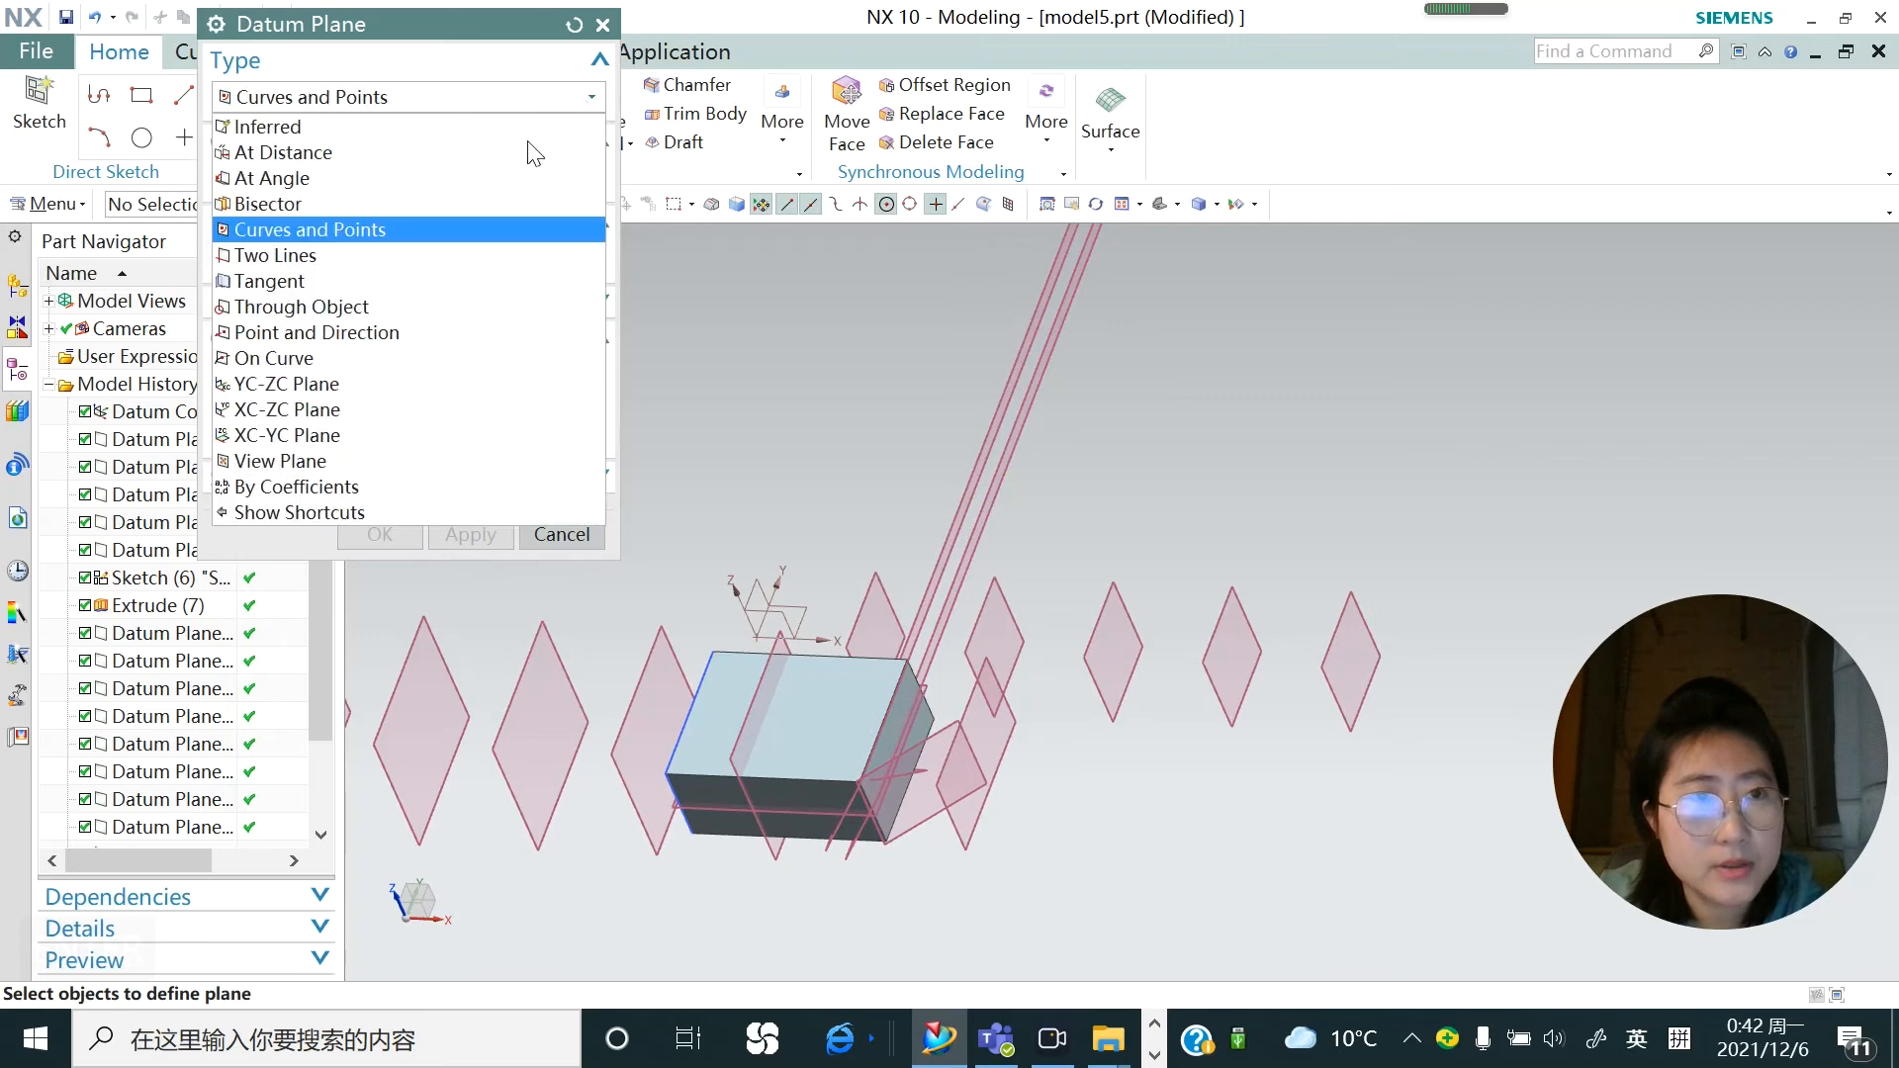
left_click(351, 255)
middle_click_drag(1148, 659, 1003, 749)
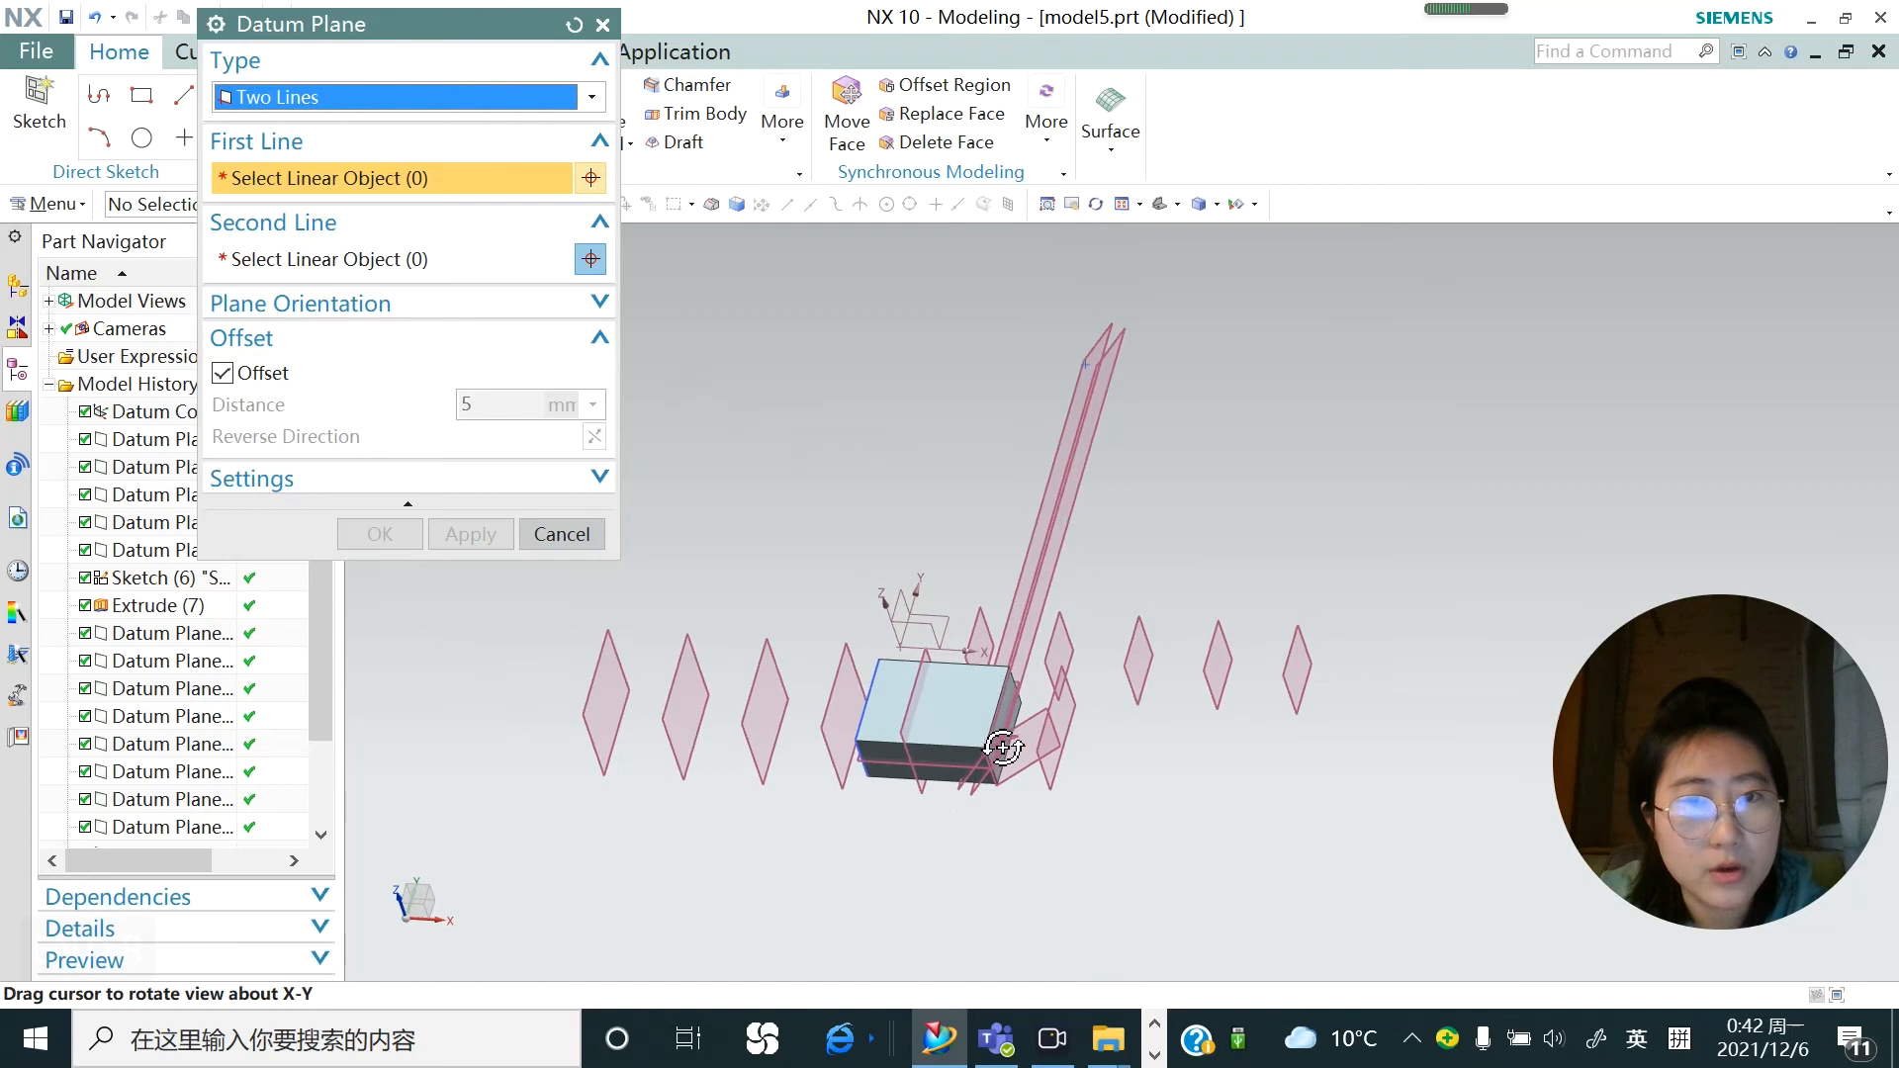
scroll(1003, 749, "up", 4)
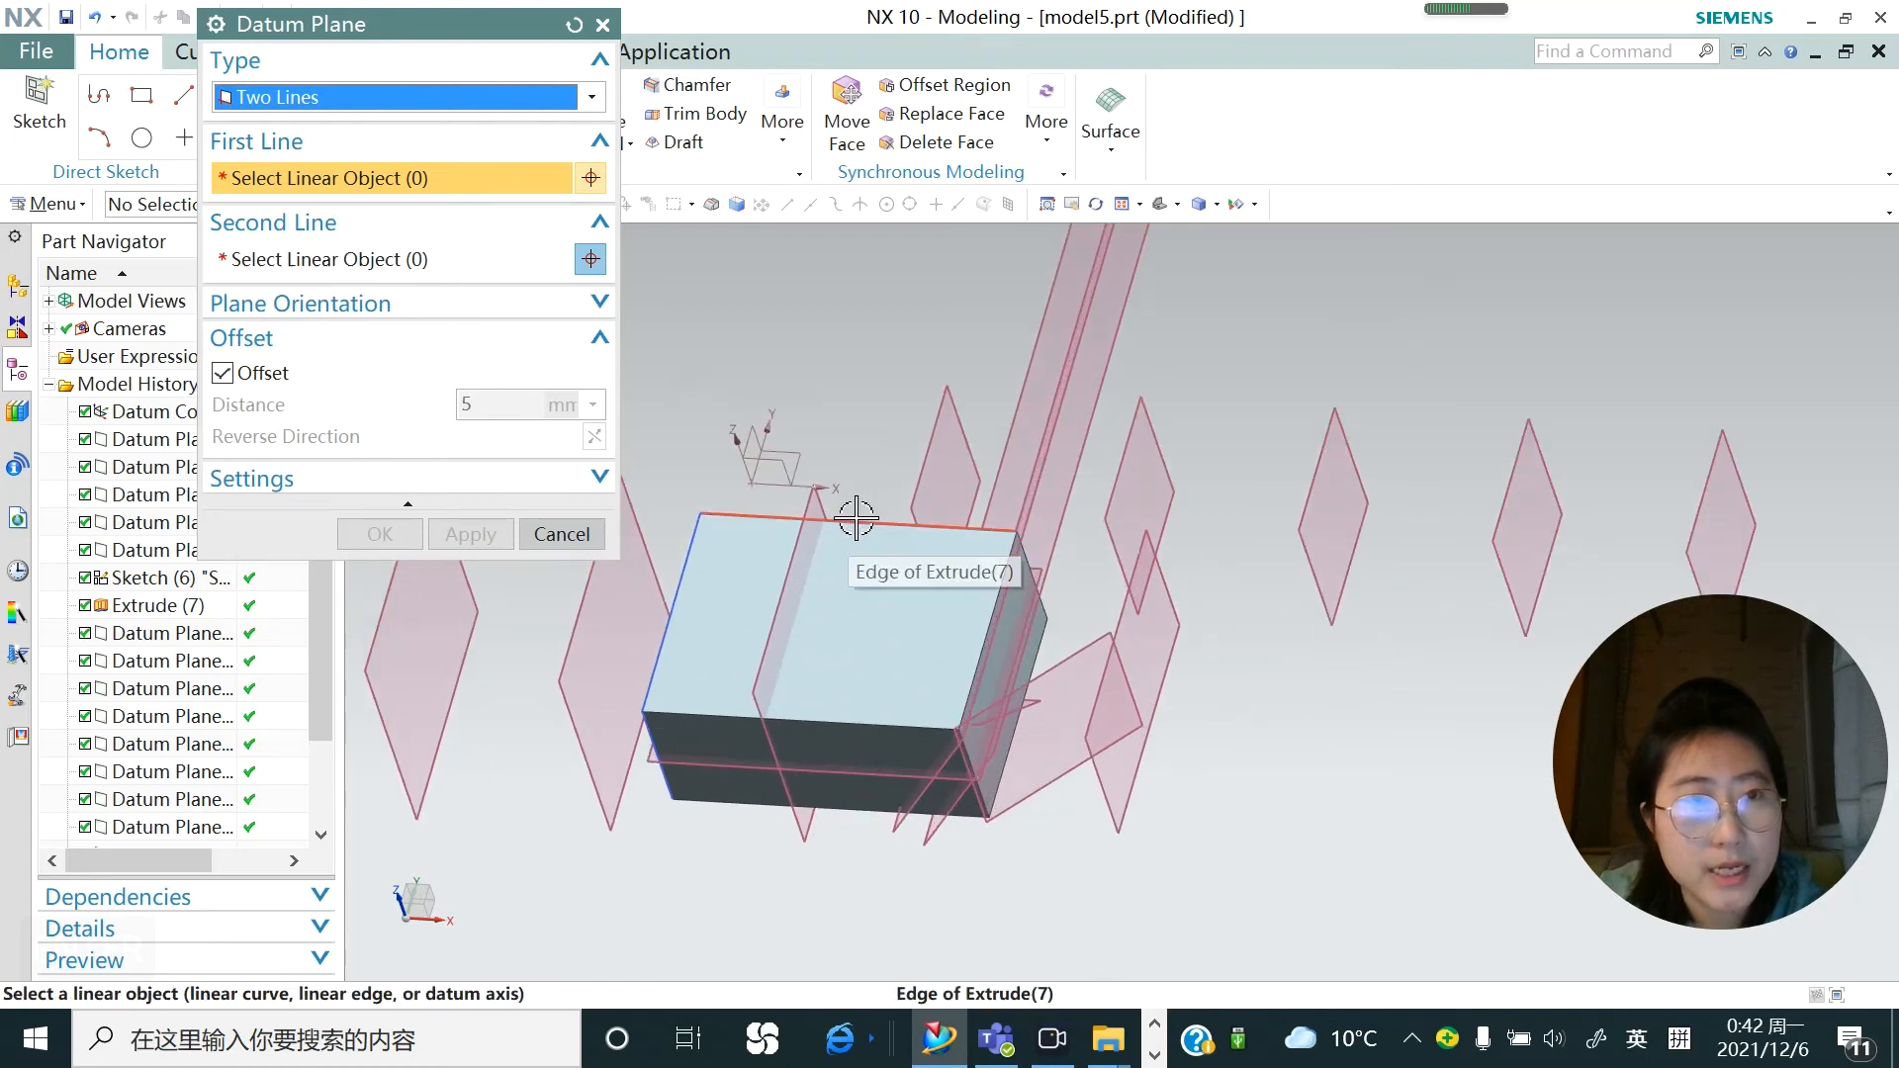
left_click(857, 519)
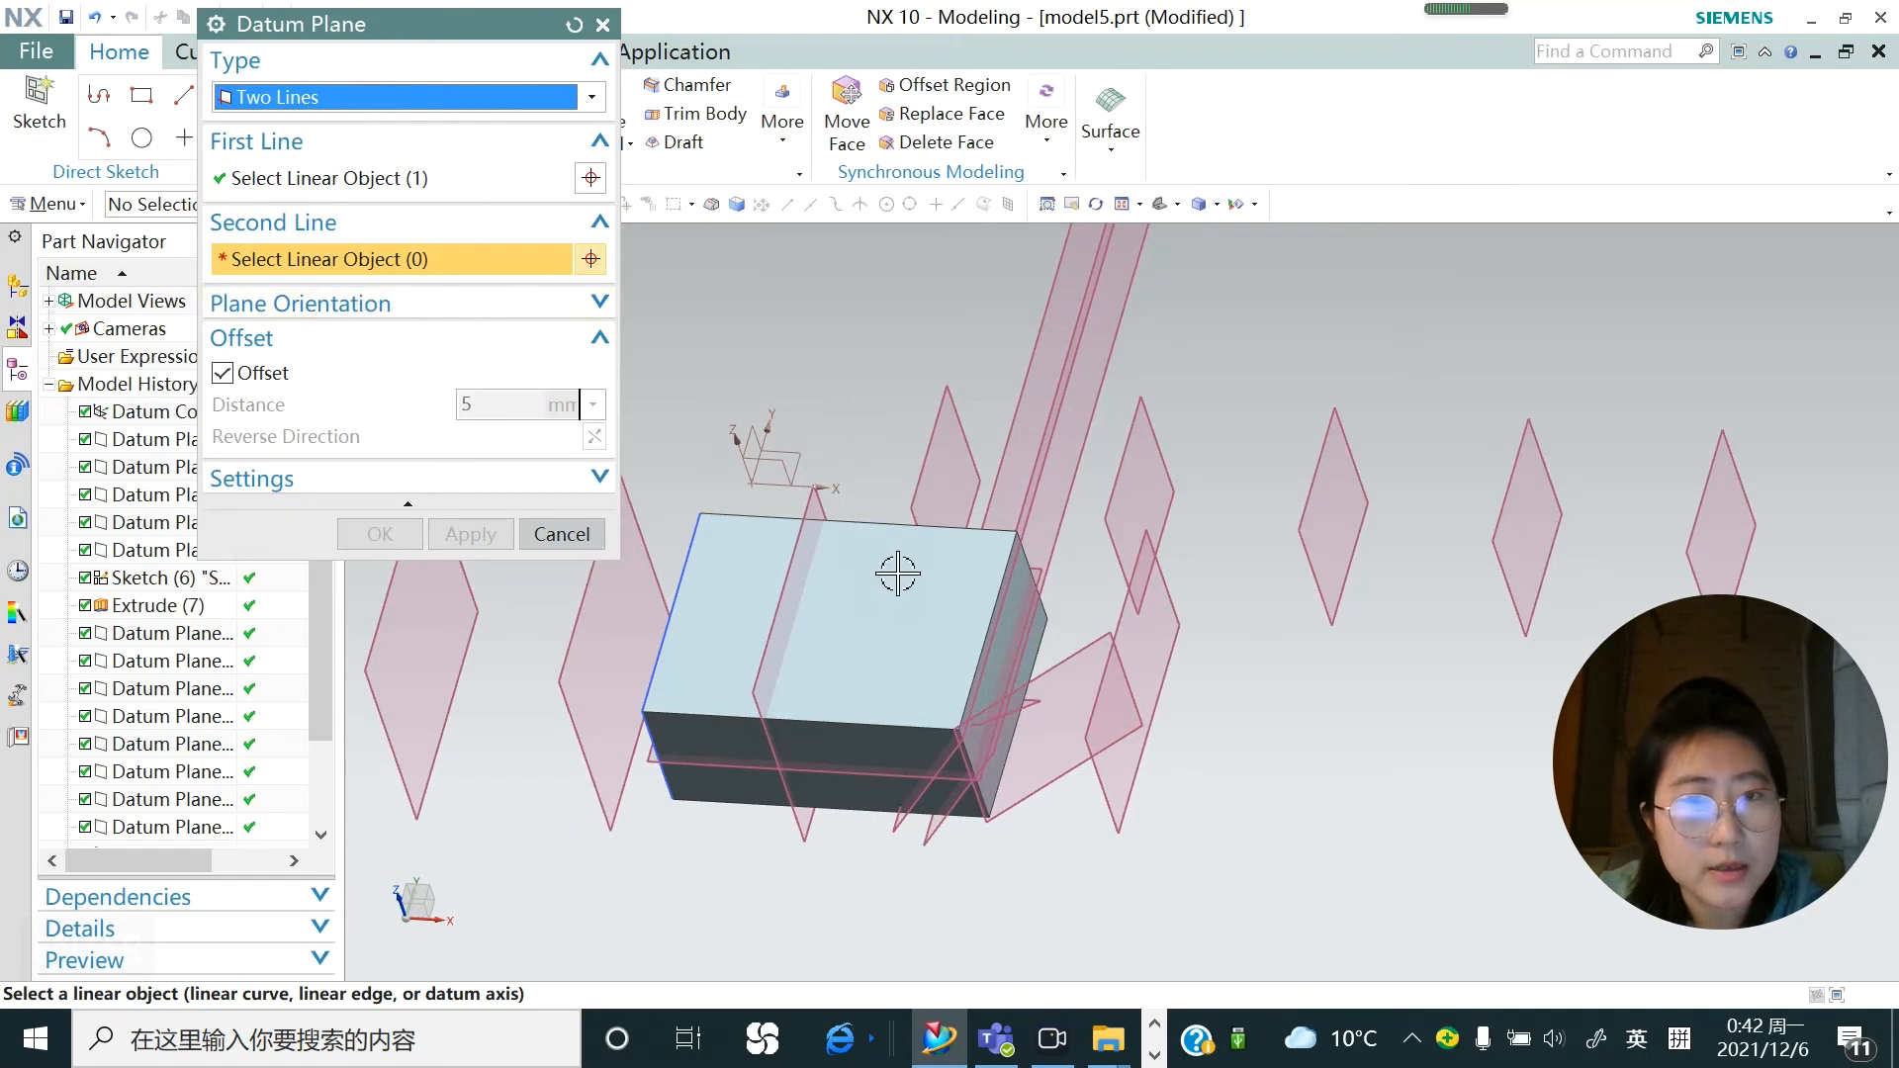
left_click(999, 570)
middle_click_drag(898, 717, 958, 560)
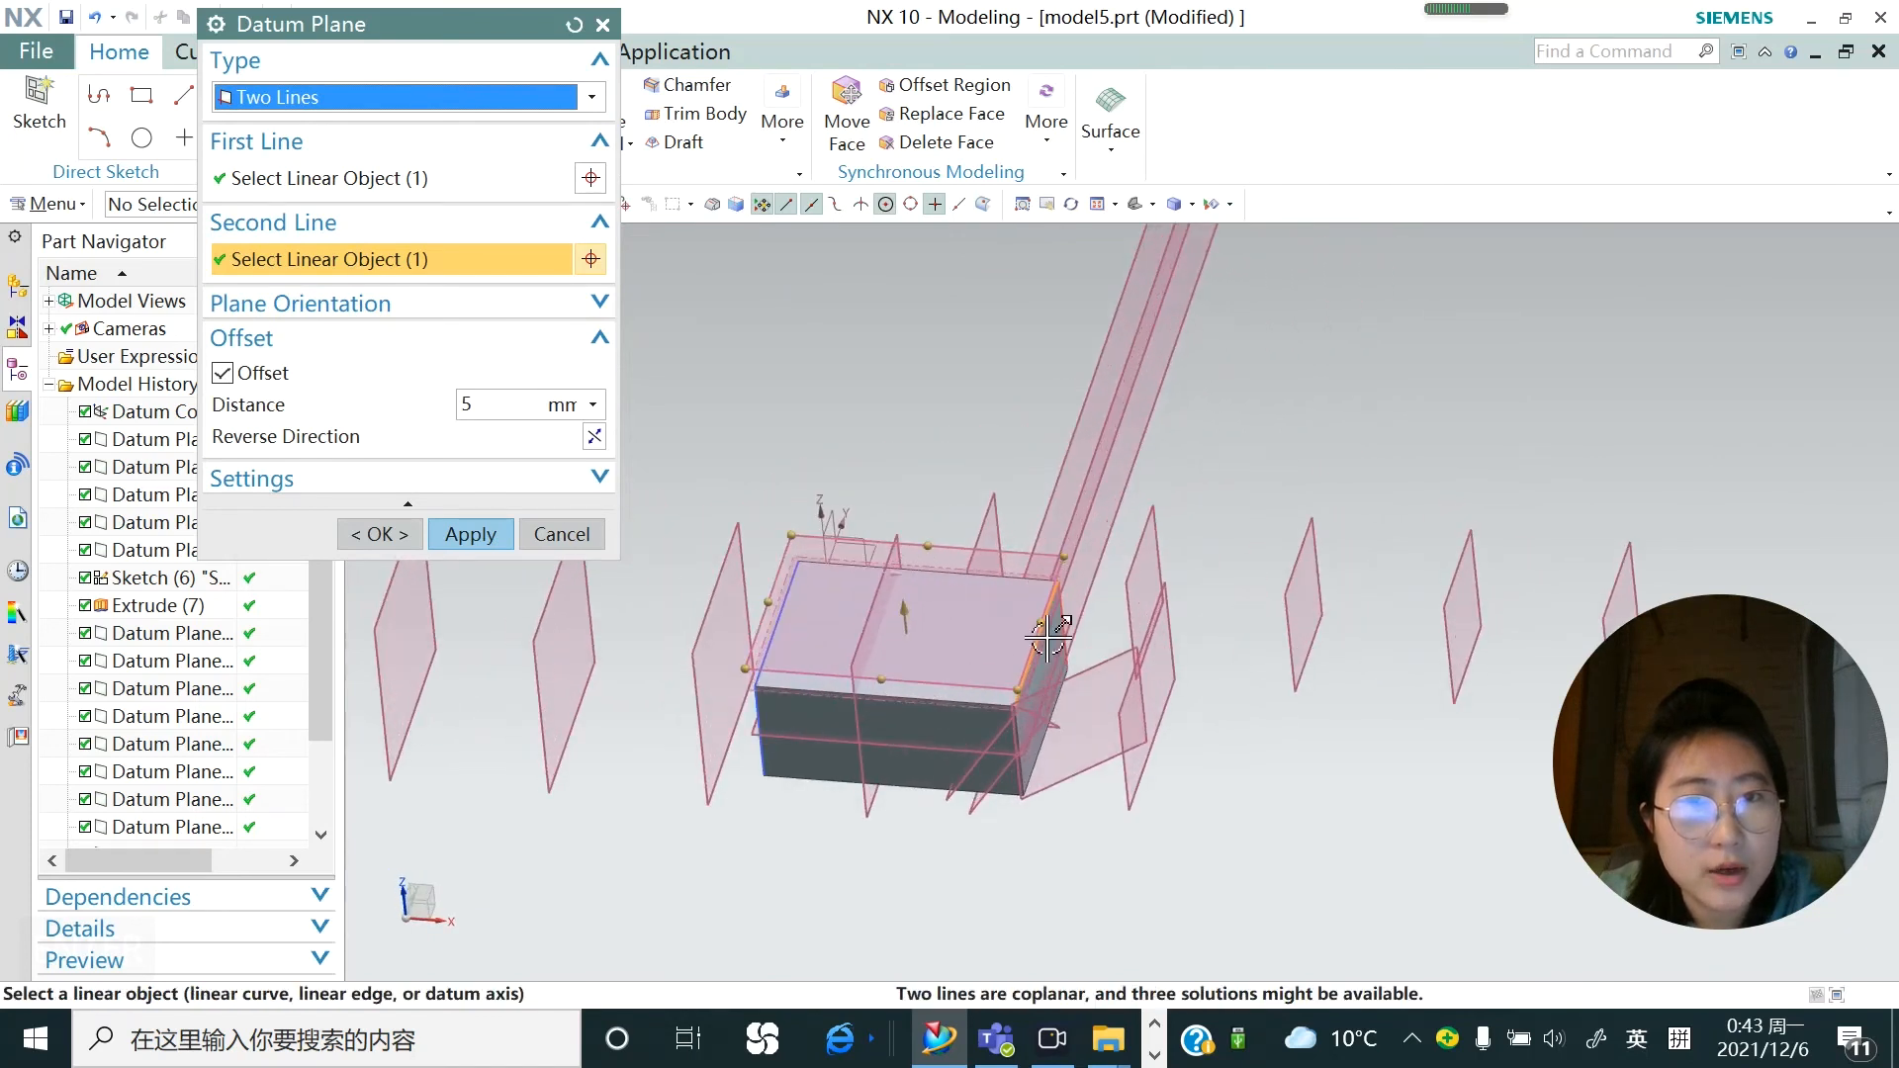
middle_click_drag(957, 665, 929, 657)
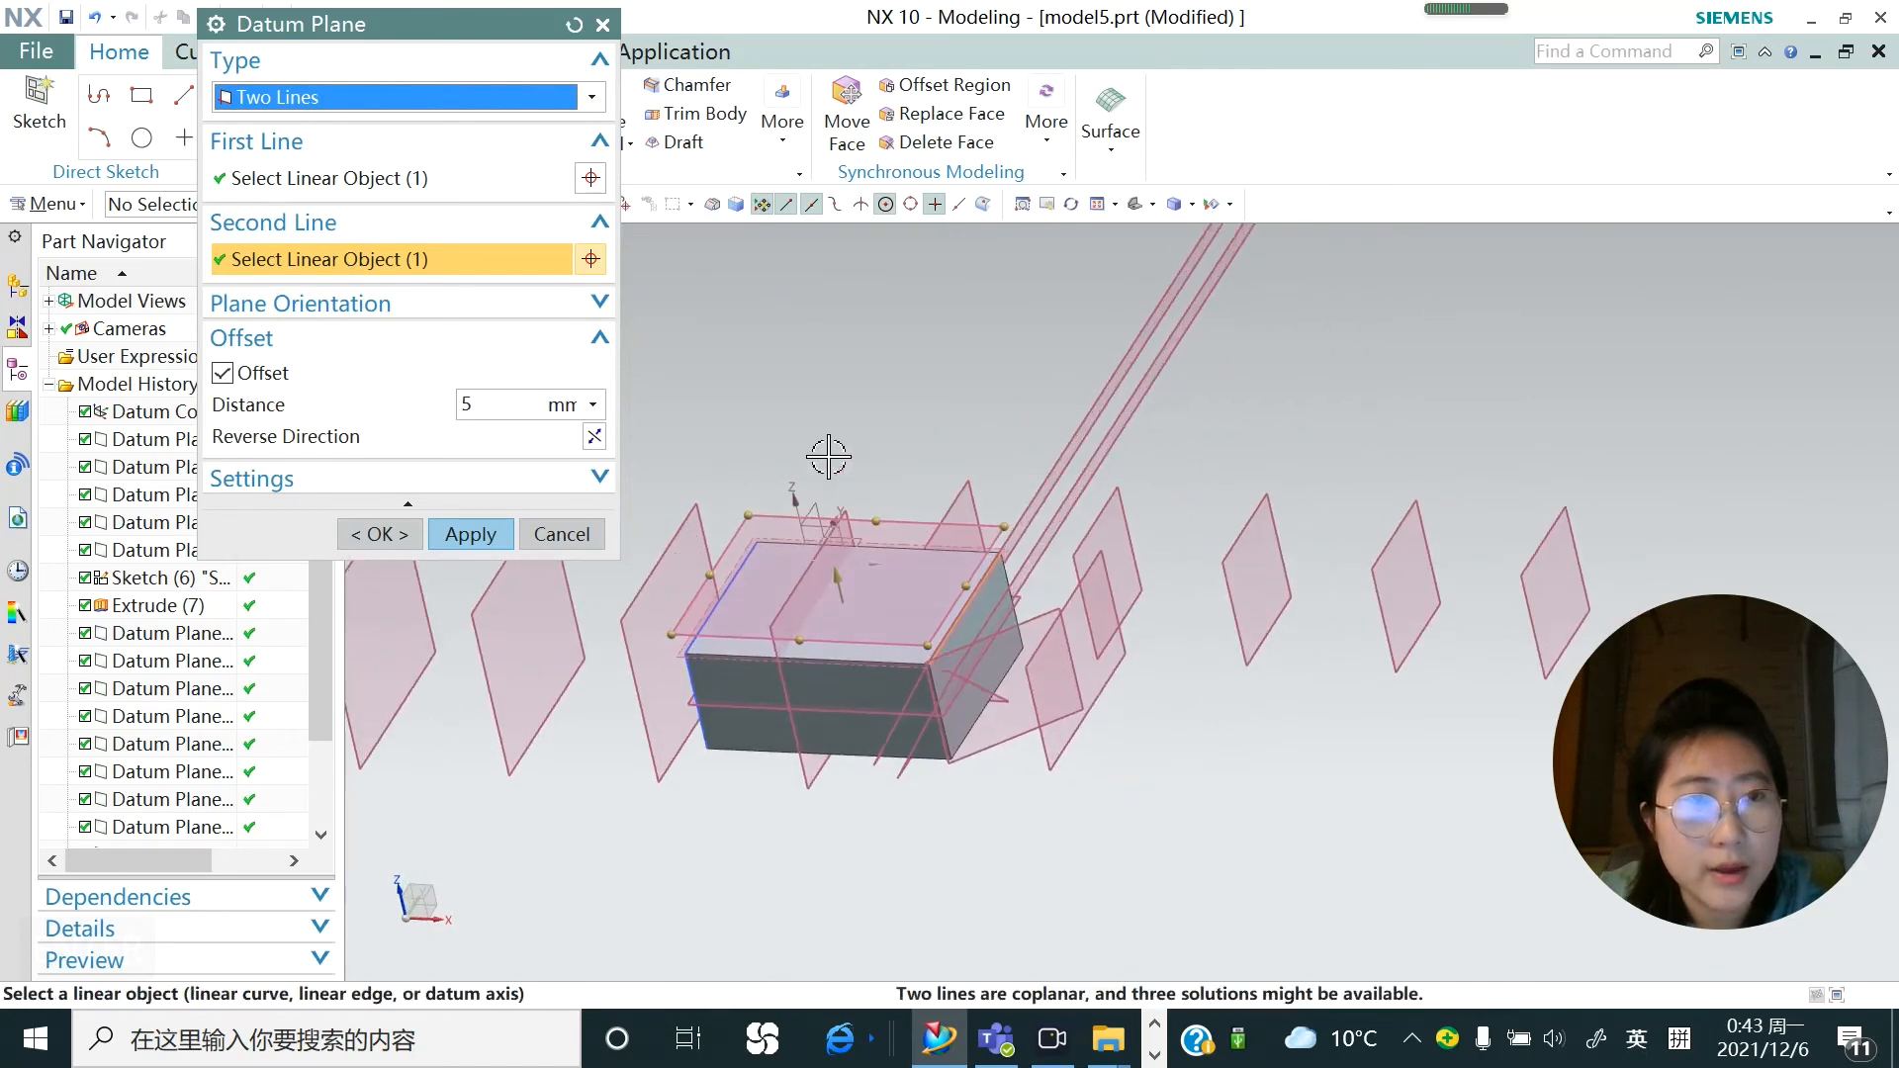
scroll(831, 455, "down", 1)
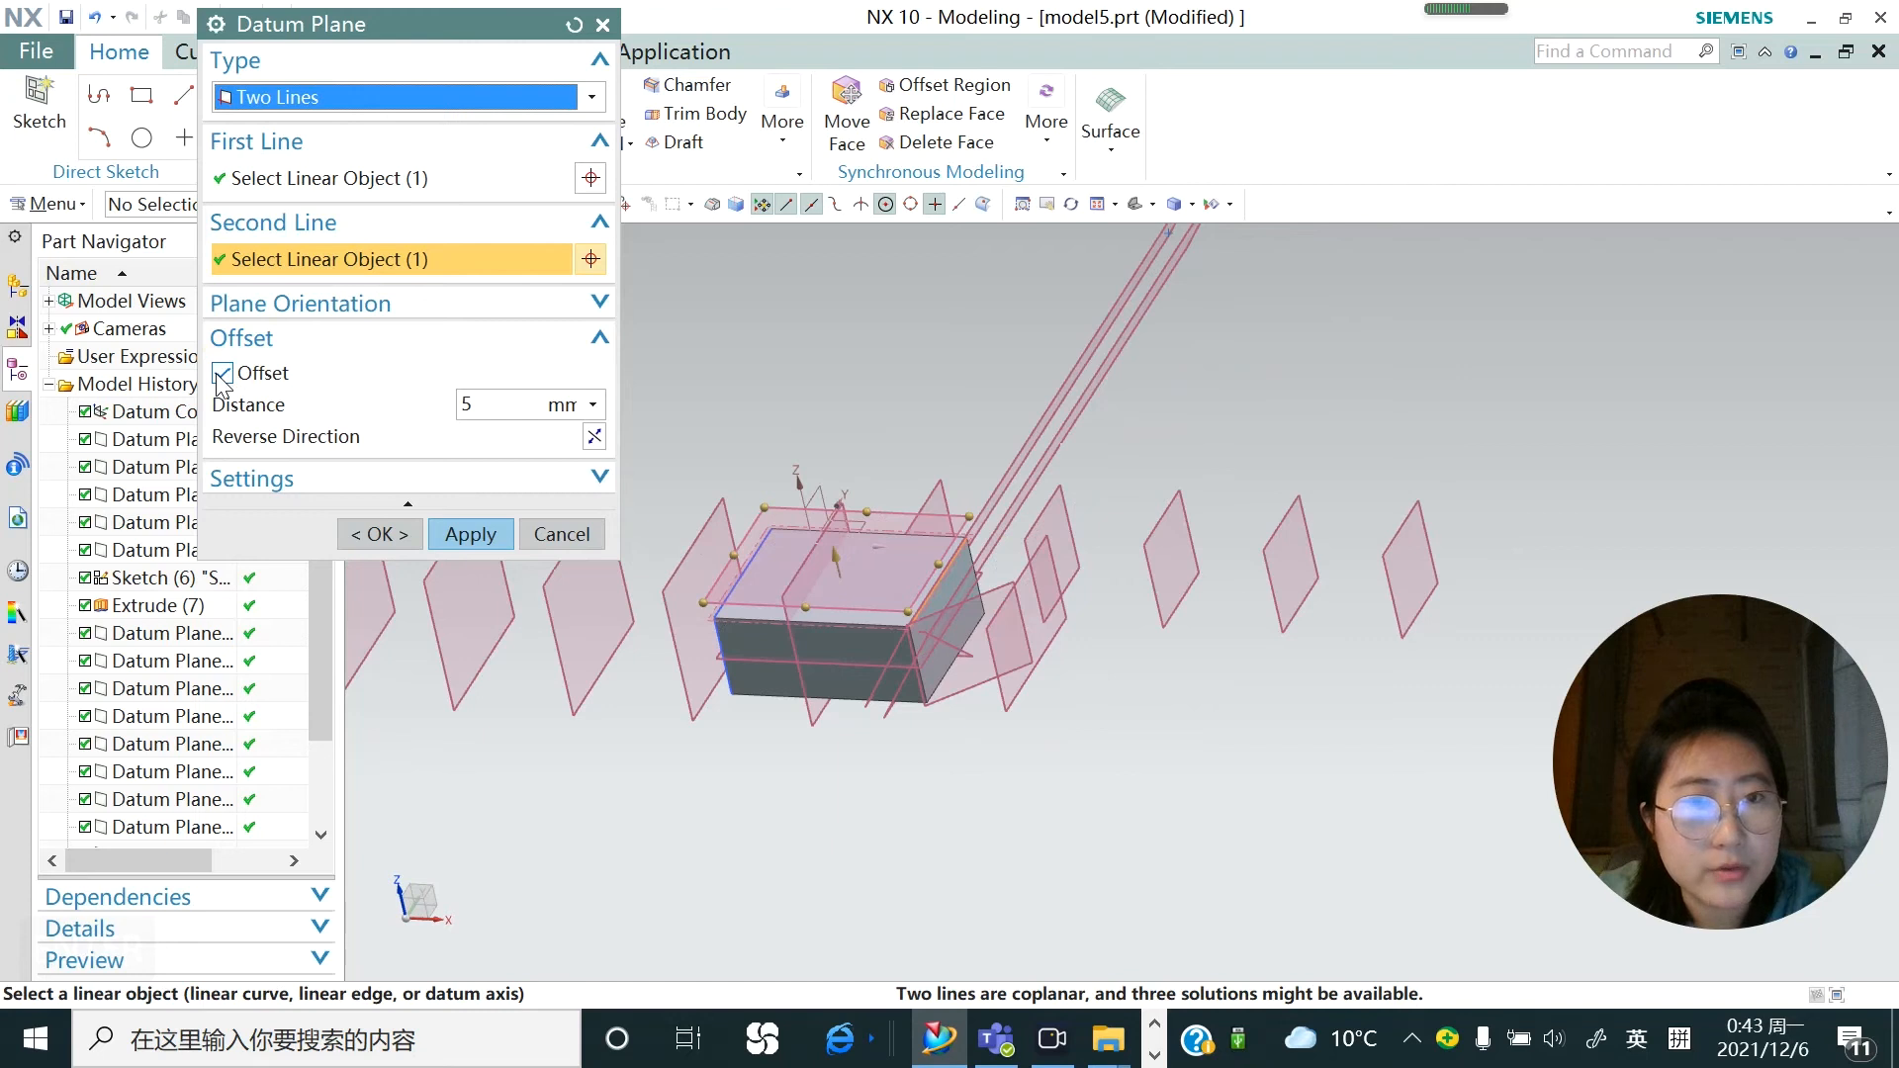
scroll(813, 620, "up", 3)
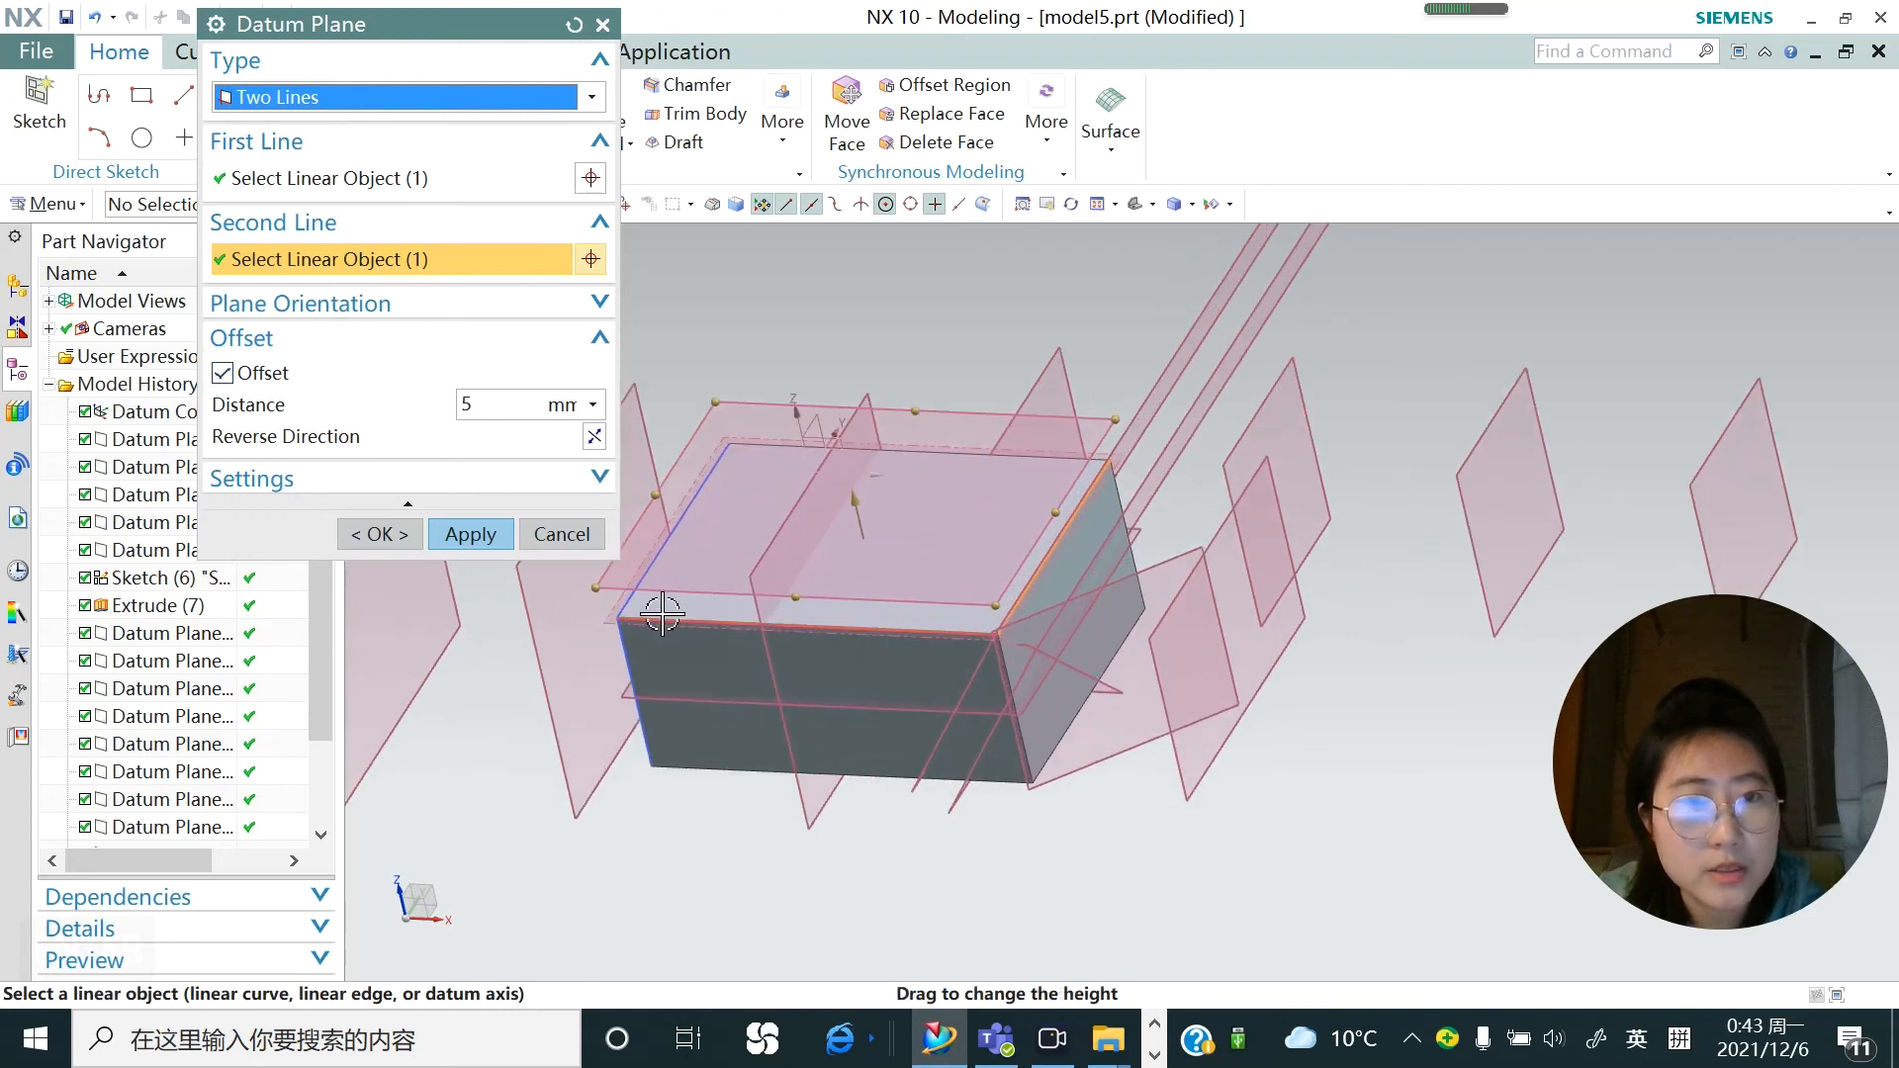
scroll(1112, 581, "down", 1)
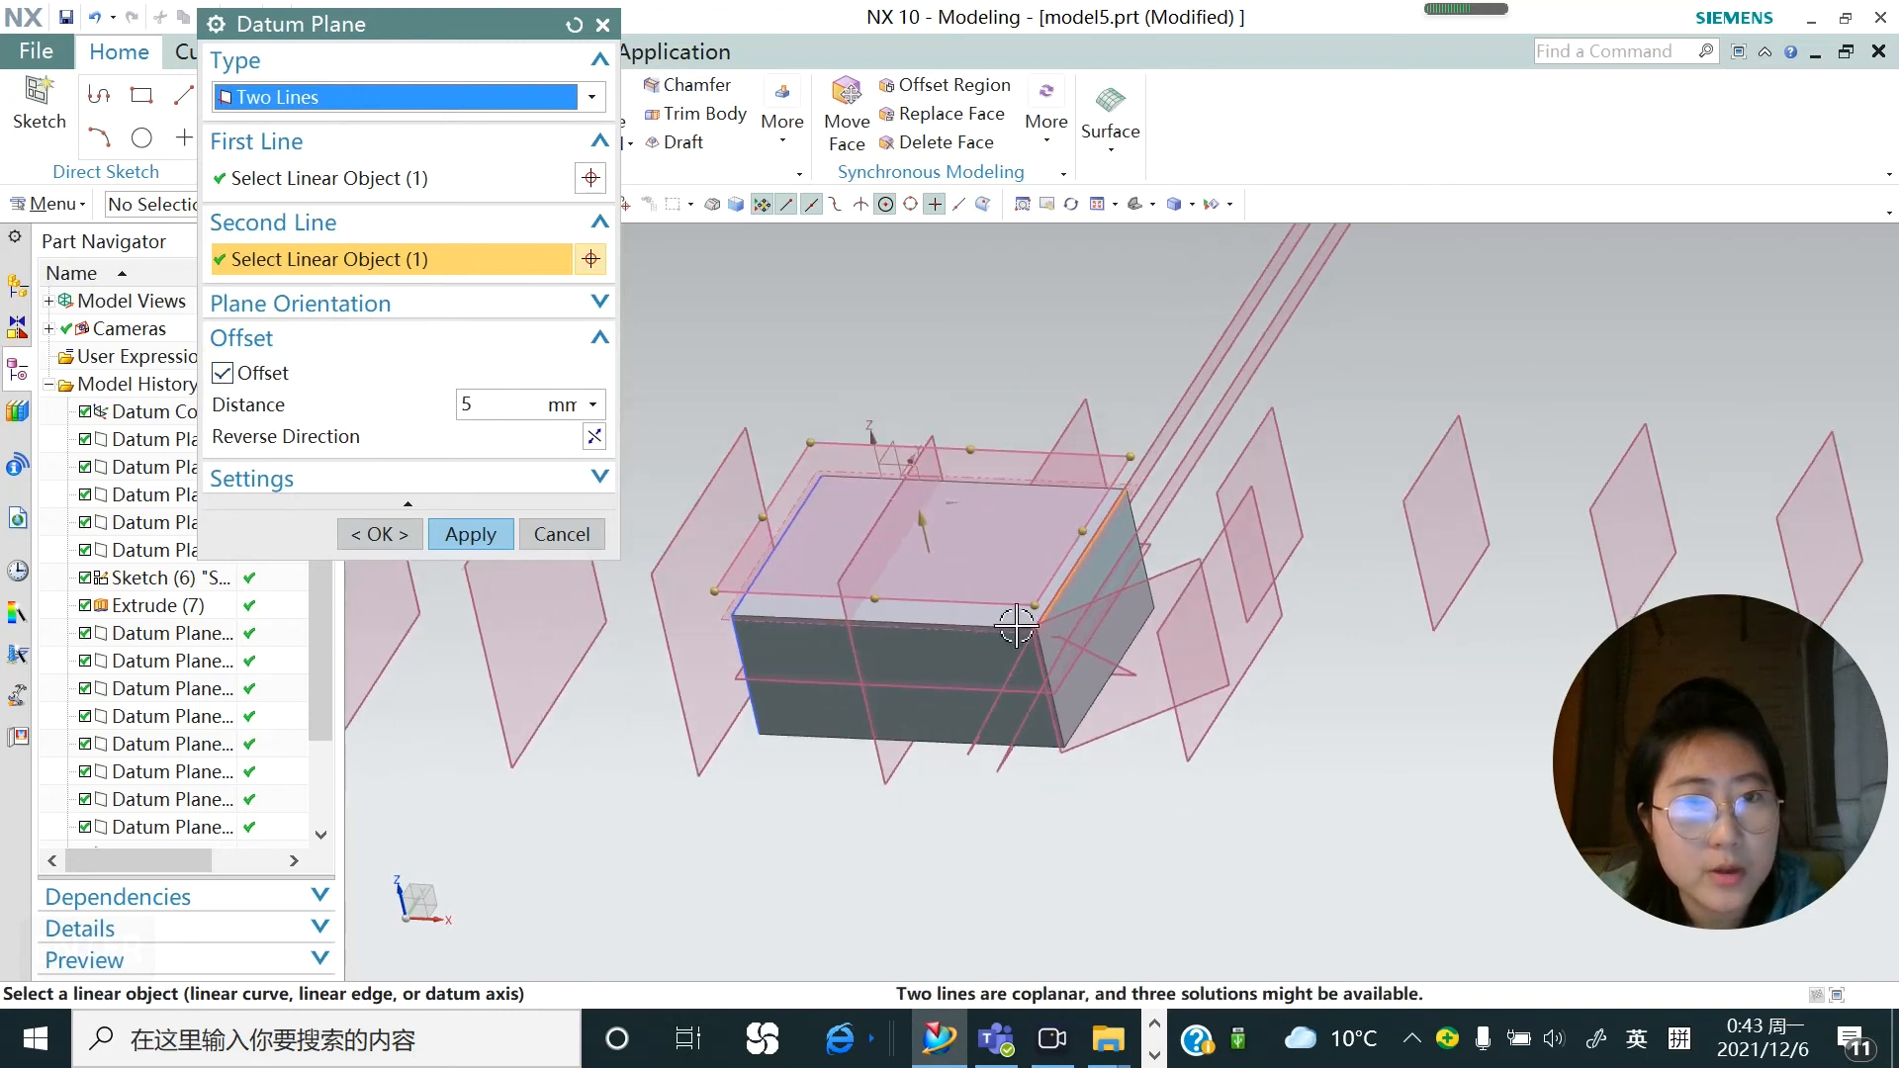
Turn off the offset, create the Two Lines datum plane on the block's top face and finish the Datum Plane command
left_click(219, 376)
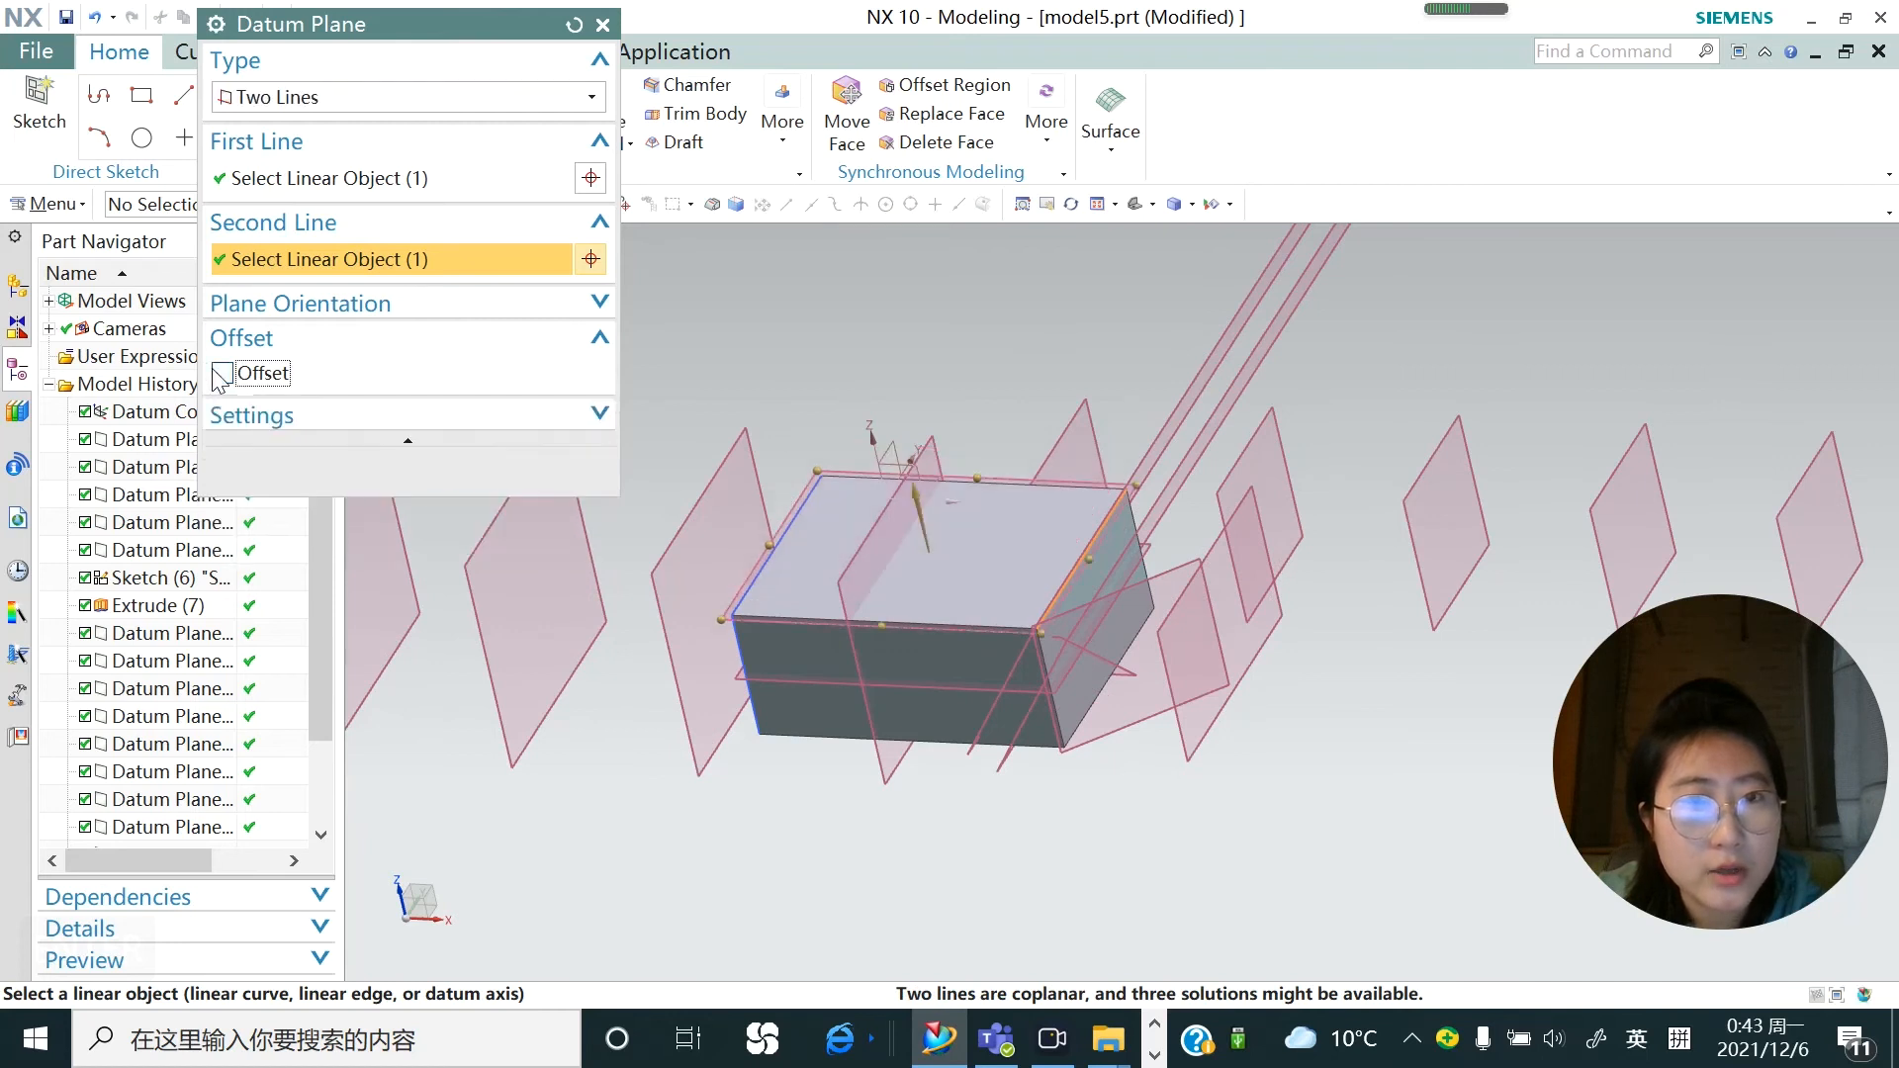
scroll(835, 606, "up", 1)
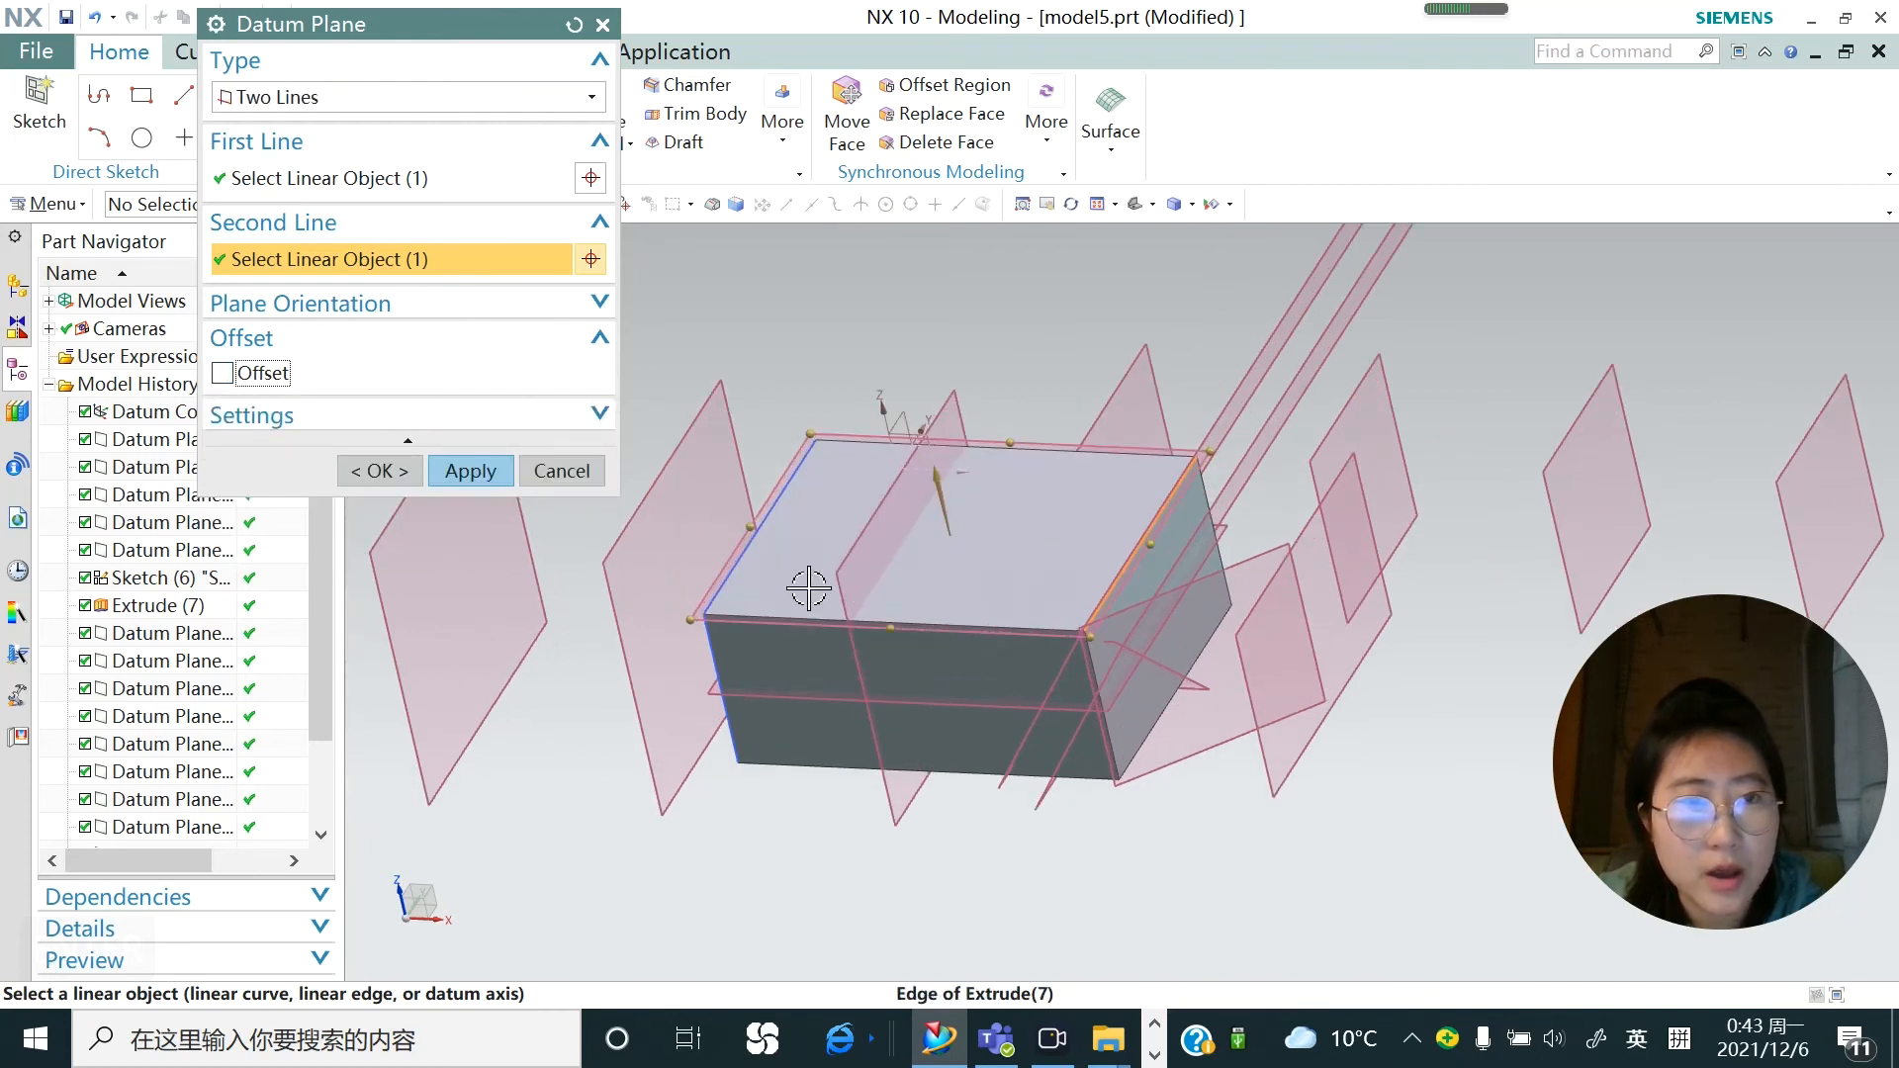
left_click(487, 472)
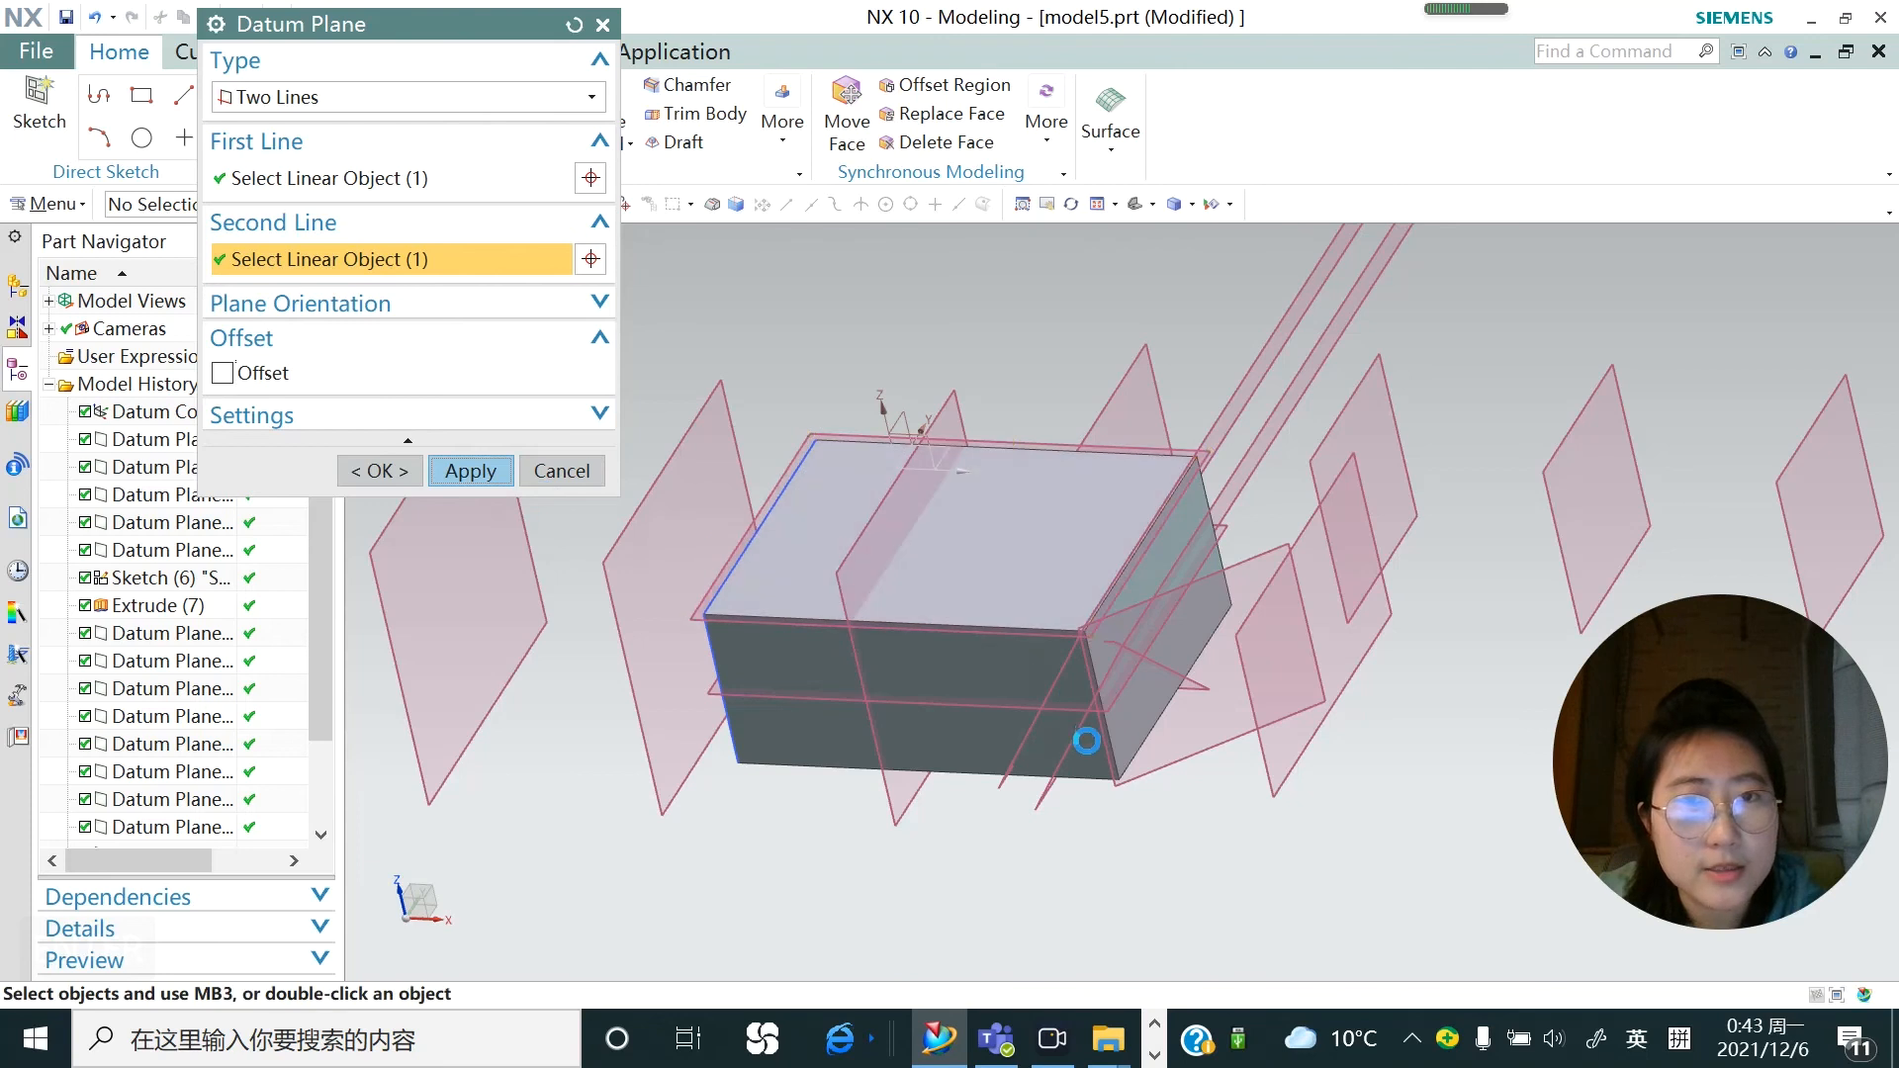
scroll(1083, 777, "down", 3)
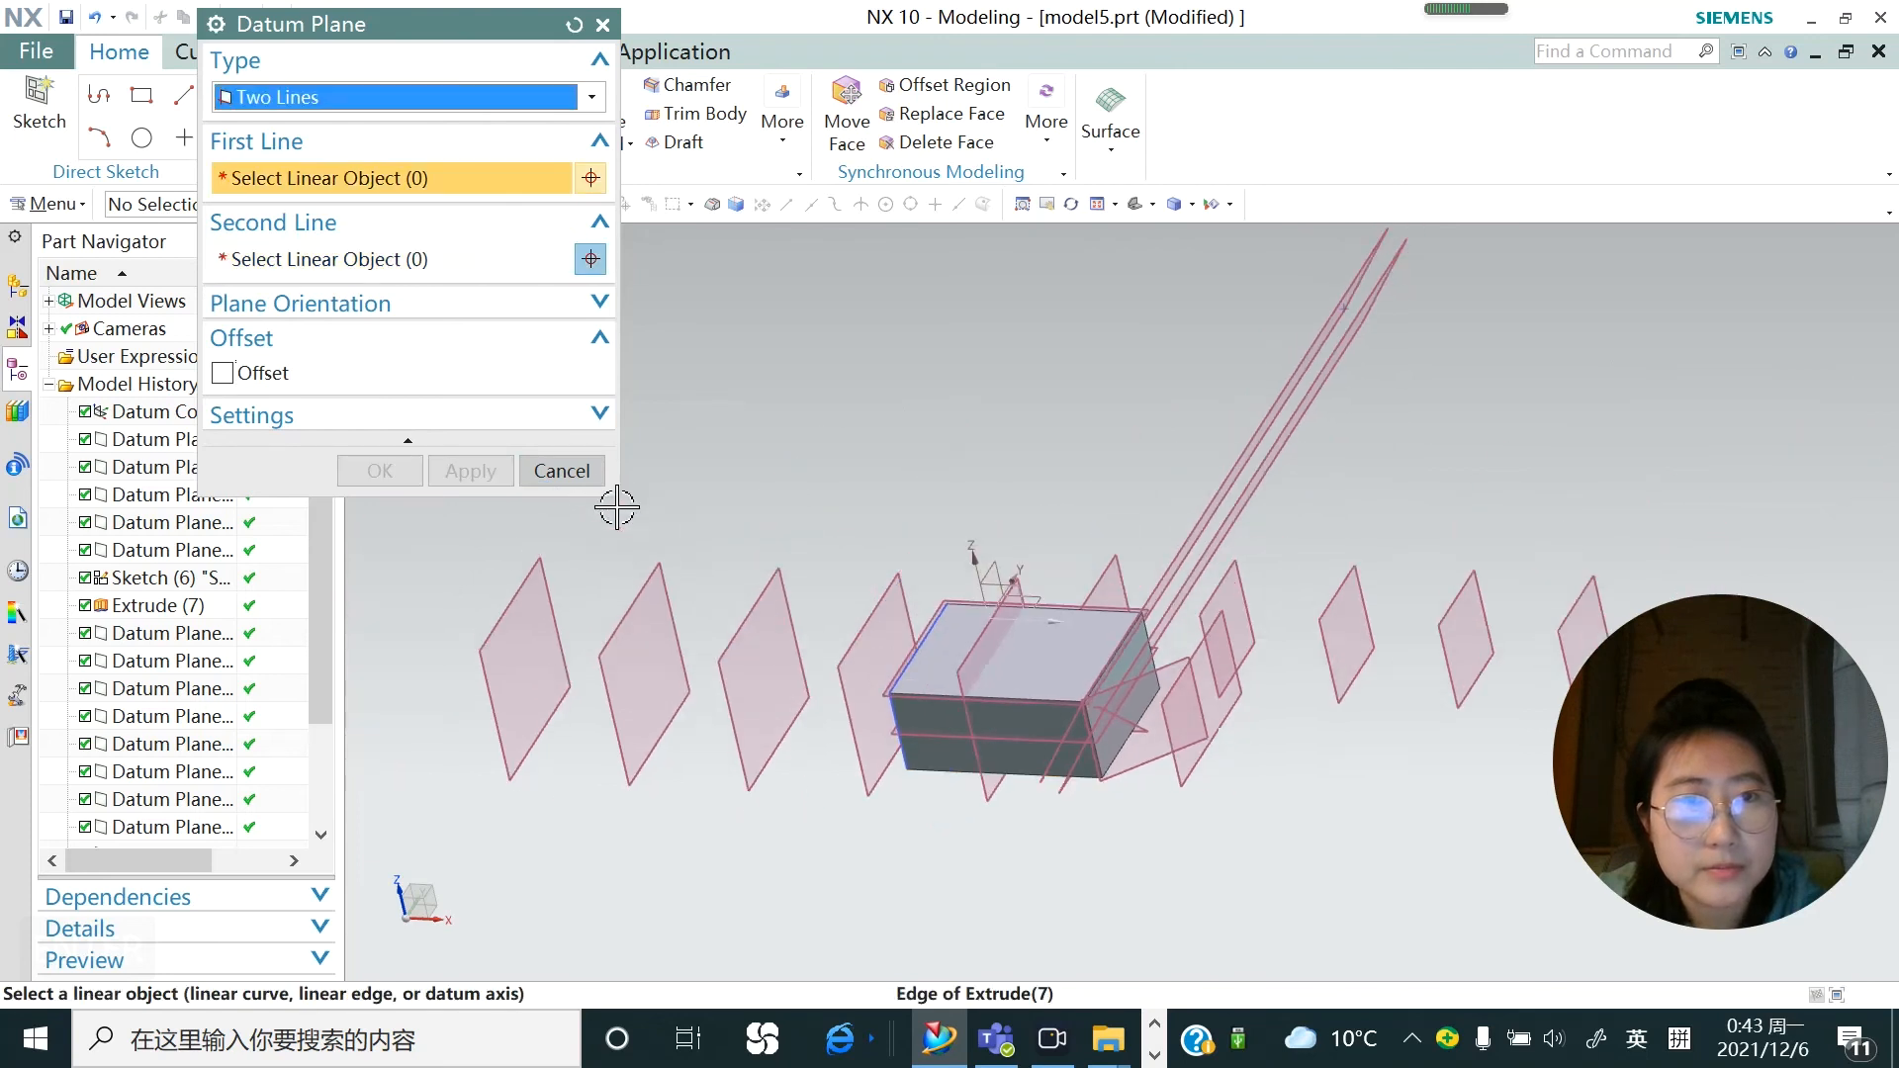
left_click(566, 472)
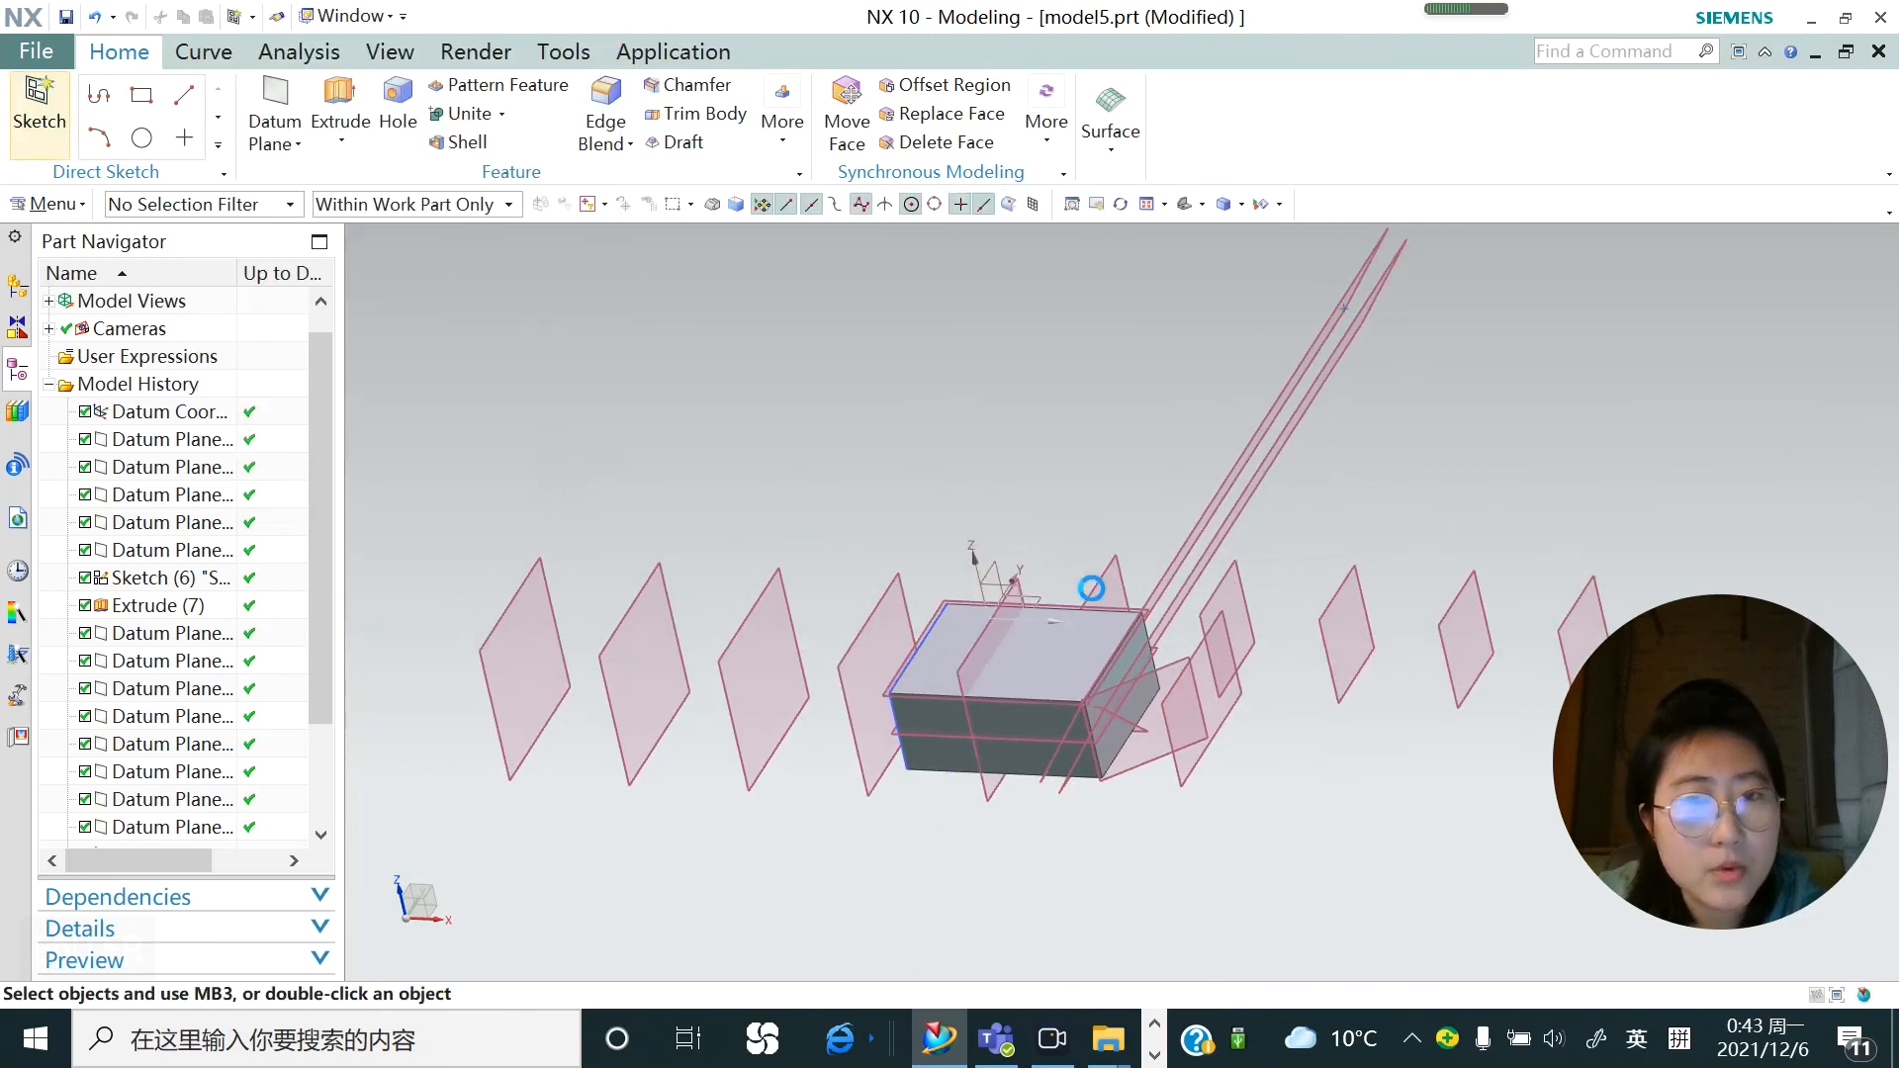
Sketch a circle on the datum coordinate system's XY plane, in the free area behind the block
left_click(1009, 609)
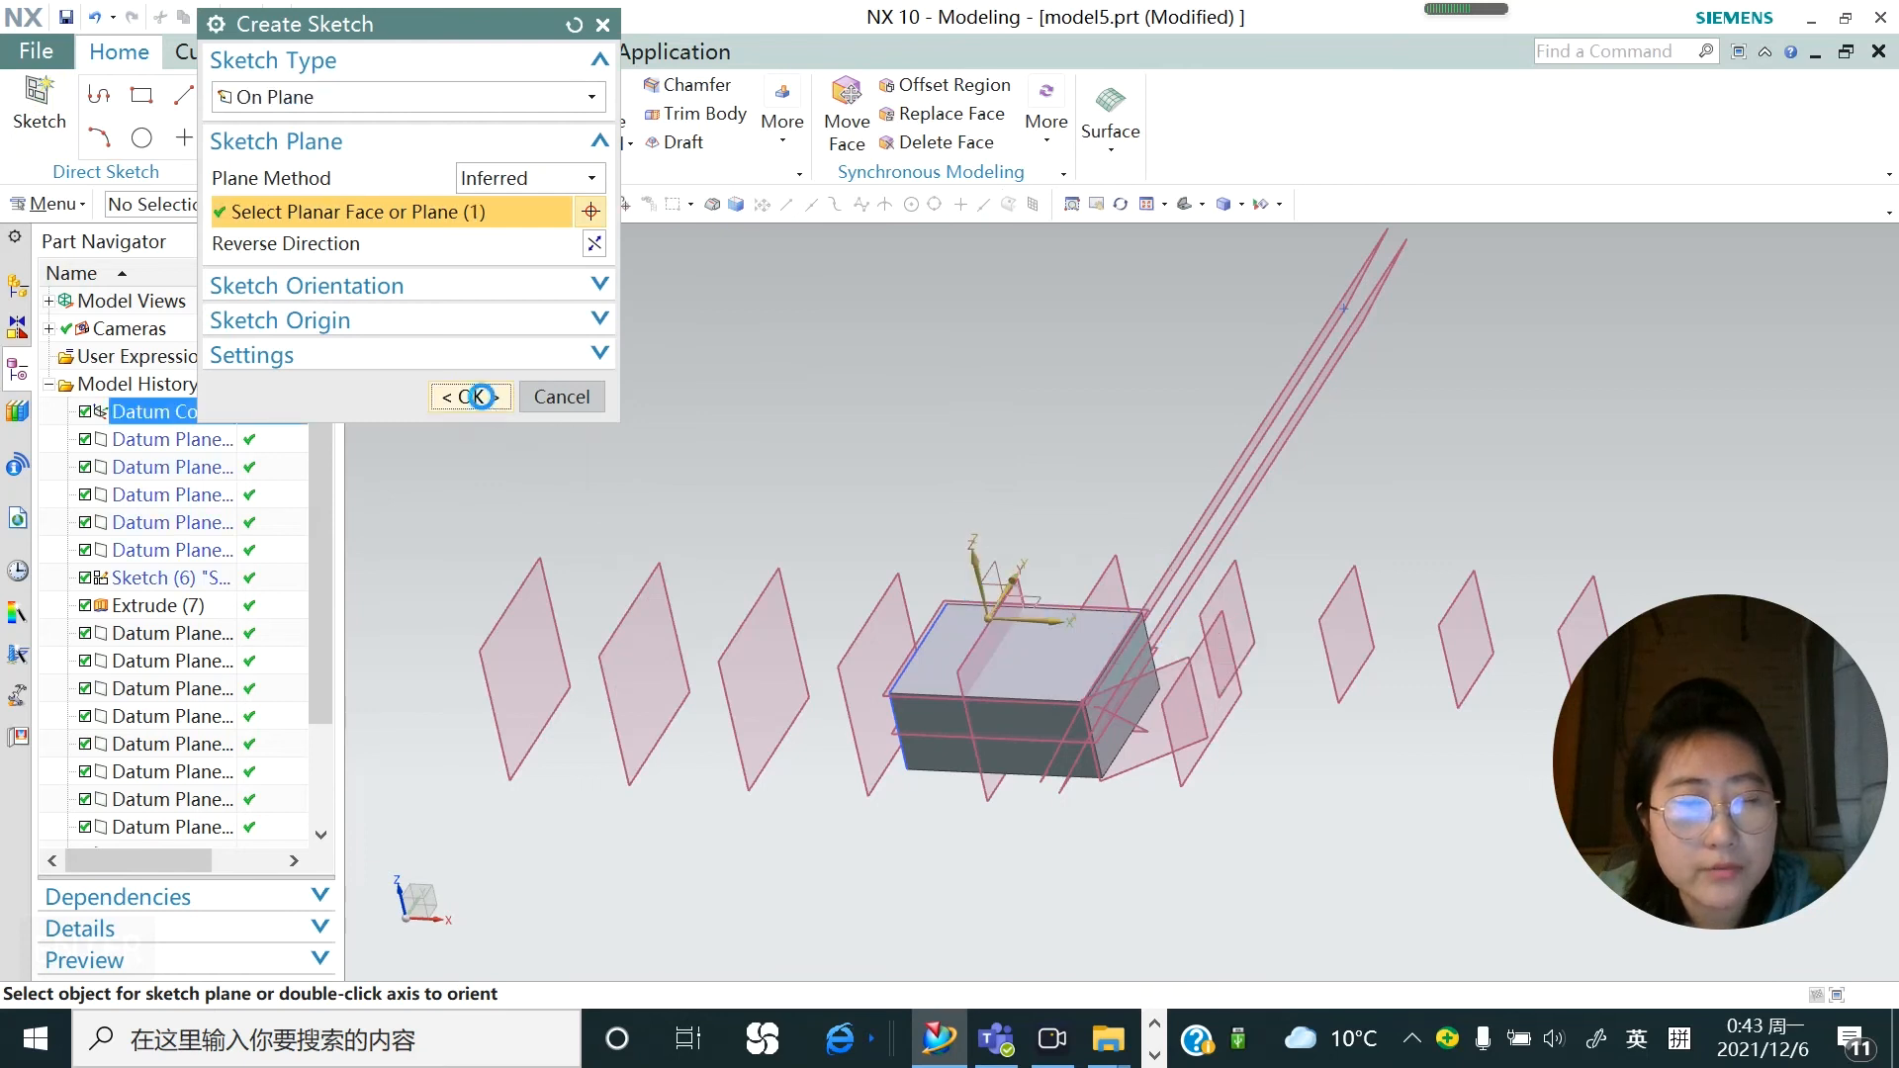
left_click(480, 397)
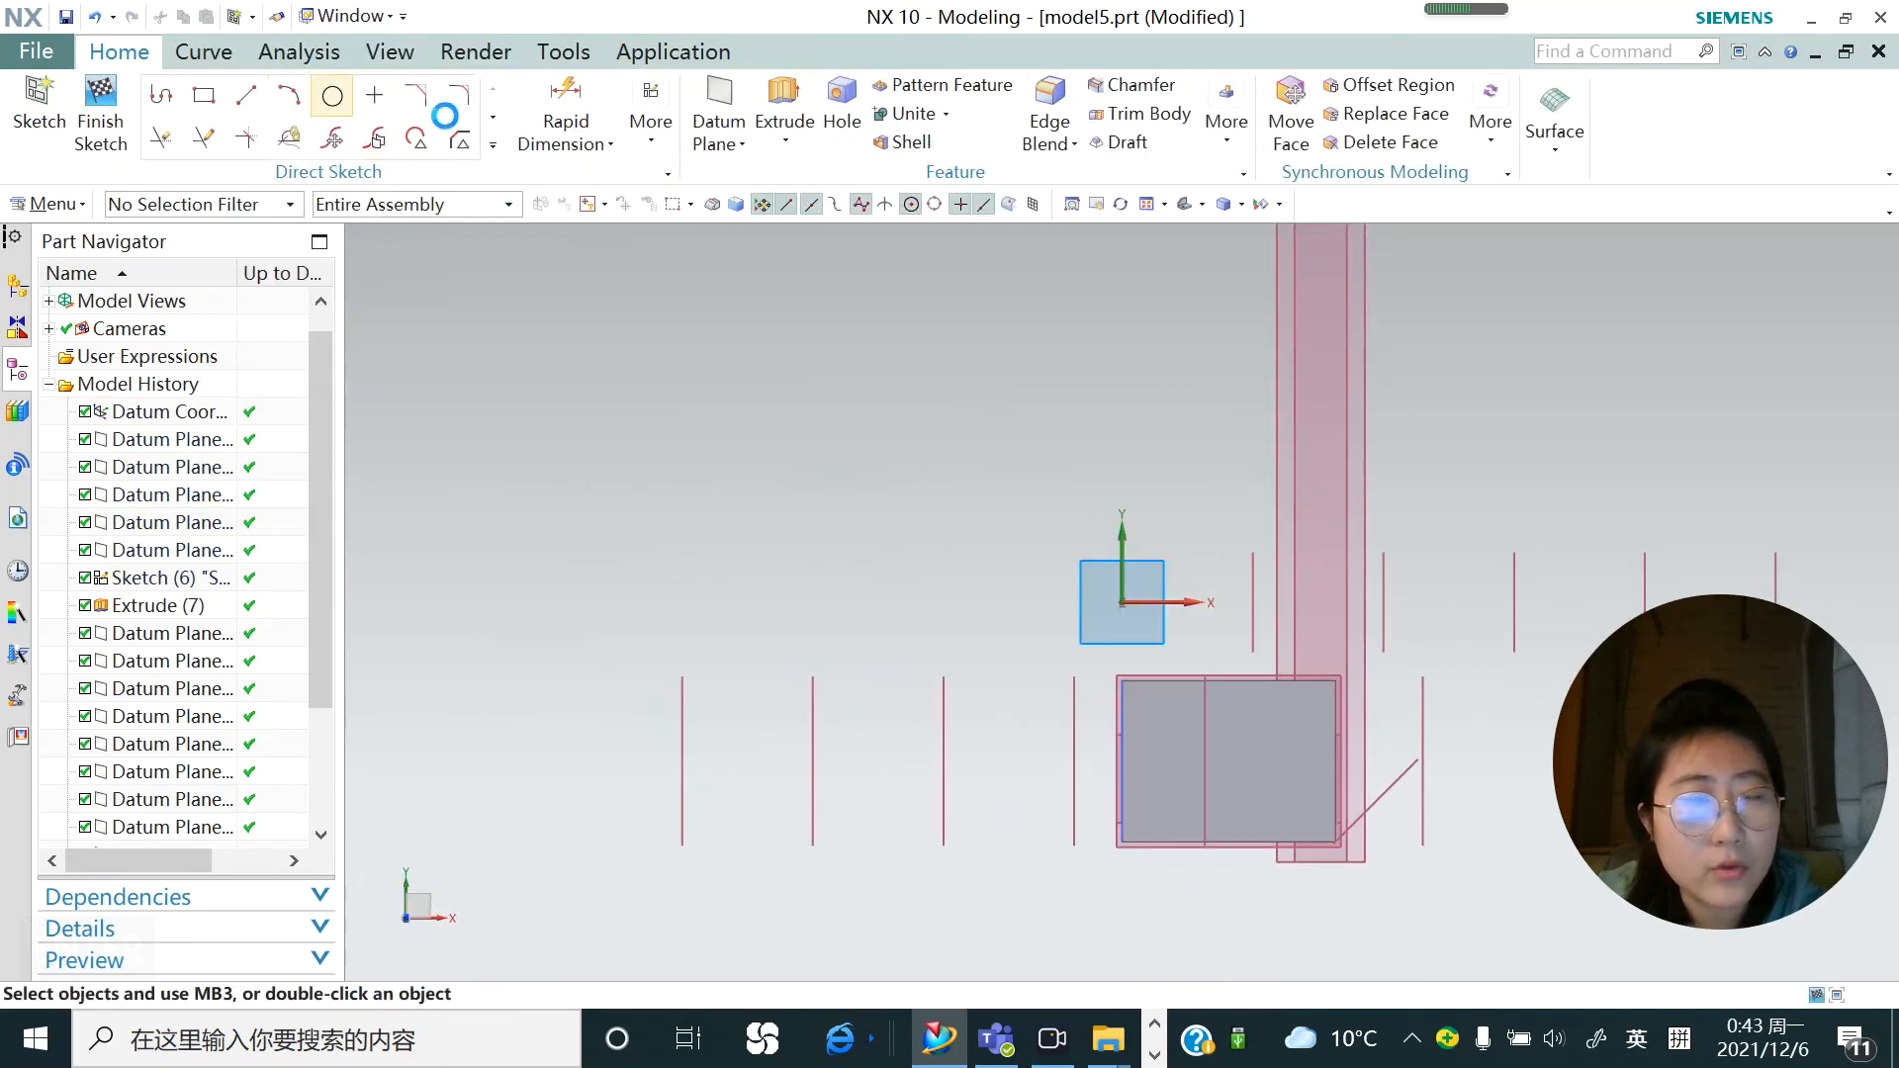
left_click(1167, 406)
left_click(1196, 474)
Extrude the sketched circle from 0 to 49 mm into a solid cylinder
left_click(778, 144)
left_click(808, 180)
middle_click_drag(1174, 537, 1089, 412)
left_click(494, 846)
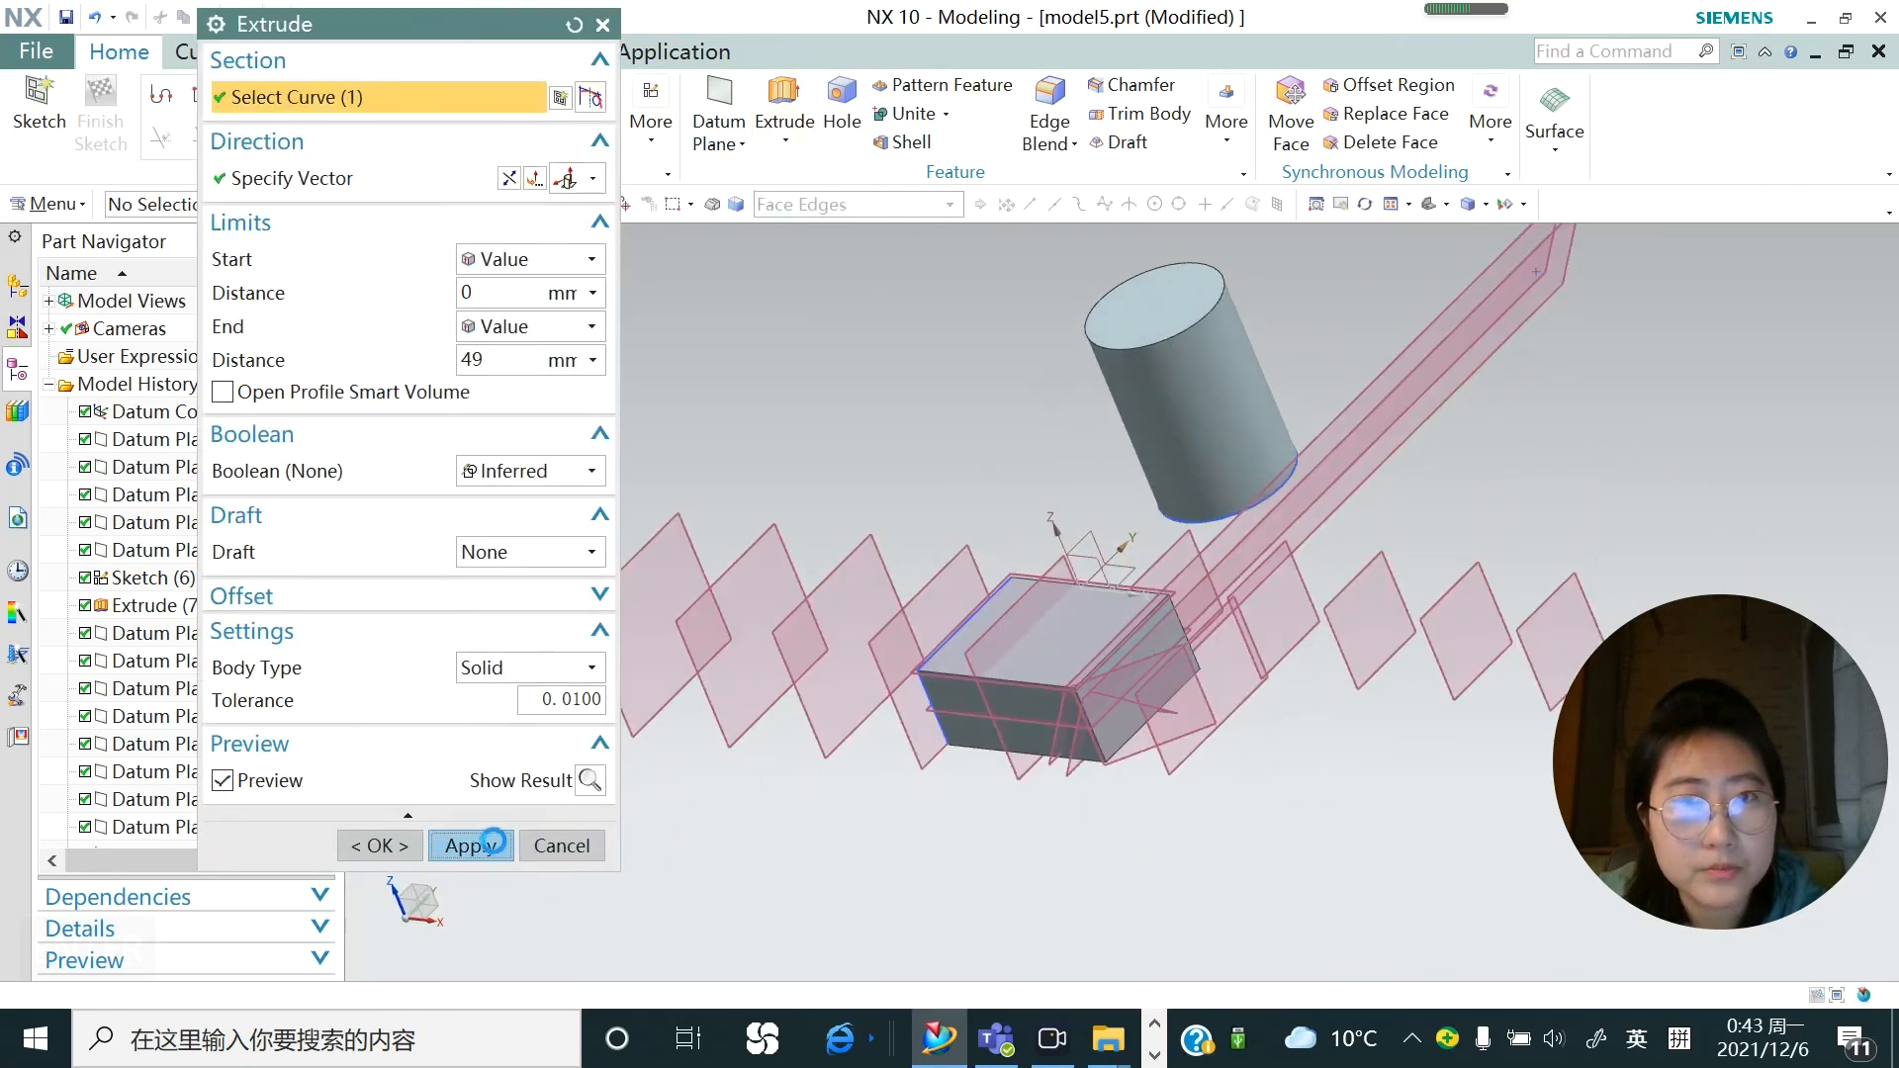
left_click(628, 24)
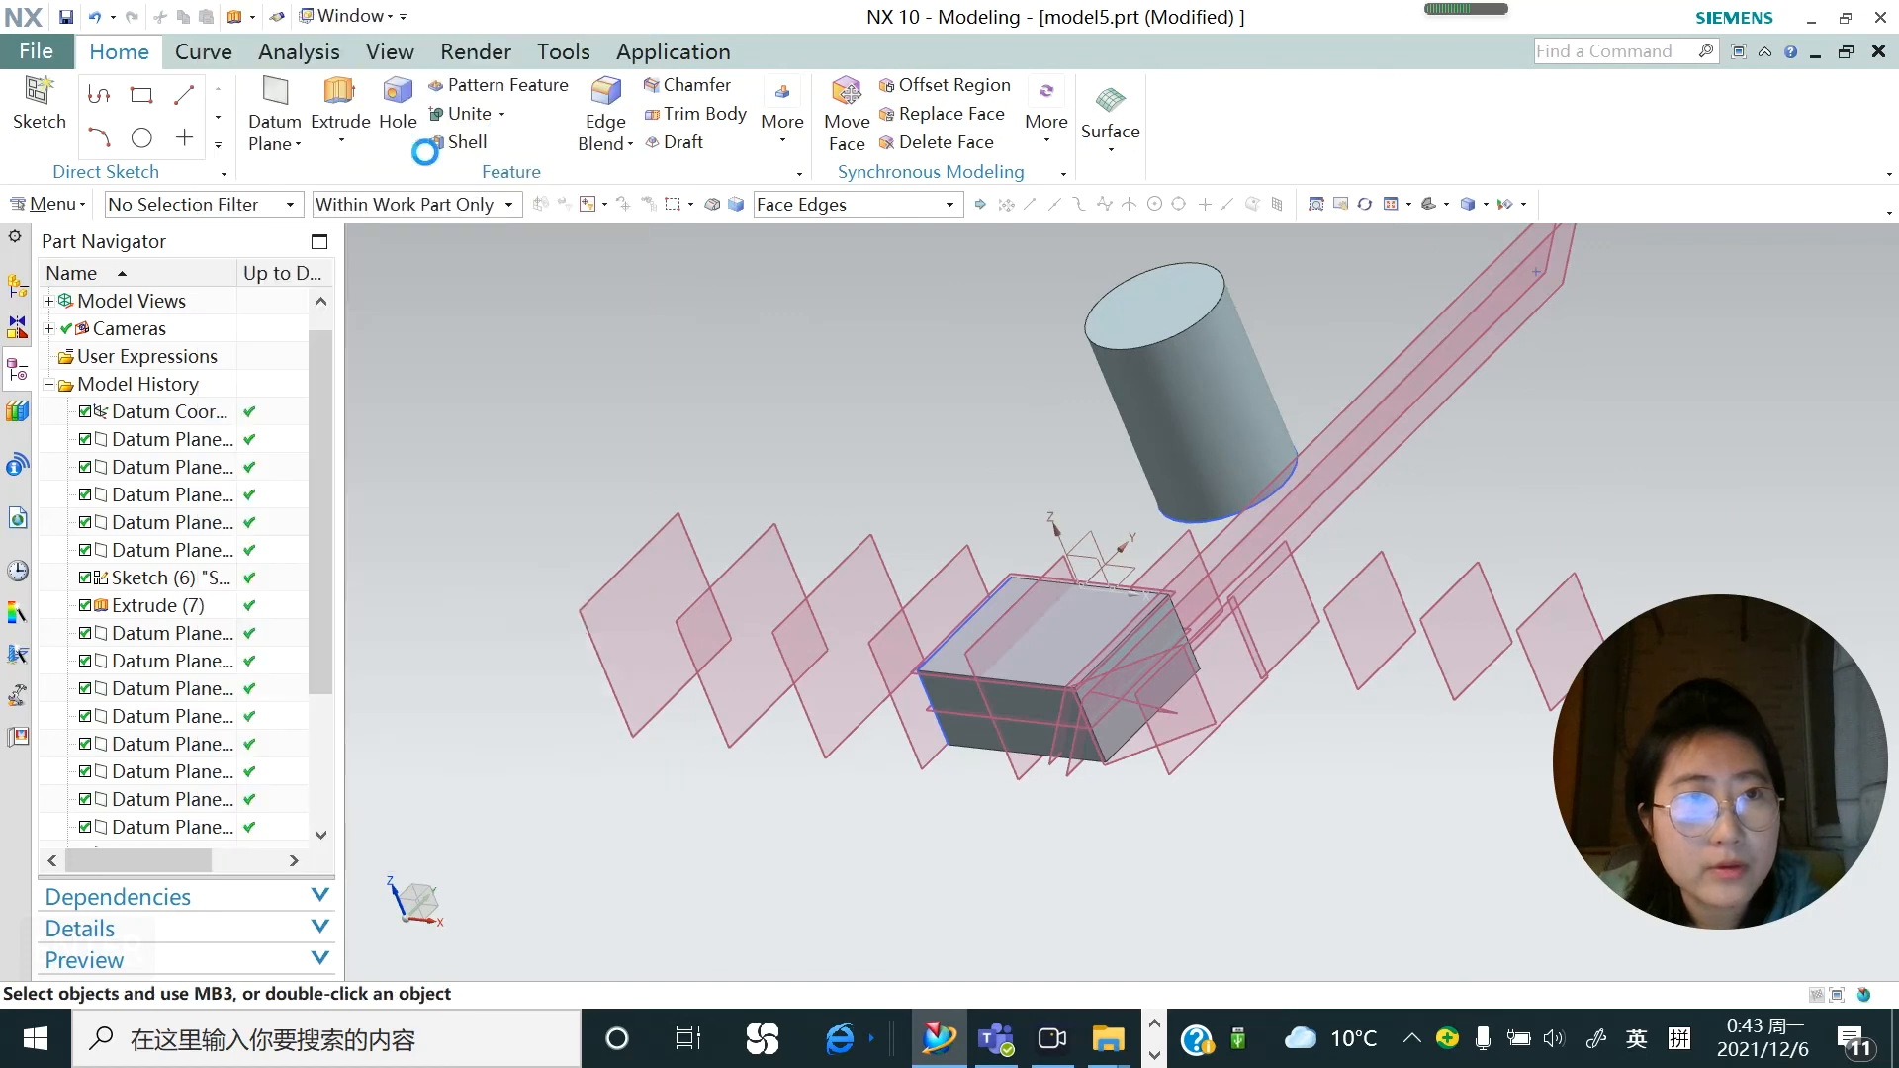
Start a new datum plane of type Tangent and select the cylinder's side face as its first reference
left_click(296, 144)
left_click(305, 174)
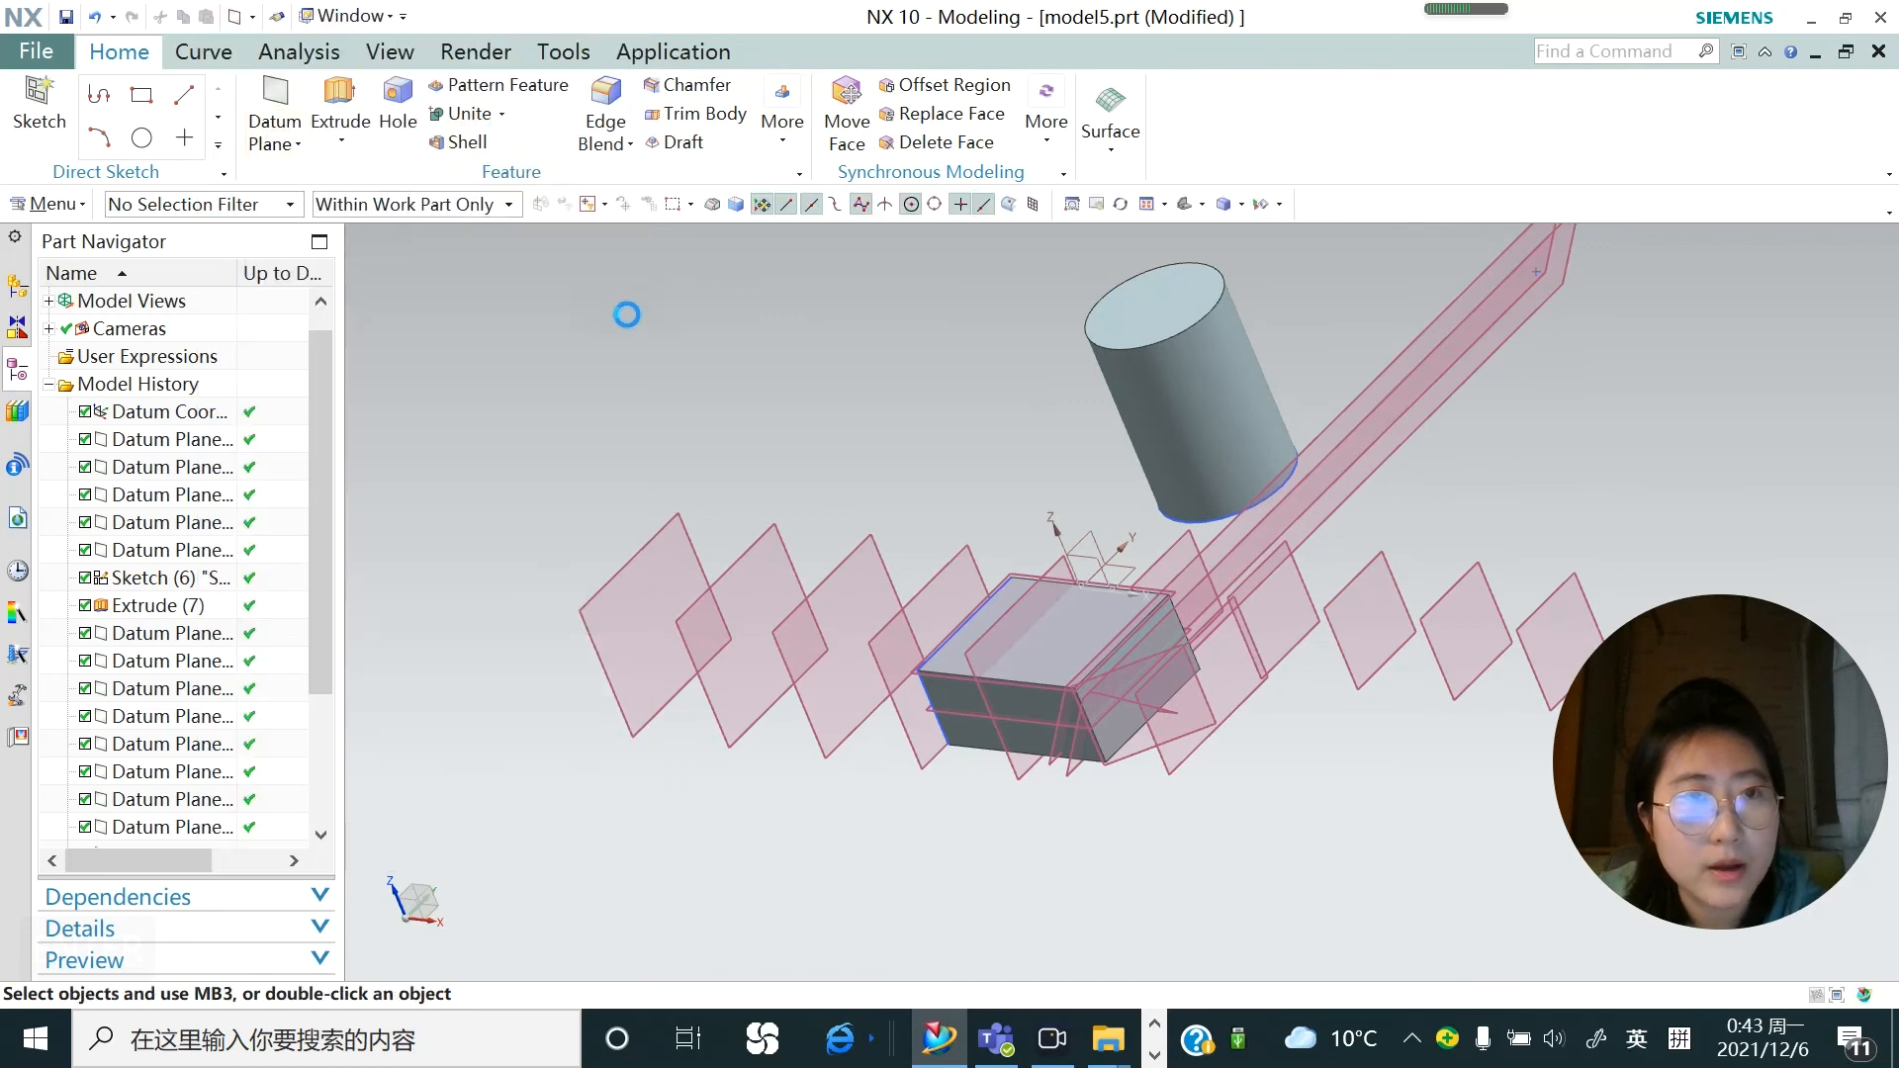
left_click(592, 97)
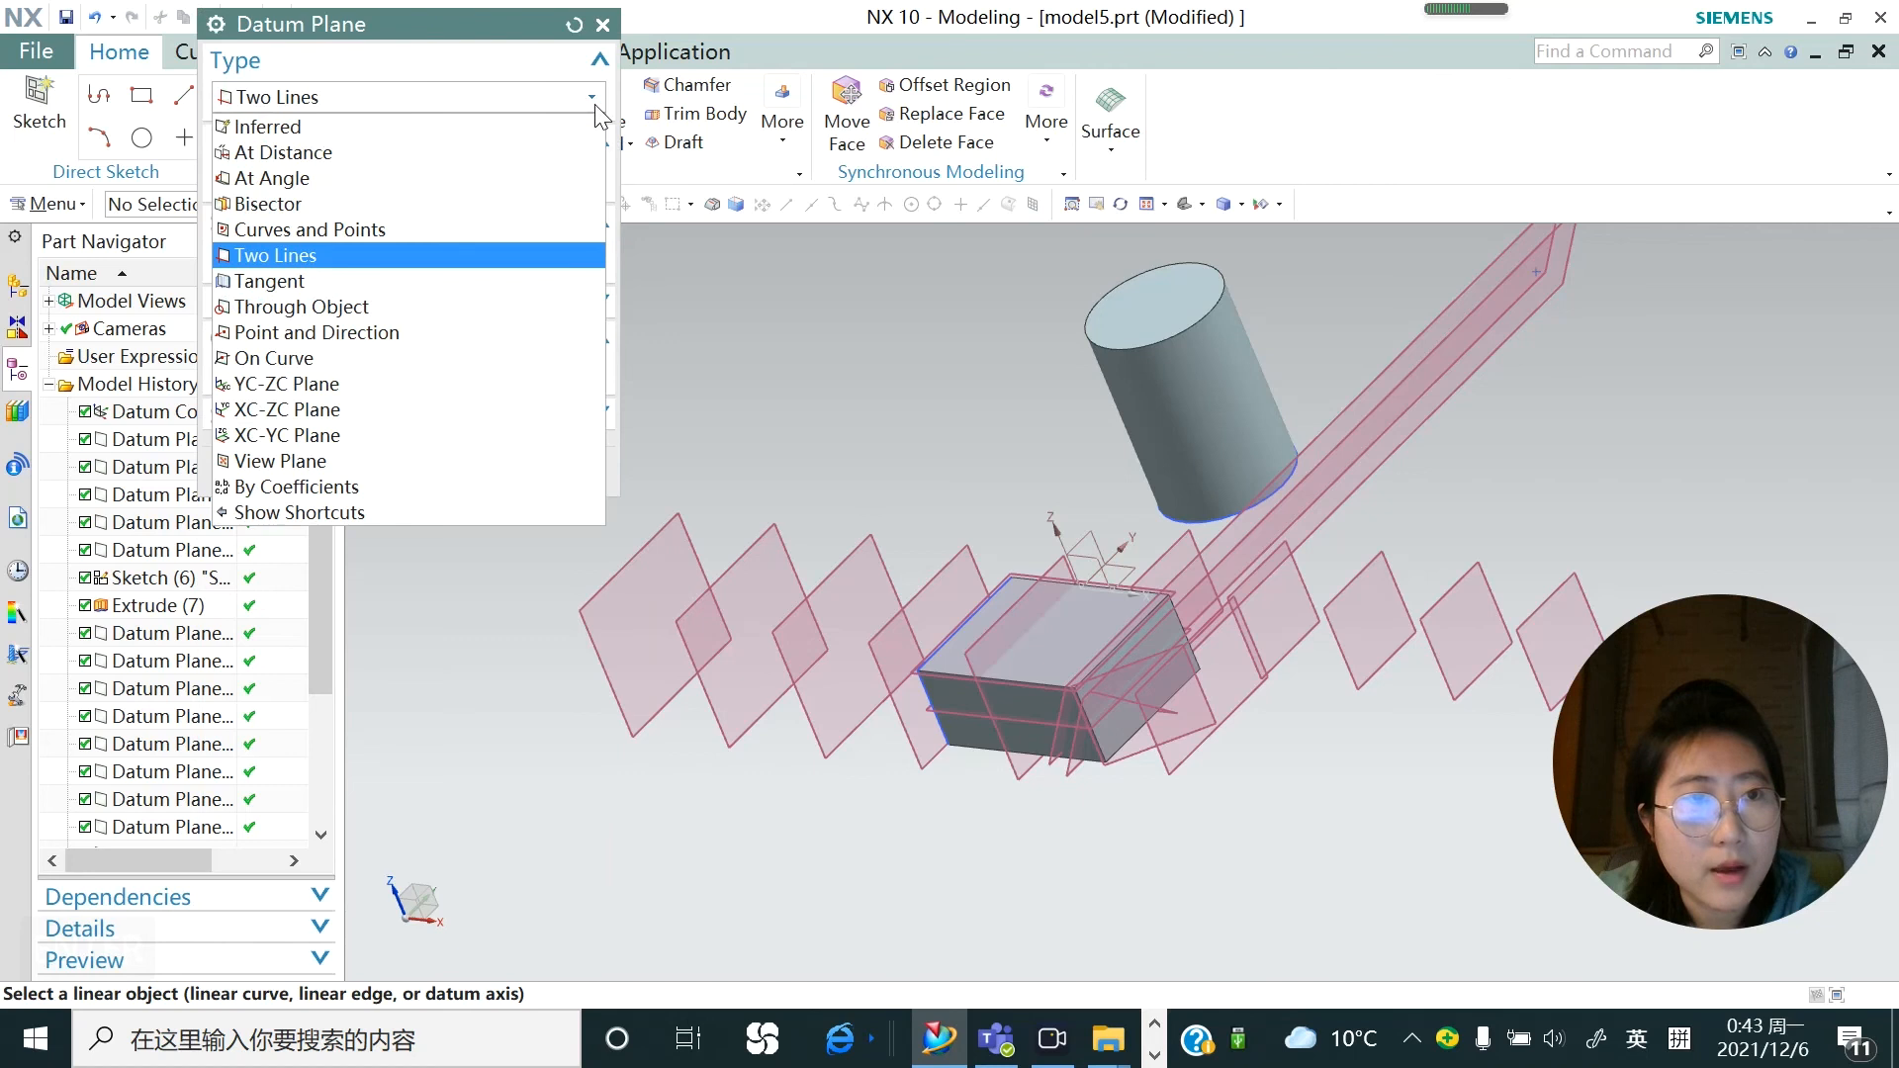
left_click(297, 281)
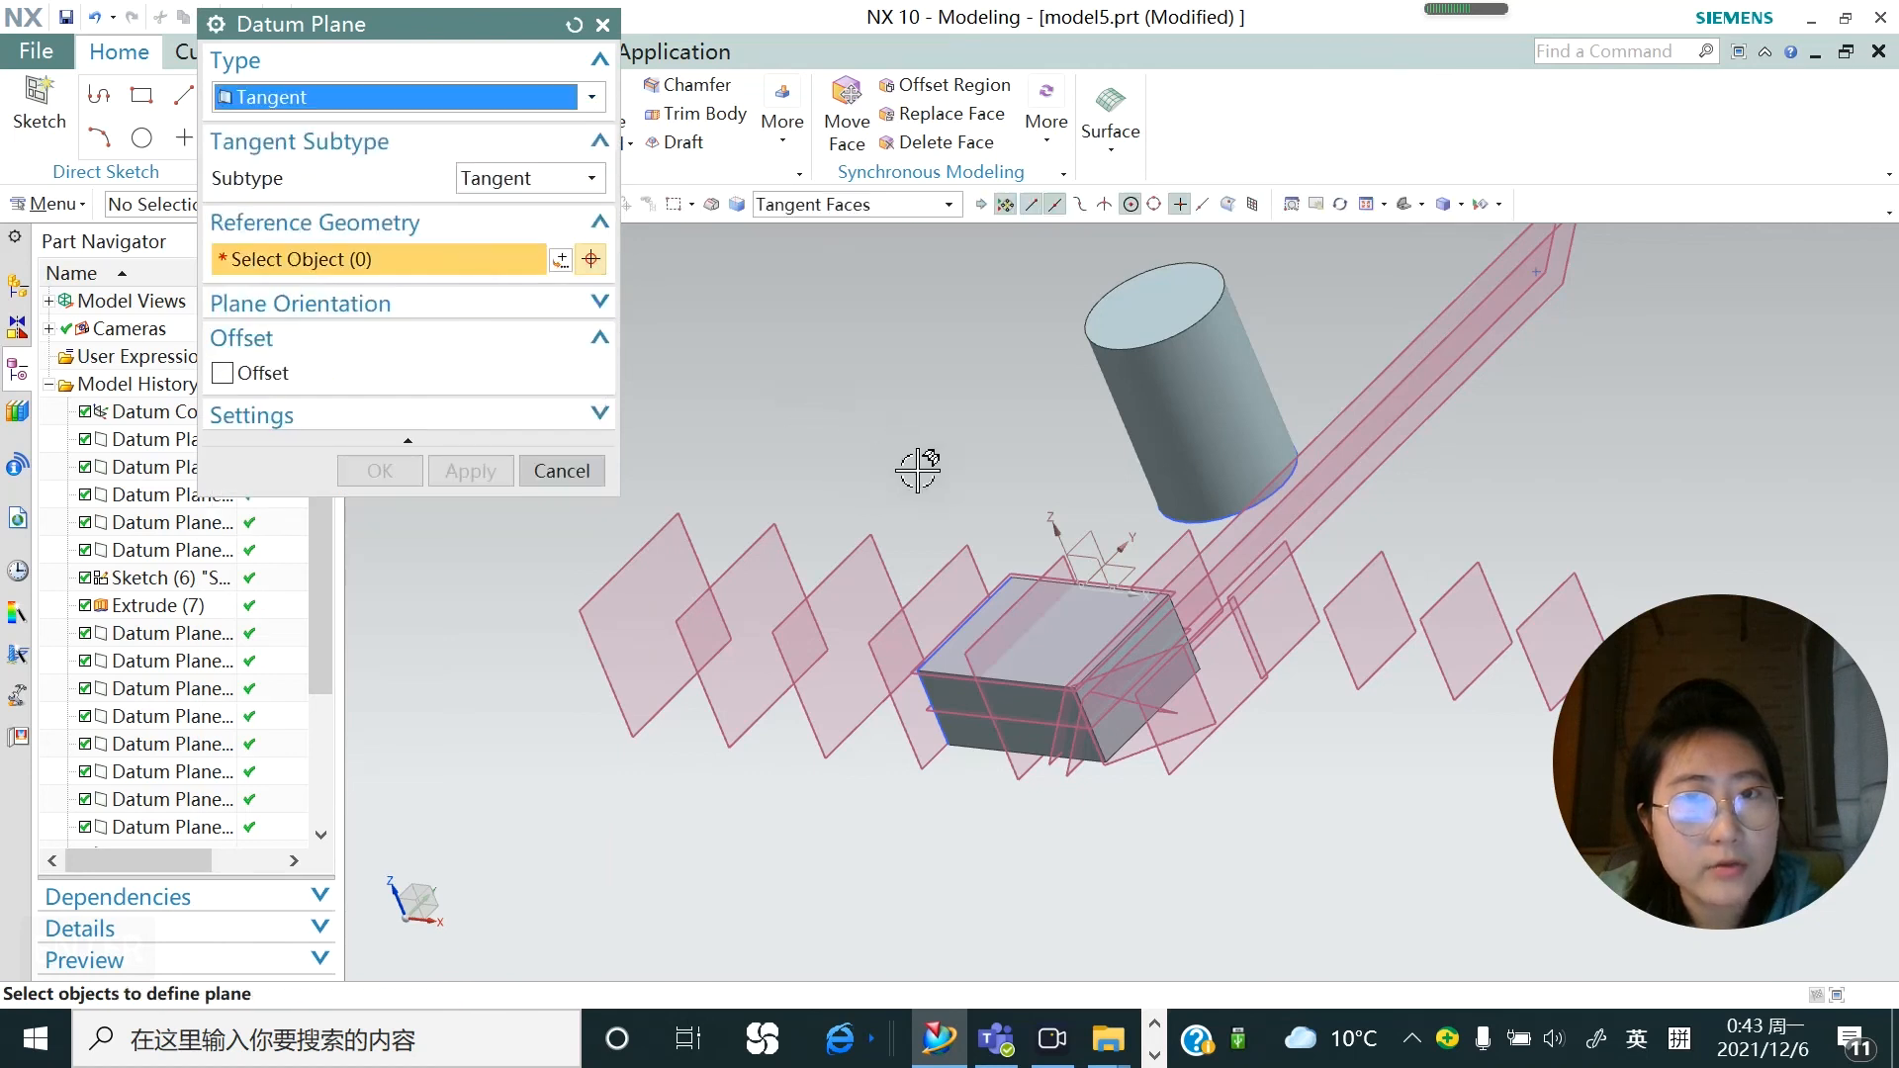
middle_click_drag(1111, 525, 1141, 455)
scroll(1140, 455, "up", 1)
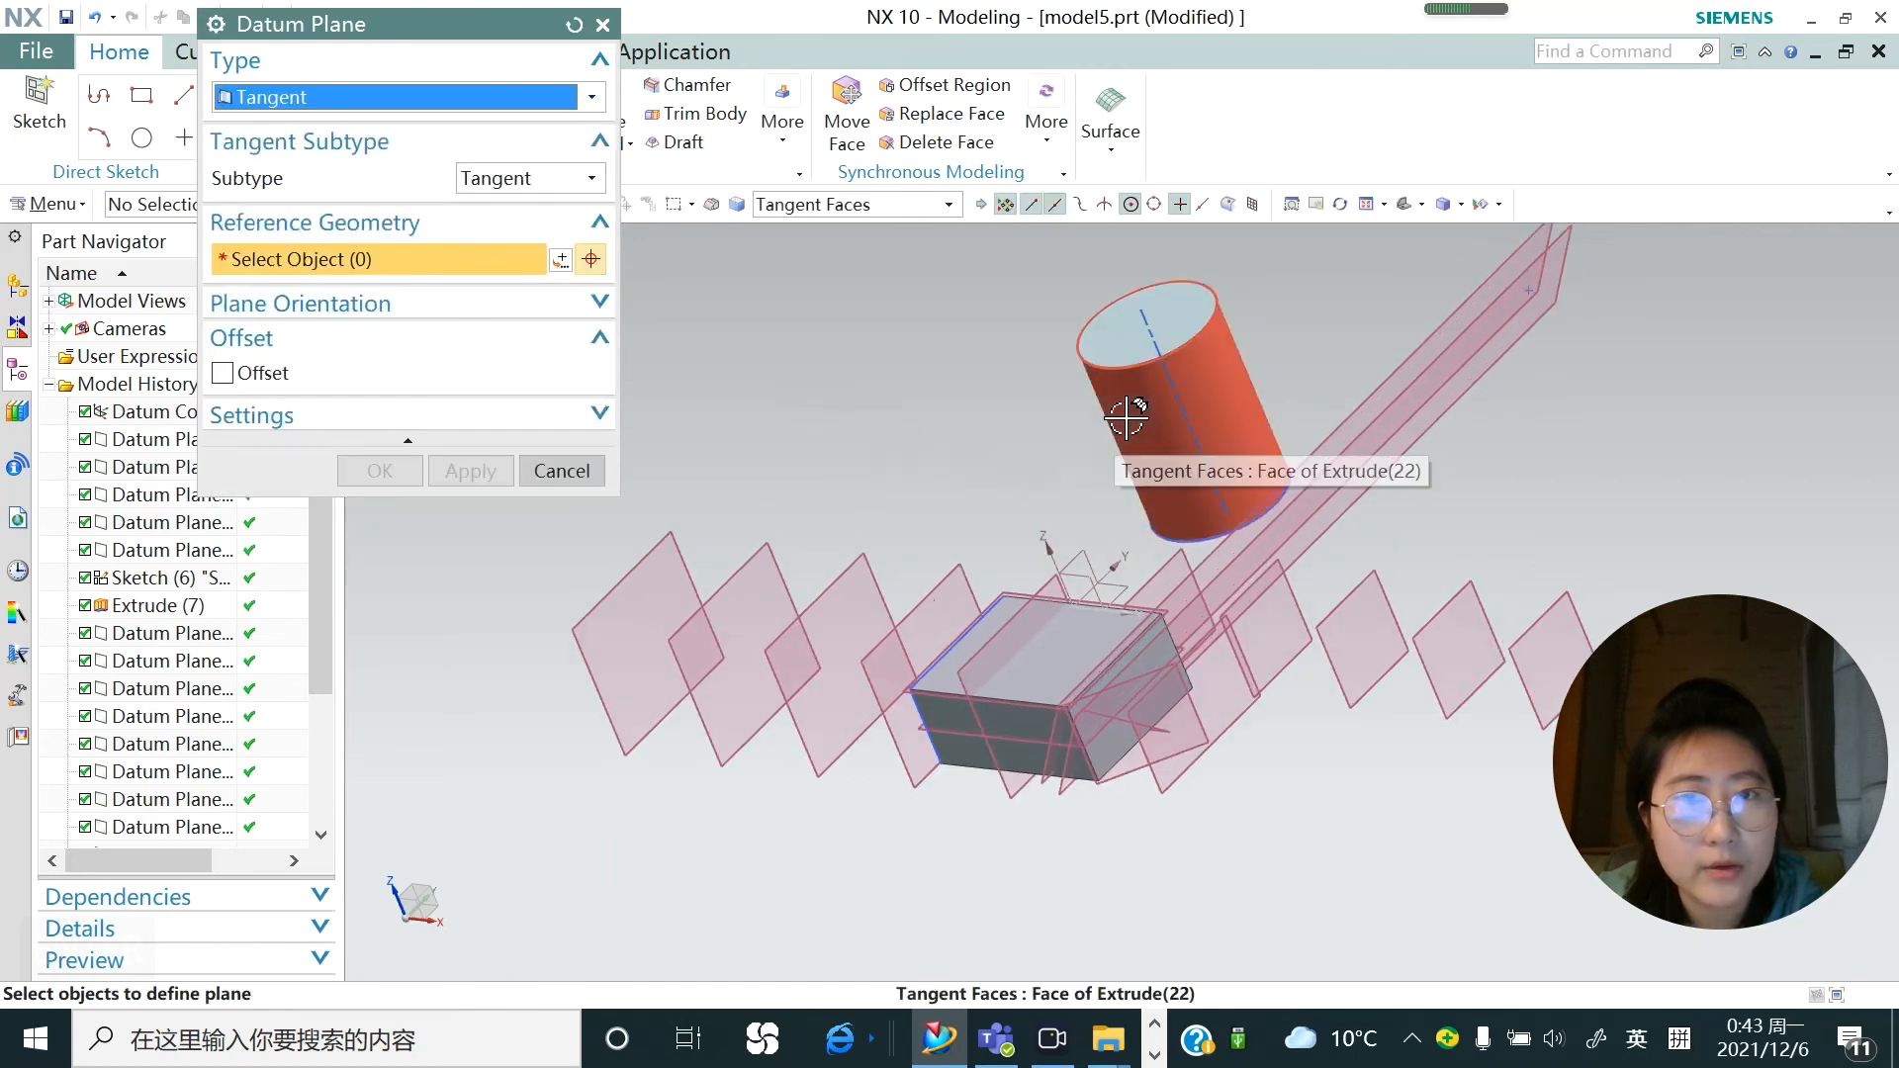
left_click(1128, 421)
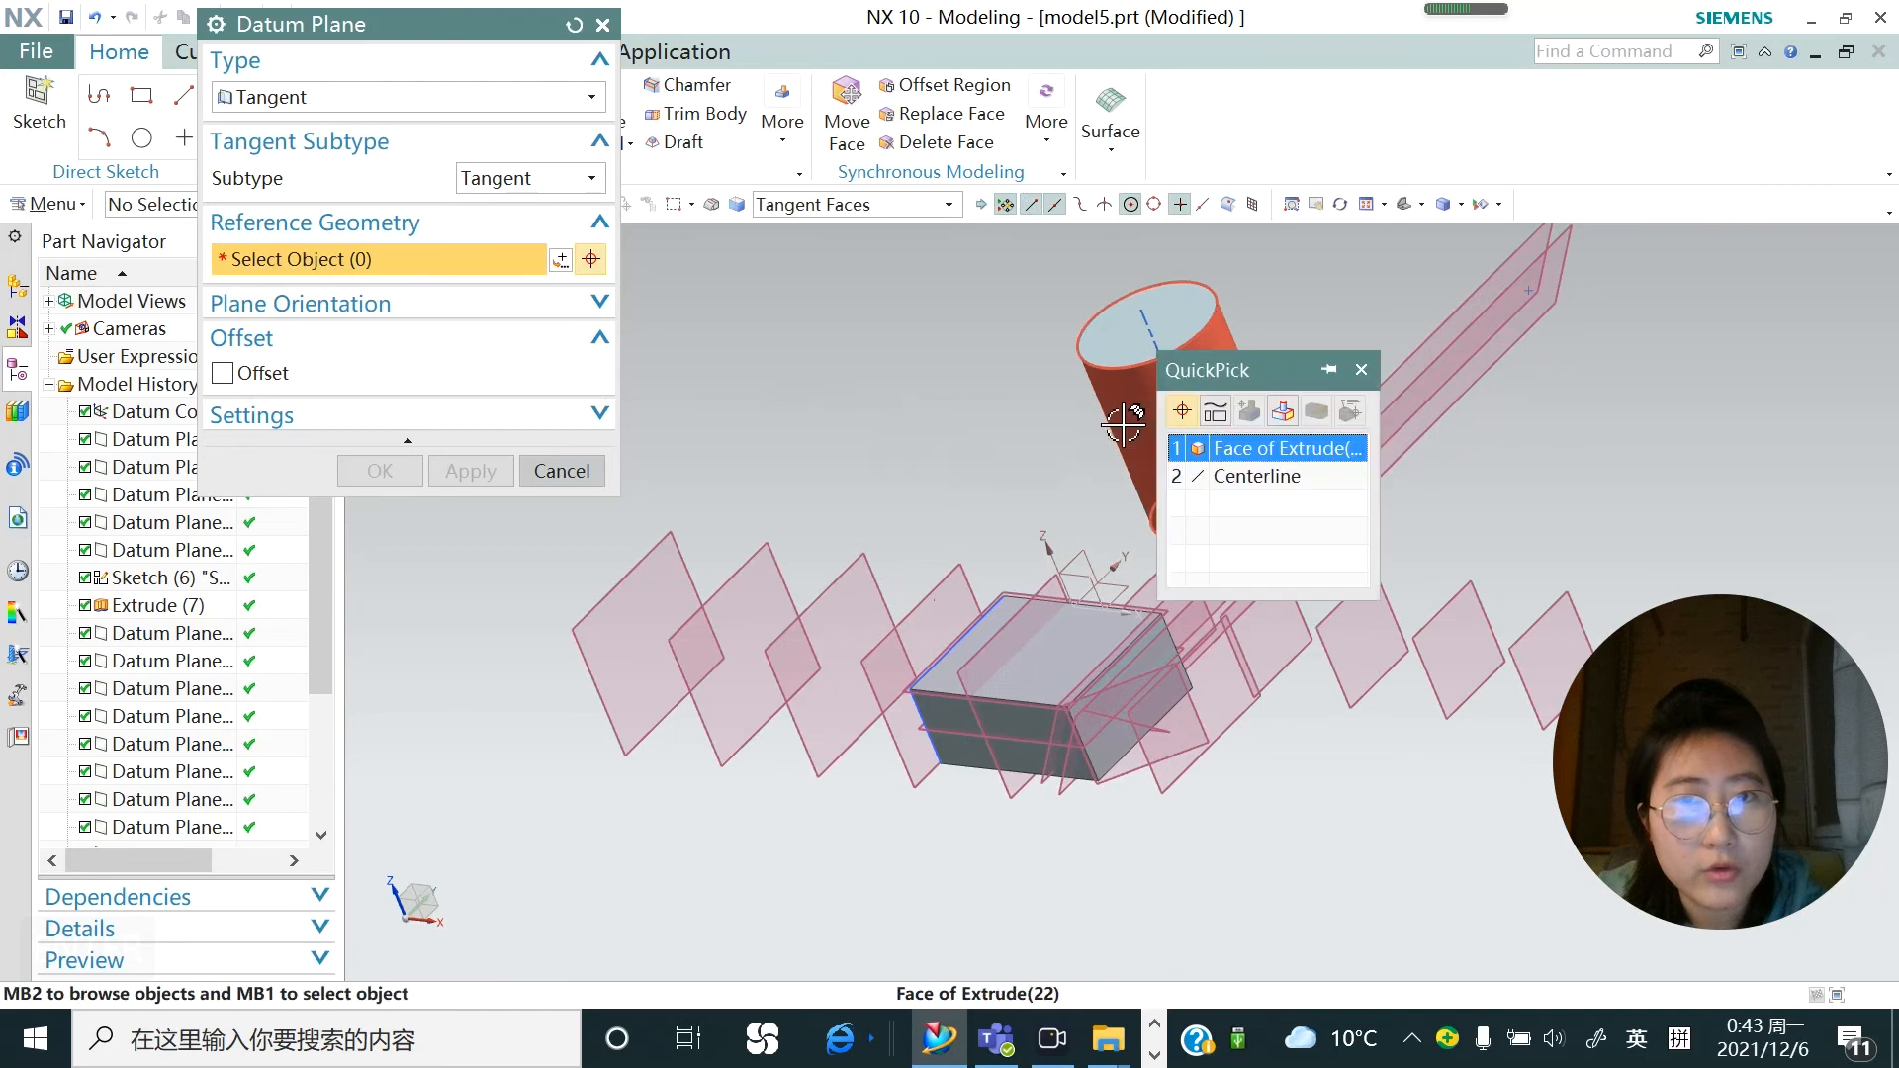
left_click(1251, 447)
Add the sketch line along the block's short vertical edge at the front-left corner as the second tangent reference
middle_click_drag(1031, 501, 1061, 531)
scroll(1044, 657, "down", 2)
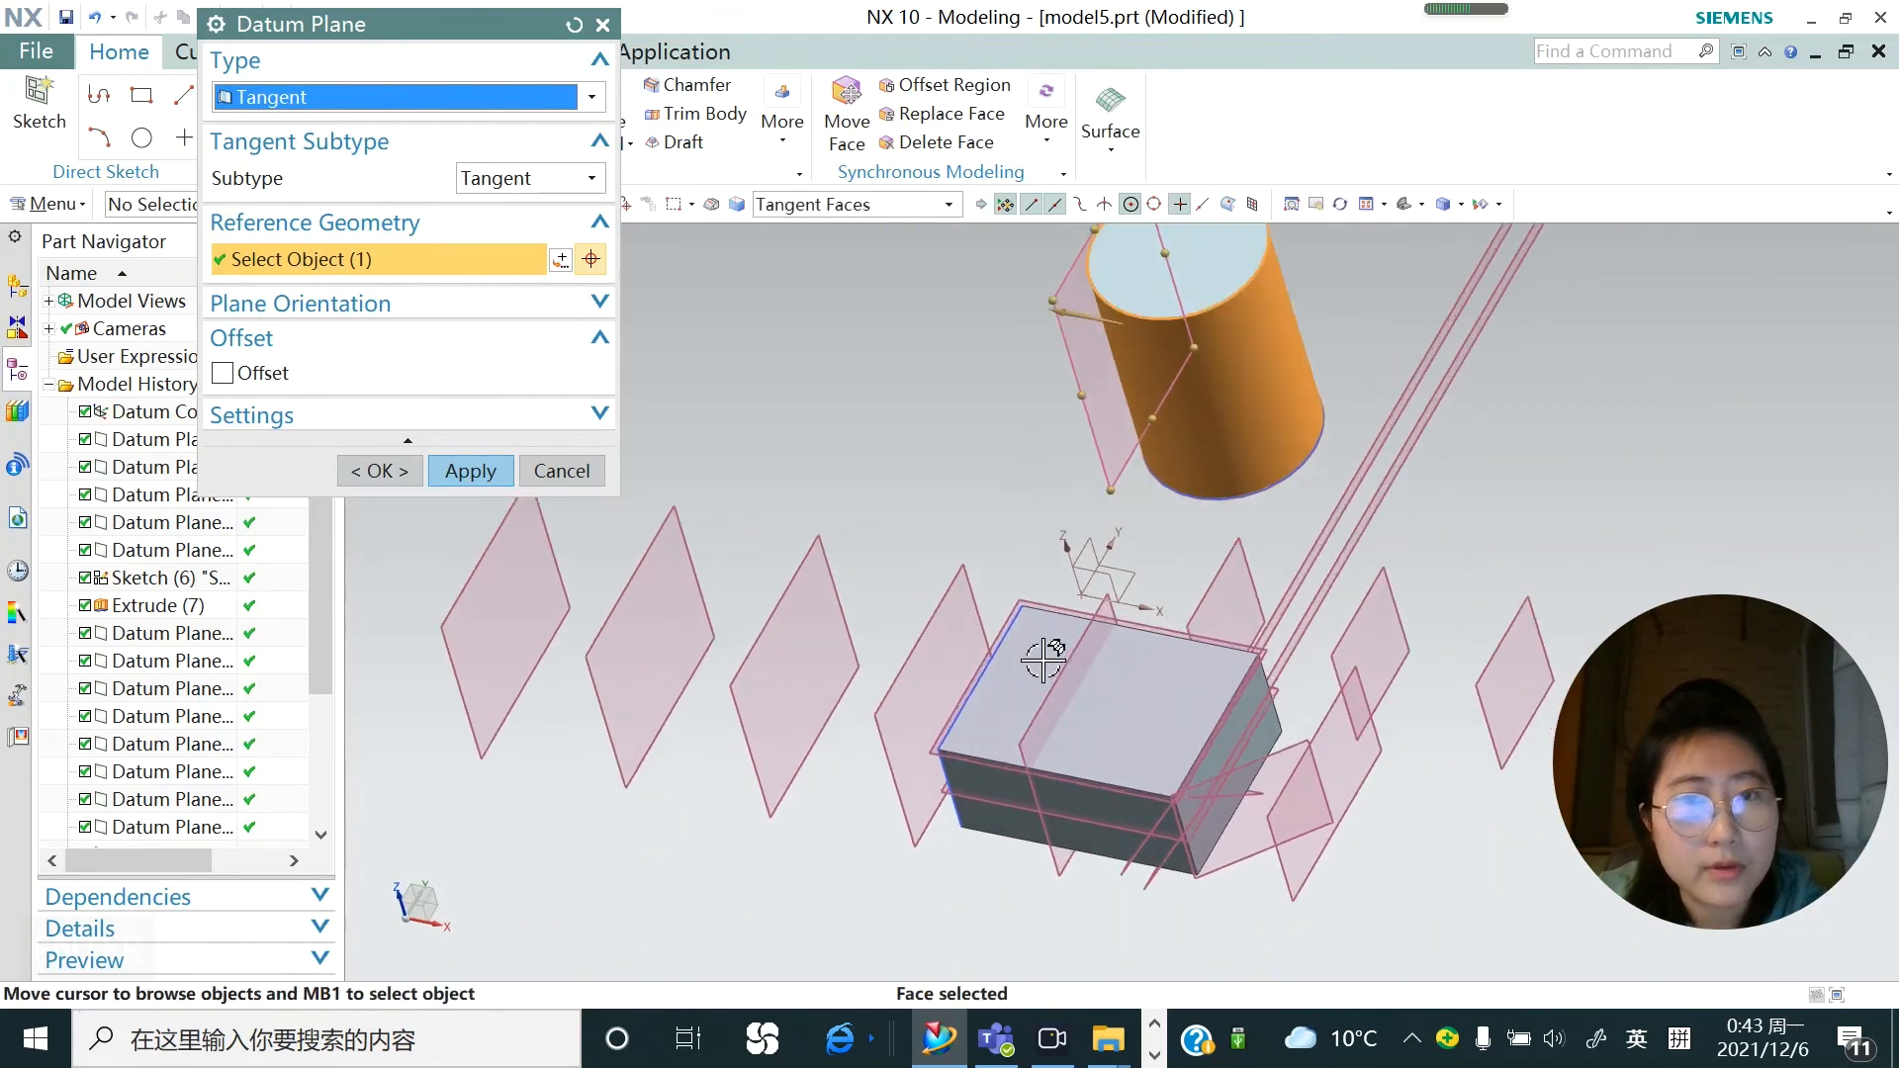
scroll(974, 776, "up", 1)
scroll(968, 846, "down", 1)
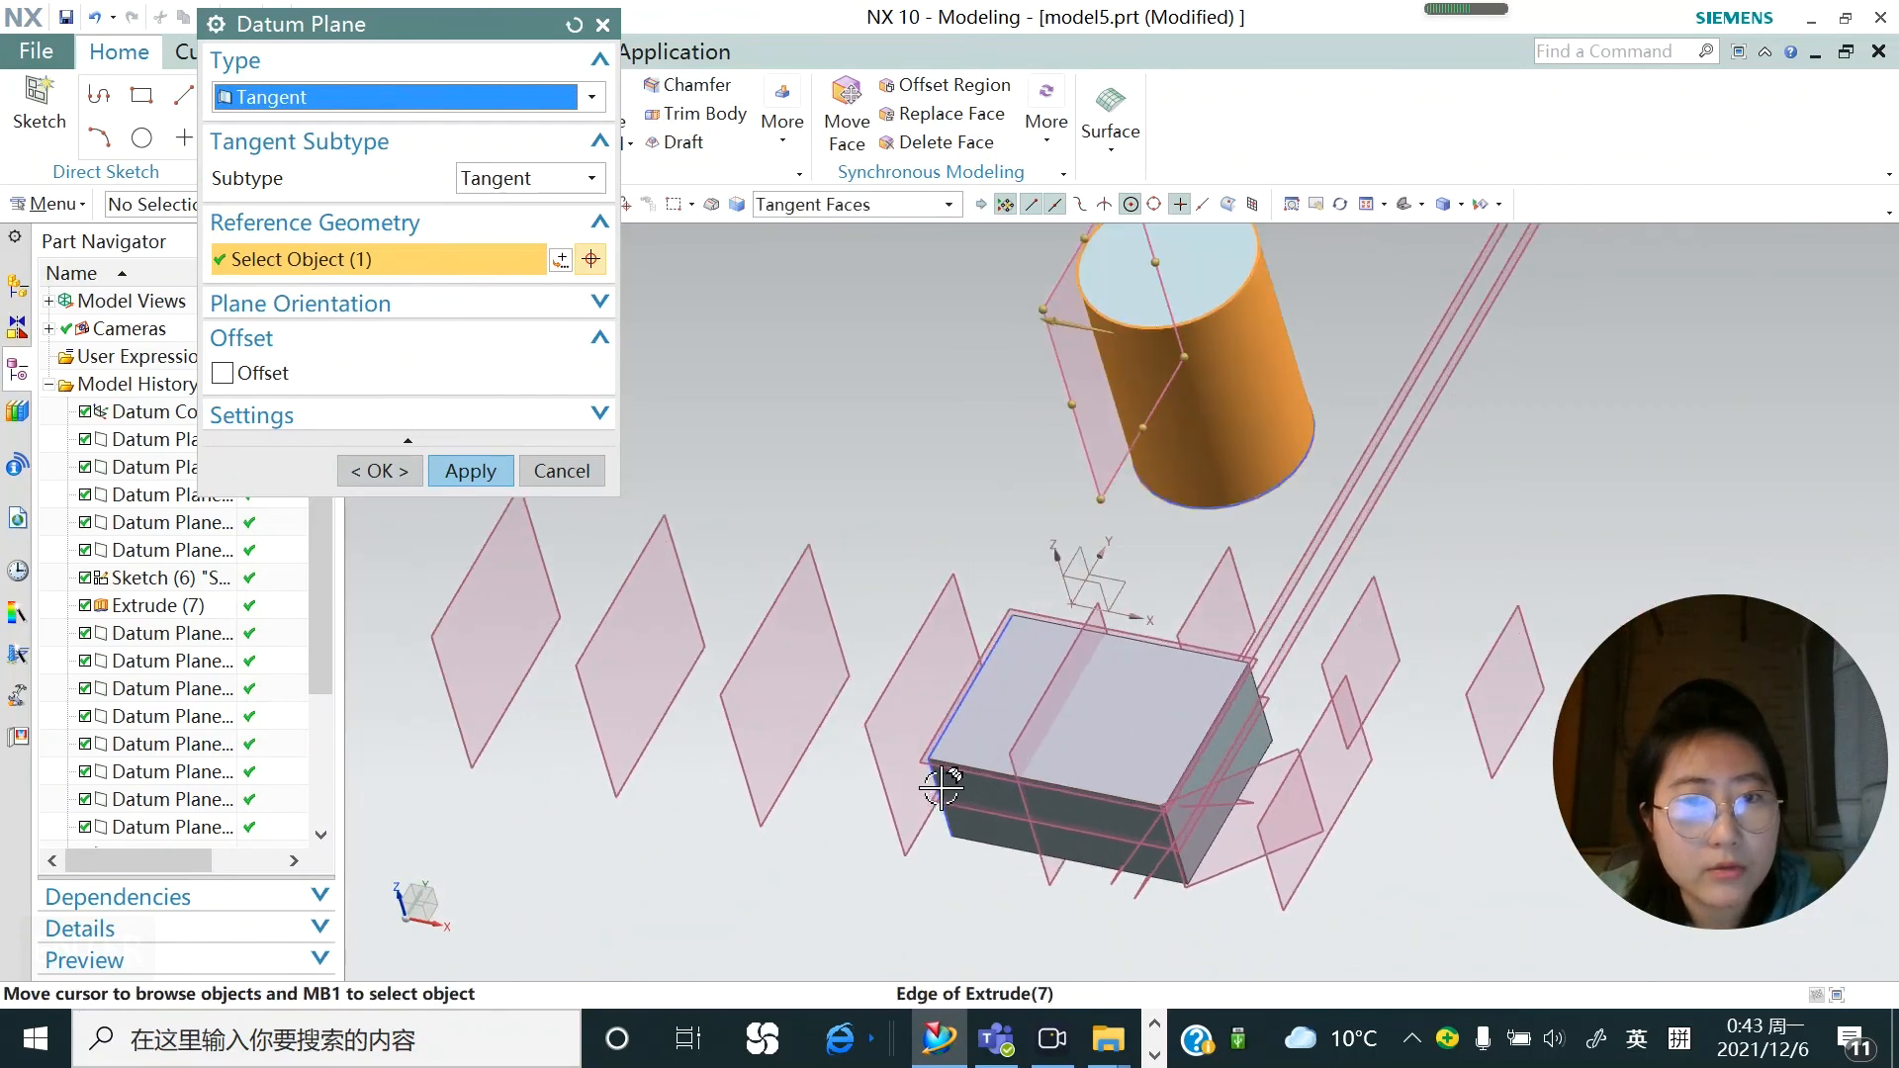
left_click(985, 828)
Create the datum plane tangent to the cylinder through the block's corner line, without an offset
scroll(1121, 631, "up", 2)
middle_click_drag(1120, 631, 1178, 785)
scroll(1078, 871, "down", 2)
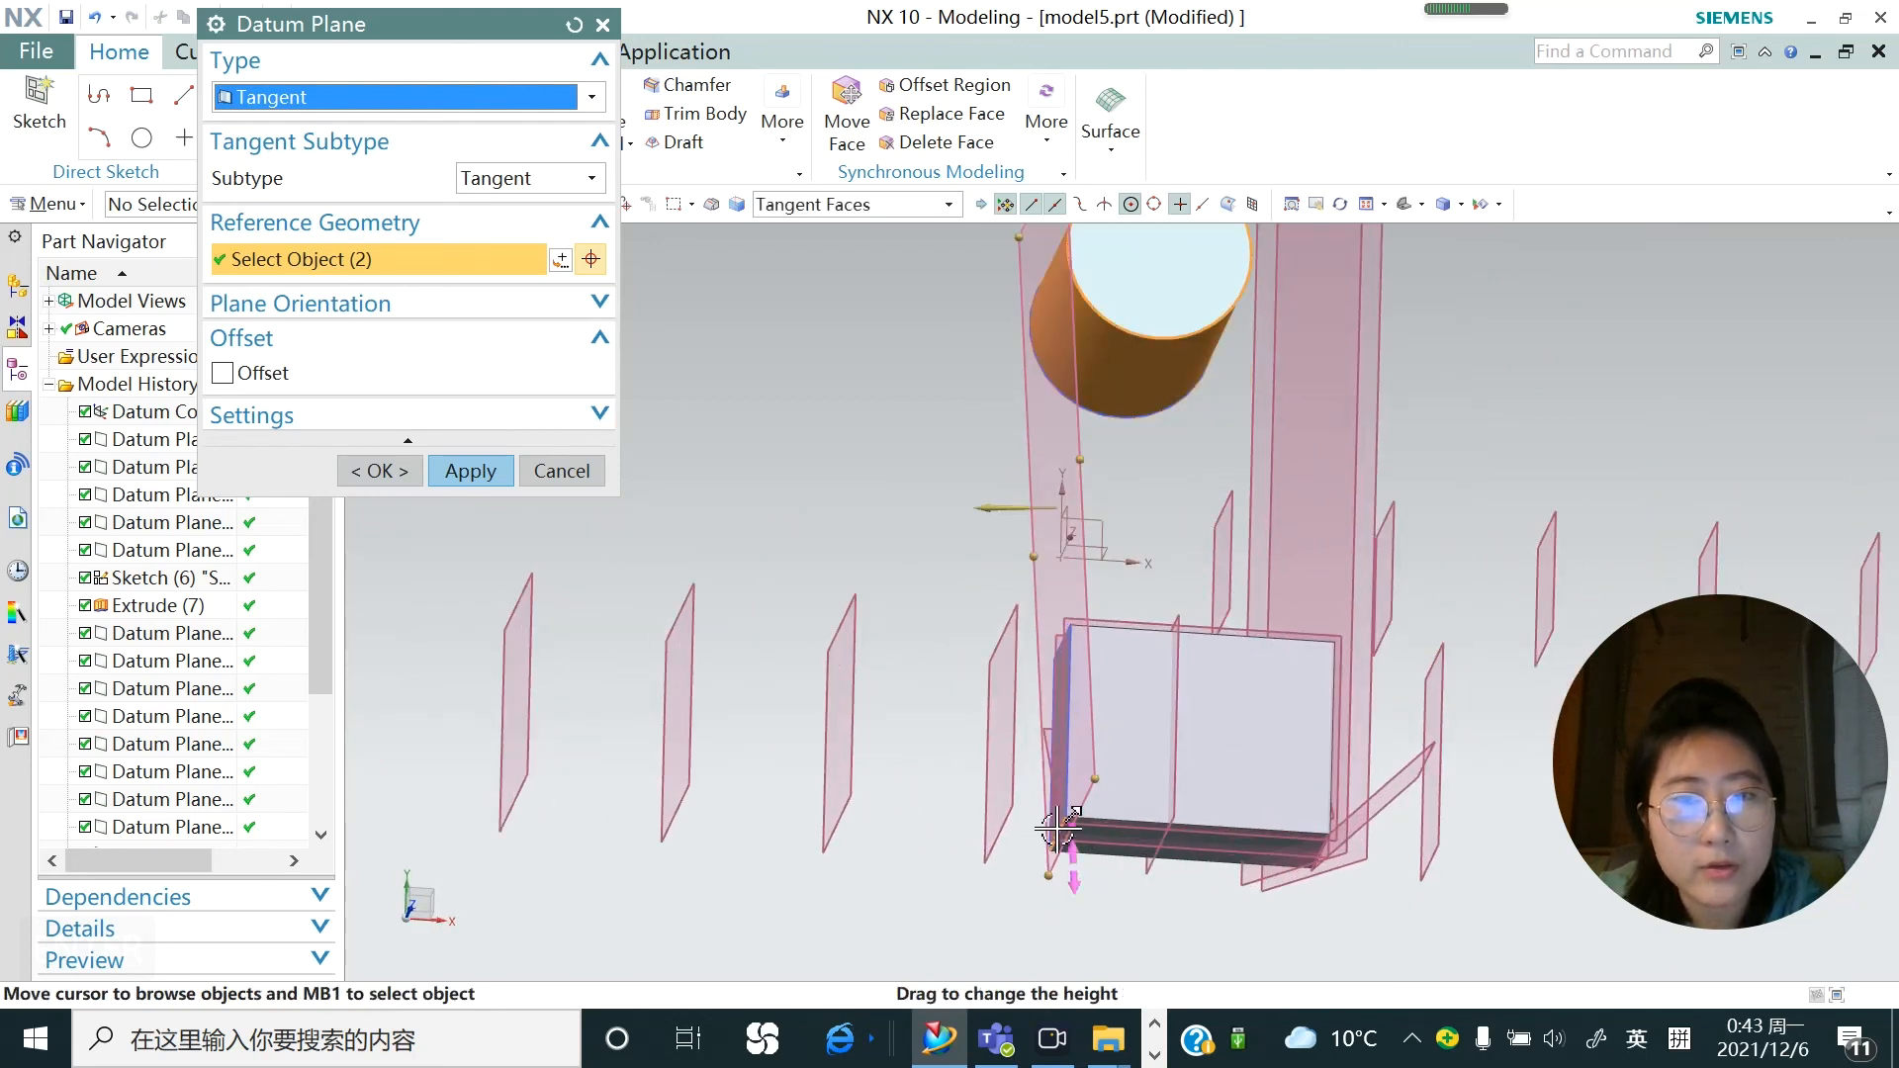
scroll(1062, 693, "up", 1)
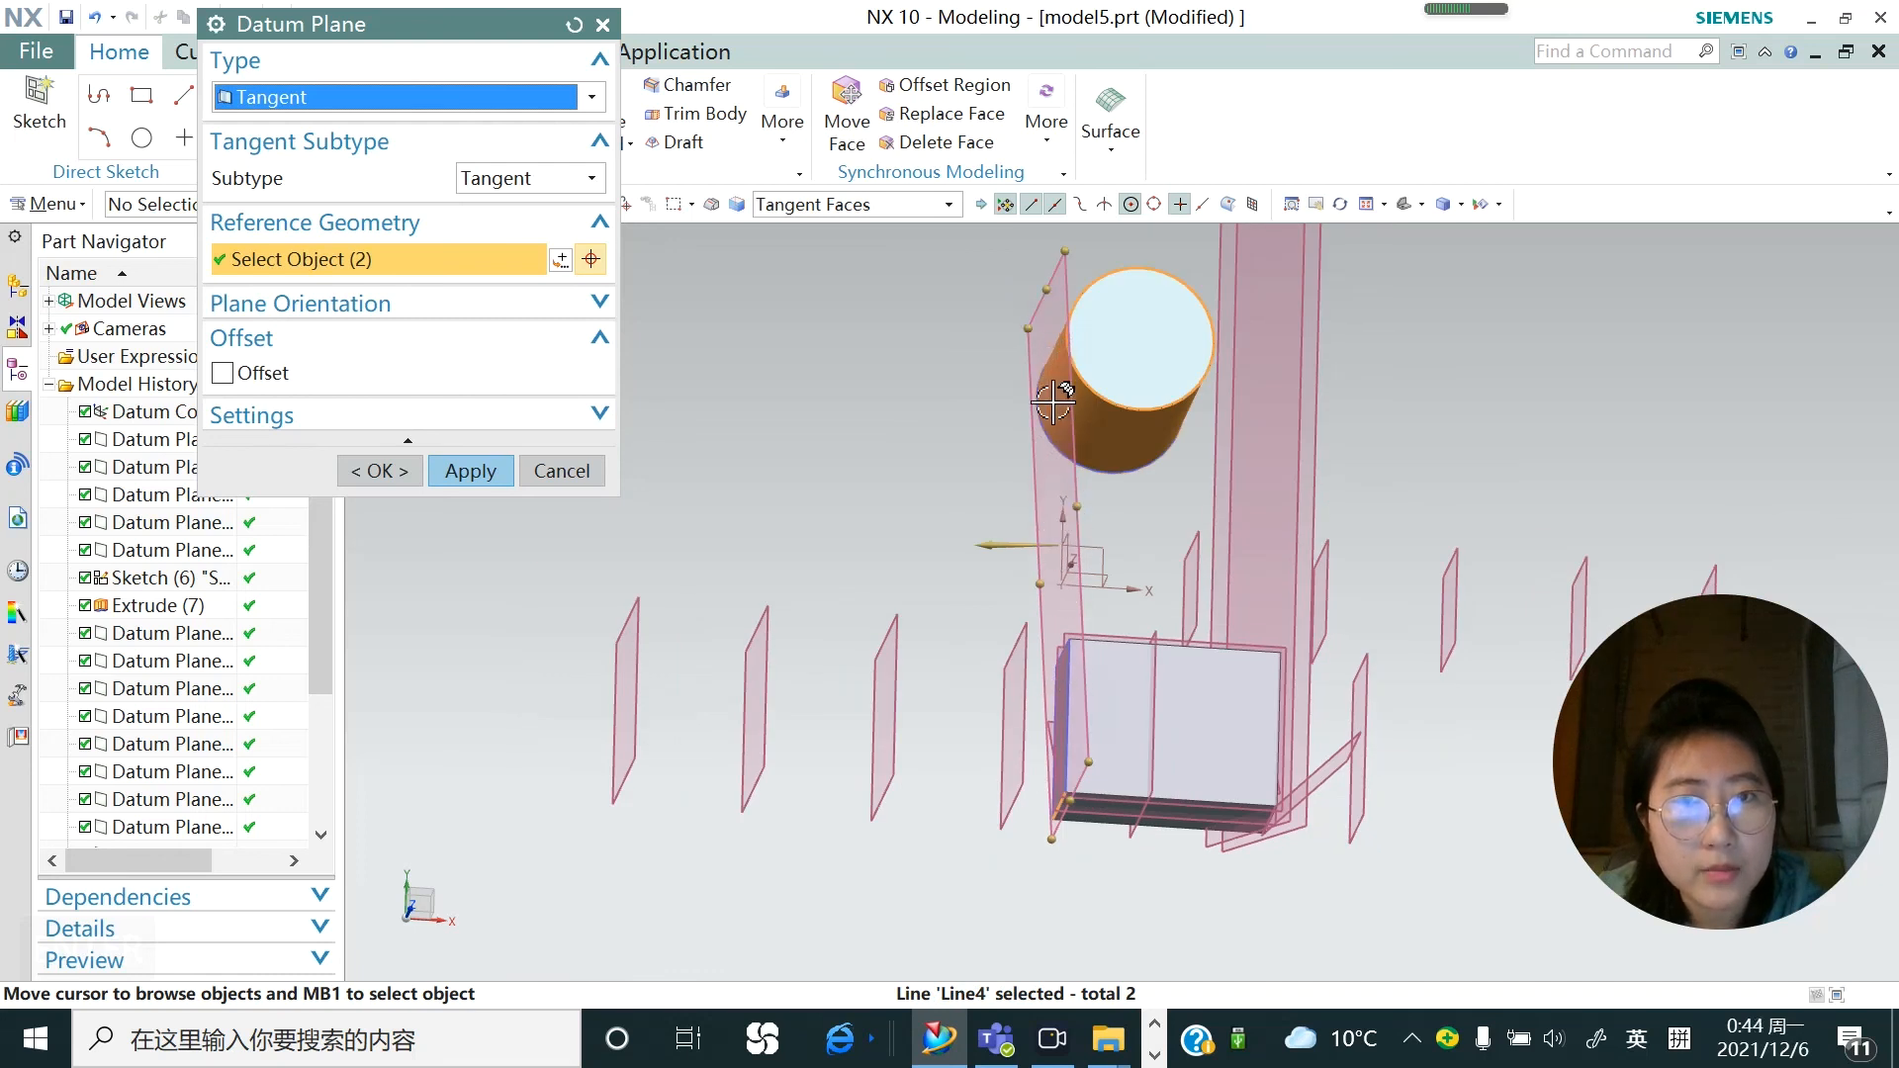
scroll(1060, 450, "down", 1)
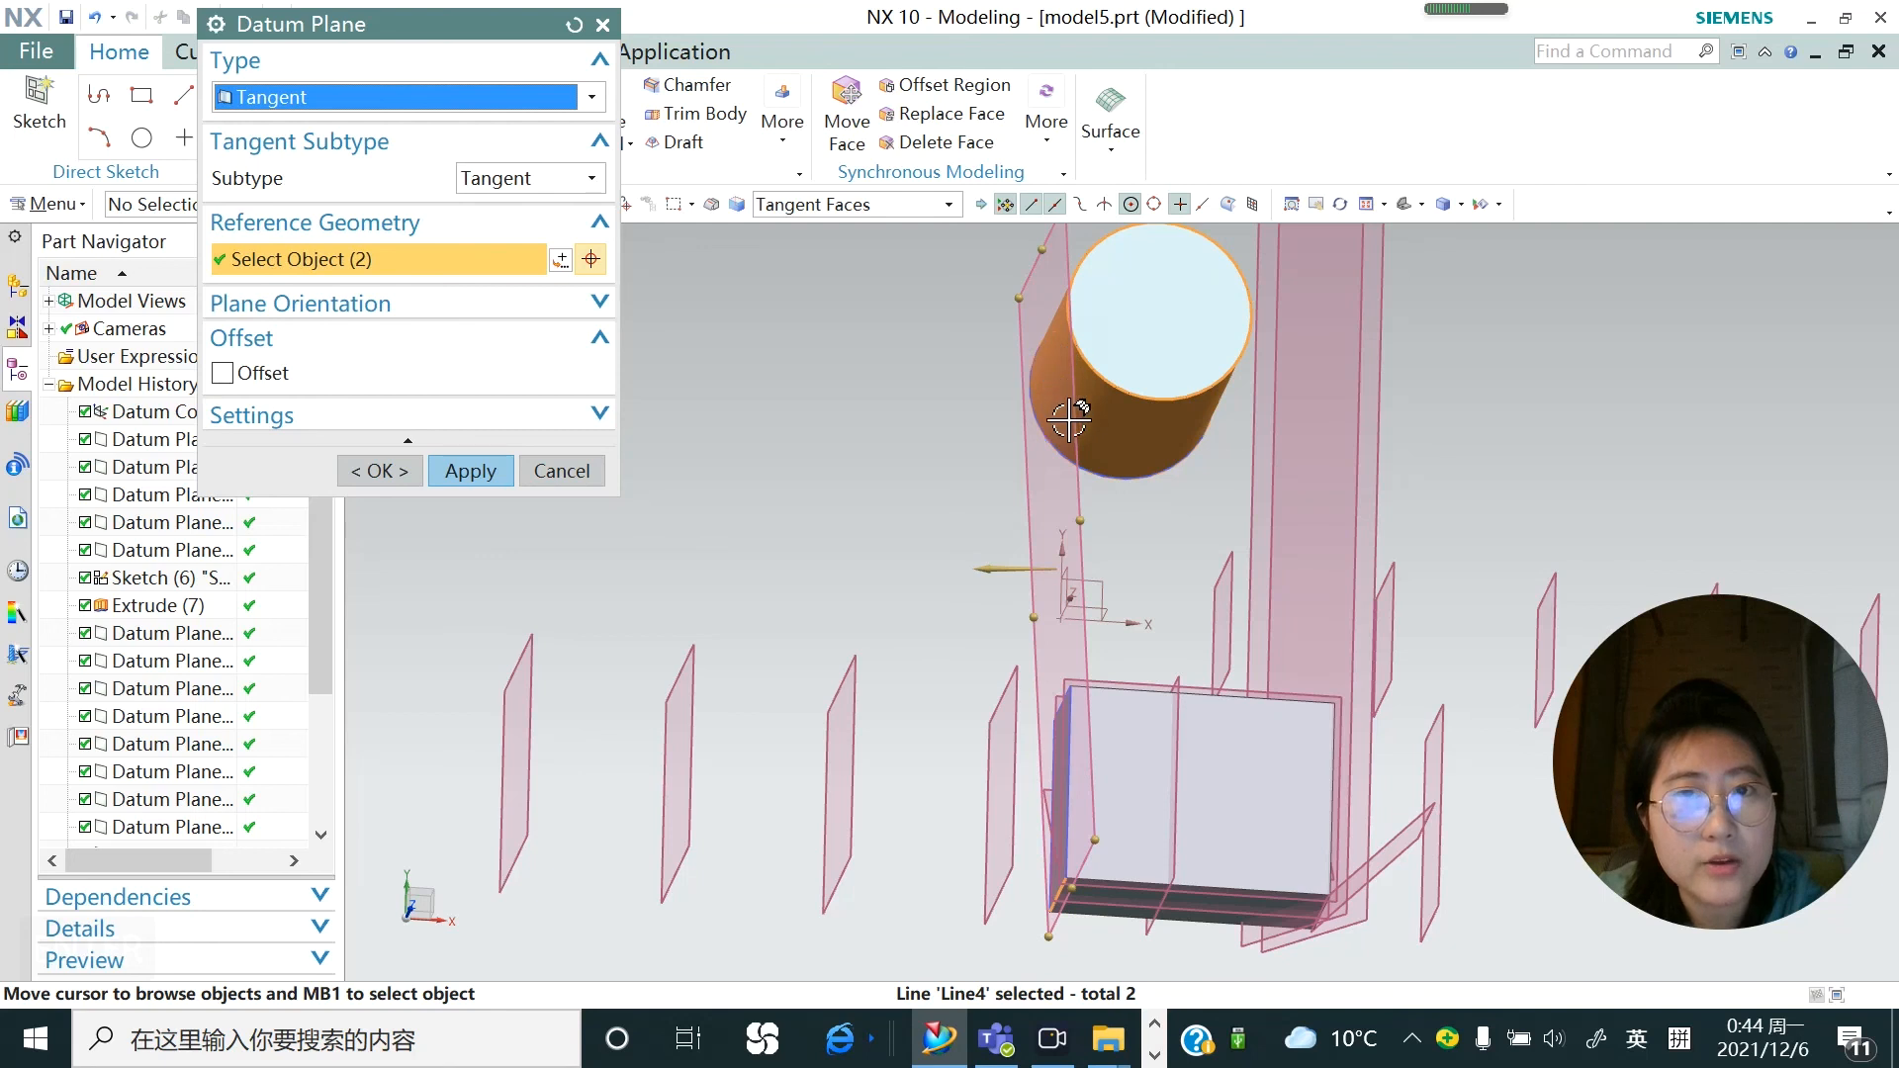
scroll(1038, 445, "up", 1)
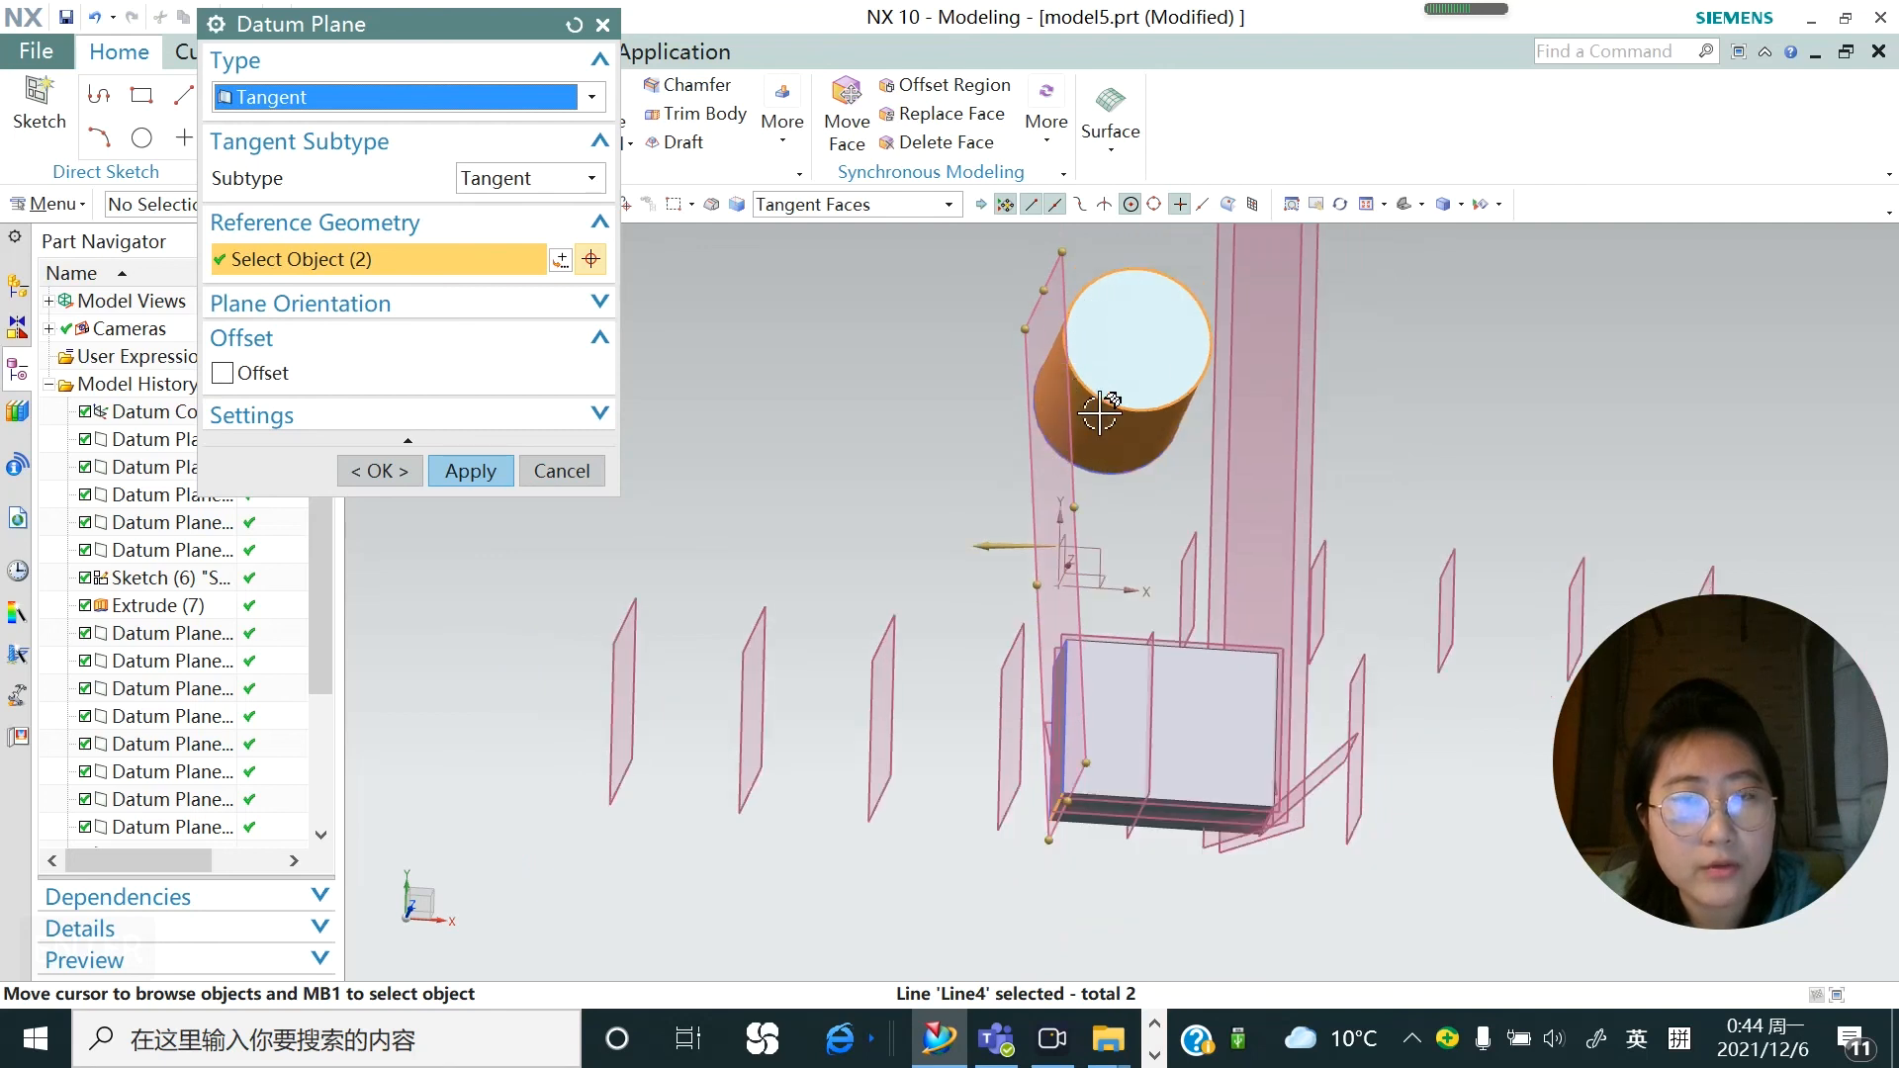
left_click(477, 473)
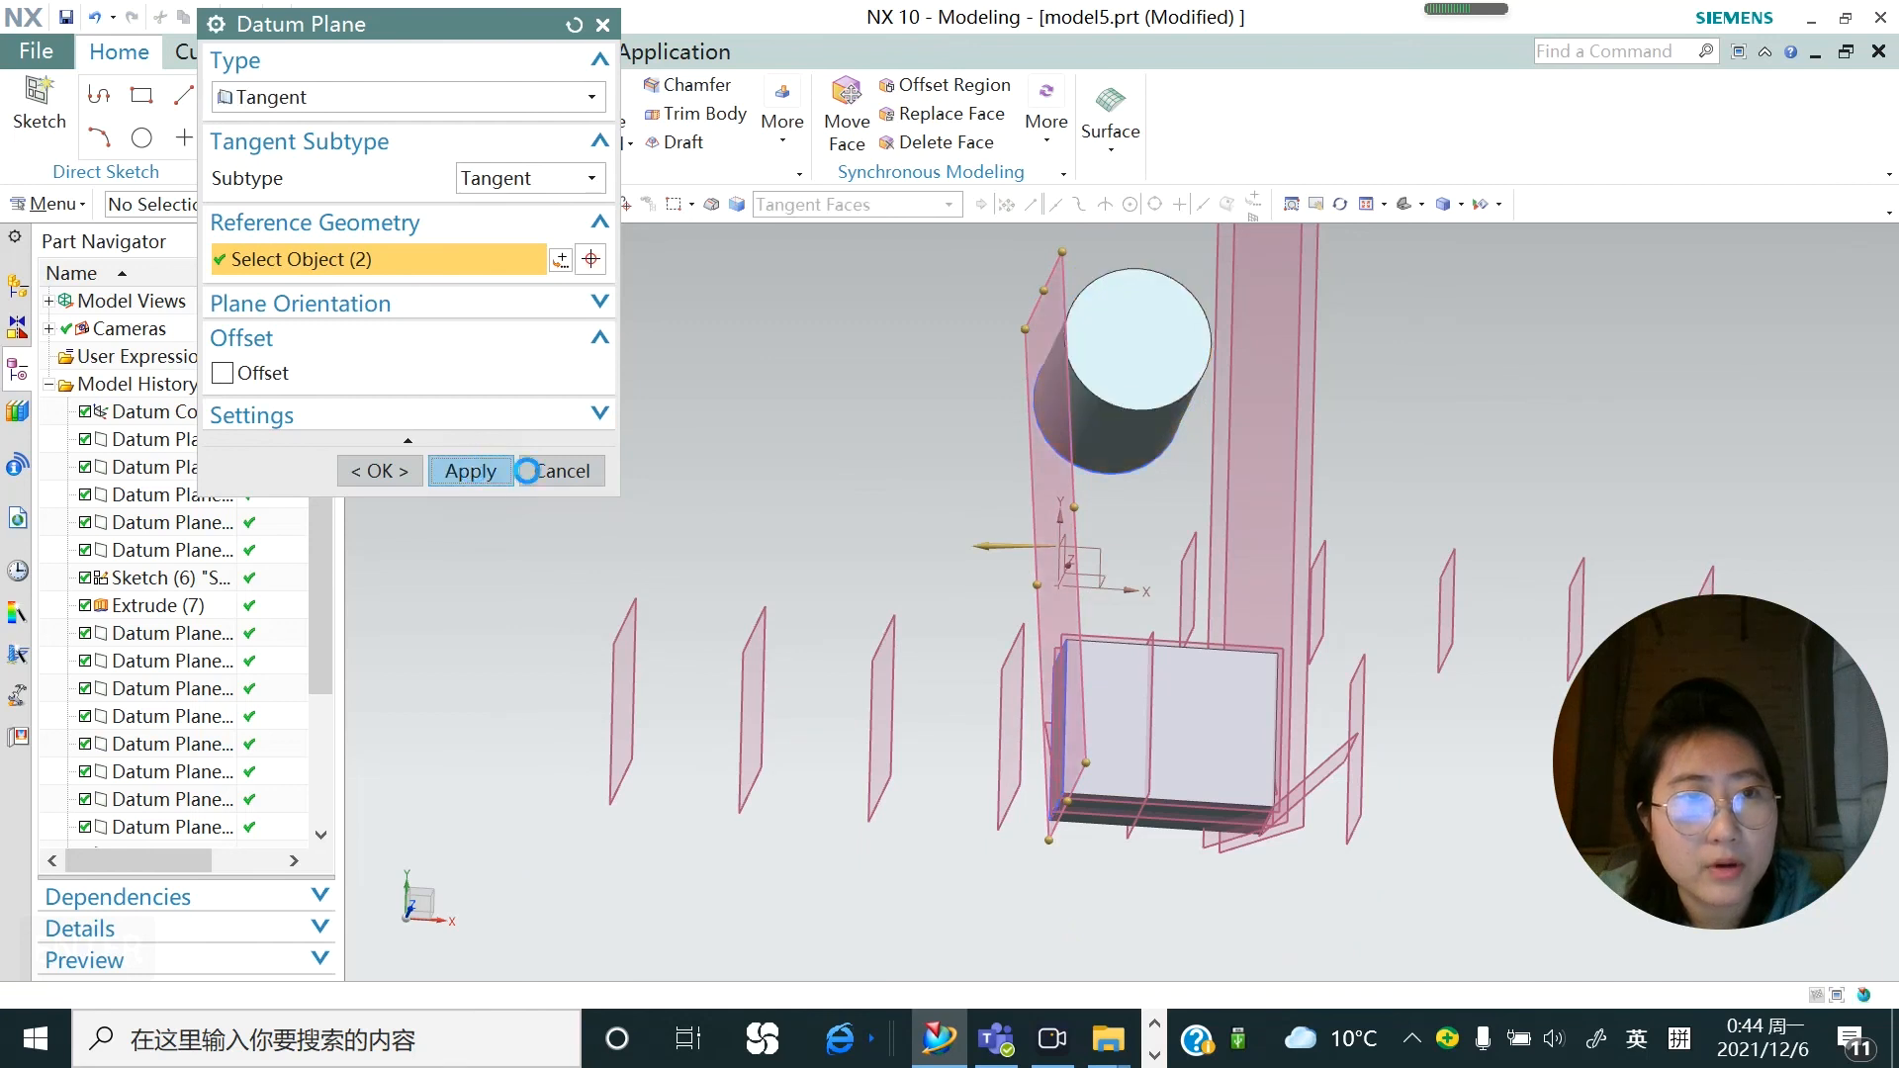
middle_click_drag(1115, 693, 1040, 633)
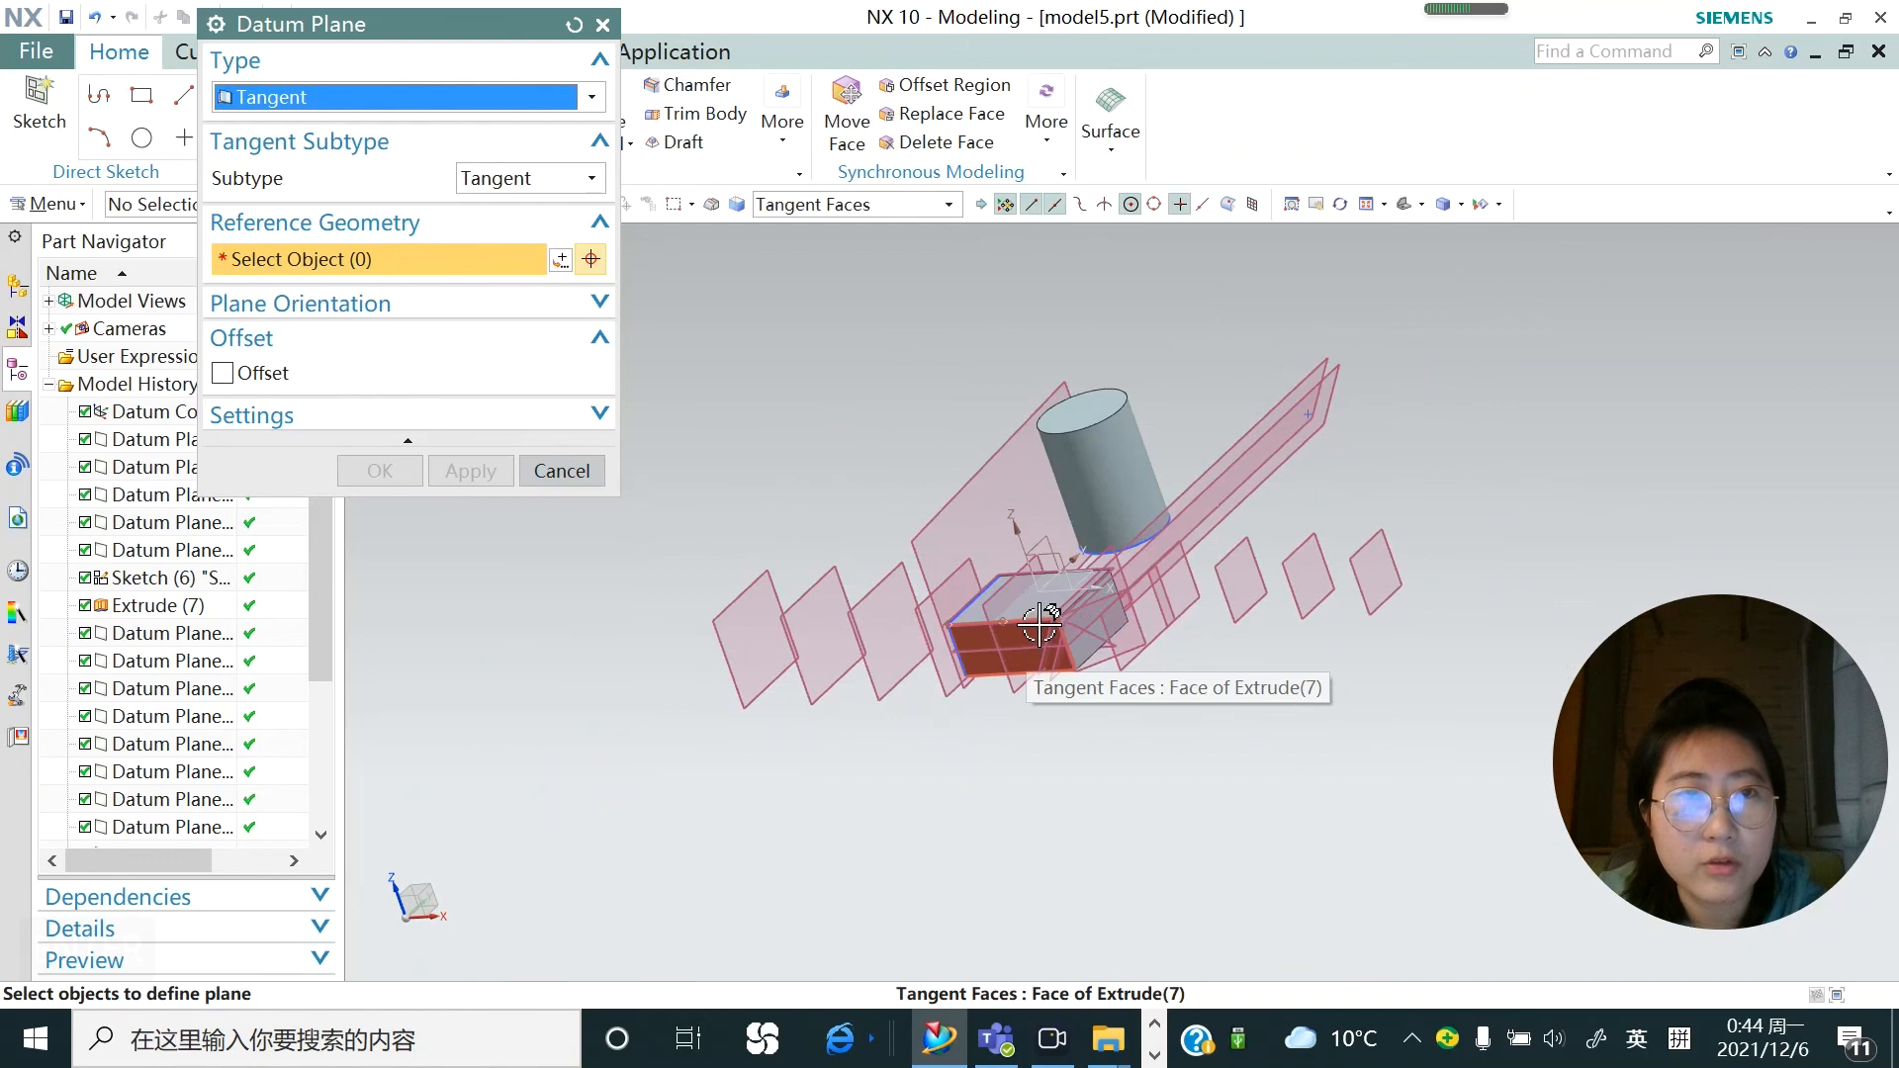